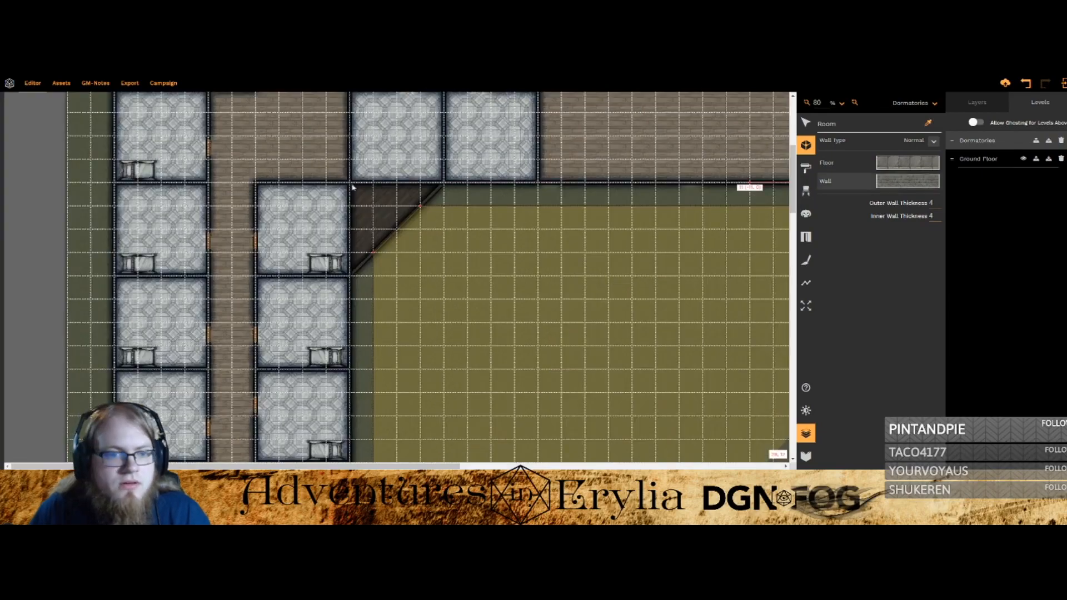
Step: Finish the outline of the stone-floored walkway room around the courtyard at its southwest end, on the wall beside the central hall
{"action": "scroll", "coordinate": [610, 188], "scroll_direction": "left", "scroll_amount": 1}
{"action": "scroll", "coordinate": [395, 237], "scroll_direction": "down", "scroll_amount": 6}
{"action": "left_click", "coordinate": [444, 288]}
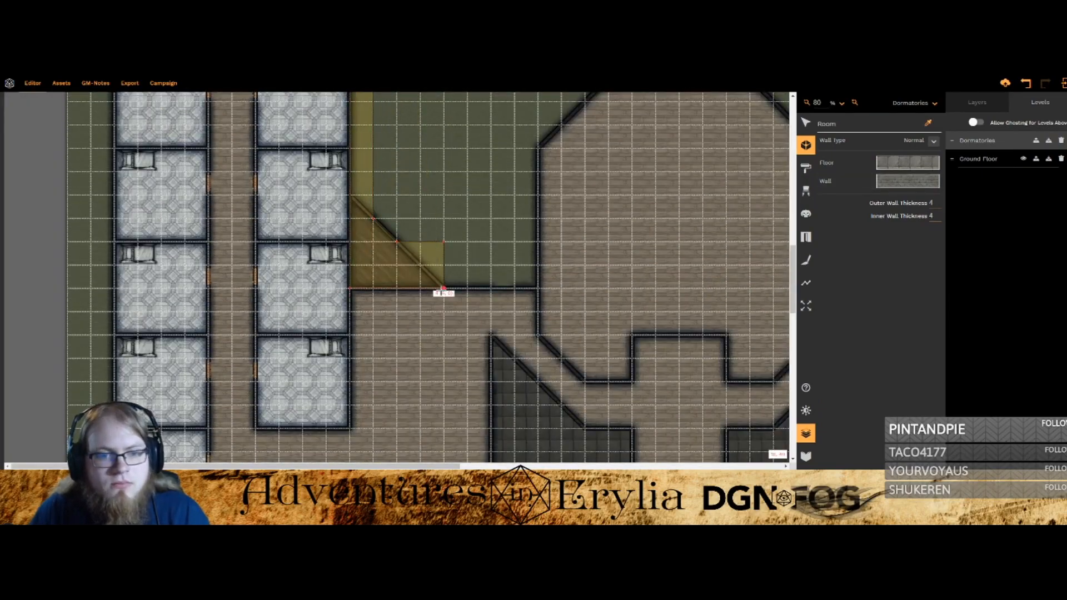
{"action": "scroll", "coordinate": [494, 192], "scroll_direction": "up", "scroll_amount": 2}
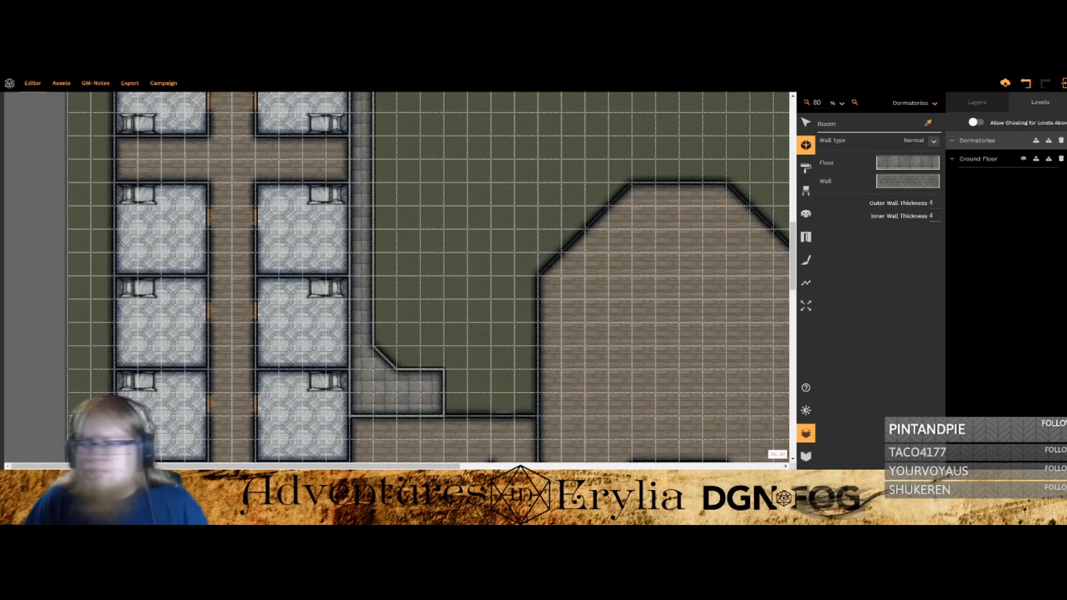
Step: Examine the new stone walkway along the west, south and east edges of the courtyard
{"action": "scroll", "coordinate": [453, 181], "scroll_direction": "down", "scroll_amount": 2}
{"action": "scroll", "coordinate": [486, 124], "scroll_direction": "up", "scroll_amount": 9}
{"action": "scroll", "coordinate": [505, 365], "scroll_direction": "down", "scroll_amount": 12}
{"action": "scroll", "coordinate": [339, 210], "scroll_direction": "right", "scroll_amount": 3}
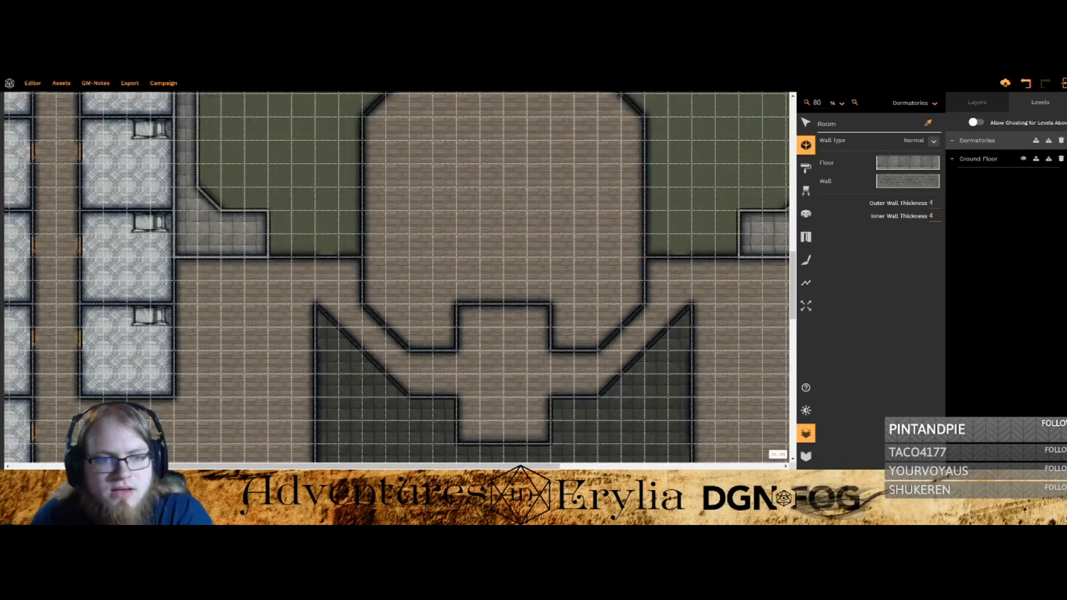
{"action": "scroll", "coordinate": [310, 261], "scroll_direction": "up", "scroll_amount": 1}
{"action": "scroll", "coordinate": [310, 261], "scroll_direction": "left", "scroll_amount": 1}
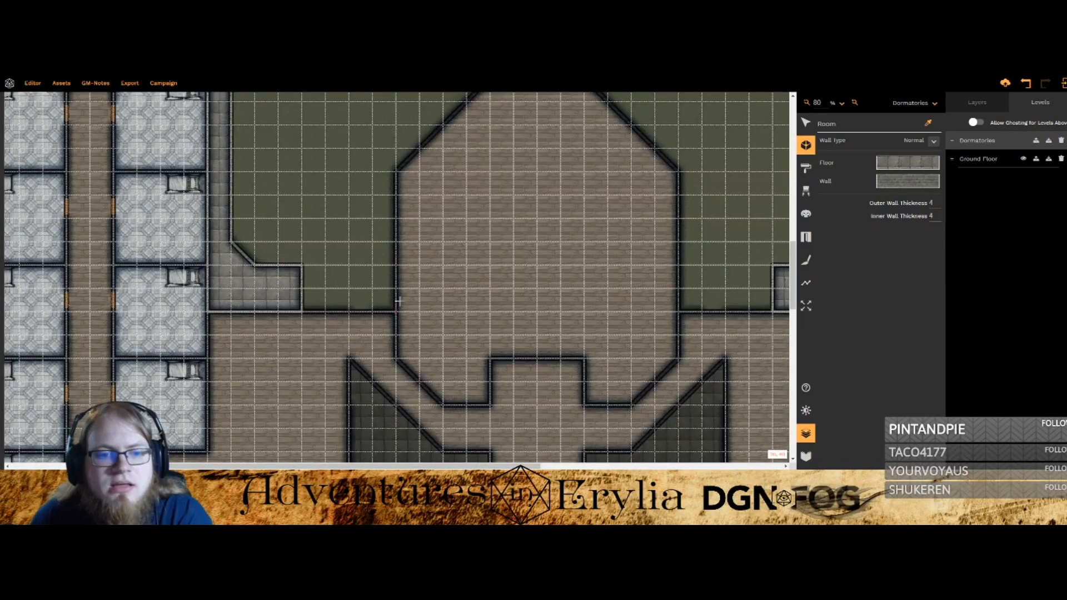
{"action": "scroll", "coordinate": [396, 312], "scroll_direction": "up", "scroll_amount": 2}
{"action": "scroll", "coordinate": [396, 312], "scroll_direction": "right", "scroll_amount": 2}
{"action": "scroll", "coordinate": [396, 312], "scroll_direction": "down", "scroll_amount": 1}
{"action": "scroll", "coordinate": [627, 203], "scroll_direction": "right", "scroll_amount": 3}
{"action": "scroll", "coordinate": [627, 203], "scroll_direction": "up", "scroll_amount": 9}
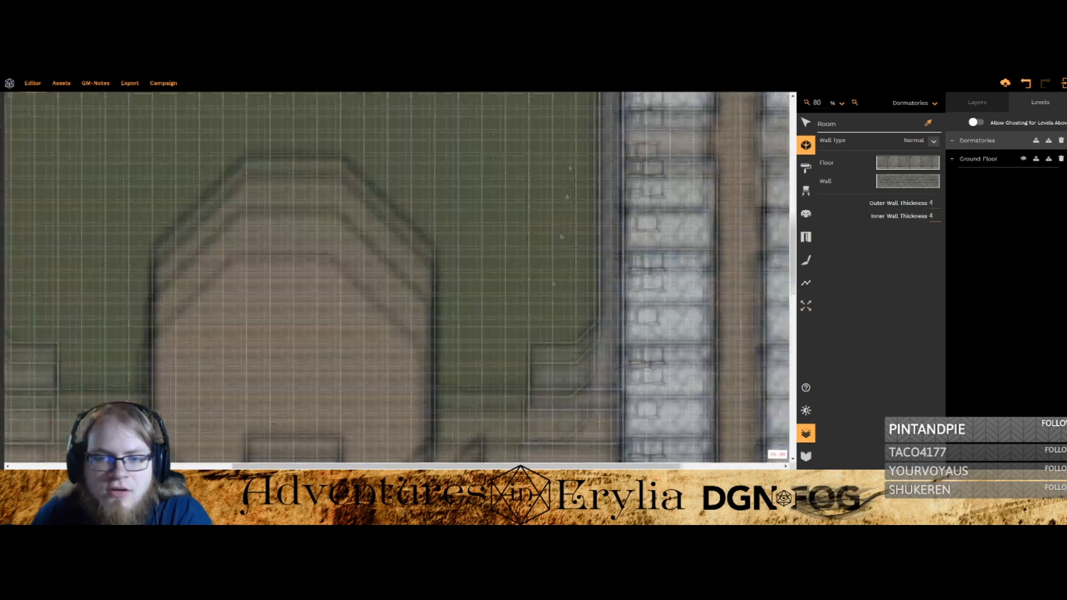
{"action": "left_click_drag", "start_coordinate": [191, 310], "coordinate": [541, 102]}
{"action": "scroll", "coordinate": [496, 171], "scroll_direction": "down", "scroll_amount": 4}
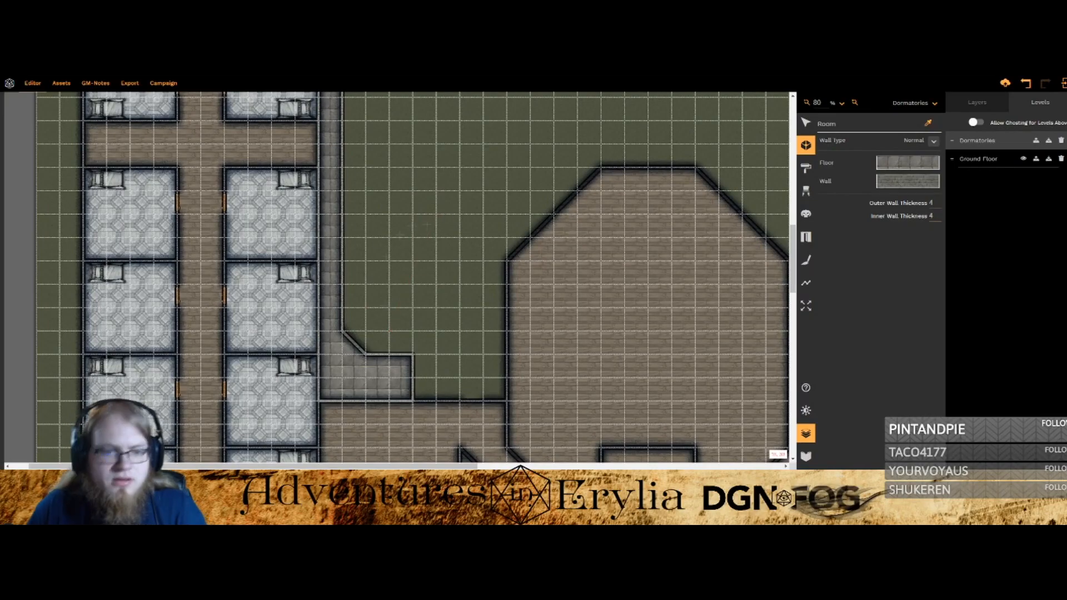
Step: Select the courtyard walkway and move the inner corner points of its west side one grid square toward the courtyard
{"action": "key", "text": "Escape"}
{"action": "left_click", "coordinate": [339, 328]}
{"action": "left_click_drag", "start_coordinate": [343, 331], "coordinate": [365, 331]}
{"action": "scroll", "coordinate": [364, 331], "scroll_direction": "up", "scroll_amount": 7}
{"action": "left_click_drag", "start_coordinate": [361, 192], "coordinate": [384, 192]}
Step: Move the inner corner points of the walkway's north and east sides one grid square toward the courtyard
{"action": "mouse_move", "coordinate": [411, 141]}
{"action": "left_mouse_down"}
{"action": "mouse_move", "coordinate": [410, 162]}
{"action": "mouse_move", "coordinate": [411, 149]}
{"action": "left_mouse_up"}
{"action": "left_click_drag", "start_coordinate": [407, 146], "coordinate": [412, 174]}
{"action": "left_click_drag", "start_coordinate": [723, 166], "coordinate": [325, 181]}
{"action": "left_click_drag", "start_coordinate": [522, 160], "coordinate": [522, 183]}
{"action": "left_click_drag", "start_coordinate": [569, 207], "coordinate": [556, 212]}
{"action": "left_click_drag", "start_coordinate": [510, 450], "coordinate": [482, 126]}
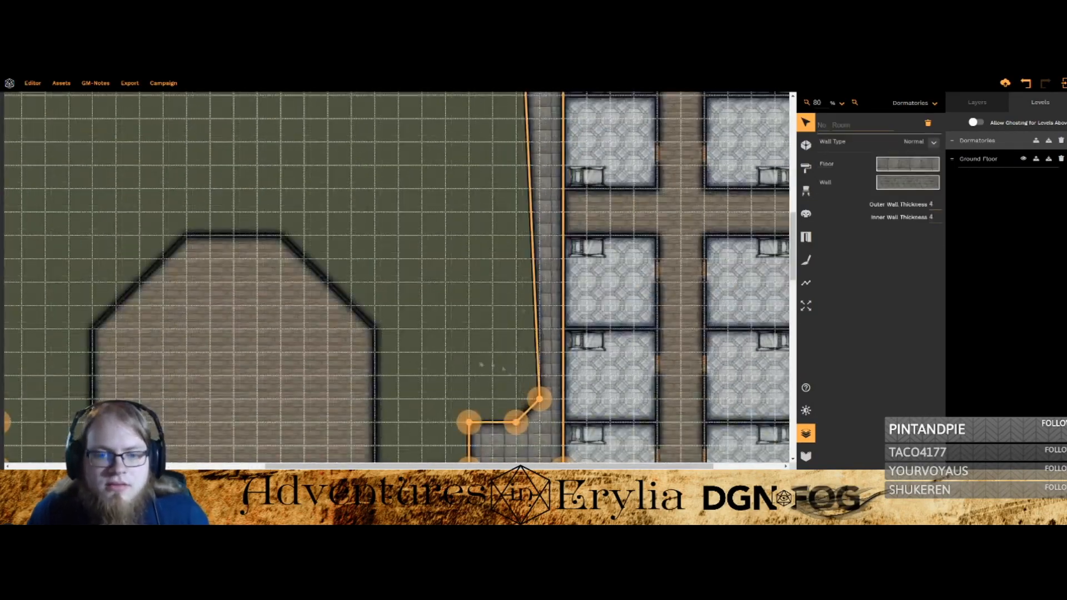
{"action": "left_click_drag", "start_coordinate": [482, 365], "coordinate": [489, 260]}
{"action": "left_click_drag", "start_coordinate": [546, 293], "coordinate": [523, 294]}
Step: Adjust the walkway's southwest inner corner points to keep a diagonal corner with the west side two squares wide
{"action": "left_click_drag", "start_coordinate": [403, 248], "coordinate": [790, 241]}
{"action": "left_click_drag", "start_coordinate": [397, 310], "coordinate": [422, 287]}
{"action": "left_click_drag", "start_coordinate": [492, 307], "coordinate": [423, 305]}
{"action": "left_click_drag", "start_coordinate": [351, 285], "coordinate": [351, 307]}
{"action": "left_click_drag", "start_coordinate": [384, 362], "coordinate": [398, 355]}
{"action": "left_click", "coordinate": [397, 356]}
{"action": "key", "text": "ctrl+z"}
{"action": "left_click_drag", "start_coordinate": [374, 354], "coordinate": [398, 354]}
Step: Shift the walkway's southeast inner corner points one grid square toward the courtyard to match the southwest corner
{"action": "left_click_drag", "start_coordinate": [374, 307], "coordinate": [261, 288]}
{"action": "left_click_drag", "start_coordinate": [671, 316], "coordinate": [647, 315]}
{"action": "left_click_drag", "start_coordinate": [671, 361], "coordinate": [647, 361]}
{"action": "left_click_drag", "start_coordinate": [718, 314], "coordinate": [694, 314]}
{"action": "scroll", "coordinate": [572, 312], "scroll_direction": "up", "scroll_amount": 9}
{"action": "left_click_drag", "start_coordinate": [280, 311], "coordinate": [452, 318]}
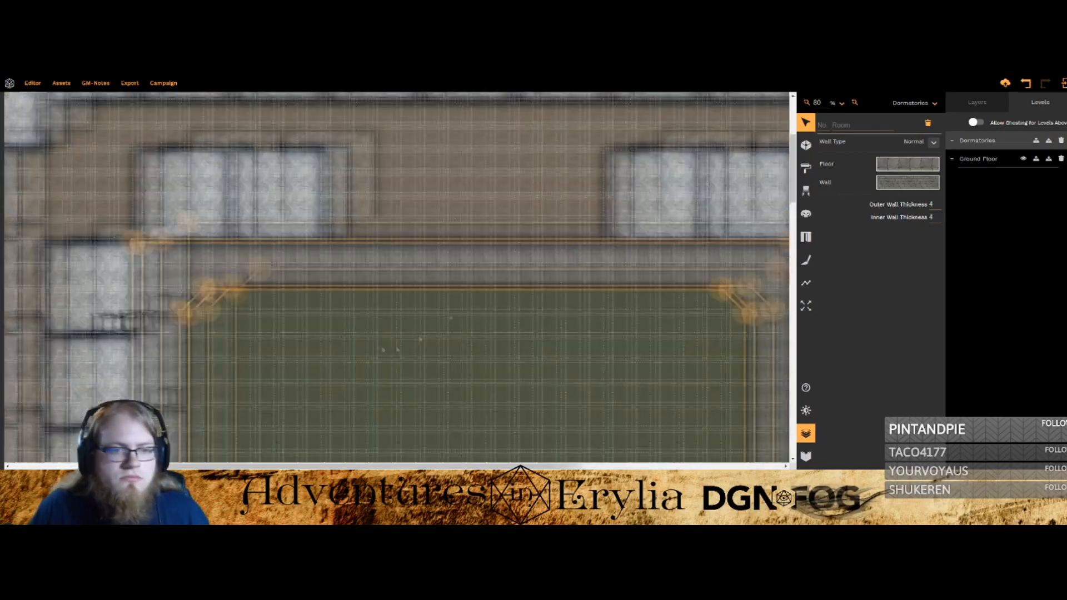
{"action": "left_click_drag", "start_coordinate": [383, 350], "coordinate": [295, 288]}
{"action": "left_click_drag", "start_coordinate": [443, 371], "coordinate": [465, 375]}
{"action": "left_click_drag", "start_coordinate": [139, 417], "coordinate": [383, 229]}
Step: Place wooden doors from the Fantasy Doors set where the west and east cross corridors meet the courtyard walkway
{"action": "left_click", "coordinate": [806, 237]}
{"action": "left_click_drag", "start_coordinate": [499, 277], "coordinate": [513, 189]}
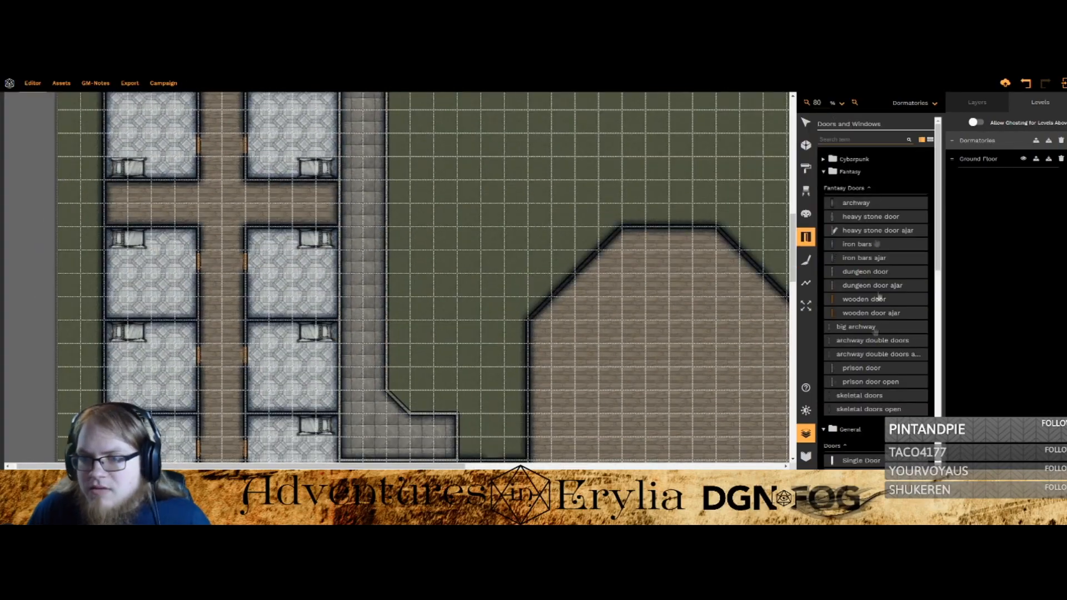
{"action": "left_click", "coordinate": [339, 193]}
{"action": "left_click", "coordinate": [338, 216]}
{"action": "left_click_drag", "start_coordinate": [694, 217], "coordinate": [188, 225]}
{"action": "left_click", "coordinate": [492, 202]}
{"action": "left_click_drag", "start_coordinate": [355, 111], "coordinate": [586, 328]}
{"action": "left_click_drag", "start_coordinate": [497, 161], "coordinate": [495, 195]}
Step: Select the lower of the two wooden doors at the west cross corridor's end and mirror it vertically
{"action": "left_click", "coordinate": [802, 126]}
{"action": "left_click_drag", "start_coordinate": [461, 271], "coordinate": [554, 271]}
{"action": "left_click", "coordinate": [436, 272]}
{"action": "left_click_drag", "start_coordinate": [246, 461], "coordinate": [510, 126]}
{"action": "scroll", "coordinate": [443, 221], "scroll_direction": "up", "scroll_amount": 2}
{"action": "left_click", "coordinate": [443, 222]}
{"action": "left_click", "coordinate": [438, 220]}
{"action": "left_click", "coordinate": [438, 251]}
{"action": "scroll", "coordinate": [869, 365], "scroll_direction": "down", "scroll_amount": 8}
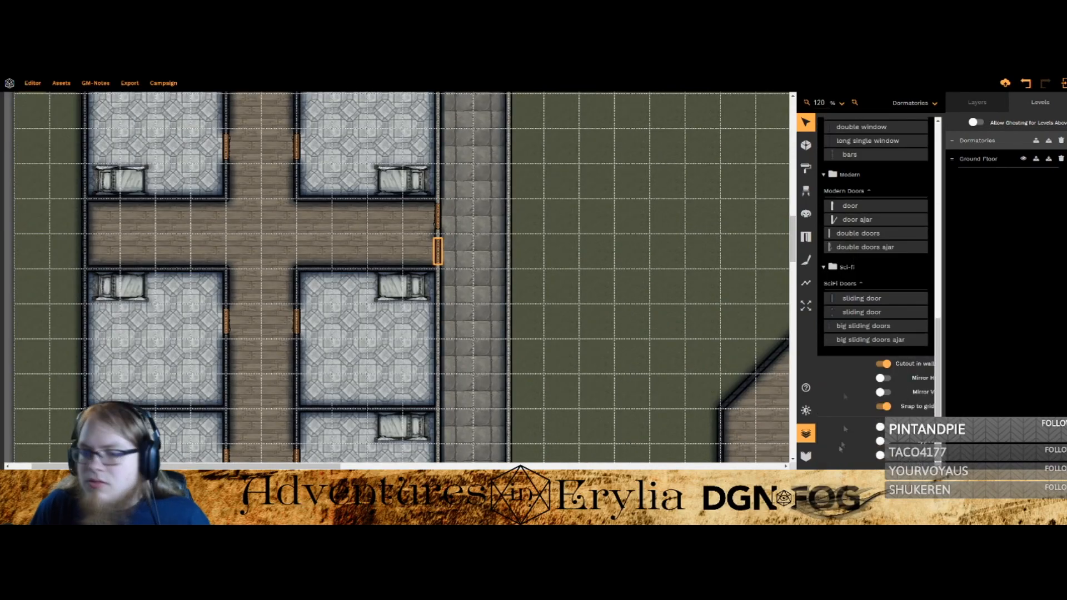
{"action": "left_click", "coordinate": [806, 434]}
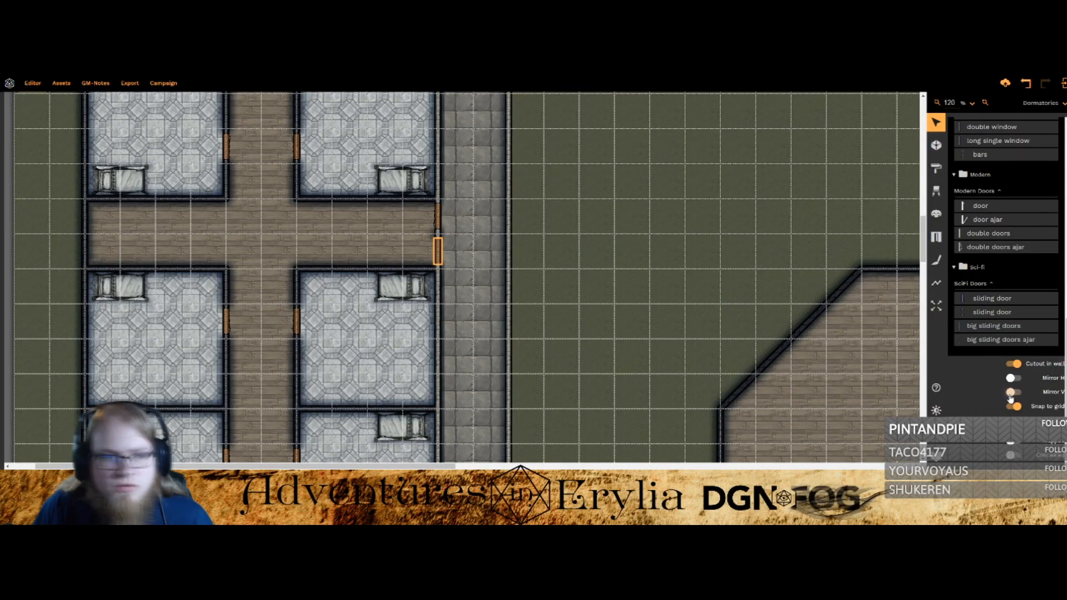
{"action": "left_click", "coordinate": [473, 234]}
Step: Select another courtyard door, collapse the door asset folders and toggle its vertical mirroring
{"action": "left_click_drag", "start_coordinate": [686, 156], "coordinate": [498, 300]}
{"action": "left_click", "coordinate": [416, 270]}
{"action": "left_click", "coordinate": [999, 191]}
{"action": "left_click", "coordinate": [954, 211]}
{"action": "left_click", "coordinate": [954, 224]}
{"action": "left_click", "coordinate": [955, 236]}
{"action": "left_click", "coordinate": [1017, 283]}
Step: Select the upper wooden door at the east cross corridor's end and mirror it vertically
{"action": "left_click", "coordinate": [573, 237]}
{"action": "left_click_drag", "start_coordinate": [802, 450], "coordinate": [359, 354]}
{"action": "left_click_drag", "start_coordinate": [500, 360], "coordinate": [445, 142]}
{"action": "left_click", "coordinate": [584, 262]}
{"action": "left_click", "coordinate": [596, 259]}
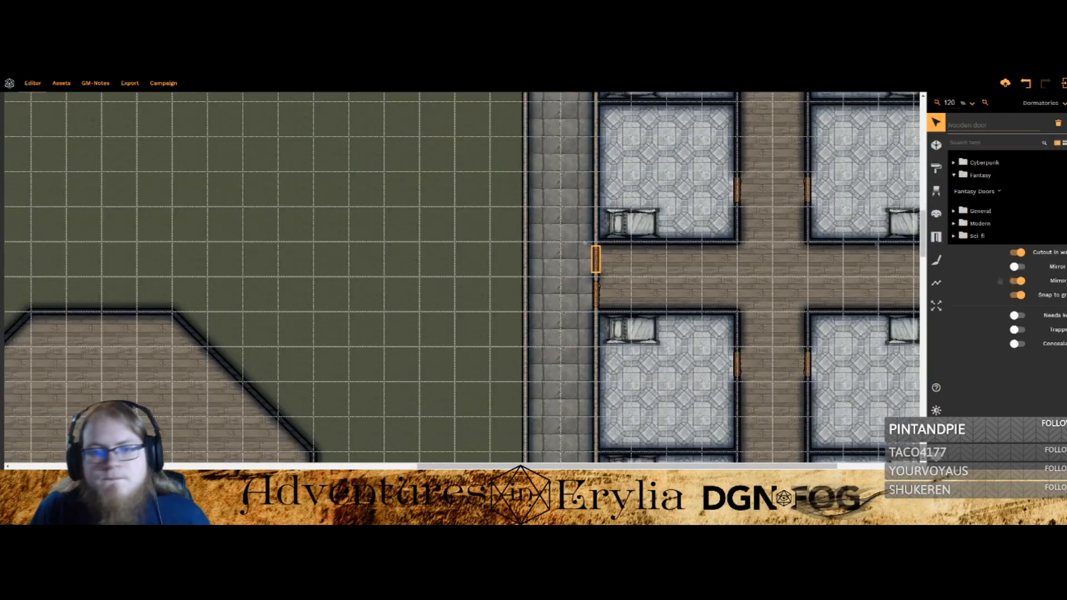
{"action": "left_click_drag", "start_coordinate": [422, 256], "coordinate": [567, 221]}
{"action": "key", "text": "ctrl+minus"}
{"action": "scroll", "coordinate": [445, 285], "scroll_direction": "up", "scroll_amount": 8}
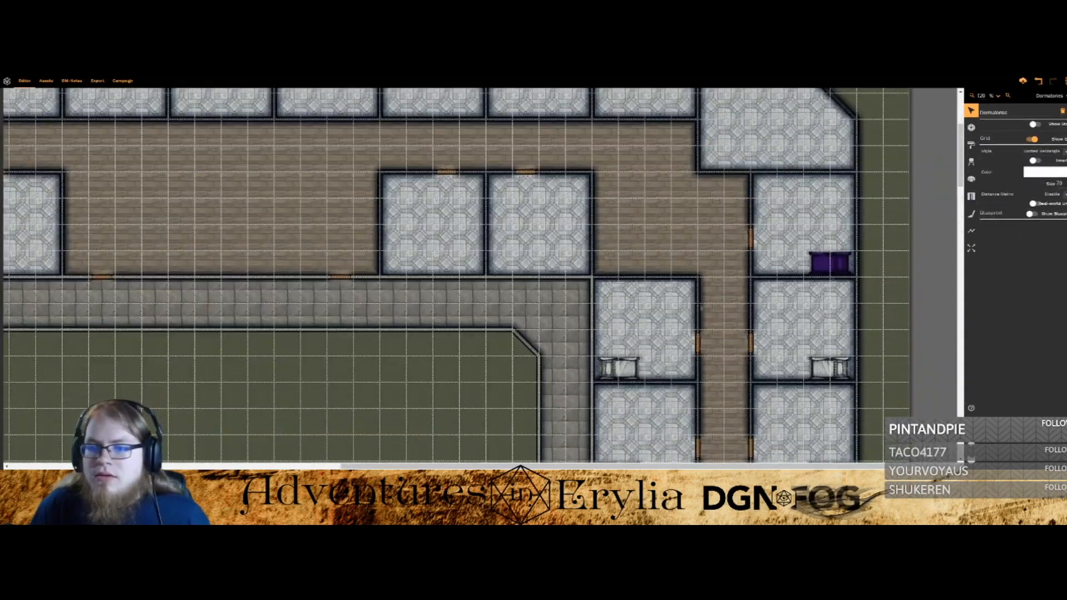
Step: Recolour the upper beds of the outer east column to match the purple bed: hue 265, saturation 70, lightness 20
{"action": "scroll", "coordinate": [701, 308], "scroll_direction": "down", "scroll_amount": 5}
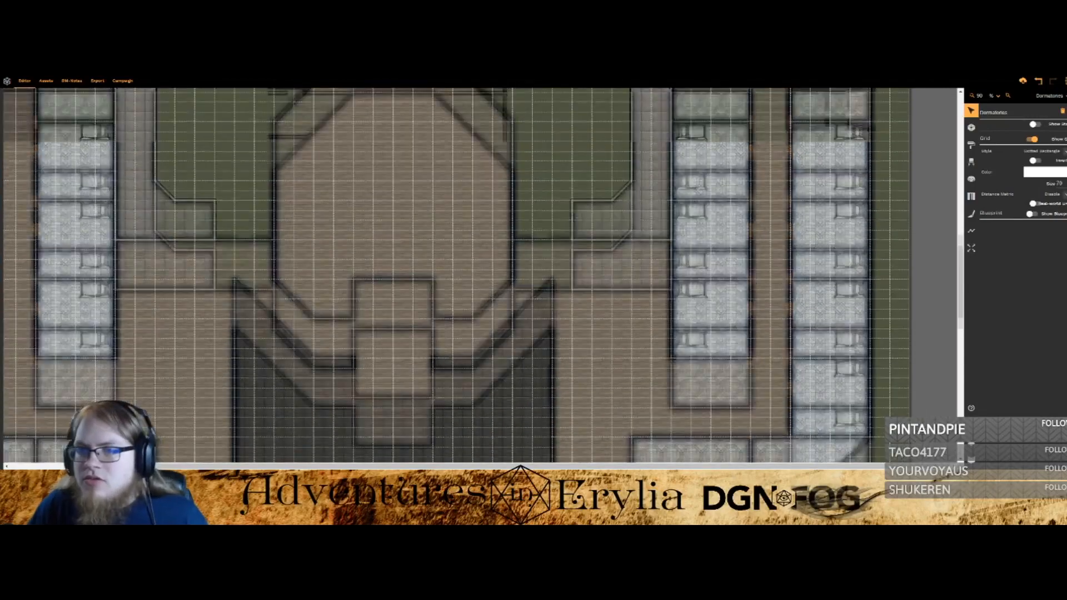
{"action": "scroll", "coordinate": [699, 190], "scroll_direction": "up", "scroll_amount": 8}
{"action": "scroll", "coordinate": [761, 302], "scroll_direction": "down", "scroll_amount": 1}
{"action": "left_click", "coordinate": [853, 201]}
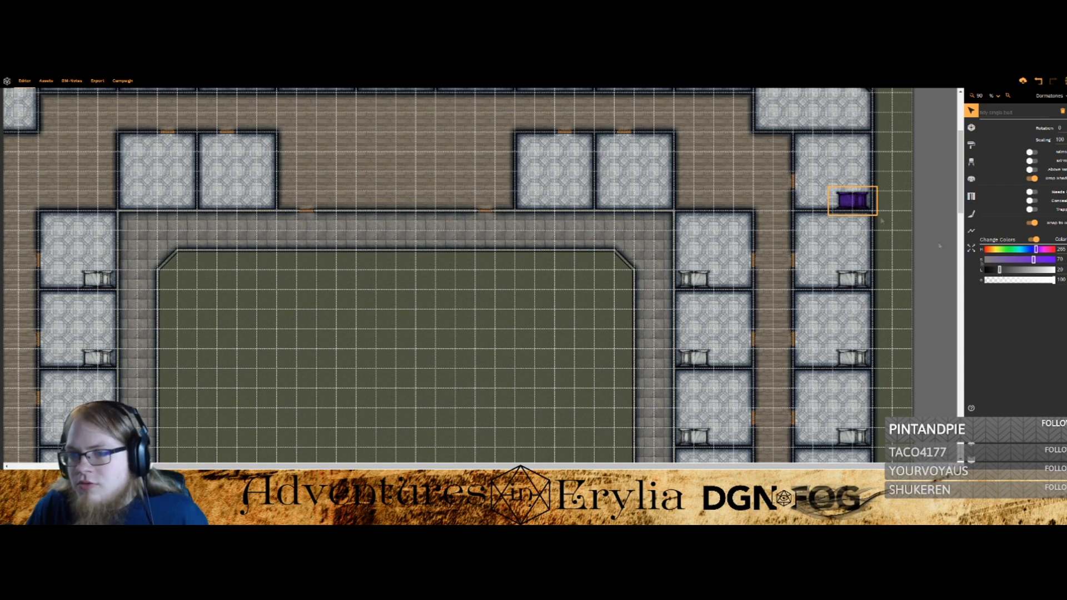
{"action": "left_click", "coordinate": [1032, 239]}
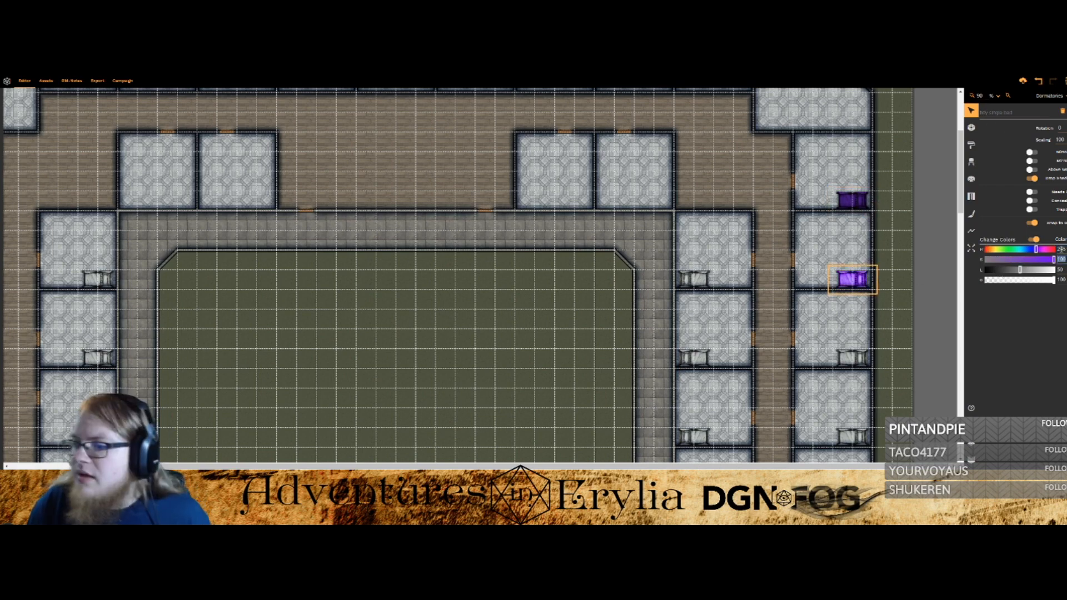
{"action": "type", "text": "70"}
{"action": "scroll", "coordinate": [833, 243], "scroll_direction": "down", "scroll_amount": 2}
{"action": "key", "text": "Tab"}
{"action": "type", "text": "20"}
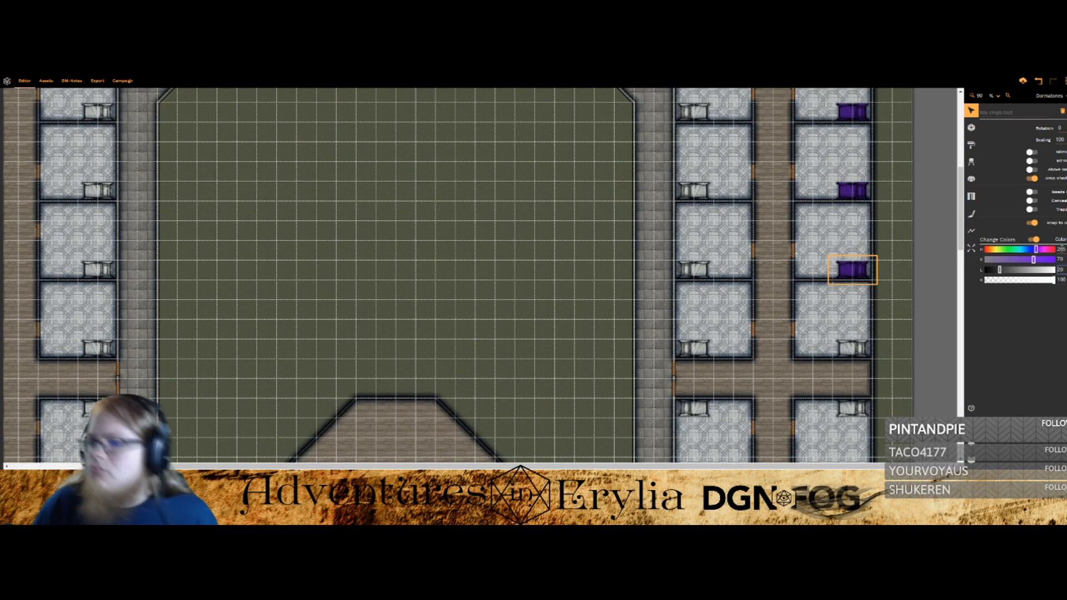
Step: Colour the bed directly above the cross corridor in the outer east column with hue 265, saturation 70, lightness 20
{"action": "type", "text": "265"}
{"action": "key", "text": "Tab"}
{"action": "type", "text": "70"}
{"action": "key", "text": "Tab"}
{"action": "type", "text": "20"}
Step: Colour the first beds below the cross corridor in the outer east column with hue 265, saturation 70, lightness 20
{"action": "scroll", "coordinate": [838, 234], "scroll_direction": "down", "scroll_amount": 4}
{"action": "left_click", "coordinate": [852, 199]}
{"action": "left_click", "coordinate": [1061, 249]}
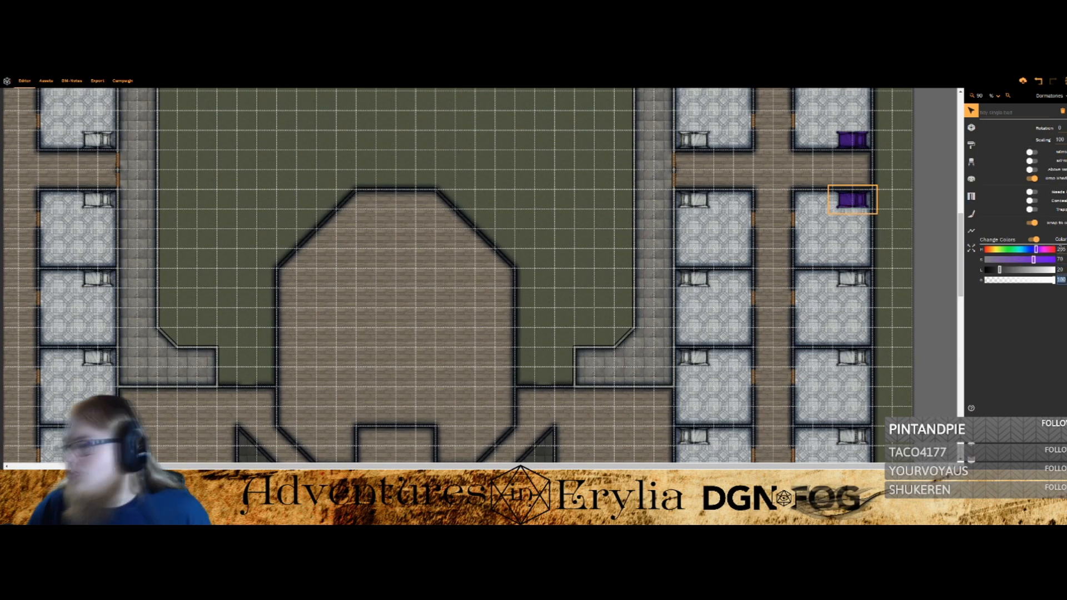
{"action": "type", "text": "265"}
{"action": "key", "text": "Tab"}
{"action": "type", "text": "70"}
{"action": "key", "text": "Tab"}
{"action": "type", "text": "20"}
Step: Colour the remaining lower beds of the east wing with hue 265, saturation 70, lightness 20
{"action": "scroll", "coordinate": [852, 234], "scroll_direction": "down", "scroll_amount": 3}
{"action": "left_click", "coordinate": [852, 190]}
{"action": "left_click", "coordinate": [1033, 240]}
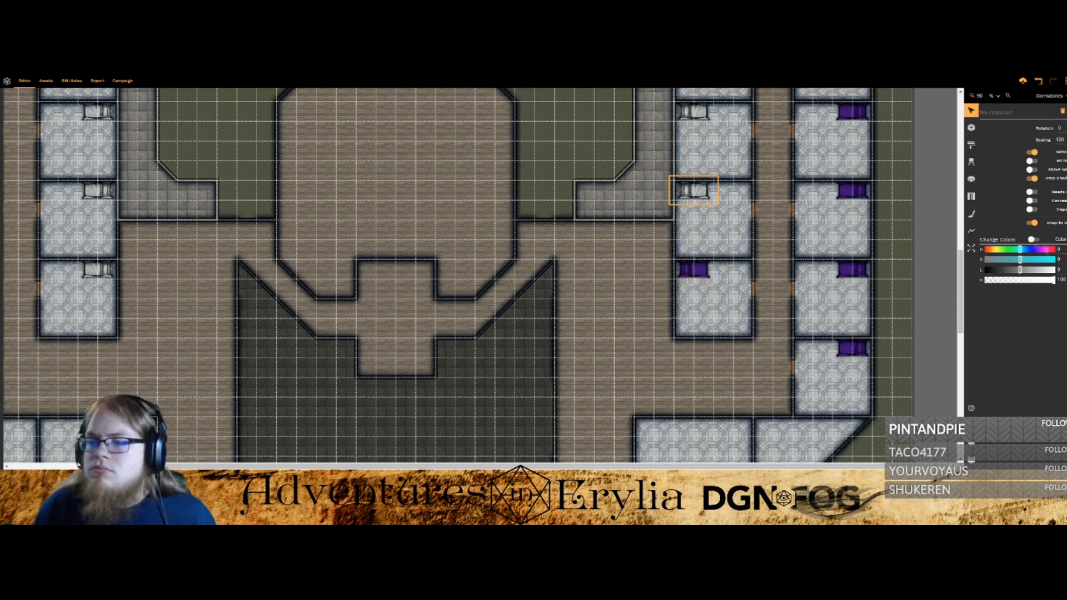
{"action": "type", "text": "70"}
{"action": "key", "text": "Tab"}
{"action": "type", "text": "20"}
Step: Turn on colour change for the inner east column's beds around the cross corridor and colour them with hue 265
{"action": "scroll", "coordinate": [834, 245], "scroll_direction": "up", "scroll_amount": 6}
{"action": "left_click", "coordinate": [693, 367]}
{"action": "left_click", "coordinate": [1032, 240]}
{"action": "left_click", "coordinate": [1061, 250]}
{"action": "type", "text": "265"}
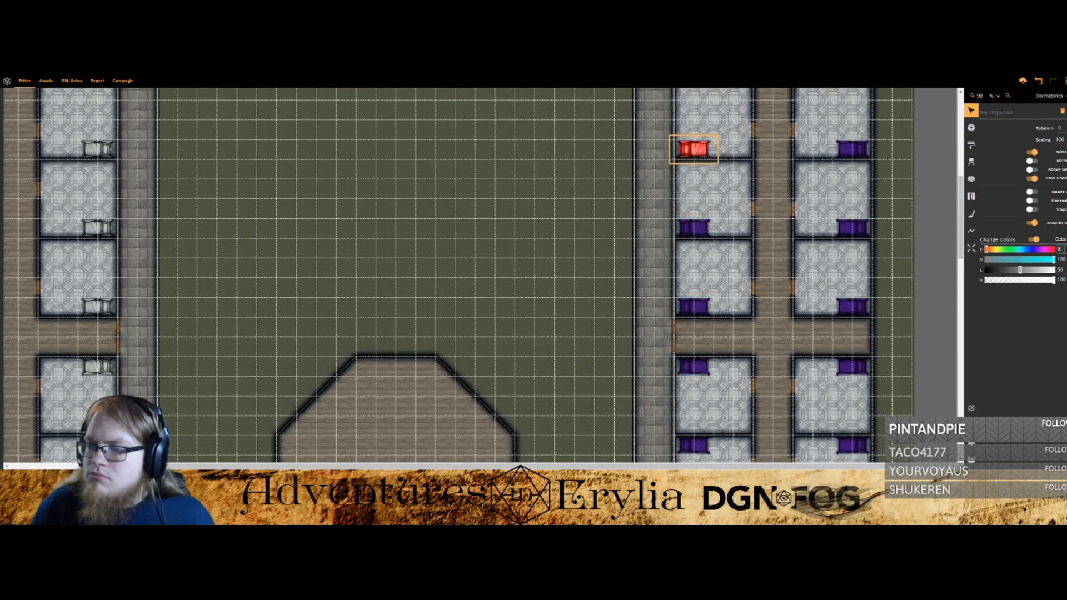
Step: Colour the upper beds of the inner east column with hue 265, saturation 70, lightness 20
{"action": "type", "text": "265"}
{"action": "key", "text": "Tab"}
{"action": "type", "text": "70"}
{"action": "key", "text": "Tab"}
{"action": "type", "text": "20"}
{"action": "key", "text": "Tab"}
{"action": "scroll", "coordinate": [479, 275], "scroll_direction": "up", "scroll_amount": 3}
{"action": "type", "text": "20"}
Step: Recolour the beds of the inner west column from north to south with hue 265, saturation 70, lightness 20
{"action": "scroll", "coordinate": [479, 275], "scroll_direction": "left", "scroll_amount": 3}
{"action": "scroll", "coordinate": [480, 275], "scroll_direction": "up", "scroll_amount": 1}
{"action": "left_click", "coordinate": [268, 264]}
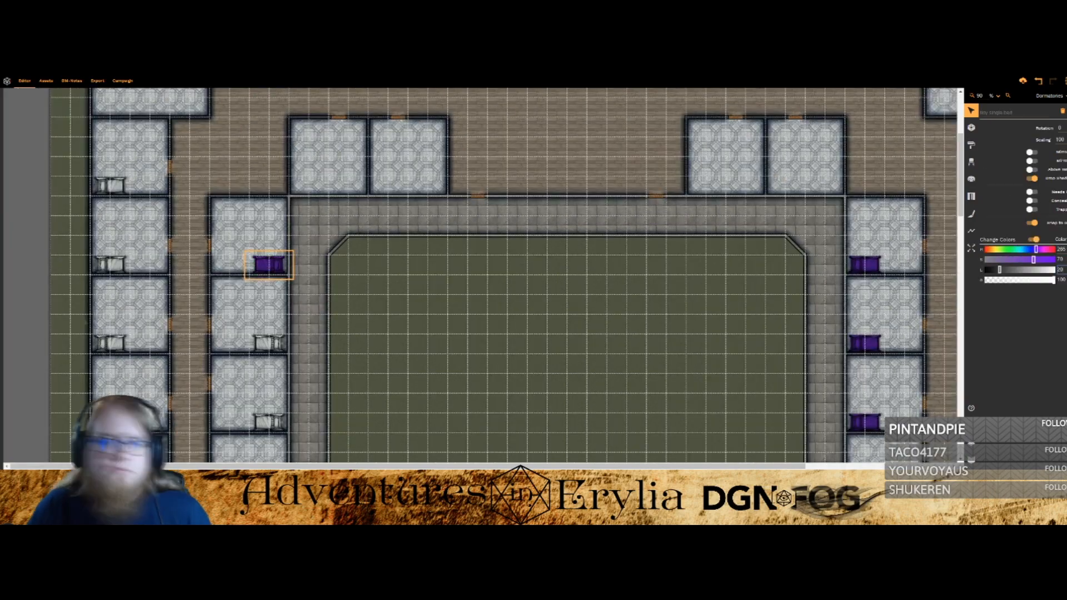
{"action": "scroll", "coordinate": [268, 218], "scroll_direction": "down", "scroll_amount": 2}
{"action": "left_click", "coordinate": [269, 218]}
{"action": "scroll", "coordinate": [479, 275], "scroll_direction": "down", "scroll_amount": 4}
{"action": "left_click", "coordinate": [269, 139]}
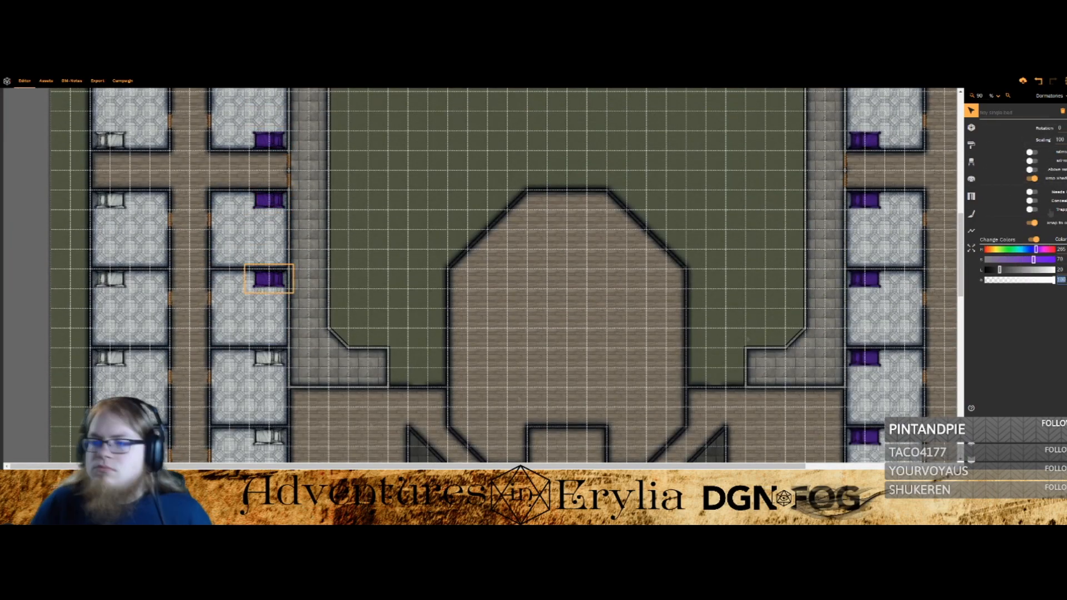
{"action": "scroll", "coordinate": [269, 191], "scroll_direction": "down", "scroll_amount": 3}
{"action": "left_click", "coordinate": [268, 191]}
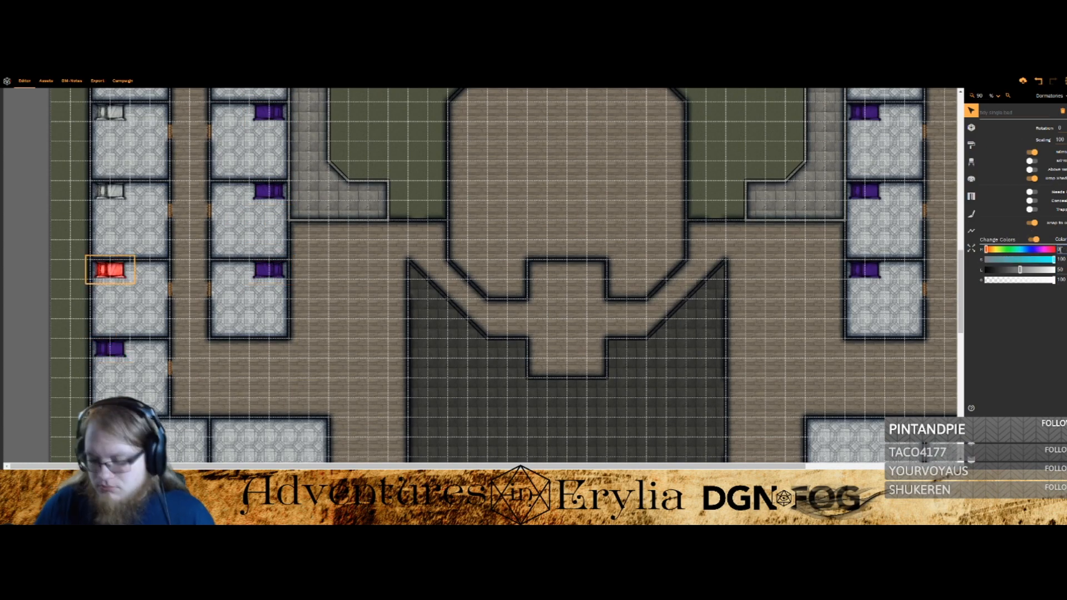
Step: Recolour the outer west column's beds below the cross corridor with hue 265, saturation 70, lightness 20
{"action": "scroll", "coordinate": [110, 270], "scroll_direction": "up", "scroll_amount": 3}
{"action": "left_click", "coordinate": [110, 358]}
{"action": "left_click", "coordinate": [110, 279]}
{"action": "left_click", "coordinate": [1035, 239]}
{"action": "left_click", "coordinate": [110, 200]}
{"action": "left_click", "coordinate": [1034, 239]}
Step: Recolour the outer west column's beds just above the cross corridor with hue 265, saturation 70, lightness 20
{"action": "scroll", "coordinate": [110, 200], "scroll_direction": "up", "scroll_amount": 3}
{"action": "left_click", "coordinate": [110, 307]}
{"action": "left_click", "coordinate": [1035, 239]}
{"action": "left_click", "coordinate": [1062, 249]}
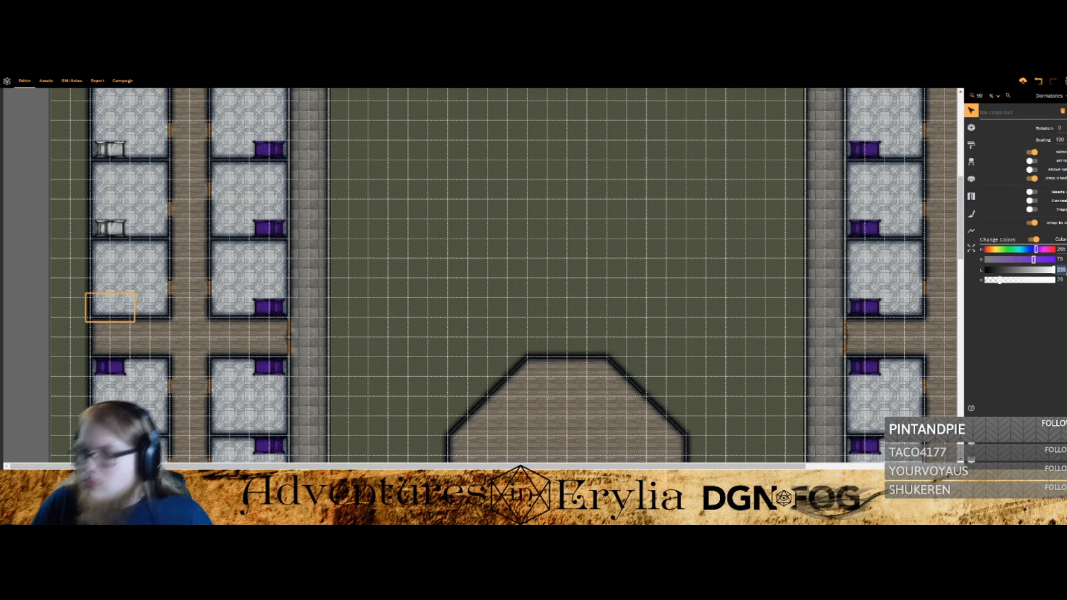
{"action": "left_click", "coordinate": [110, 148]}
{"action": "left_click", "coordinate": [1035, 239]}
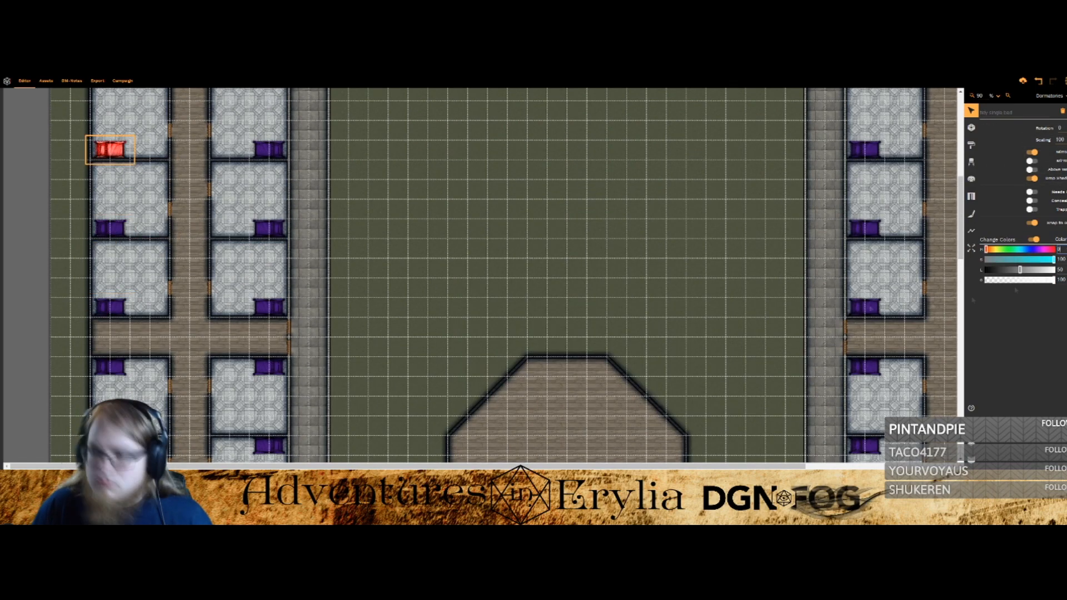
Step: Recolour the northernmost bed of the outer west column with hue 265, saturation 70, lightness 20
{"action": "scroll", "coordinate": [110, 250], "scroll_direction": "up", "scroll_amount": 4}
{"action": "left_click", "coordinate": [111, 283]}
{"action": "left_click", "coordinate": [1035, 239]}
{"action": "key", "text": "Tab"}
{"action": "scroll", "coordinate": [367, 382], "scroll_direction": "down", "scroll_amount": 8}
{"action": "scroll", "coordinate": [508, 346], "scroll_direction": "up", "scroll_amount": 9}
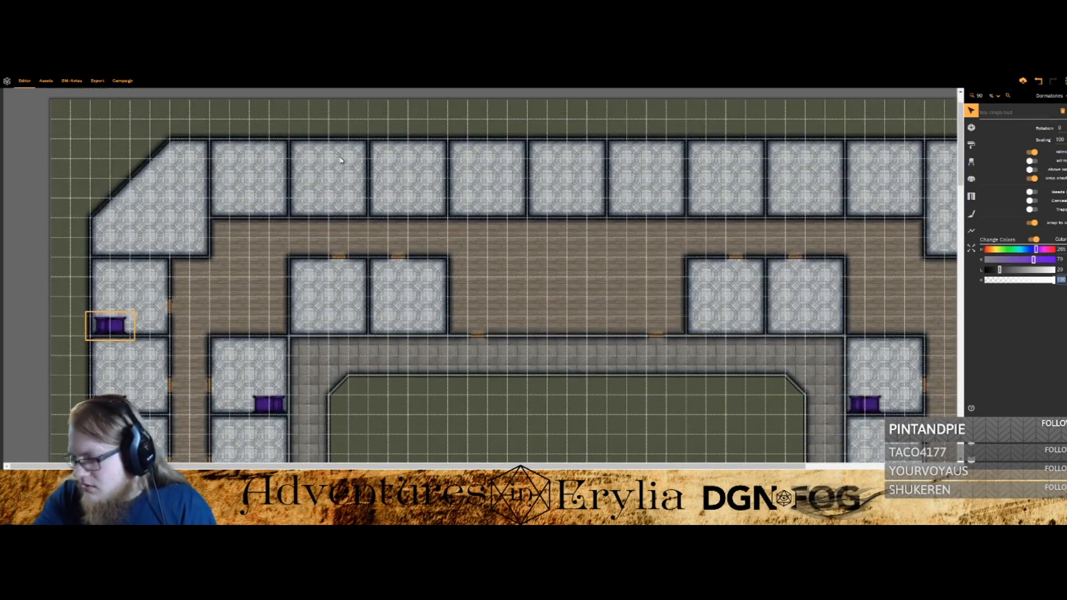
Step: Show the list of levels and switch from the Dormatories level to Ground Floor
{"action": "scroll", "coordinate": [341, 160], "scroll_direction": "down", "scroll_amount": 10}
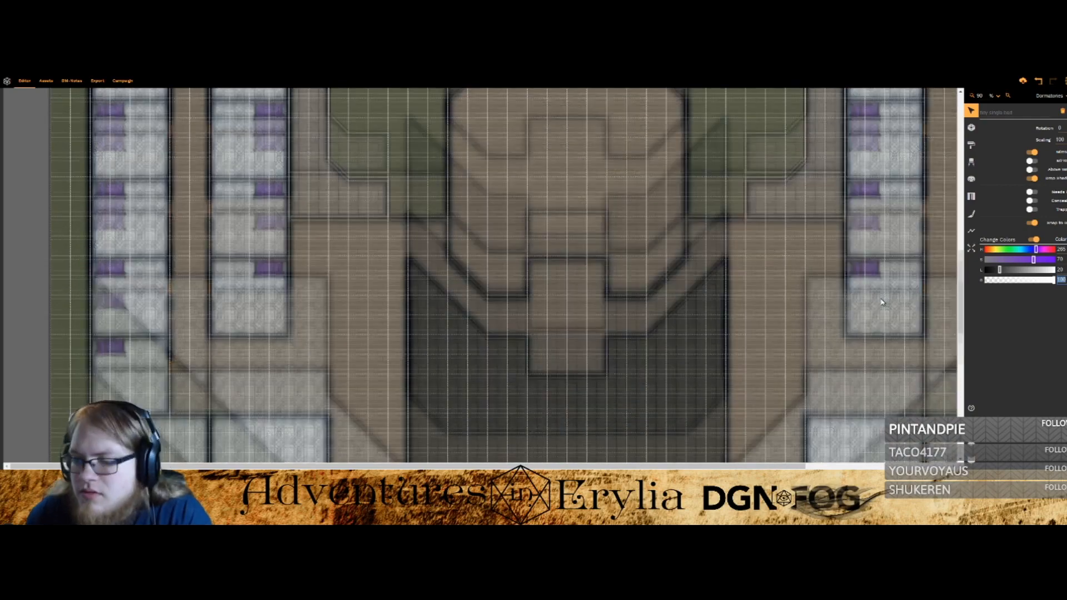
{"action": "left_click", "coordinate": [973, 443]}
{"action": "left_click", "coordinate": [1048, 95]}
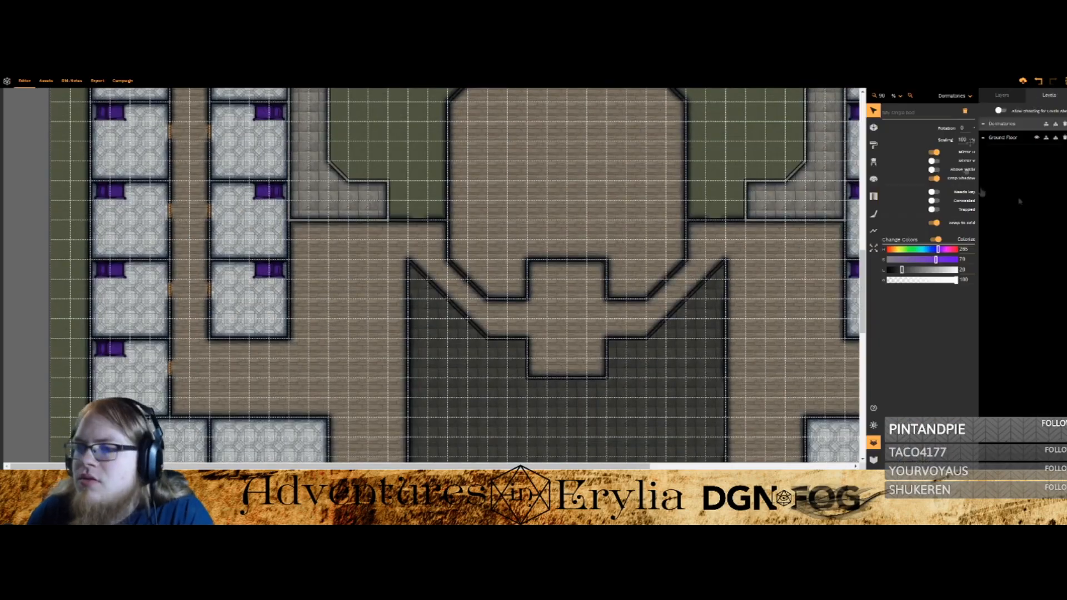
{"action": "left_click", "coordinate": [1037, 138]}
{"action": "left_click", "coordinate": [1037, 138]}
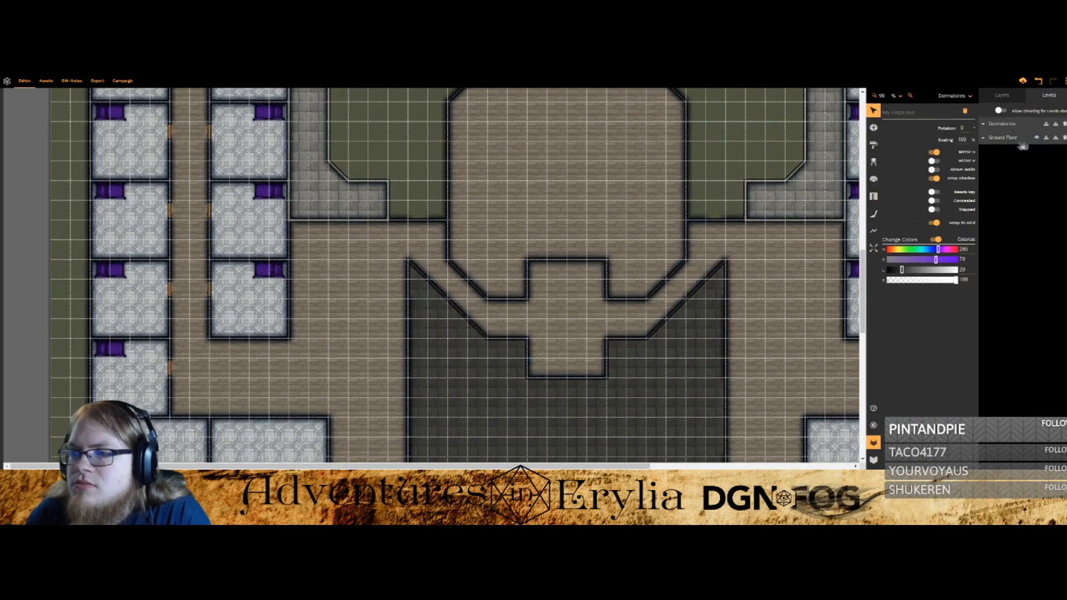
{"action": "left_click", "coordinate": [1024, 140]}
{"action": "left_click", "coordinate": [1022, 125]}
{"action": "left_click", "coordinate": [1028, 140]}
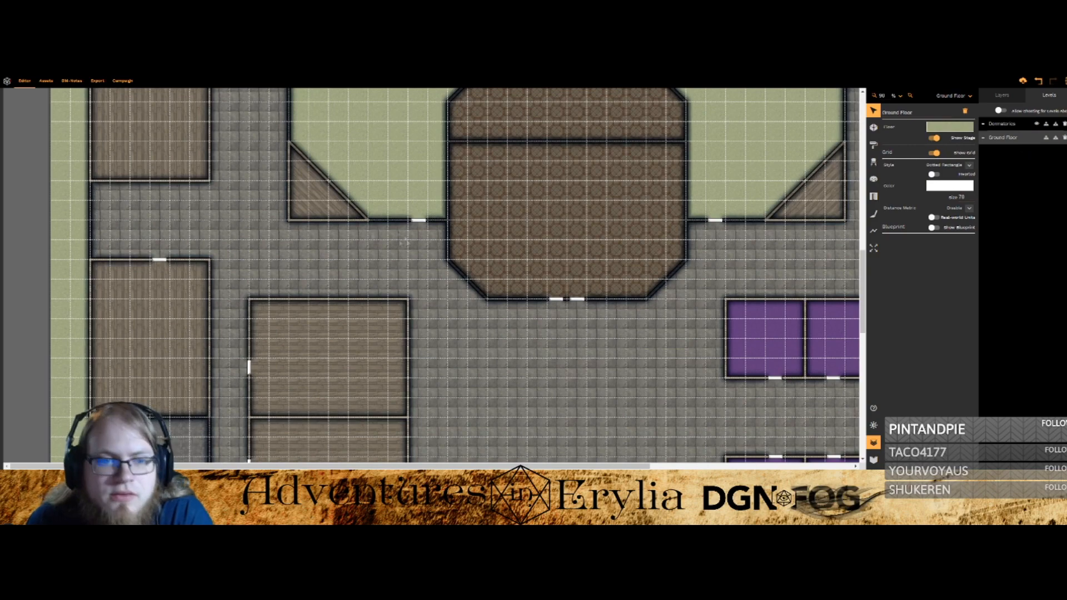
Step: Return to the Dormatories level and place the Stairs down prop from My Collections in the west hall, just south of the stone walkway
{"action": "left_click", "coordinate": [382, 232]}
{"action": "scroll", "coordinate": [519, 243], "scroll_direction": "up", "scroll_amount": 1}
{"action": "scroll", "coordinate": [356, 232], "scroll_direction": "down", "scroll_amount": 2}
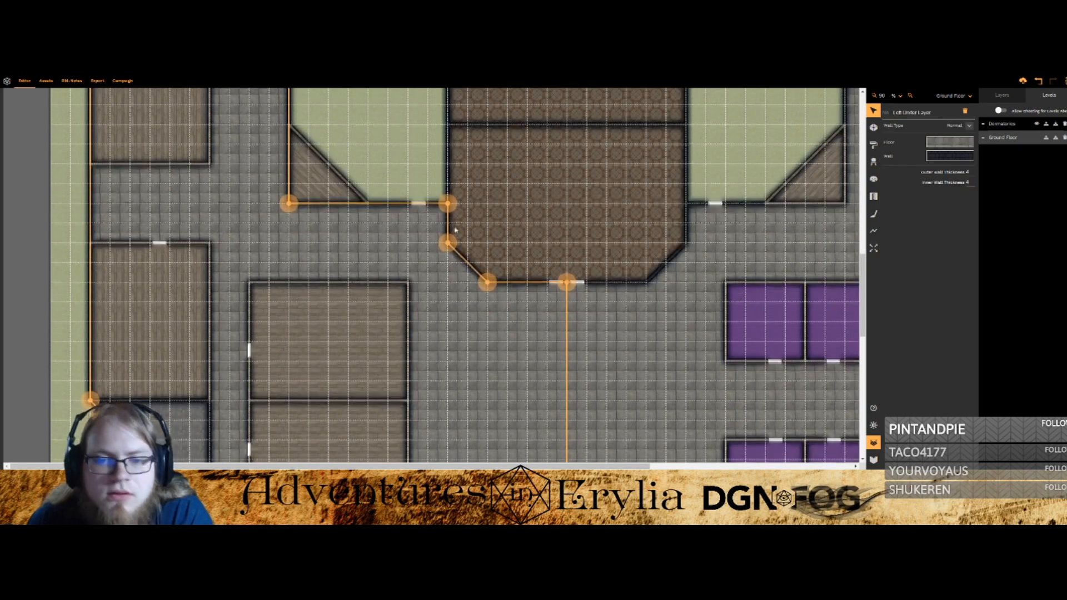
{"action": "scroll", "coordinate": [353, 231], "scroll_direction": "up", "scroll_amount": 2}
{"action": "left_click", "coordinate": [1025, 127]}
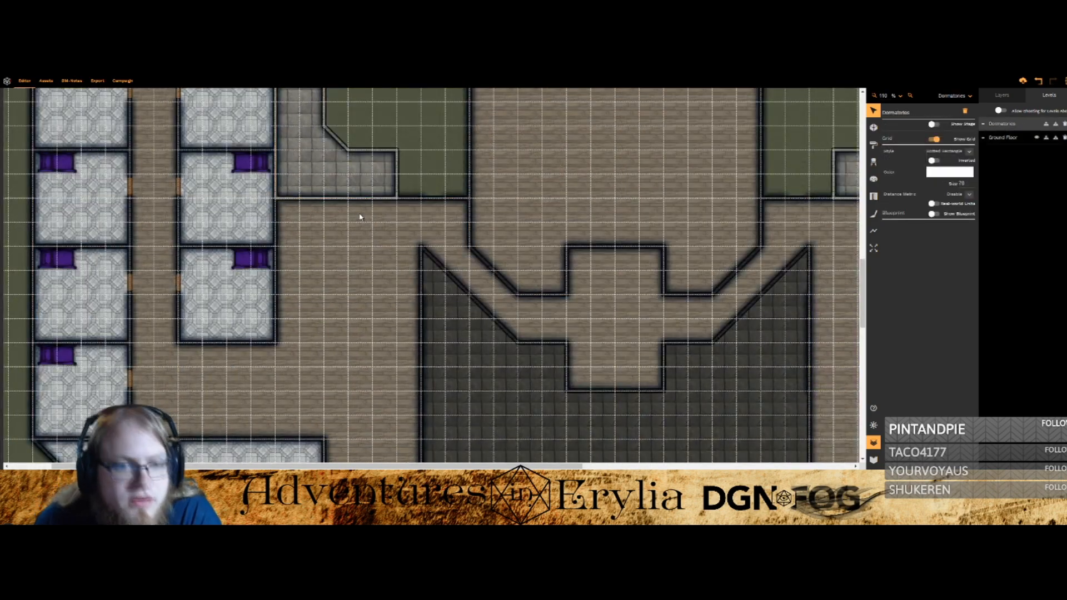
{"action": "left_click", "coordinate": [873, 165]}
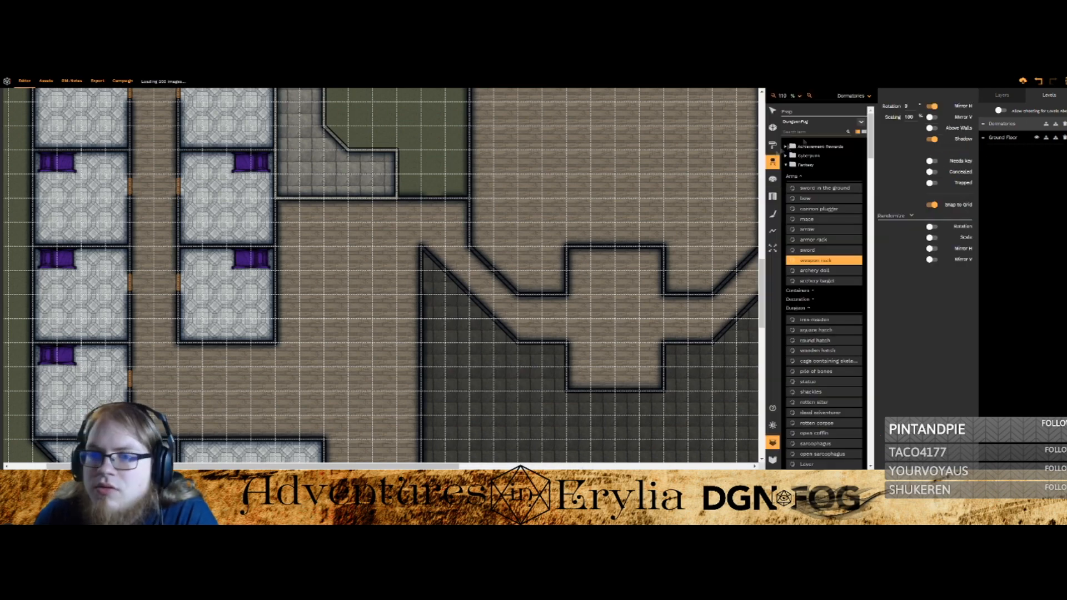
{"action": "left_click", "coordinate": [862, 123]}
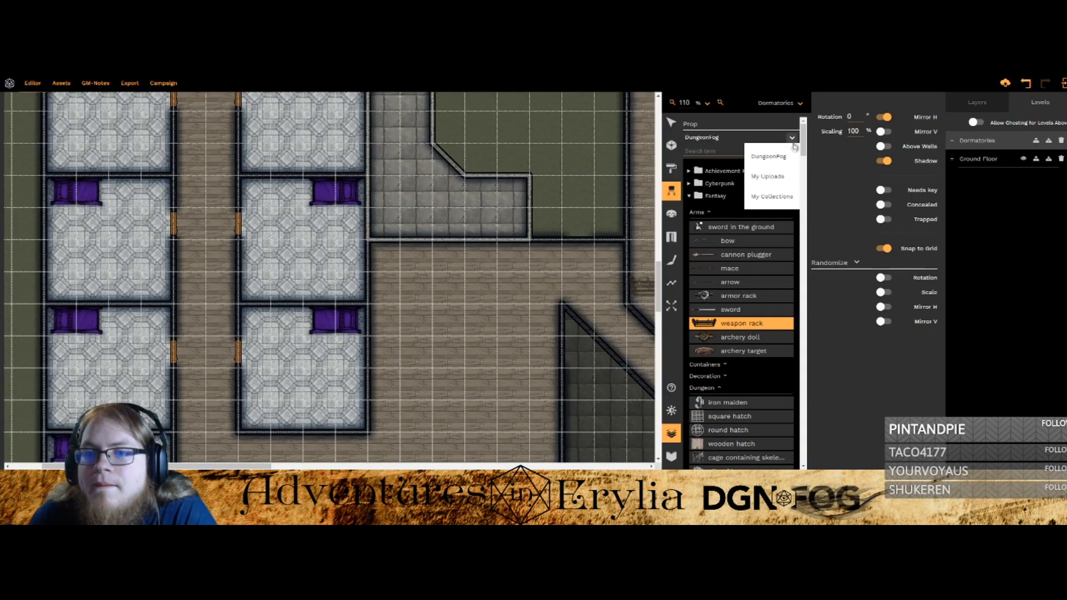
{"action": "left_click", "coordinate": [766, 196]}
{"action": "left_click", "coordinate": [759, 204]}
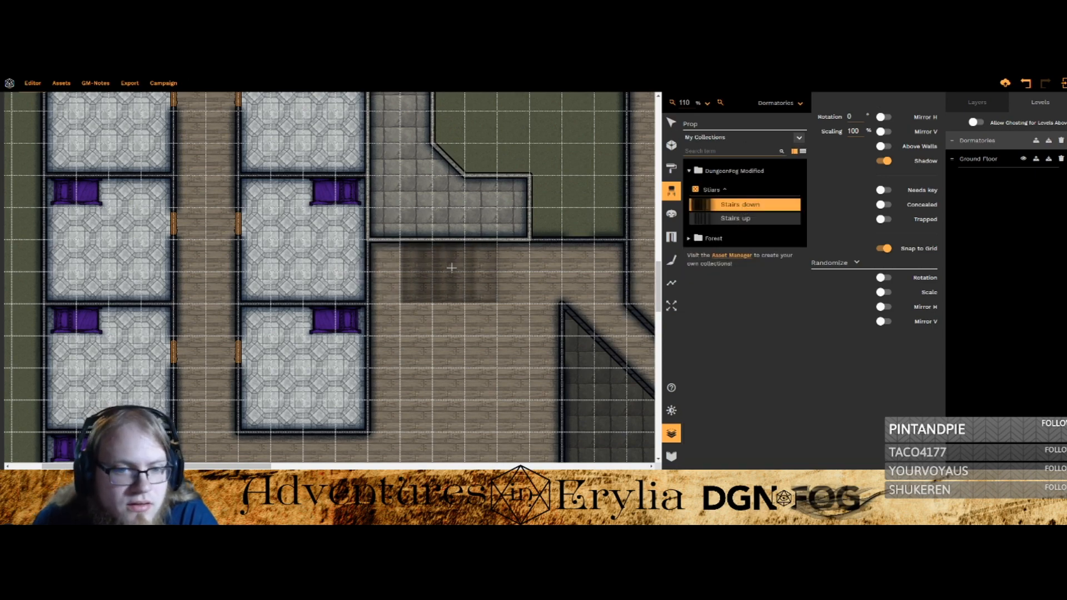
{"action": "left_click", "coordinate": [452, 268]}
Step: Place the Stairs up prop in the Ground Floor's west hallway, matching the position of the Dormatories staircase
{"action": "left_click", "coordinate": [722, 218]}
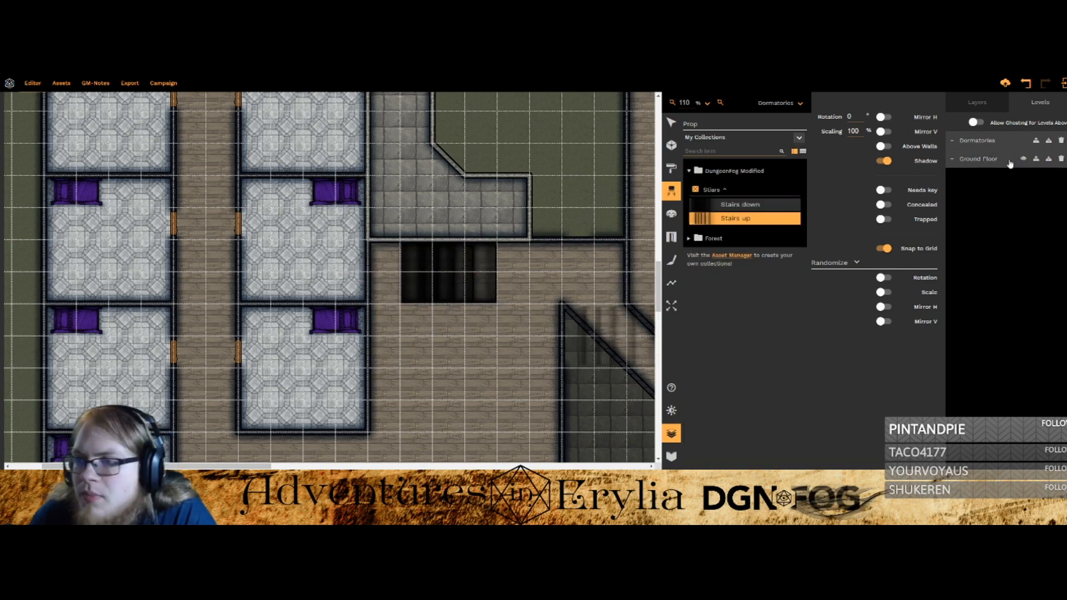
{"action": "left_click", "coordinate": [1009, 160]}
{"action": "left_click", "coordinate": [444, 274]}
Step: Compare the west staircase positions by alternating between the Dormatories and Ground Floor levels
{"action": "left_click", "coordinate": [1001, 145]}
{"action": "left_click", "coordinate": [1005, 163]}
{"action": "left_click", "coordinate": [1002, 145]}
{"action": "left_click", "coordinate": [1008, 162]}
{"action": "left_click", "coordinate": [1012, 142]}
{"action": "left_click", "coordinate": [1009, 161]}
{"action": "left_click", "coordinate": [1004, 145]}
{"action": "left_click", "coordinate": [1004, 160]}
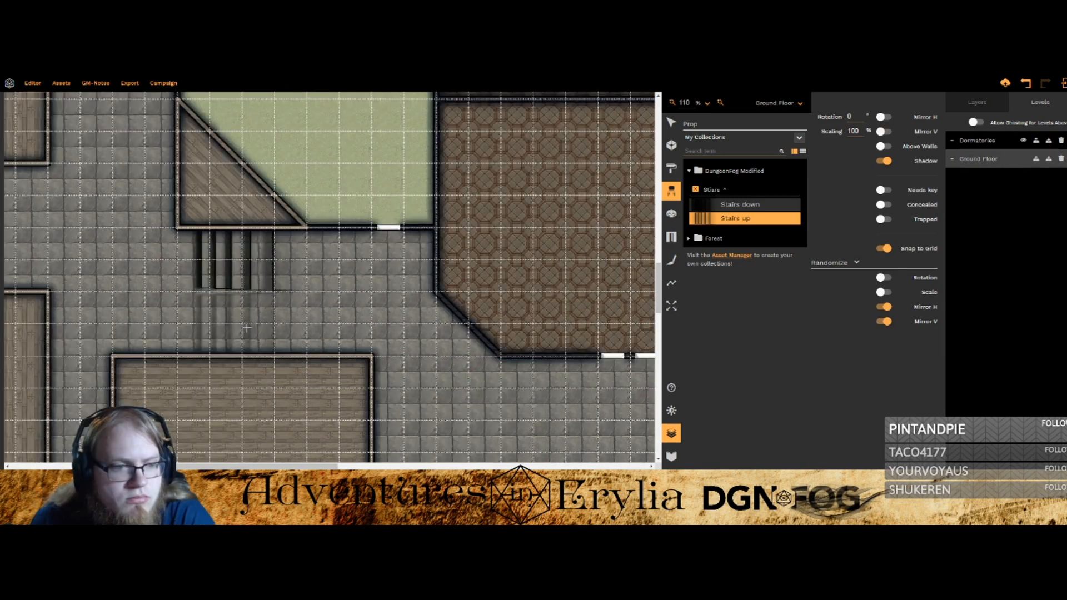
Step: Place a horizontally mirrored Stairs up prop, with random mirroring off, in the Ground Floor's east hallway and switch to the Dormatories level
{"action": "left_click", "coordinate": [242, 322]}
{"action": "key", "text": "ctrl+z"}
{"action": "left_click", "coordinate": [887, 322]}
{"action": "left_click", "coordinate": [887, 309]}
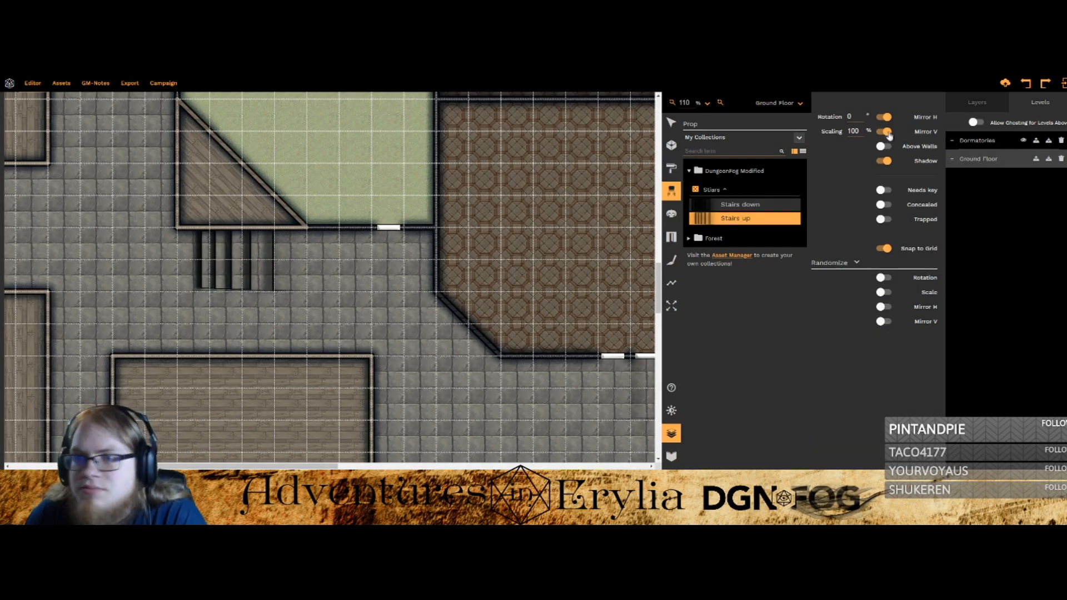
{"action": "left_click", "coordinate": [884, 133]}
{"action": "left_click_drag", "start_coordinate": [540, 290], "coordinate": [144, 269]}
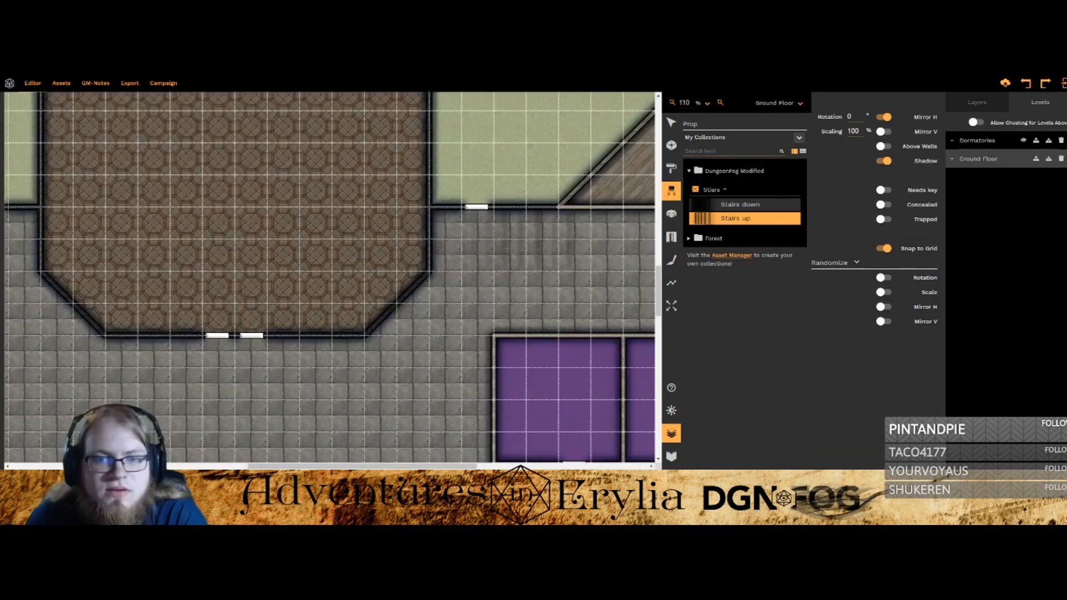
{"action": "left_click_drag", "start_coordinate": [357, 226], "coordinate": [188, 238]}
{"action": "left_click", "coordinate": [454, 251]}
{"action": "left_click_drag", "start_coordinate": [241, 337], "coordinate": [294, 333]}
{"action": "left_click", "coordinate": [977, 140]}
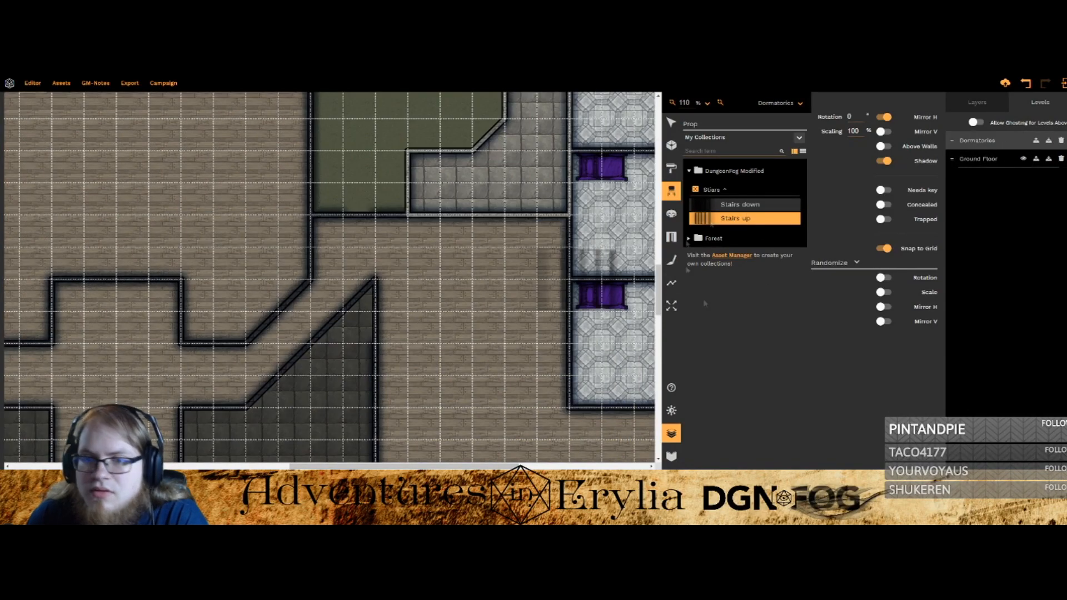
Step: Try placing the Stairs down prop in the Dormatories' east hall with different mirror settings
{"action": "left_click", "coordinate": [740, 205]}
{"action": "left_click", "coordinate": [885, 132]}
{"action": "left_click", "coordinate": [884, 117]}
{"action": "left_click", "coordinate": [469, 247]}
{"action": "key", "text": "ctrl+z"}
{"action": "left_click", "coordinate": [884, 132]}
{"action": "left_click", "coordinate": [473, 248]}
{"action": "key", "text": "ctrl+z"}
Step: Place the Stairs down prop, mirrored horizontally and vertically, against the north wall of the Dormatories' east hall
{"action": "key", "text": "Escape"}
{"action": "left_click", "coordinate": [488, 328]}
{"action": "left_click_drag", "start_coordinate": [461, 359], "coordinate": [788, 325]}
{"action": "left_click", "coordinate": [256, 237]}
{"action": "left_click_drag", "start_coordinate": [630, 308], "coordinate": [265, 313]}
{"action": "left_click", "coordinate": [806, 191]}
{"action": "left_click", "coordinate": [741, 206]}
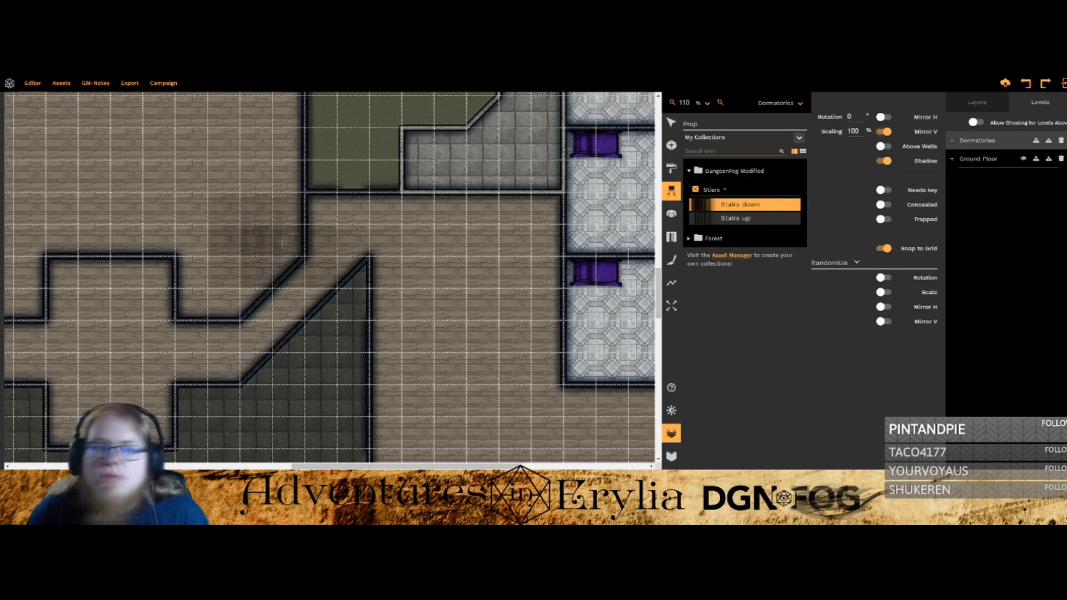
{"action": "key", "text": "h"}
{"action": "left_click", "coordinate": [472, 240]}
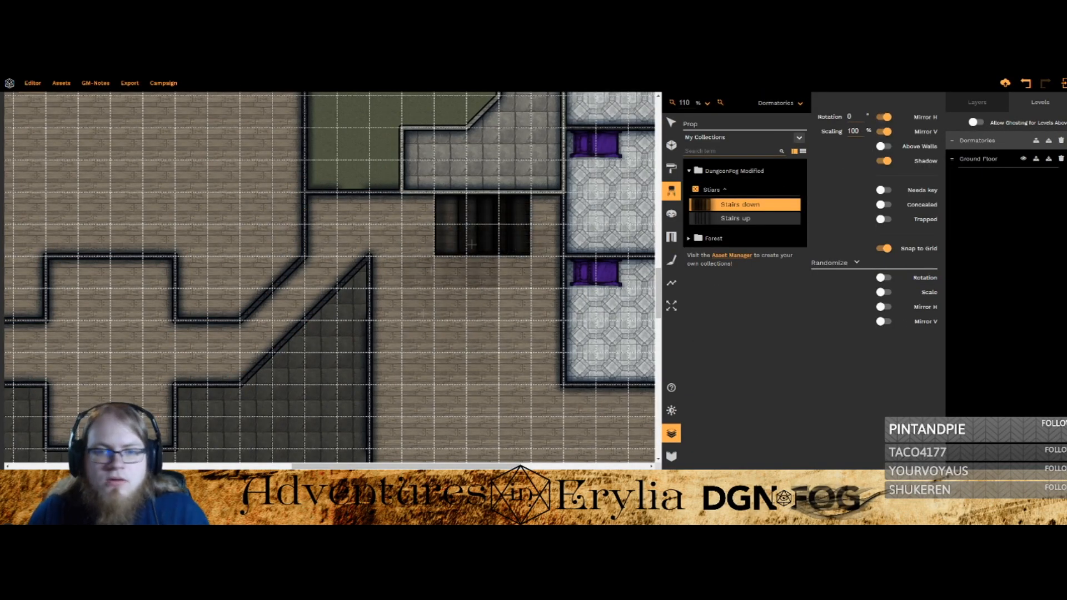
Step: Check the east staircase's alignment on the Ground Floor level with level ghosting on, and turn ghosting off again
{"action": "left_click", "coordinate": [1013, 161]}
{"action": "left_click", "coordinate": [1024, 141]}
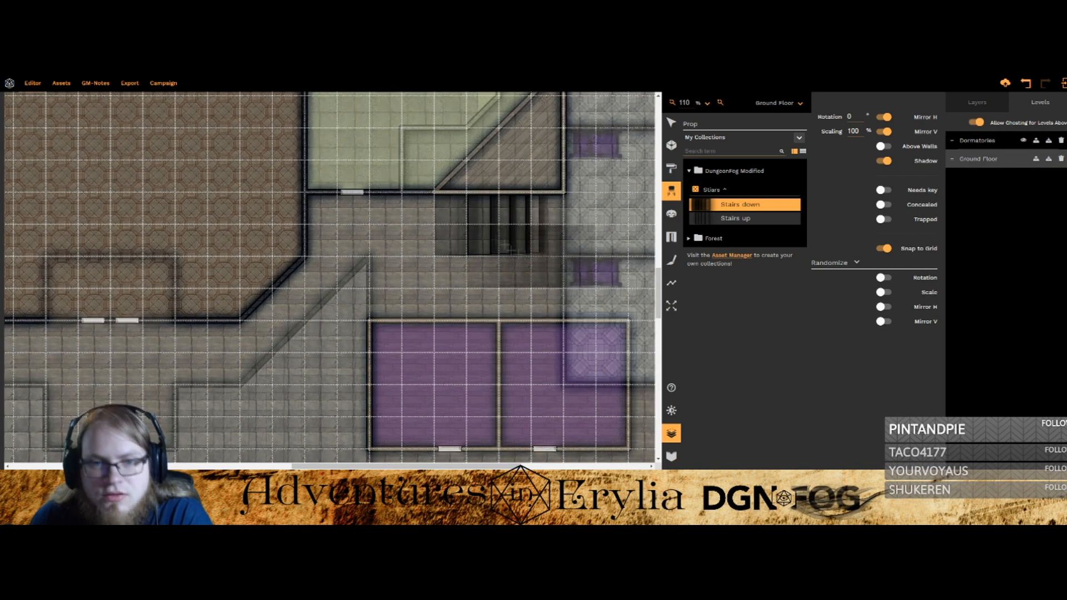
{"action": "left_click_drag", "start_coordinate": [267, 239], "coordinate": [795, 288]}
{"action": "left_click", "coordinate": [977, 123]}
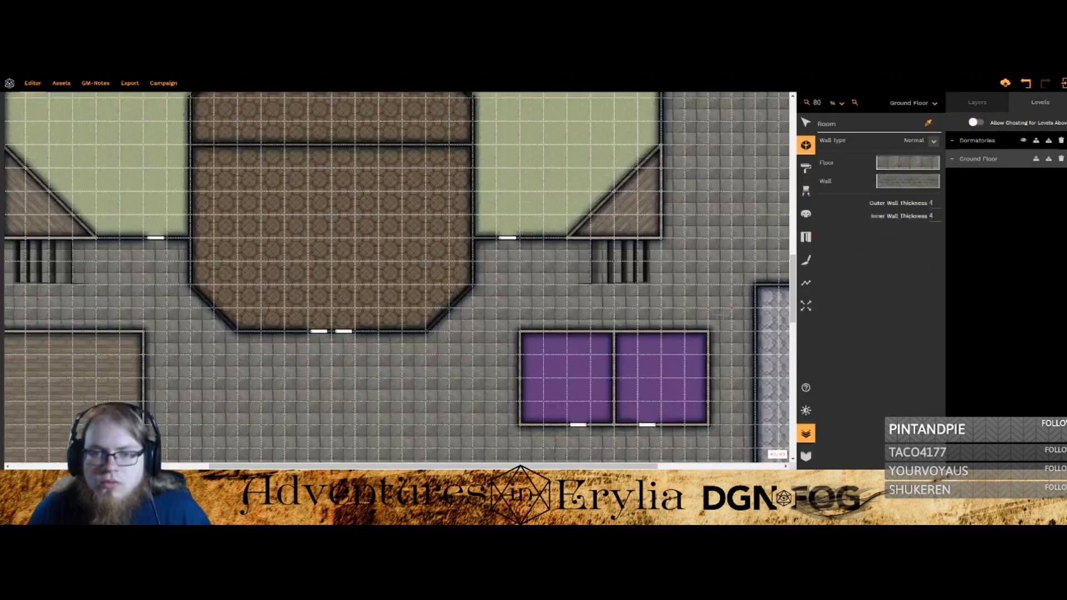
Step: Draw walls along the south and inner sides of both Ground Floor staircases and switch to the Dormatories level
{"action": "left_click_drag", "start_coordinate": [732, 308], "coordinate": [688, 265]}
{"action": "left_click_drag", "start_coordinate": [524, 195], "coordinate": [618, 241]}
{"action": "left_click_drag", "start_coordinate": [413, 249], "coordinate": [658, 239]}
{"action": "mouse_move", "coordinate": [203, 232]}
{"action": "left_mouse_down"}
{"action": "mouse_move", "coordinate": [297, 185]}
{"action": "mouse_move", "coordinate": [384, 288]}
{"action": "mouse_move", "coordinate": [174, 173]}
{"action": "left_mouse_up"}
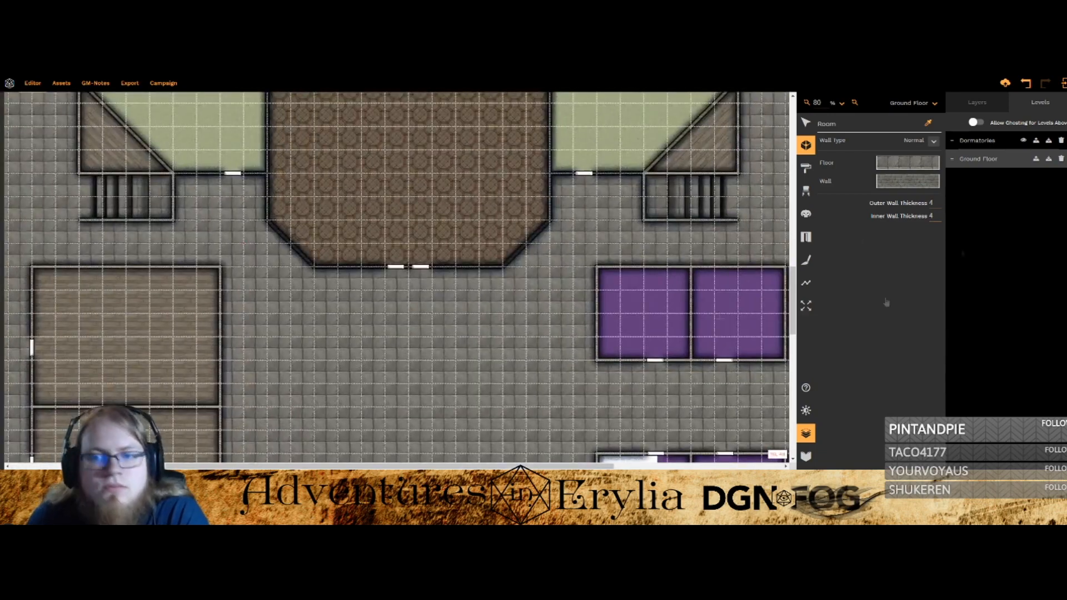
{"action": "left_click", "coordinate": [979, 141]}
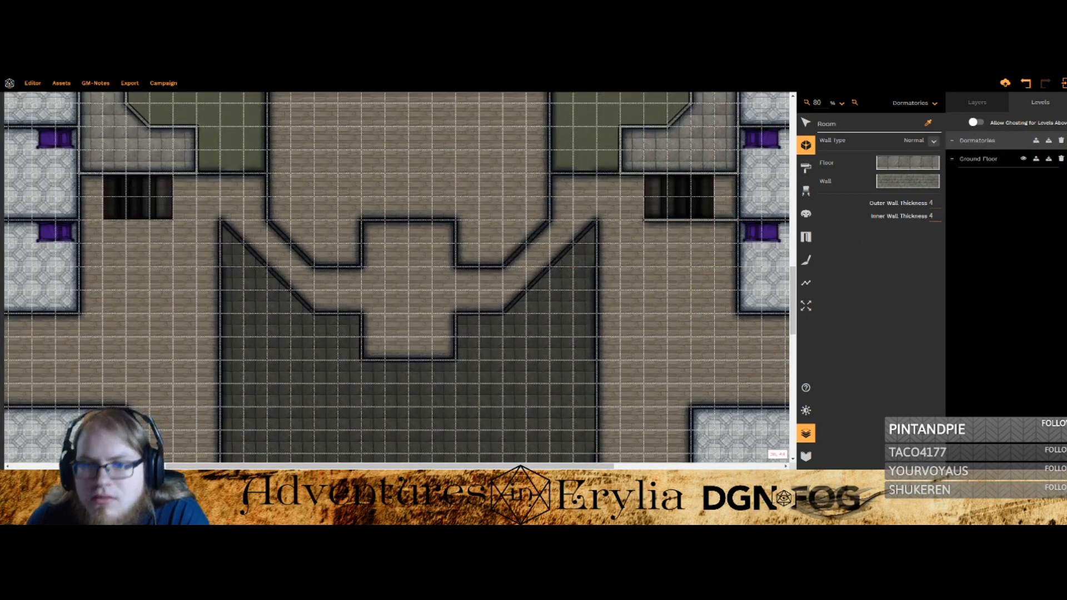
Step: Try to wall off the Dormatories staircases with walls reaching the neighbouring bedrooms
{"action": "left_click_drag", "start_coordinate": [205, 224], "coordinate": [363, 217]}
{"action": "left_click_drag", "start_coordinate": [232, 219], "coordinate": [345, 274]}
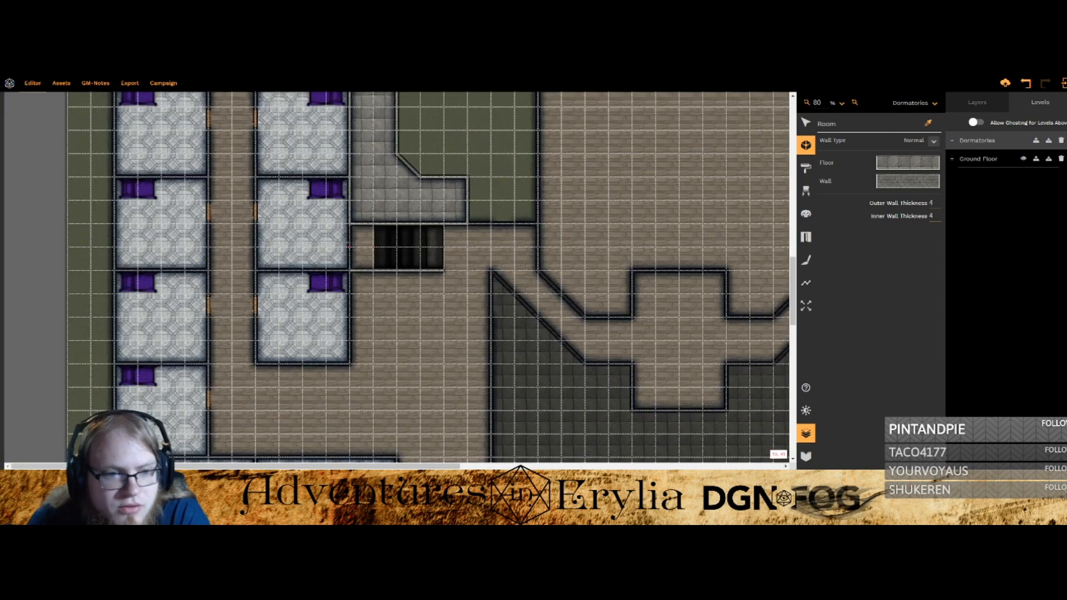
{"action": "key", "text": "ctrl+z"}
{"action": "left_click_drag", "start_coordinate": [750, 319], "coordinate": [334, 341]}
{"action": "key", "text": "ctrl+z"}
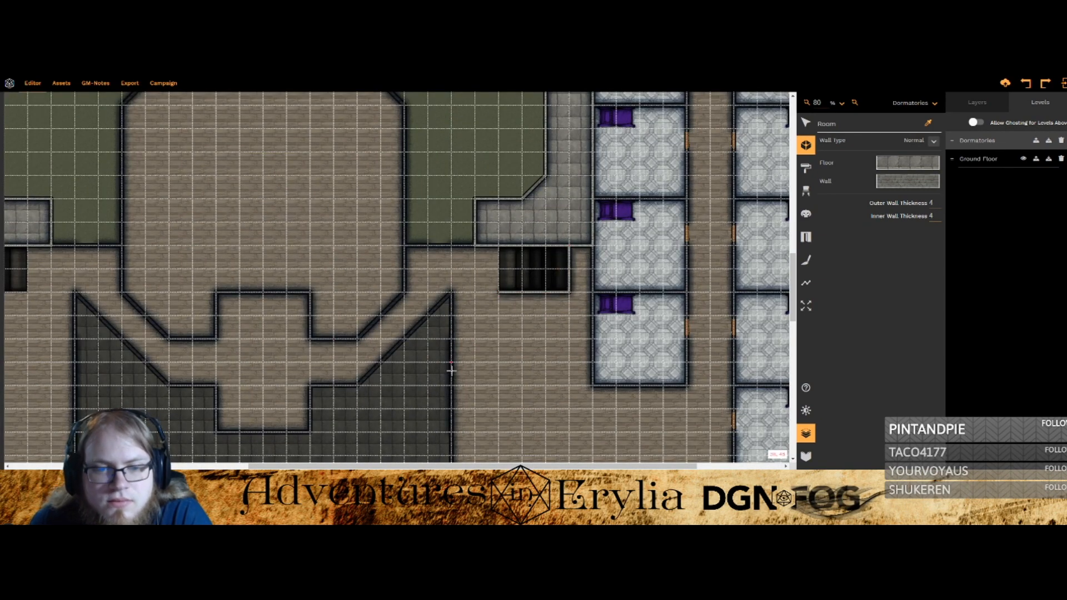
Step: Draw walls along the south and outer sides of both Dormatories staircases
{"action": "left_click_drag", "start_coordinate": [452, 371], "coordinate": [717, 347]}
{"action": "mouse_move", "coordinate": [295, 267]}
{"action": "left_mouse_down"}
{"action": "mouse_move", "coordinate": [224, 244]}
{"action": "mouse_move", "coordinate": [224, 222]}
{"action": "left_mouse_up"}
{"action": "left_click_drag", "start_coordinate": [422, 266], "coordinate": [570, 208]}
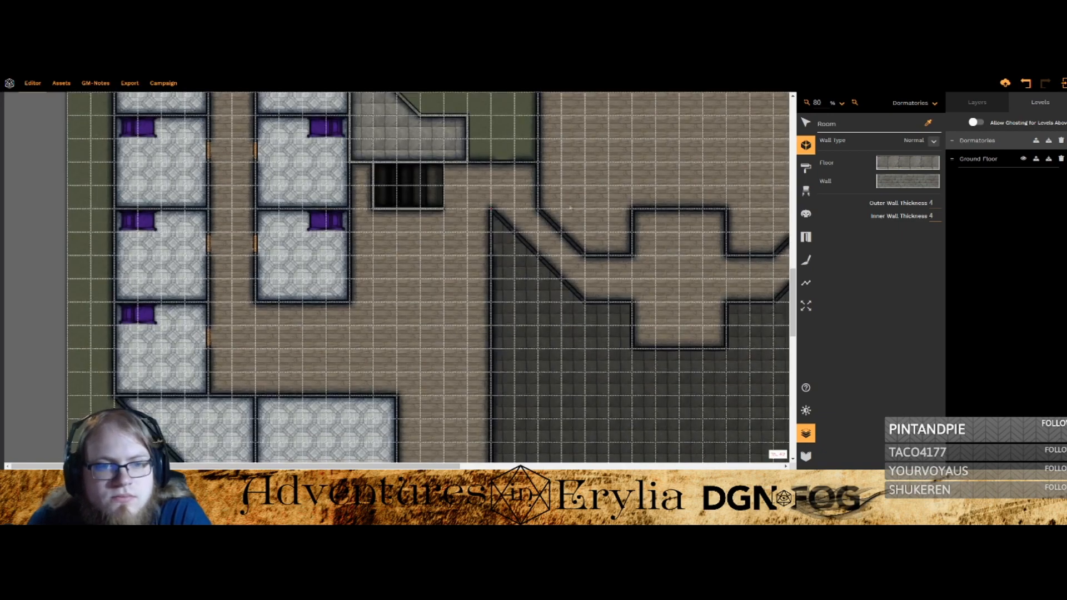
{"action": "left_click_drag", "start_coordinate": [722, 186], "coordinate": [253, 263]}
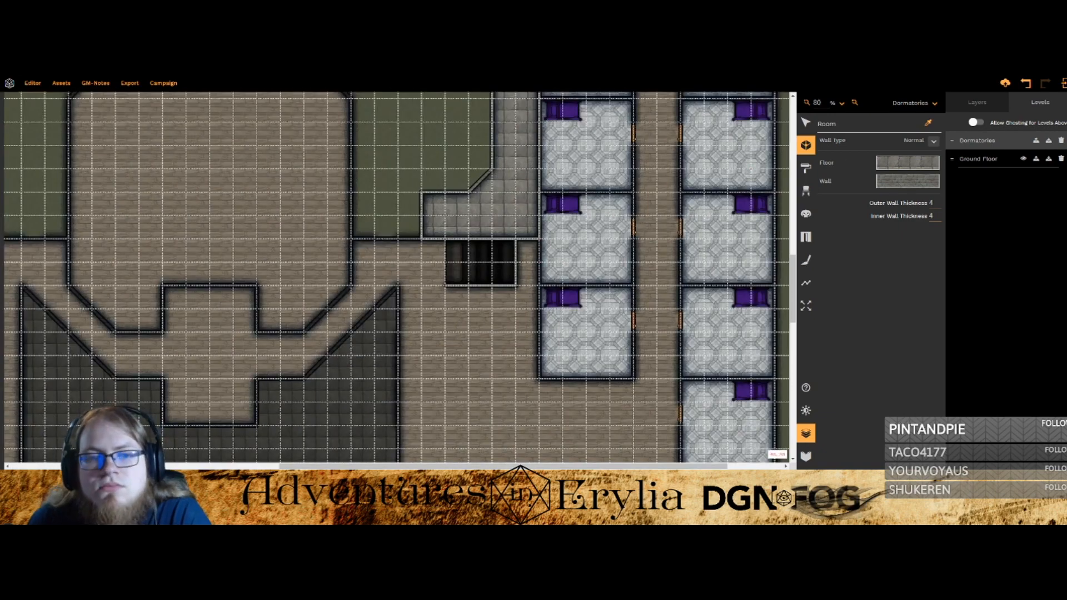
Step: Search the DungeonFog prop library for "table" to furnish the Dormatories' northern common area
{"action": "left_click_drag", "start_coordinate": [610, 215], "coordinate": [587, 309]}
{"action": "left_click_drag", "start_coordinate": [334, 356], "coordinate": [577, 113]}
{"action": "left_click_drag", "start_coordinate": [342, 290], "coordinate": [490, 162]}
{"action": "left_click_drag", "start_coordinate": [683, 382], "coordinate": [458, 287]}
{"action": "left_click_drag", "start_coordinate": [395, 228], "coordinate": [720, 354]}
{"action": "left_click_drag", "start_coordinate": [701, 454], "coordinate": [489, 405]}
{"action": "left_click_drag", "start_coordinate": [595, 102], "coordinate": [483, 397]}
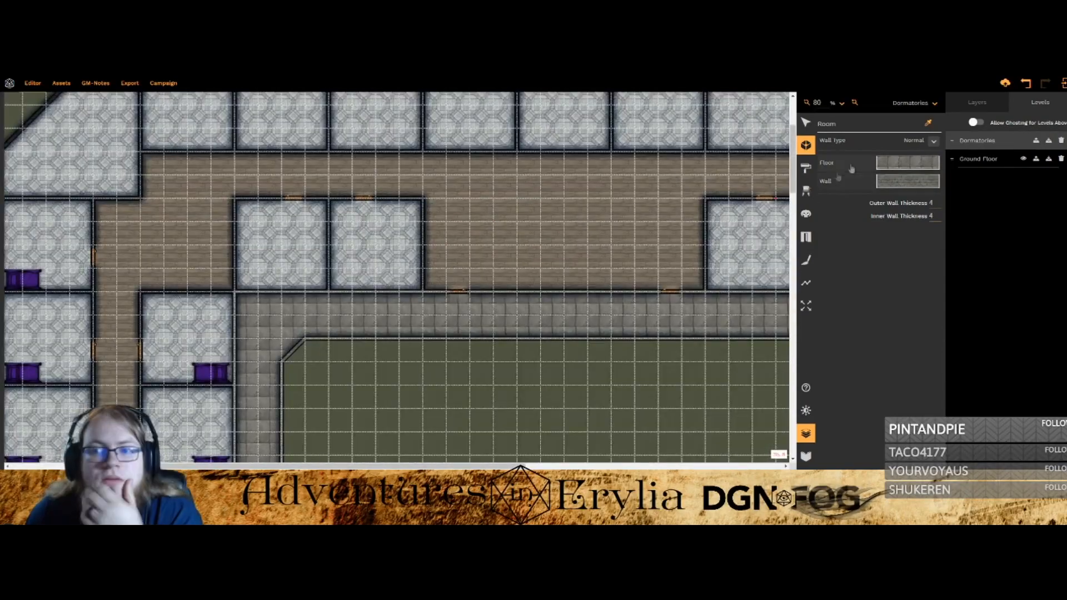
{"action": "left_click", "coordinate": [806, 191]}
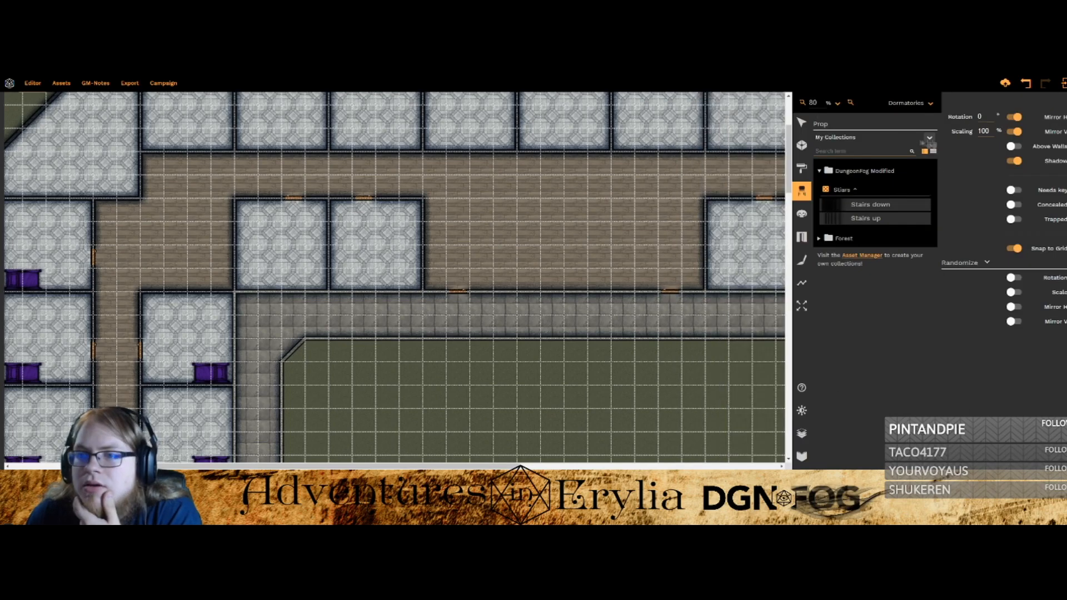
{"action": "left_click", "coordinate": [929, 137]}
{"action": "left_click", "coordinate": [907, 155]}
{"action": "left_click", "coordinate": [862, 150]}
{"action": "type", "text": "table"}
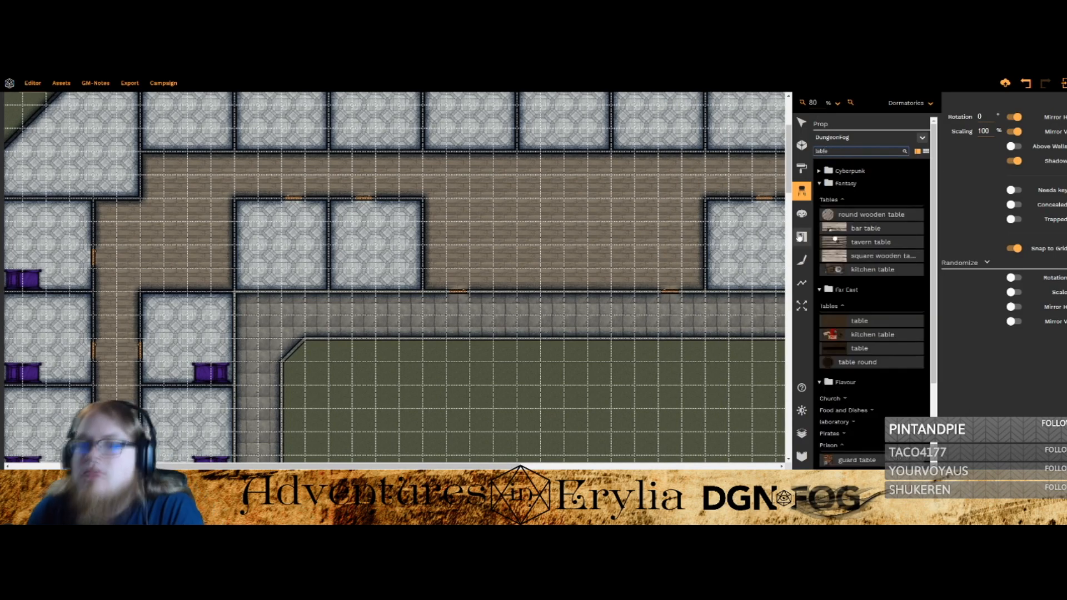
Step: Place two round wooden tables with random rotation and without grid snapping near the south wall of the northern common area
{"action": "left_click", "coordinate": [841, 214]}
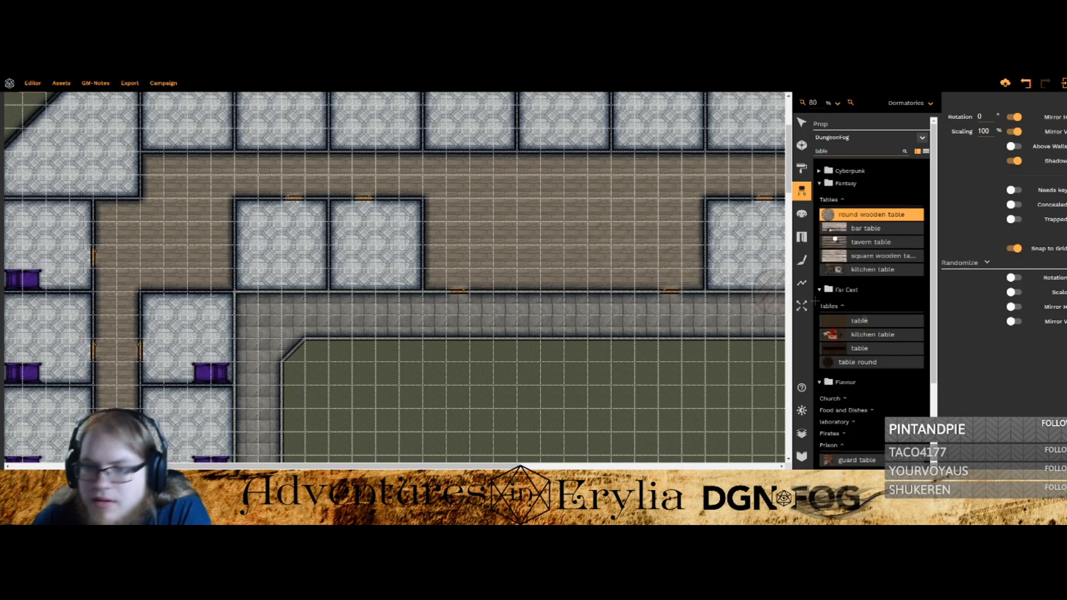
{"action": "left_click", "coordinate": [1014, 277]}
{"action": "left_click", "coordinate": [1014, 248]}
{"action": "left_click", "coordinate": [515, 263]}
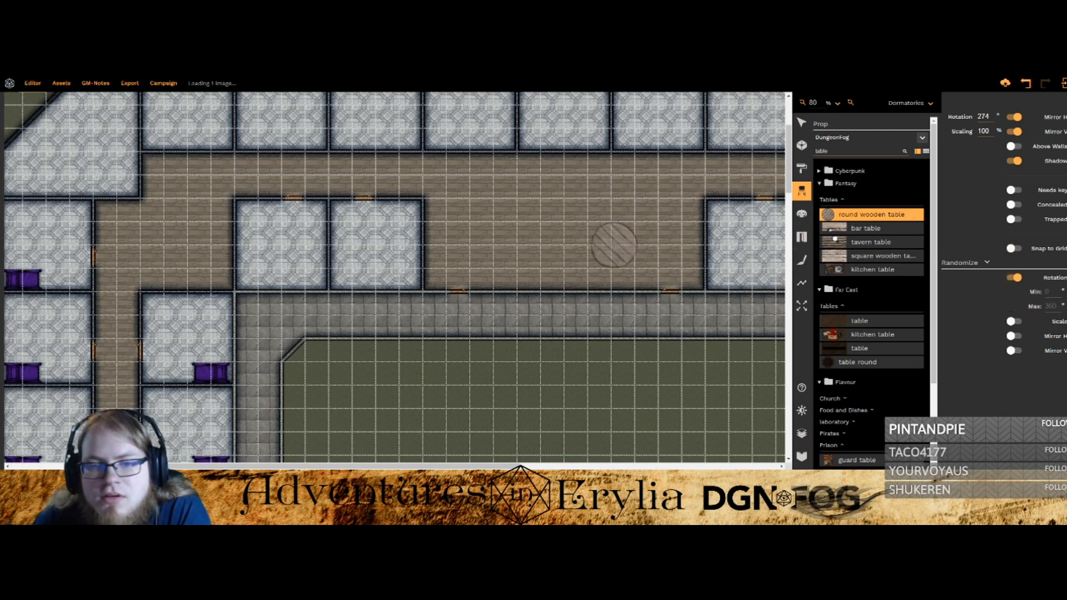
{"action": "left_click", "coordinate": [624, 262]}
Step: Place two unrotated, grid-snapped square wooden tables side by side, north of and between the round tables
{"action": "left_click", "coordinate": [876, 256]}
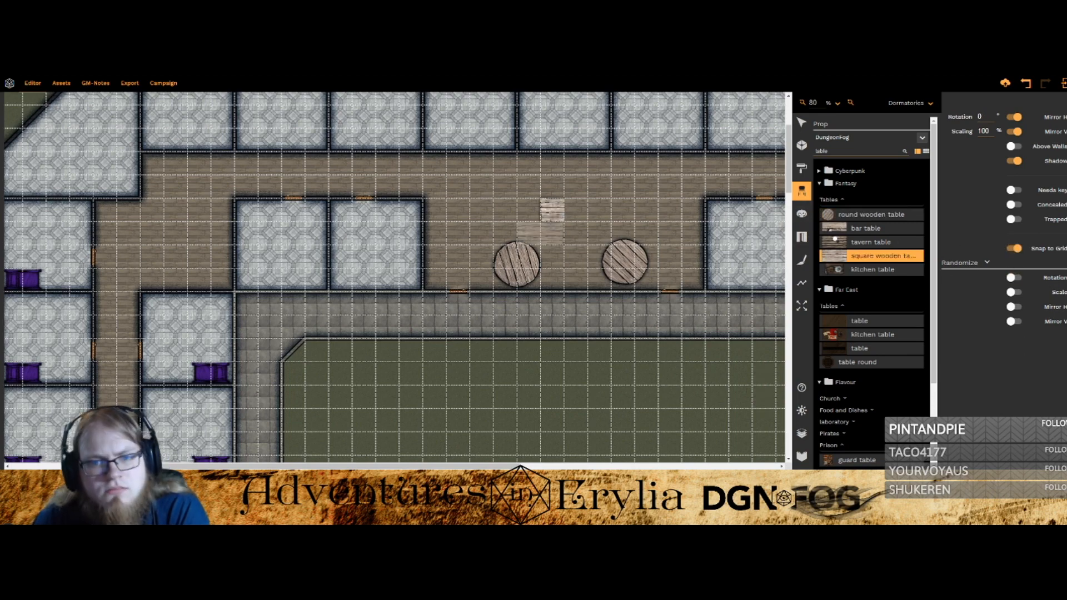
{"action": "left_click", "coordinate": [802, 122]}
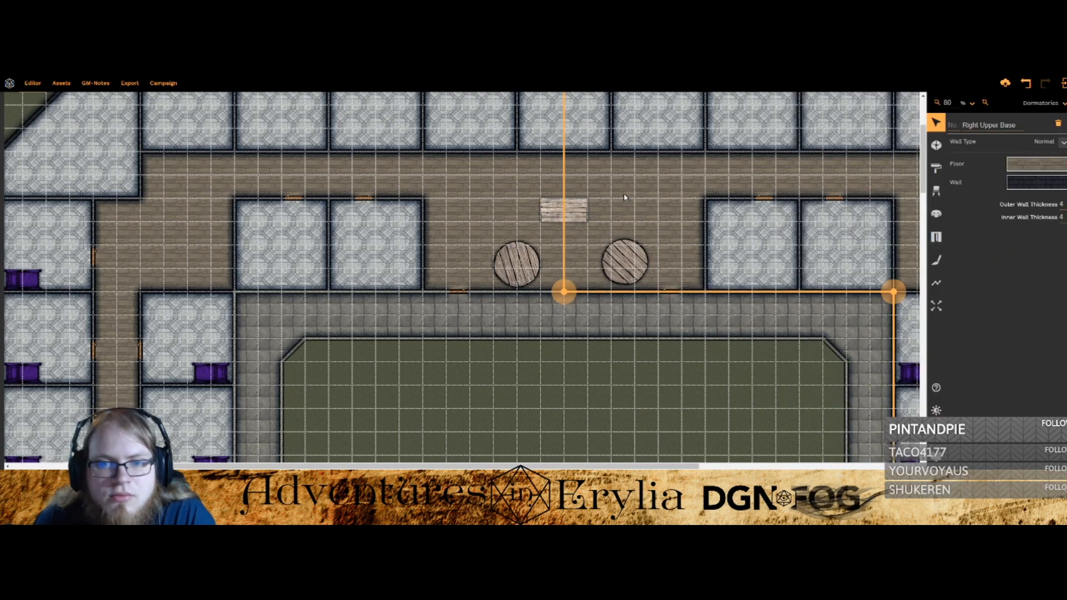
{"action": "scroll", "coordinate": [620, 211], "scroll_direction": "down", "scroll_amount": 3}
{"action": "scroll", "coordinate": [620, 211], "scroll_direction": "down", "scroll_amount": 3}
{"action": "scroll", "coordinate": [620, 211], "scroll_direction": "up", "scroll_amount": 4}
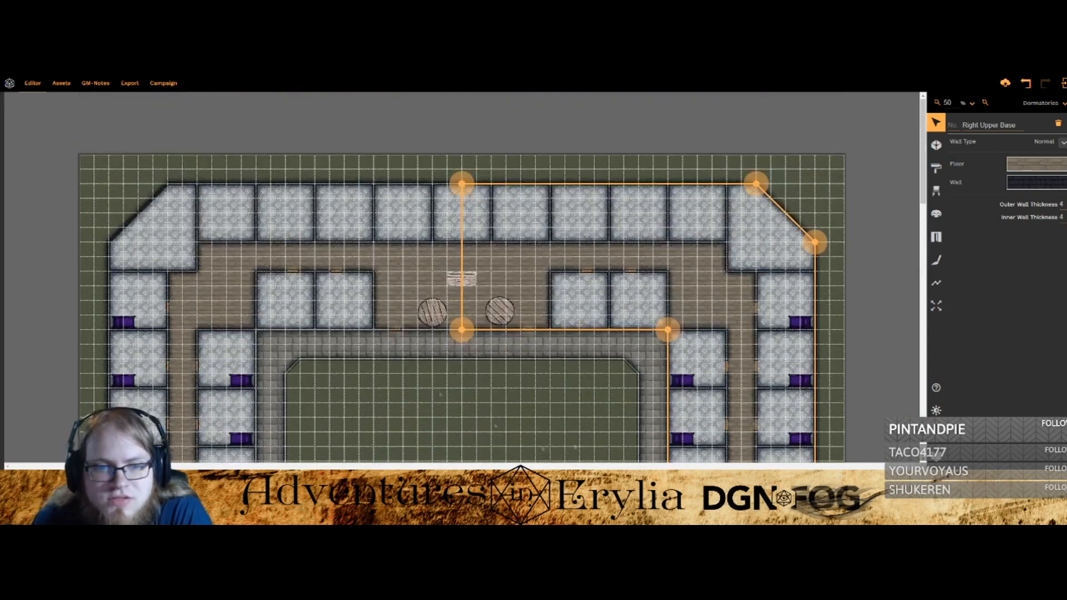
{"action": "scroll", "coordinate": [620, 210], "scroll_direction": "down", "scroll_amount": 1}
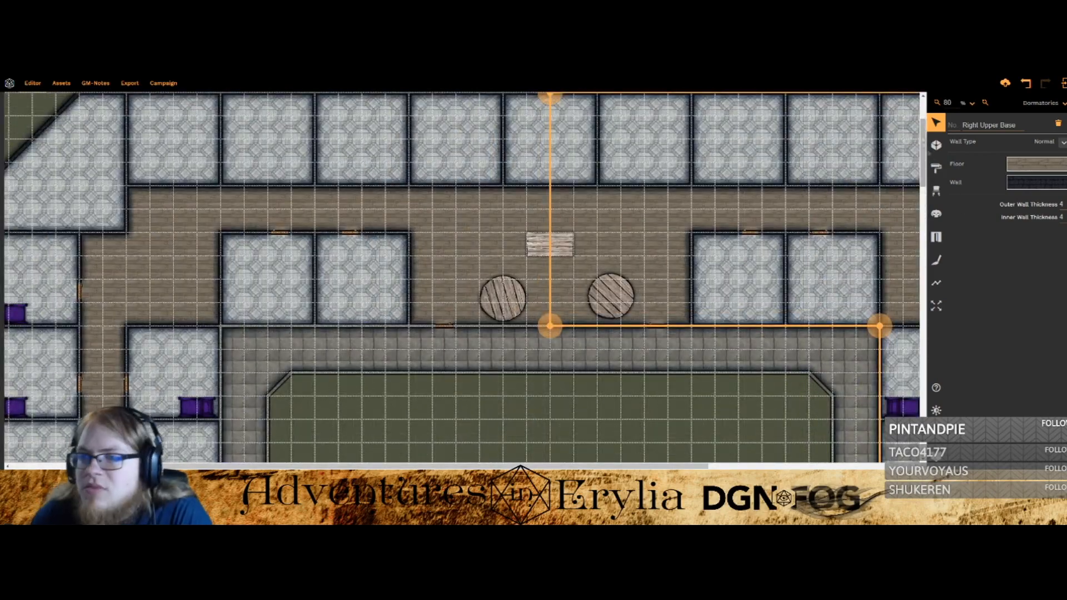
Step: Find the wooden chair prop with the search "chair" and place two, angled and unsnapped, at the west round table
{"action": "left_click", "coordinate": [936, 237]}
{"action": "type", "text": "chair"}
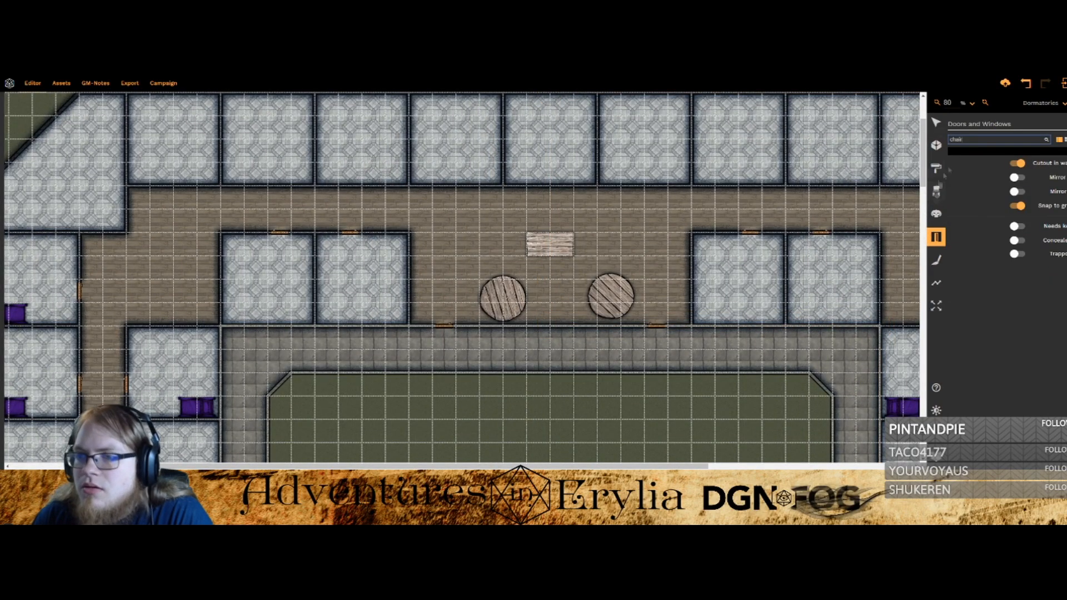
{"action": "left_click", "coordinate": [936, 191]}
{"action": "left_click", "coordinate": [860, 242]}
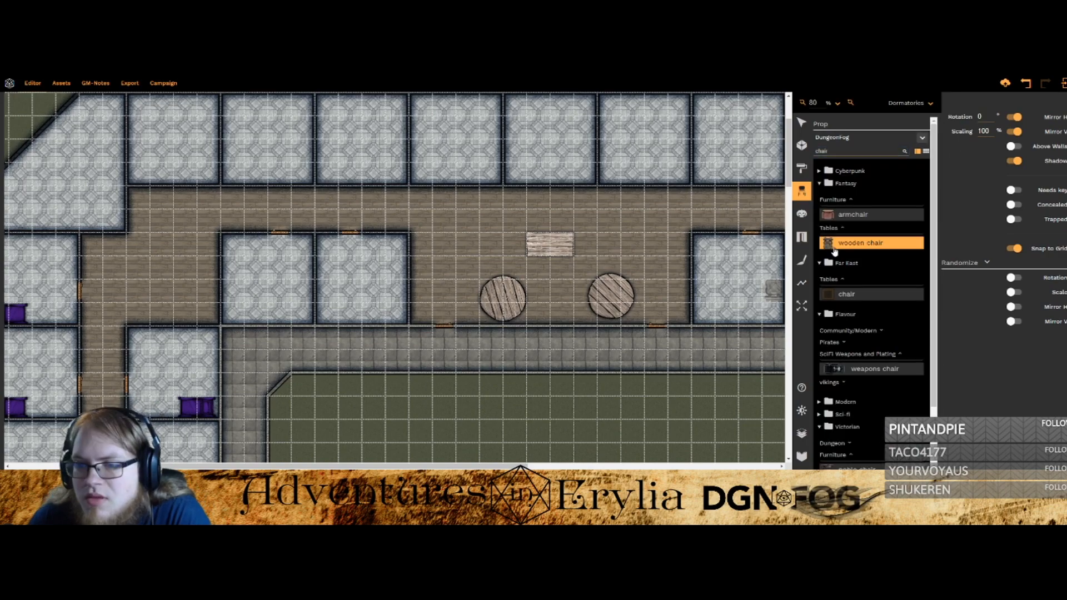
{"action": "scroll", "coordinate": [391, 246], "scroll_direction": "down", "scroll_amount": 1}
{"action": "left_click_drag", "start_coordinate": [483, 276], "coordinate": [356, 283]}
{"action": "scroll", "coordinate": [356, 287], "scroll_direction": "up", "scroll_amount": 3}
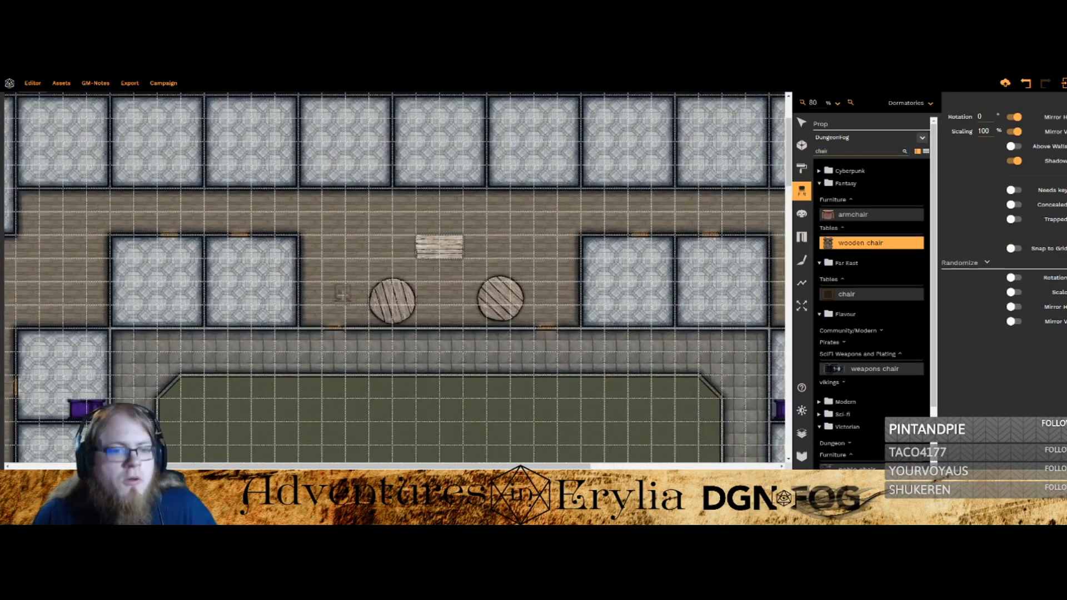
{"action": "scroll", "coordinate": [368, 285], "scroll_direction": "up", "scroll_amount": 5}
{"action": "scroll", "coordinate": [370, 315], "scroll_direction": "up", "scroll_amount": 3}
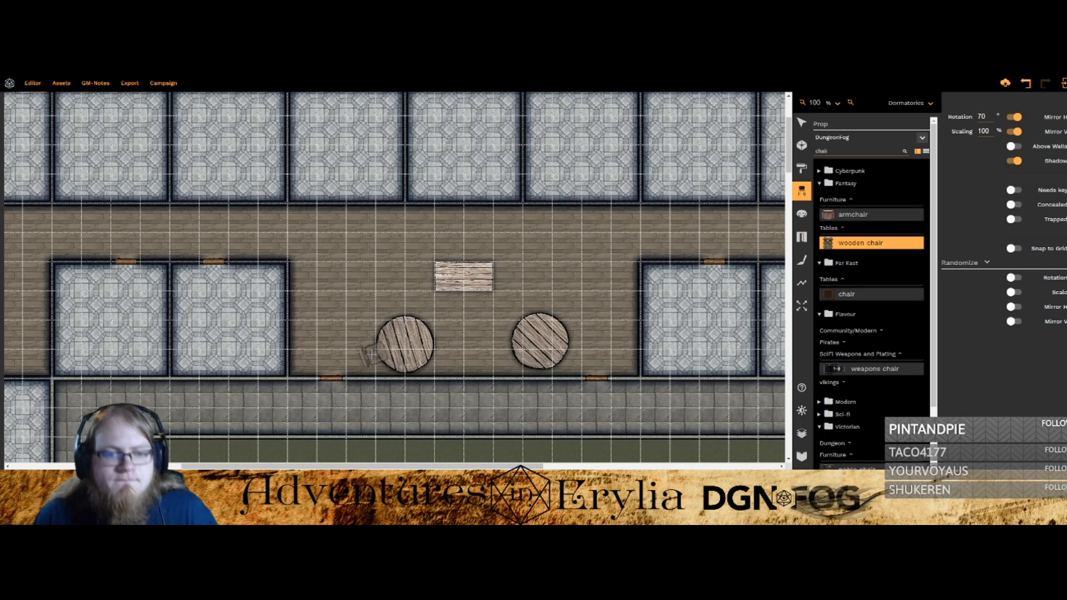
{"action": "left_click", "coordinate": [372, 353]}
{"action": "left_click", "coordinate": [444, 360]}
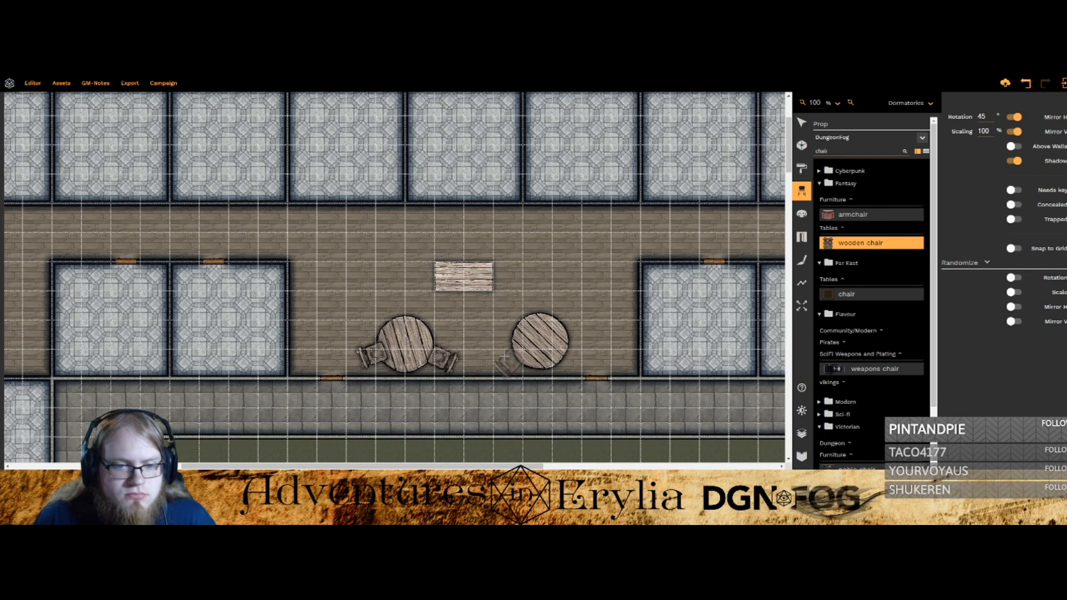
Step: Place two angled wooden chairs at the east round table and adjust the position of the west one
{"action": "left_click", "coordinate": [488, 336]}
{"action": "scroll", "coordinate": [538, 306], "scroll_direction": "down", "scroll_amount": 12}
{"action": "left_click", "coordinate": [557, 312]}
{"action": "left_click", "coordinate": [801, 122]}
{"action": "left_click_drag", "start_coordinate": [489, 336], "coordinate": [540, 344]}
{"action": "left_click", "coordinate": [936, 192]}
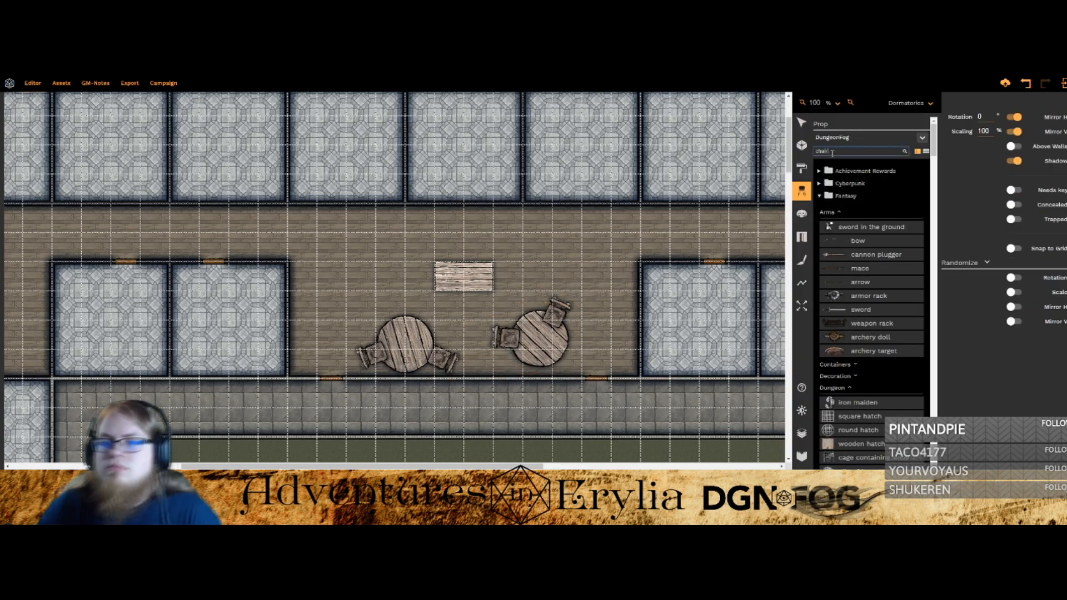
Step: Place four Victorian simple chairs: one unrotated northeast of the square table and three angled beside the round tables
{"action": "scroll", "coordinate": [869, 248], "scroll_direction": "down", "scroll_amount": 2}
{"action": "left_click", "coordinate": [871, 429]}
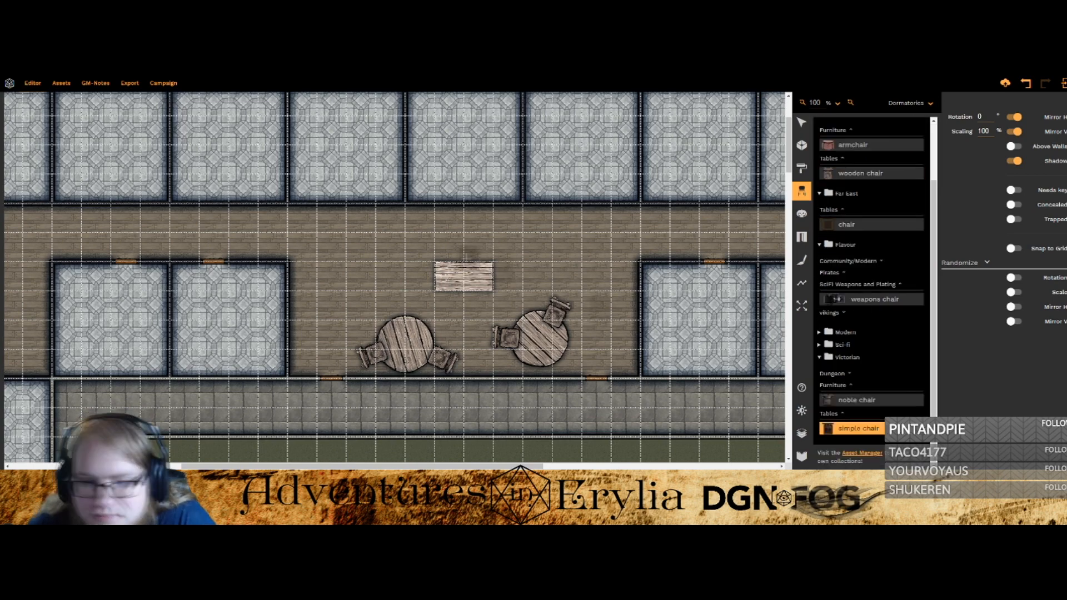
{"action": "left_click", "coordinate": [532, 245]}
{"action": "scroll", "coordinate": [619, 400], "scroll_direction": "up", "scroll_amount": 1}
{"action": "left_click_drag", "start_coordinate": [576, 340], "coordinate": [601, 356]}
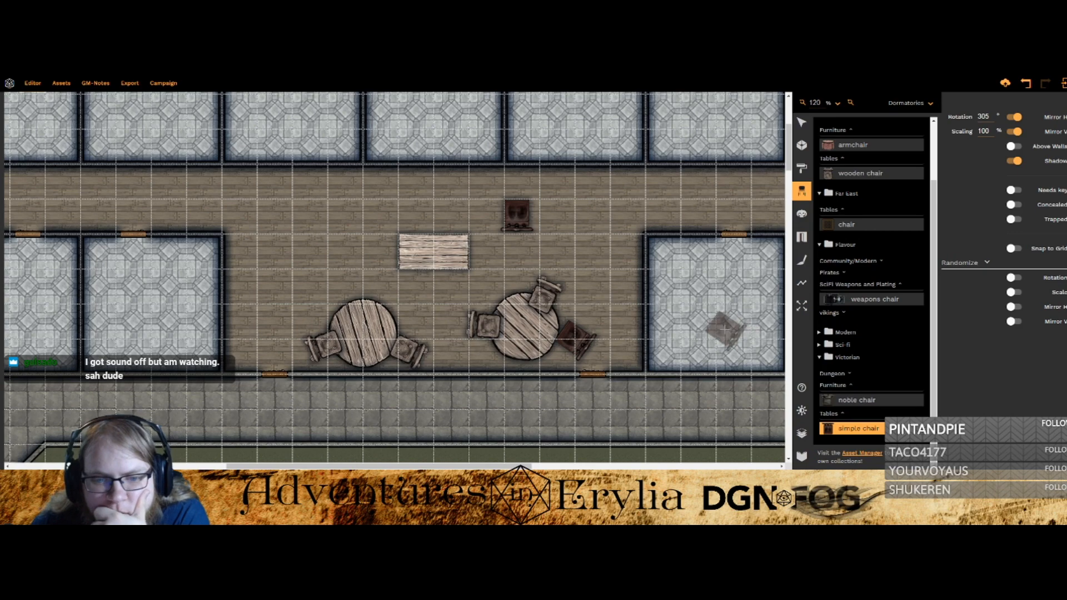
{"action": "left_click", "coordinate": [418, 327]}
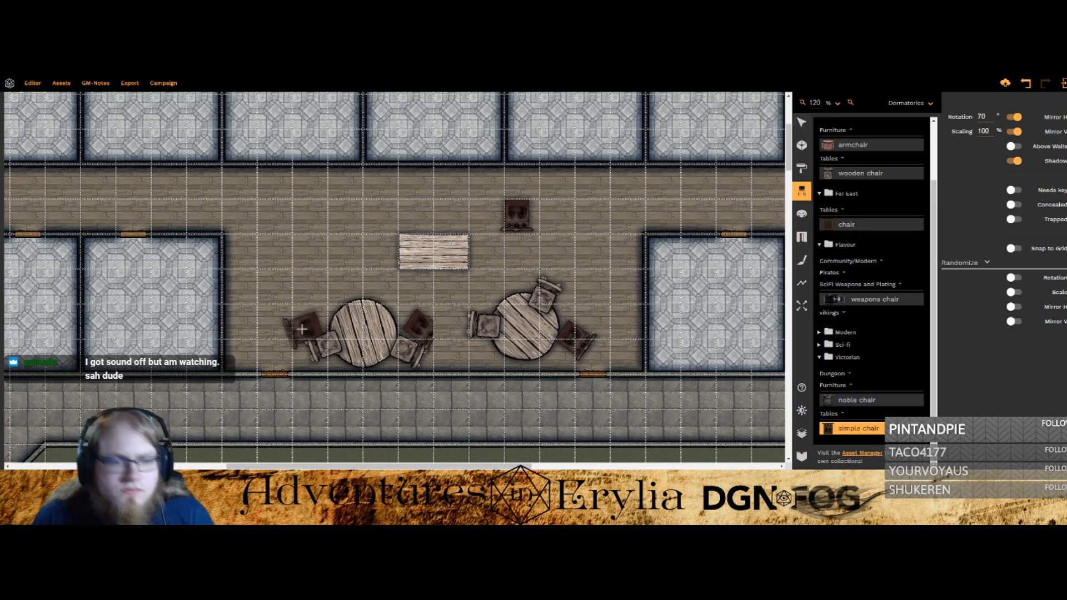
Step: Delete the wooden chairs around both round tables
{"action": "left_click", "coordinate": [802, 121]}
{"action": "left_click", "coordinate": [534, 320]}
{"action": "left_click", "coordinate": [545, 298]}
{"action": "key", "text": "Delete"}
{"action": "left_click", "coordinate": [485, 325]}
{"action": "key", "text": "Delete"}
{"action": "left_click", "coordinate": [406, 349]}
{"action": "key", "text": "Delete"}
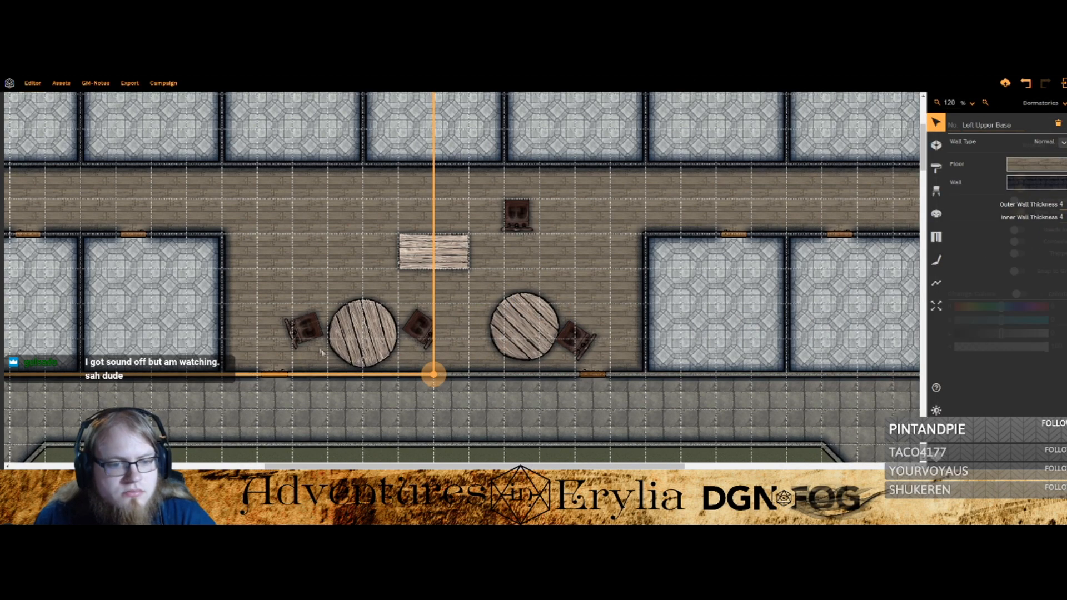
Step: Move and rotate the four simple chairs so that two face each round table
{"action": "left_click_drag", "start_coordinate": [311, 334], "coordinate": [328, 349]}
{"action": "left_click_drag", "start_coordinate": [411, 330], "coordinate": [402, 347]}
{"action": "left_click", "coordinate": [555, 352]}
{"action": "left_click", "coordinate": [571, 339]}
{"action": "left_click_drag", "start_coordinate": [571, 340], "coordinate": [553, 275]}
{"action": "left_click", "coordinate": [517, 214]}
{"action": "left_click_drag", "start_coordinate": [517, 214], "coordinate": [474, 313]}
{"action": "scroll", "coordinate": [472, 334], "scroll_direction": "down", "scroll_amount": 6}
{"action": "left_click_drag", "start_coordinate": [560, 289], "coordinate": [550, 308]}
{"action": "left_click_drag", "start_coordinate": [472, 313], "coordinate": [469, 310]}
Step: Group the Right Upper Base tables and simple chairs as "Study Area", ordered with the square table first, the round table second and the chairs below
{"action": "left_click", "coordinate": [936, 433]}
{"action": "left_click_drag", "start_coordinate": [952, 196], "coordinate": [952, 159]}
{"action": "left_click_drag", "start_coordinate": [952, 214], "coordinate": [952, 178]}
{"action": "left_click", "coordinate": [1033, 122]}
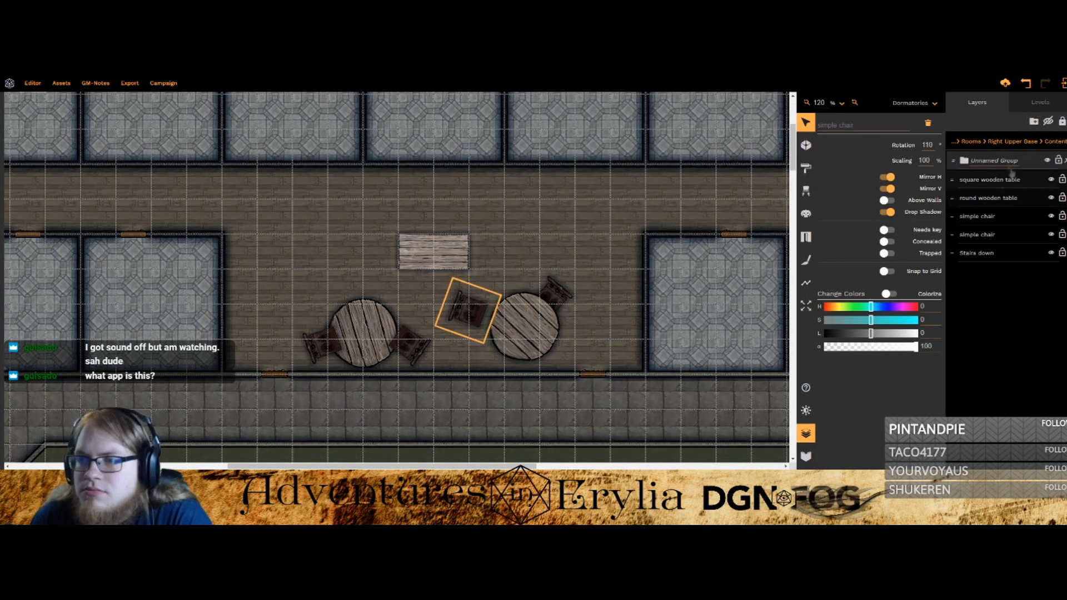
{"action": "key", "text": "Return"}
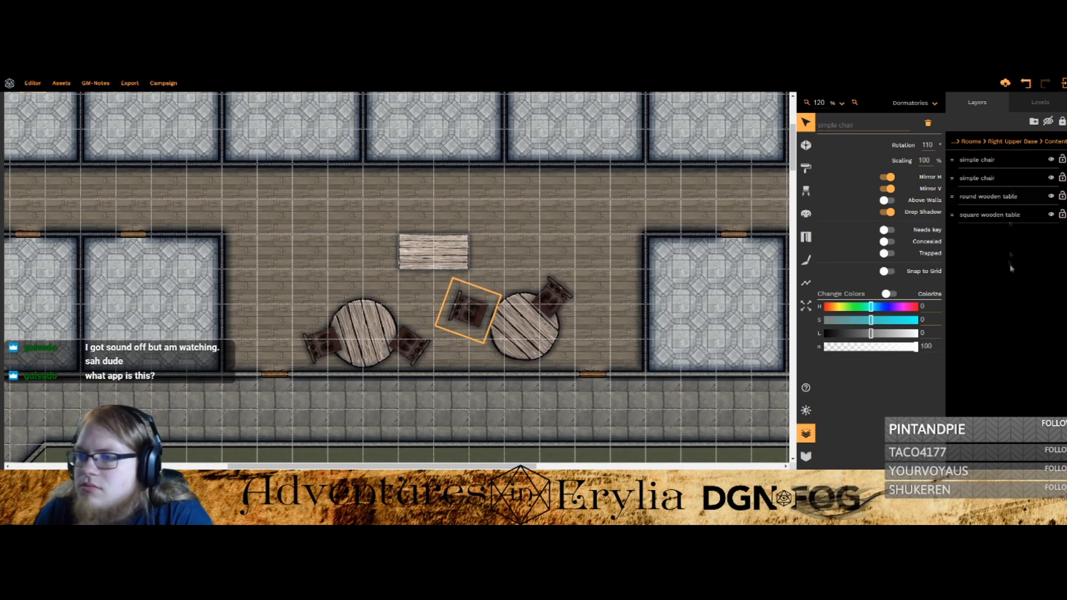
{"action": "left_click", "coordinate": [1015, 141]}
{"action": "left_click", "coordinate": [1017, 178]}
{"action": "left_click", "coordinate": [1018, 160]}
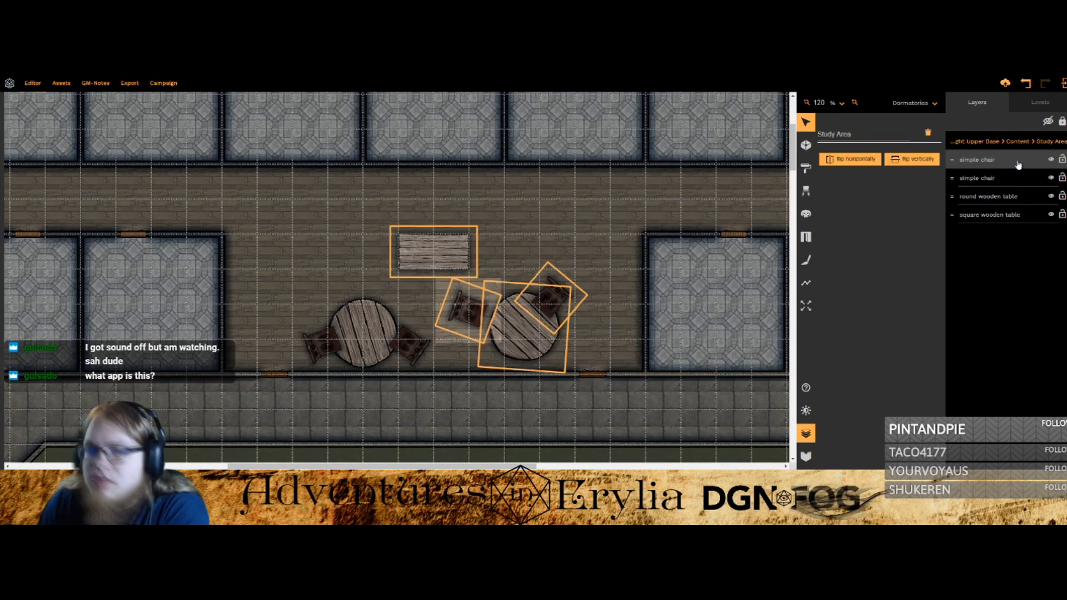
{"action": "left_click_drag", "start_coordinate": [952, 196], "coordinate": [952, 159]}
{"action": "left_click_drag", "start_coordinate": [952, 215], "coordinate": [952, 159]}
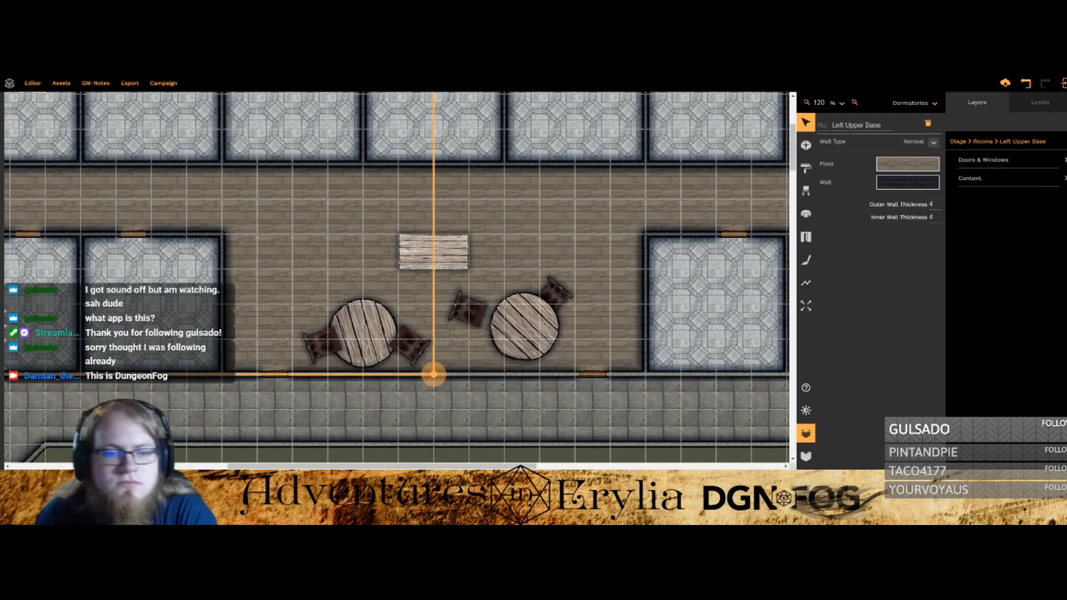
Step: Group the Left Upper Base tables and simple chairs as "Study Area", with the tables layered above the chairs
{"action": "left_click", "coordinate": [1006, 177]}
{"action": "type", "text": "a"}
{"action": "left_click_drag", "start_coordinate": [953, 179], "coordinate": [979, 160]}
{"action": "left_click_drag", "start_coordinate": [952, 179], "coordinate": [978, 160]}
{"action": "left_click", "coordinate": [978, 160]}
{"action": "mouse_move", "coordinate": [952, 179]}
{"action": "left_mouse_down"}
{"action": "mouse_move", "coordinate": [978, 160]}
{"action": "mouse_move", "coordinate": [952, 159]}
{"action": "left_mouse_up"}
Step: Colorize the west round table with hue 10, saturation 30 and lightness 23
{"action": "left_click", "coordinate": [433, 251]}
{"action": "left_click", "coordinate": [363, 332]}
{"action": "left_click", "coordinate": [888, 293]}
{"action": "left_click_drag", "start_coordinate": [871, 307], "coordinate": [836, 307]}
{"action": "left_click_drag", "start_coordinate": [913, 347], "coordinate": [854, 333]}
{"action": "left_click_drag", "start_coordinate": [915, 308], "coordinate": [832, 311]}
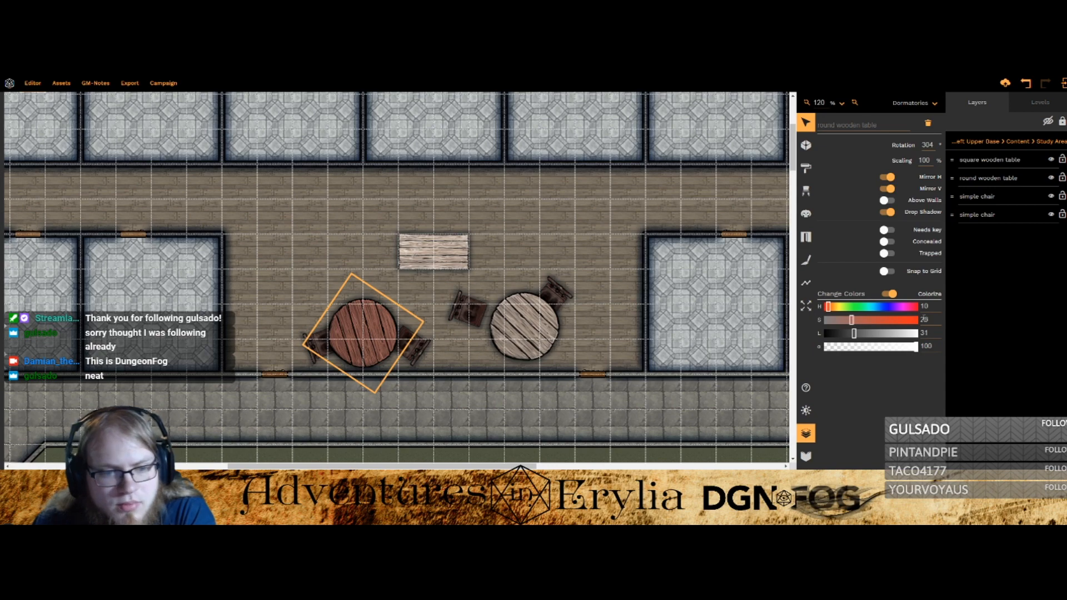
{"action": "scroll", "coordinate": [929, 337], "scroll_direction": "down", "scroll_amount": 7}
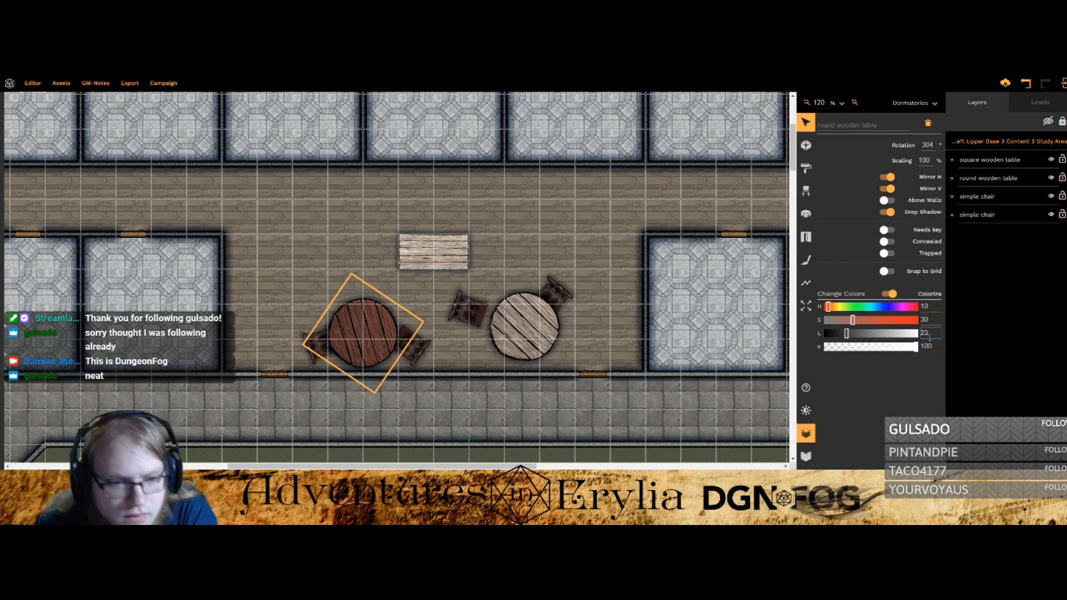
Step: Colorize the east round table with hue 10, saturation 30 and lightness 20
{"action": "double_click", "coordinate": [525, 327]}
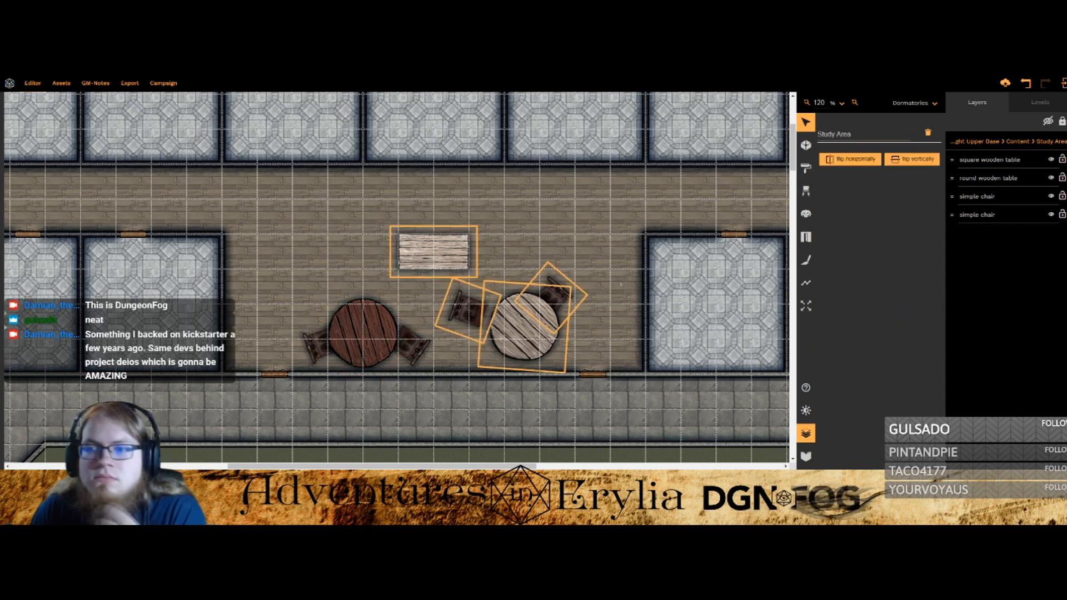
{"action": "left_click", "coordinate": [885, 295]}
{"action": "key", "text": "Tab"}
{"action": "type", "text": "10"}
{"action": "key", "text": "Tab"}
{"action": "type", "text": "20"}
{"action": "key", "text": "Tab"}
{"action": "type", "text": "30"}
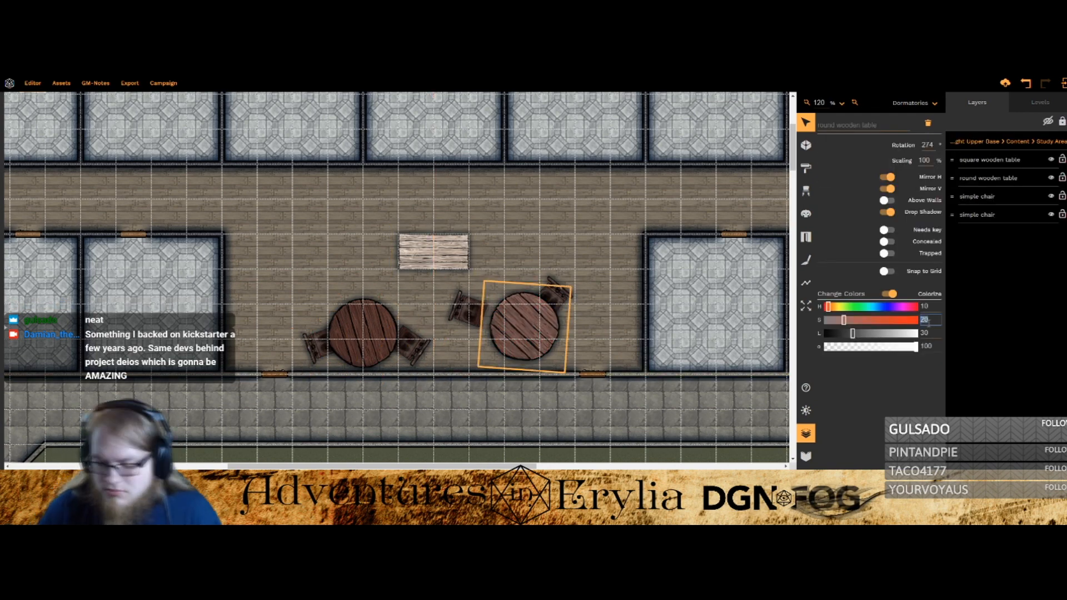
{"action": "type", "text": "30"}
{"action": "key", "text": "Tab"}
{"action": "type", "text": "20"}
Step: Colorize the square wooden table in the Right Upper Base study area with hue 10, saturation 30 and lightness 20
{"action": "left_click", "coordinate": [447, 261]}
{"action": "left_click", "coordinate": [887, 294]}
{"action": "left_click", "coordinate": [928, 307]}
{"action": "type", "text": "10"}
{"action": "key", "text": "Tab"}
{"action": "type", "text": "30"}
{"action": "key", "text": "Tab"}
{"action": "type", "text": "20"}
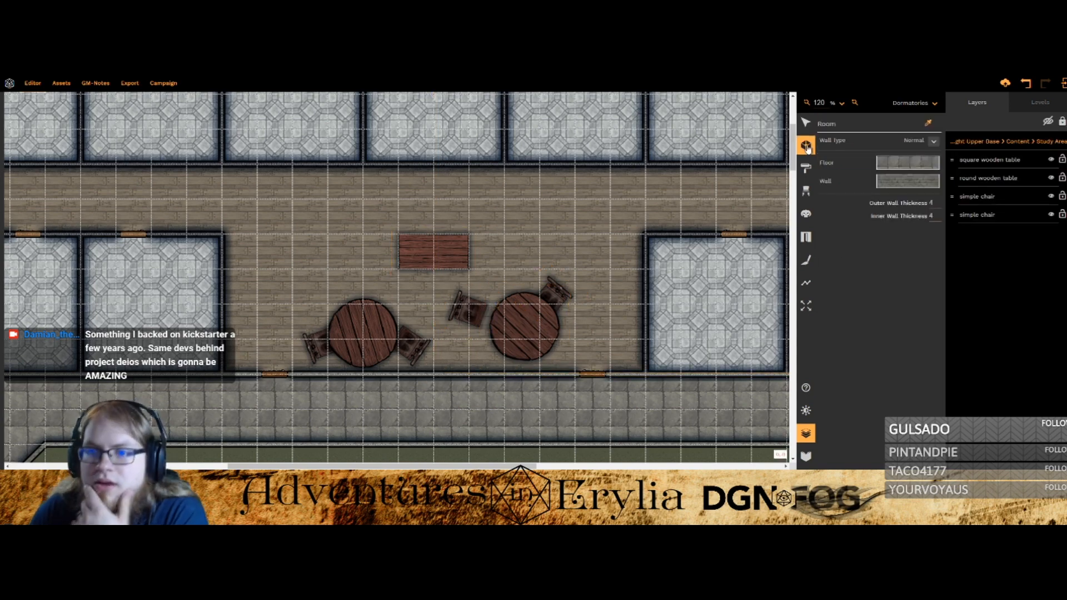
Step: Search the props for "books" and place one Victorian and one Fantasy bookshelf near the square tables
{"action": "left_click", "coordinate": [806, 191]}
{"action": "left_click", "coordinate": [725, 149]}
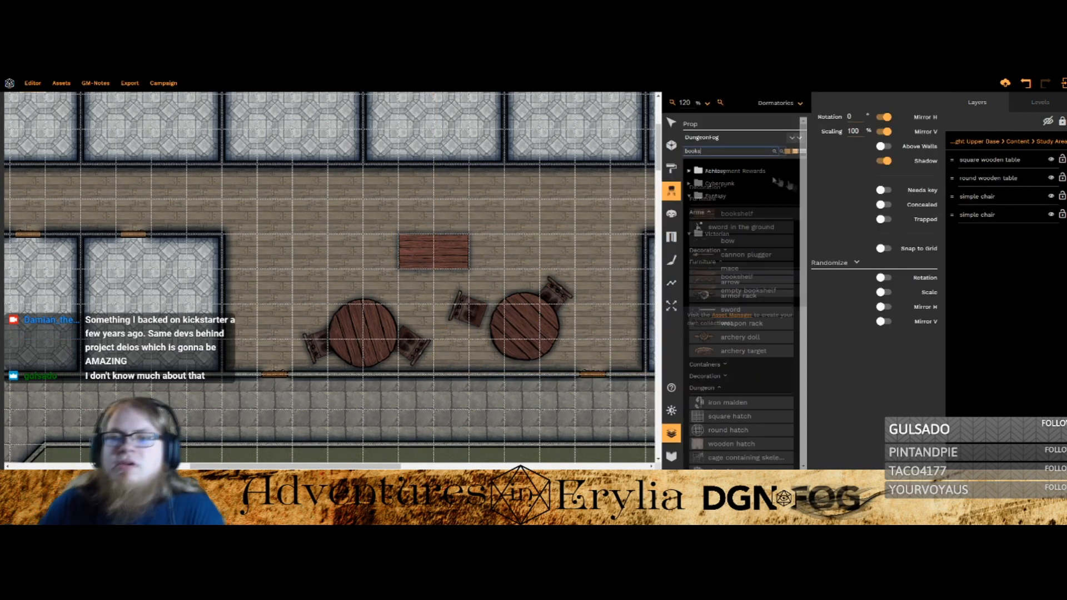
{"action": "left_click_drag", "start_coordinate": [517, 211], "coordinate": [809, 311]}
{"action": "left_click_drag", "start_coordinate": [556, 361], "coordinate": [223, 247]}
{"action": "left_click", "coordinate": [727, 277]}
{"action": "left_click", "coordinate": [524, 231]}
{"action": "left_click", "coordinate": [737, 213]}
{"action": "left_click", "coordinate": [459, 199]}
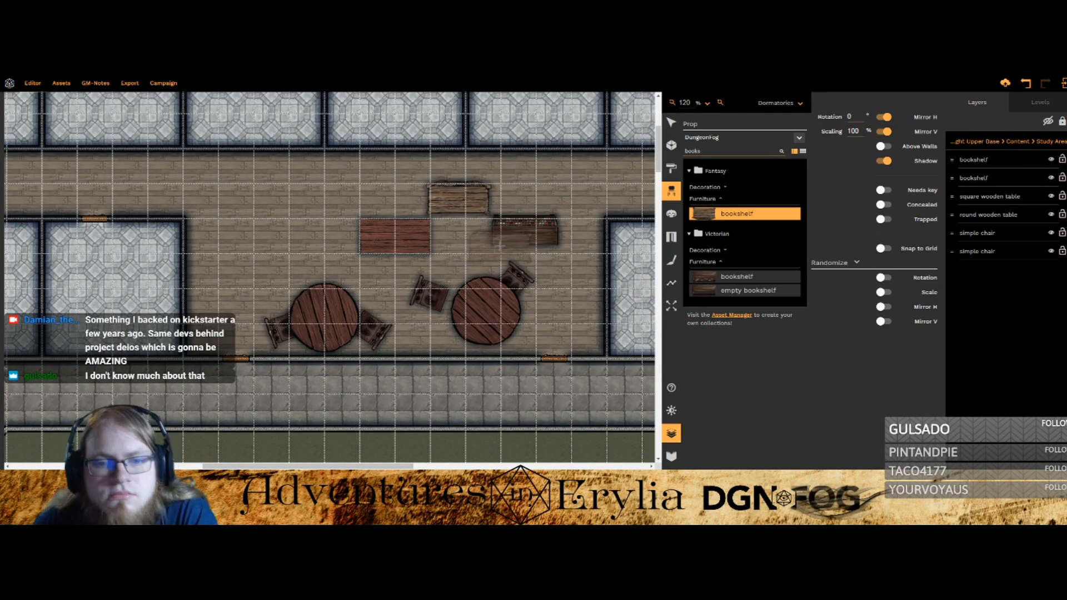
Step: Delete the Victorian bookshelf and stand the Fantasy bookshelf upright against the common area's east wall
{"action": "left_click", "coordinate": [672, 123]}
{"action": "left_click", "coordinate": [525, 230]}
{"action": "key", "text": "Delete"}
{"action": "left_click_drag", "start_coordinate": [467, 200], "coordinate": [591, 253]}
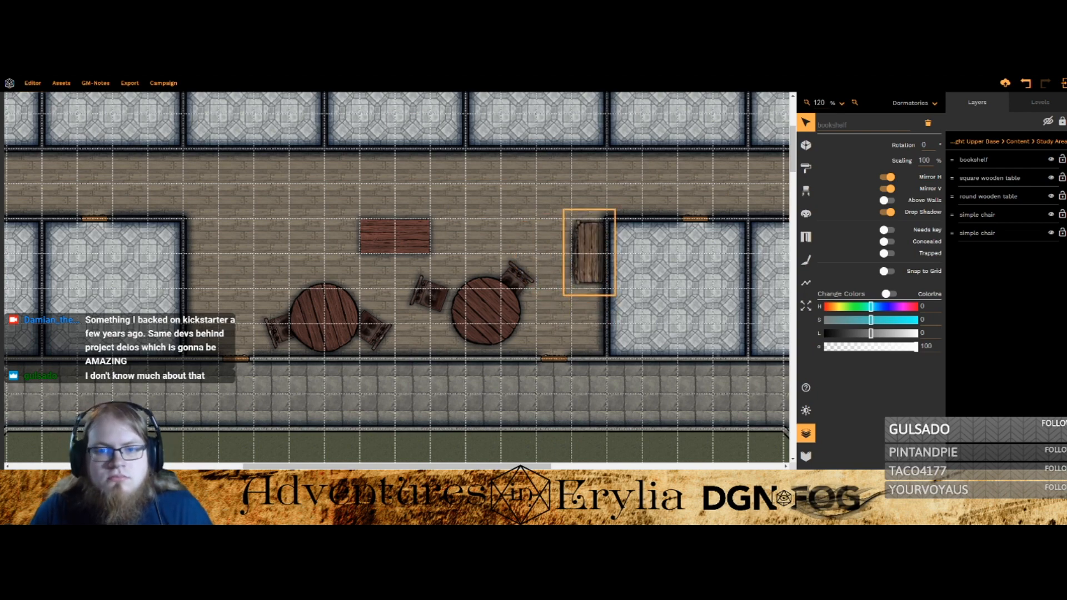
Step: Place a Fantasy bookshelf rotated 90° against the west wall, inside the Left Upper Base Study Area group, using the search "book"
{"action": "left_click", "coordinate": [248, 262]}
{"action": "left_click", "coordinate": [806, 190]}
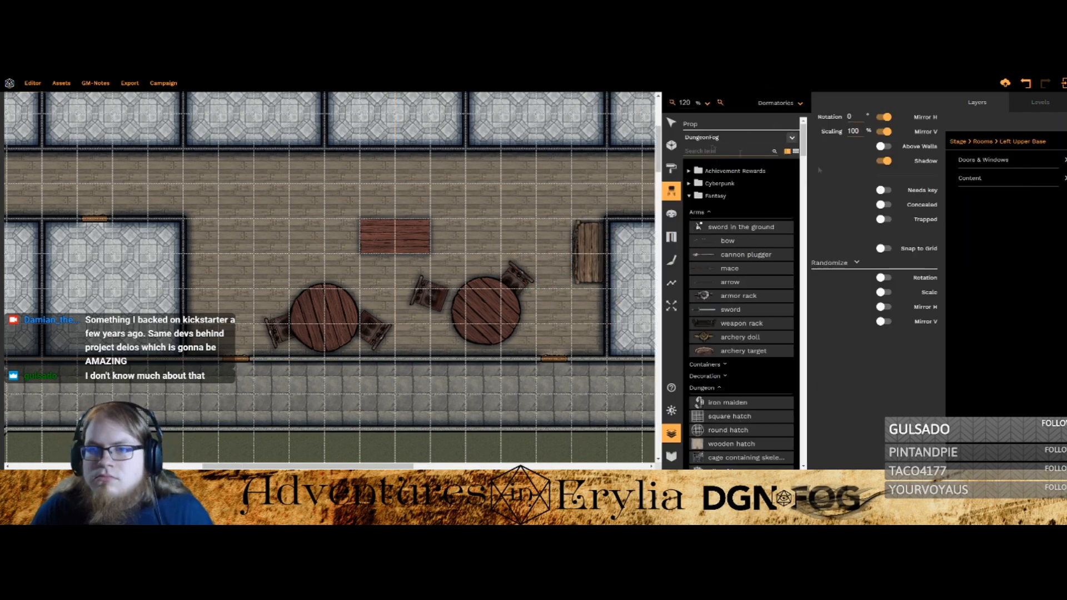
{"action": "left_click", "coordinate": [1003, 179]}
{"action": "left_click", "coordinate": [710, 150]}
{"action": "type", "text": "book"}
{"action": "left_click", "coordinate": [741, 224]}
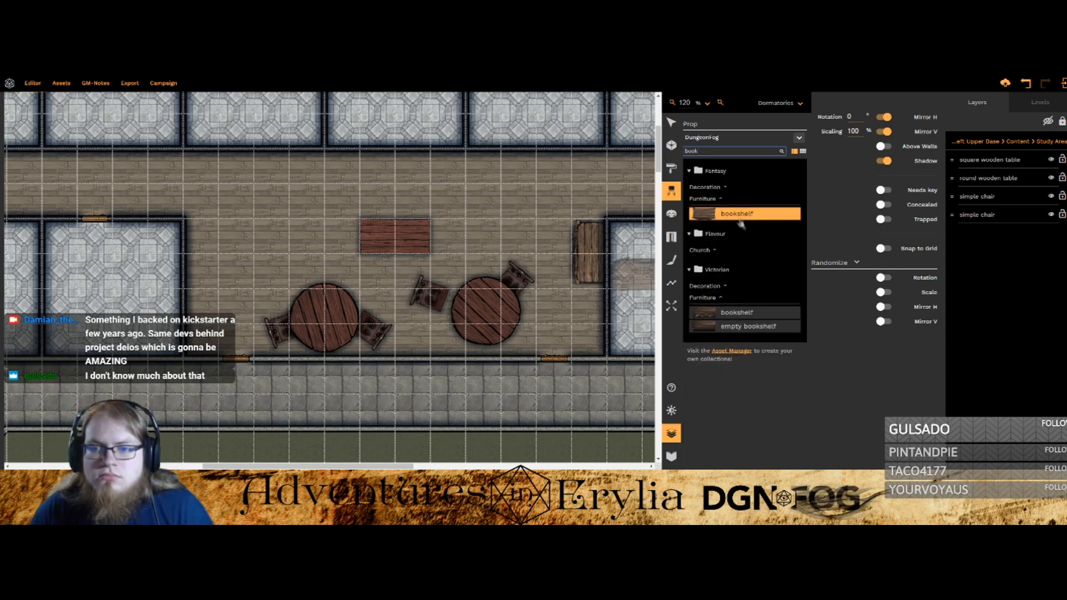
{"action": "scroll", "coordinate": [221, 238], "scroll_direction": "down", "scroll_amount": 6}
{"action": "left_click", "coordinate": [202, 253]}
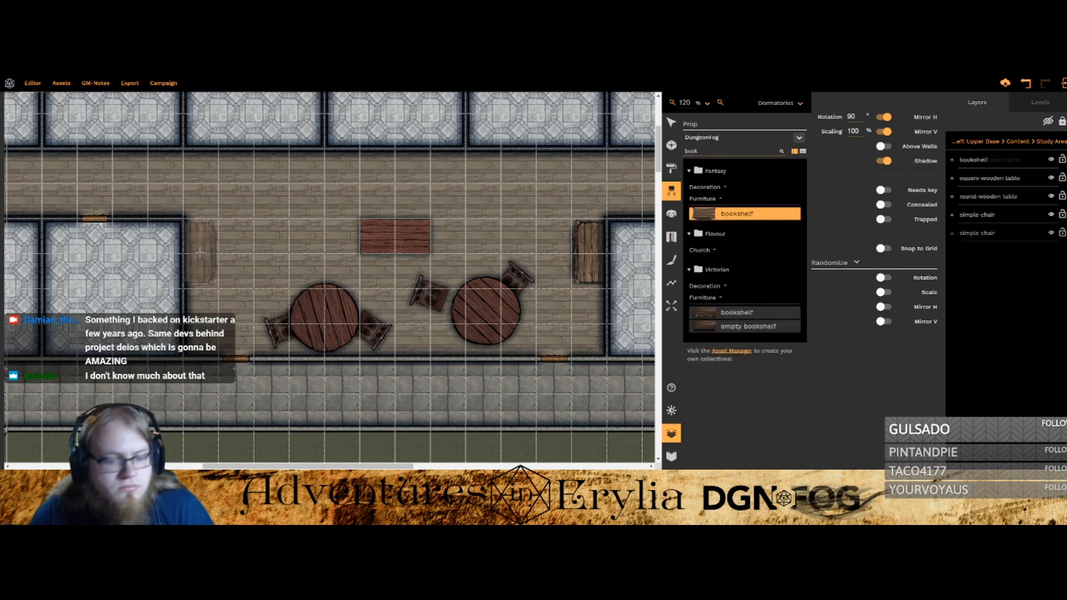
Step: Place a Fantasy open book on the east round table, rotated 305° and scaled to 75%
{"action": "left_click", "coordinate": [689, 236]}
{"action": "left_click", "coordinate": [715, 251]}
{"action": "left_click", "coordinate": [722, 188]}
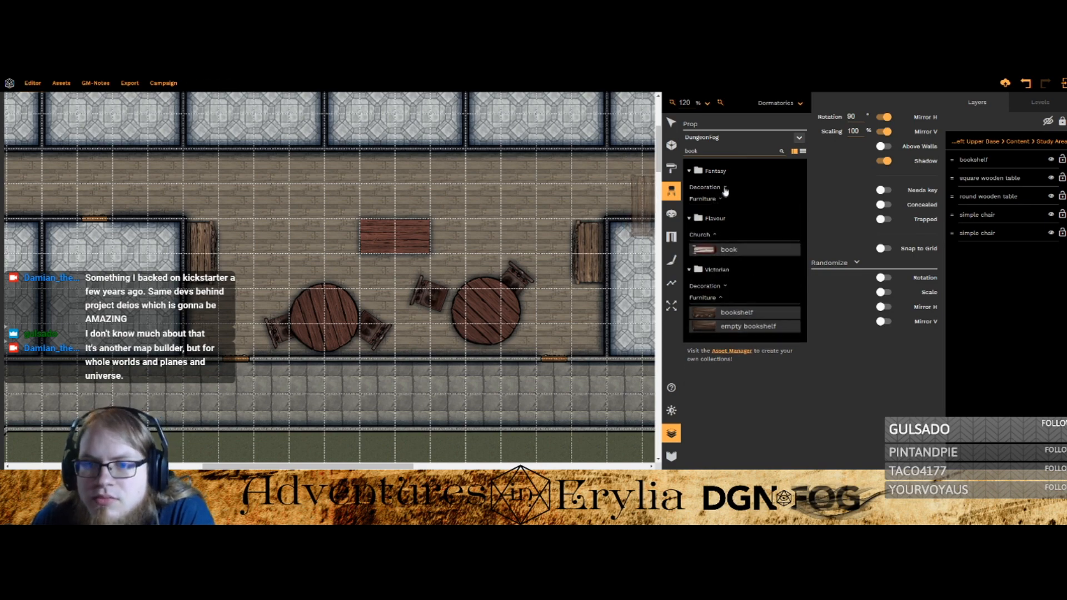
{"action": "left_click", "coordinate": [722, 228]}
{"action": "scroll", "coordinate": [484, 307], "scroll_direction": "down", "scroll_amount": 11}
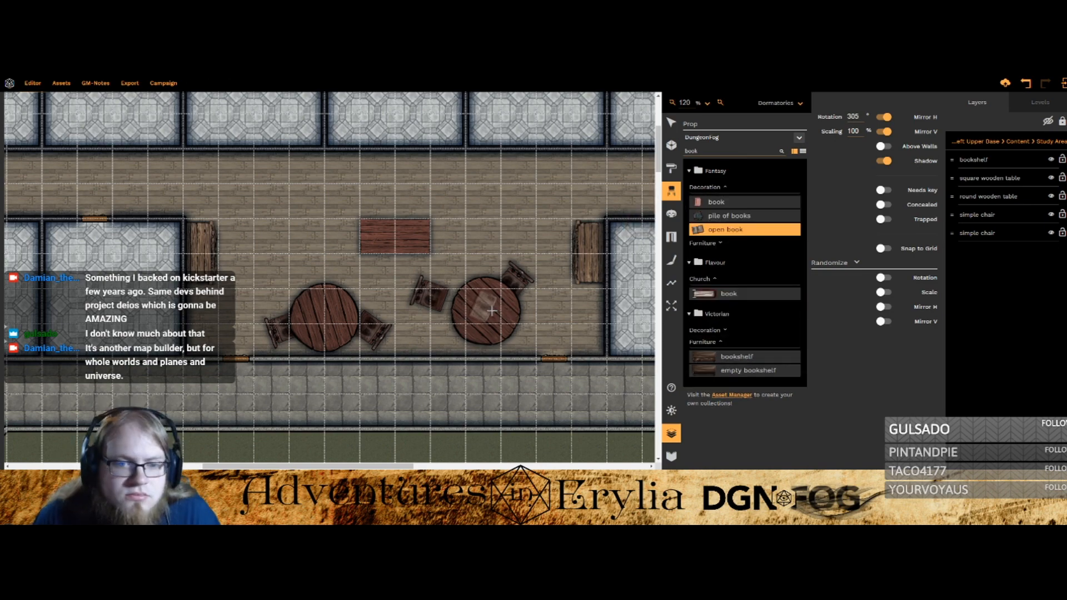
{"action": "scroll", "coordinate": [476, 306], "scroll_direction": "down", "scroll_amount": 3}
{"action": "scroll", "coordinate": [473, 307], "scroll_direction": "up", "scroll_amount": 2}
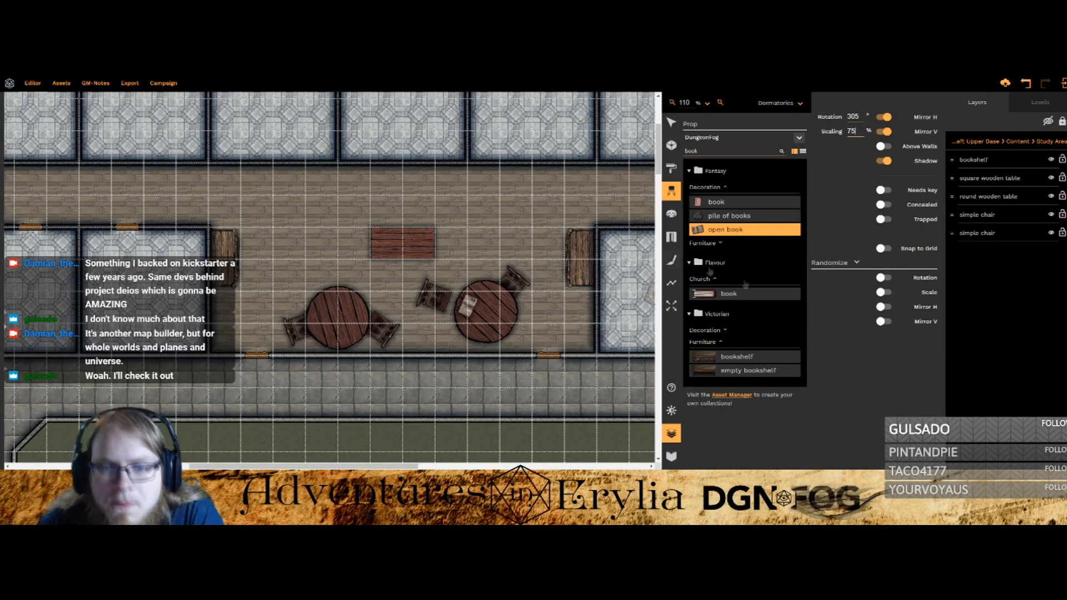
Step: Place an open book on the west round table and shift that table's east chair slightly away from it
{"action": "left_click", "coordinate": [357, 322]}
{"action": "key", "text": "Escape"}
{"action": "left_click", "coordinate": [384, 330]}
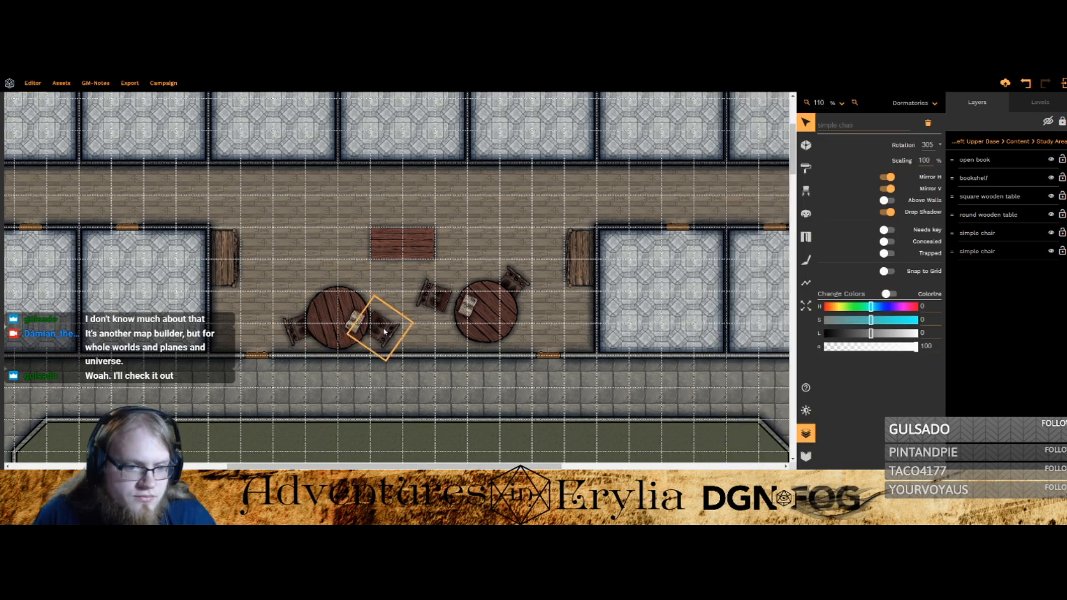
{"action": "left_click_drag", "start_coordinate": [387, 333], "coordinate": [382, 338]}
Step: Place a pile of books at 80% scaling on the east round table and Victorian books on the west round table
{"action": "left_click", "coordinate": [806, 191]}
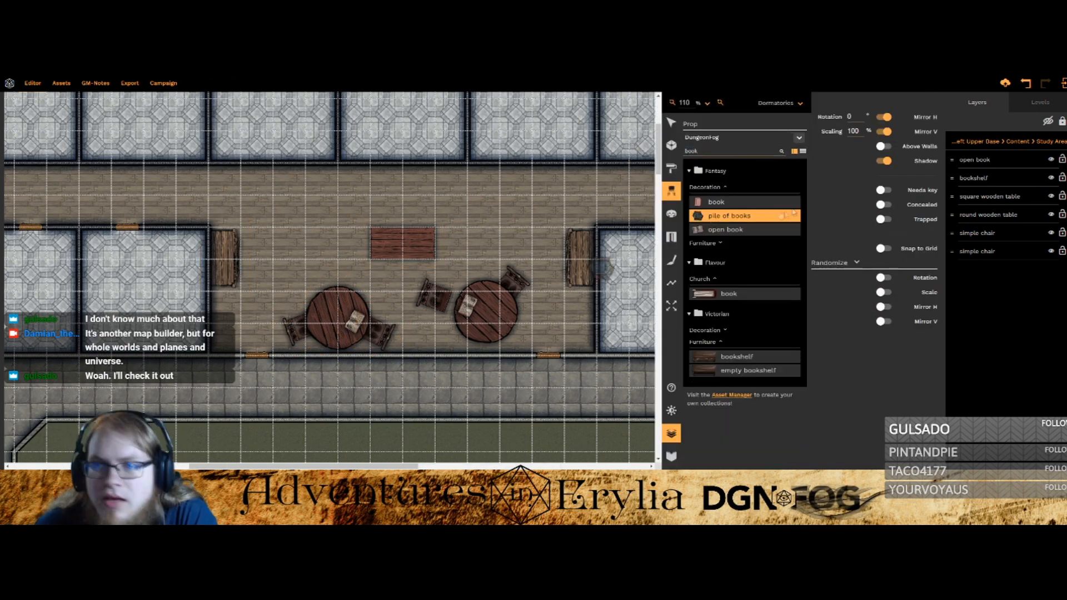
{"action": "left_click", "coordinate": [723, 331]}
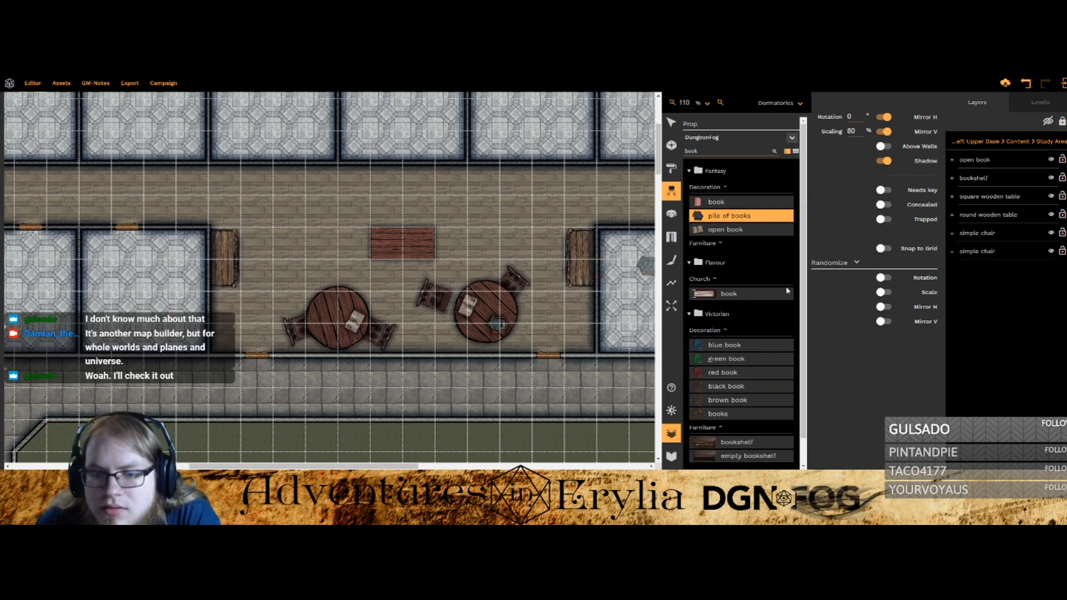
{"action": "left_click", "coordinate": [716, 415]}
{"action": "left_click", "coordinate": [334, 305]}
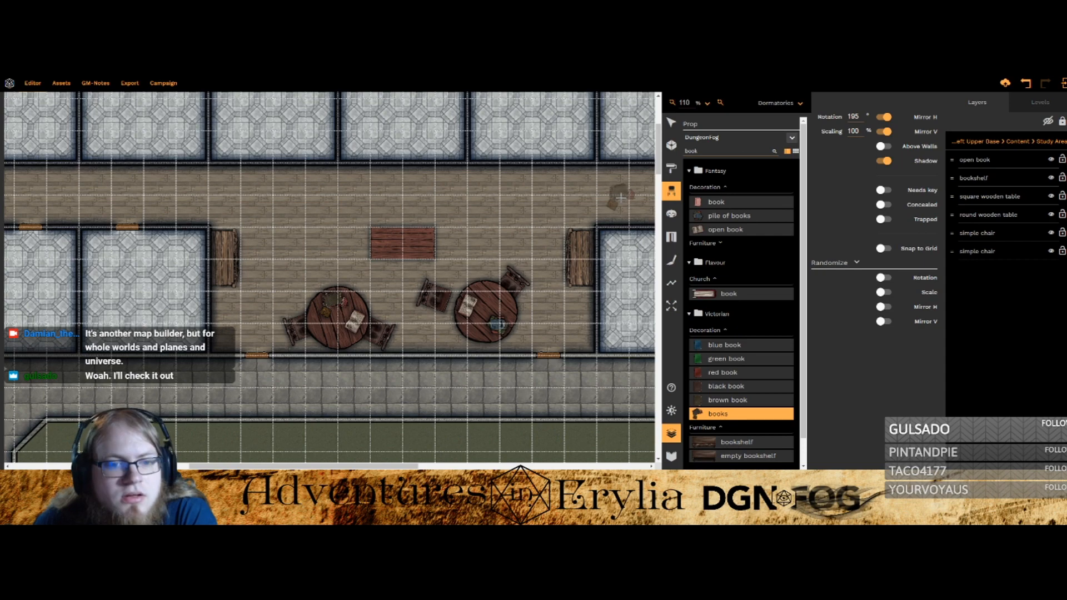
Step: Find the old candles prop with the search "candle" and place it on the square table
{"action": "left_click", "coordinate": [706, 151]}
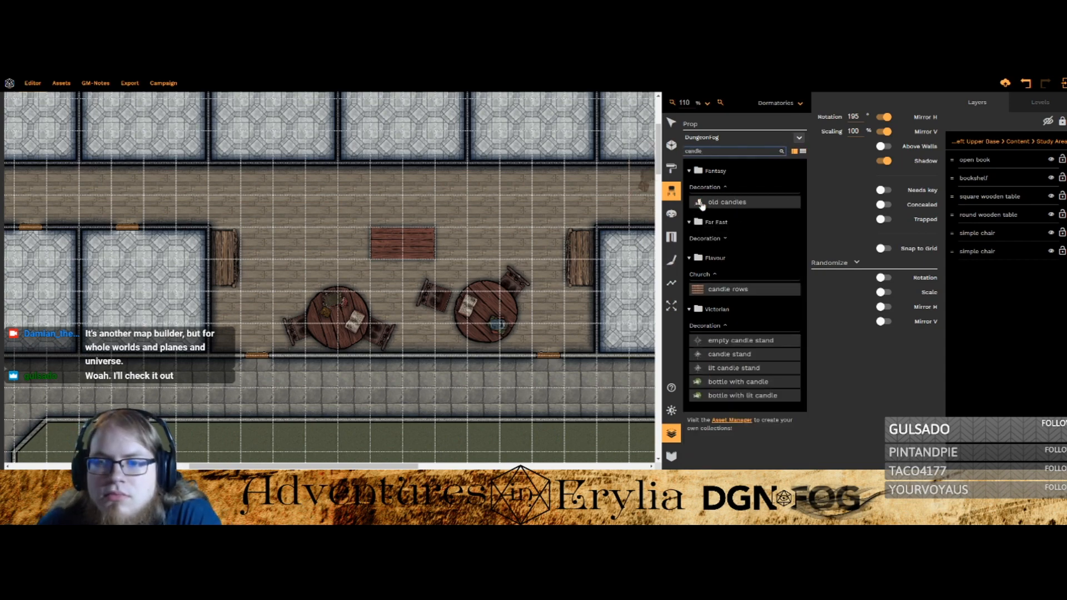
{"action": "left_click", "coordinate": [701, 204]}
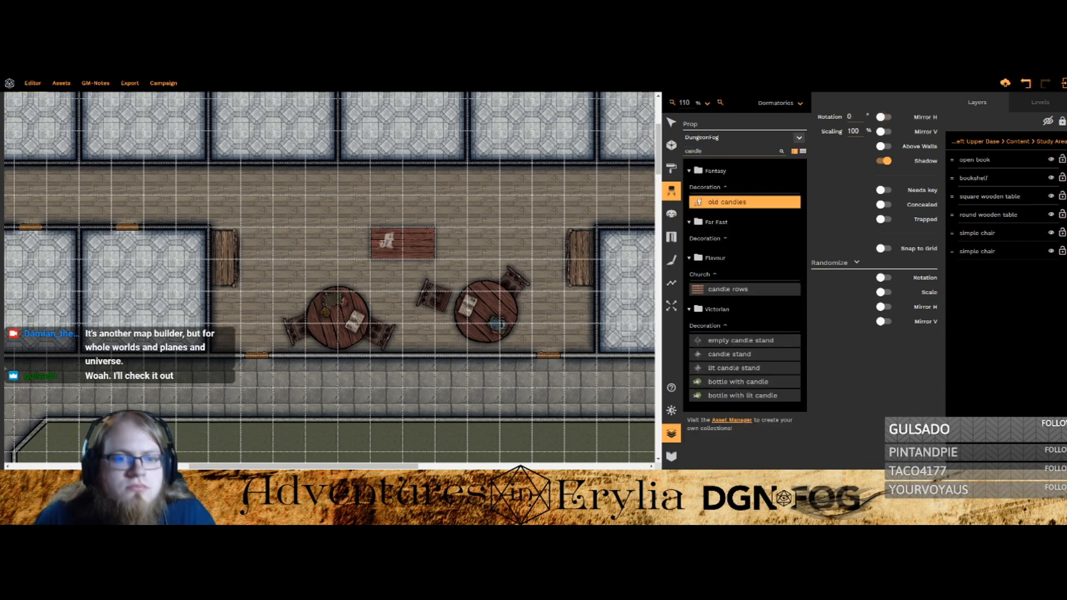
{"action": "left_click", "coordinate": [387, 239]}
Step: Open the light settings, try toggling the light source, and hide all lights on the level
{"action": "left_click", "coordinate": [671, 410]}
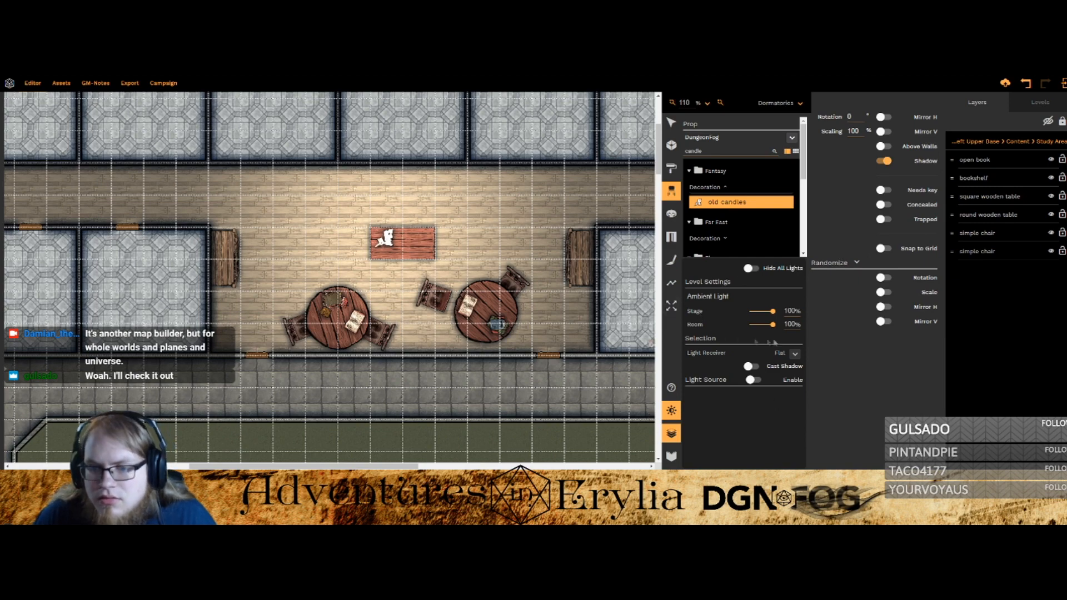
{"action": "left_click", "coordinate": [752, 381]}
{"action": "left_click", "coordinate": [751, 381]}
{"action": "left_click", "coordinate": [751, 380]}
{"action": "left_click", "coordinate": [751, 381]}
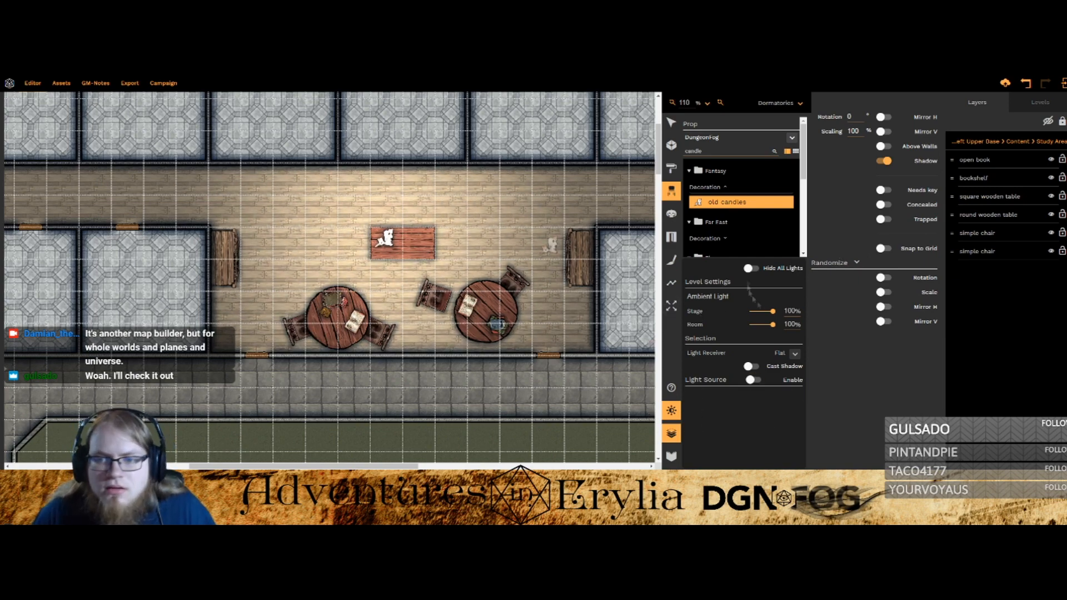
{"action": "left_click", "coordinate": [752, 269]}
Step: Move the old candles to the south side of the west round table and set their scaling to 60%
{"action": "left_click", "coordinate": [671, 123]}
{"action": "left_click_drag", "start_coordinate": [387, 232], "coordinate": [328, 330]}
{"action": "key", "text": "ctrl+z"}
{"action": "left_click", "coordinate": [387, 238]}
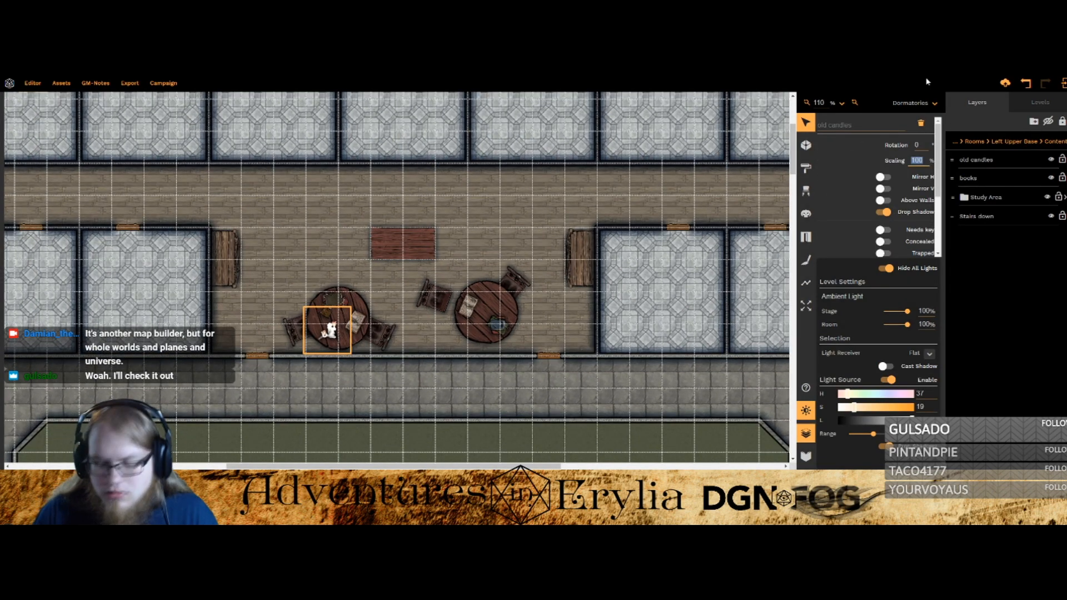
{"action": "type", "text": "60"}
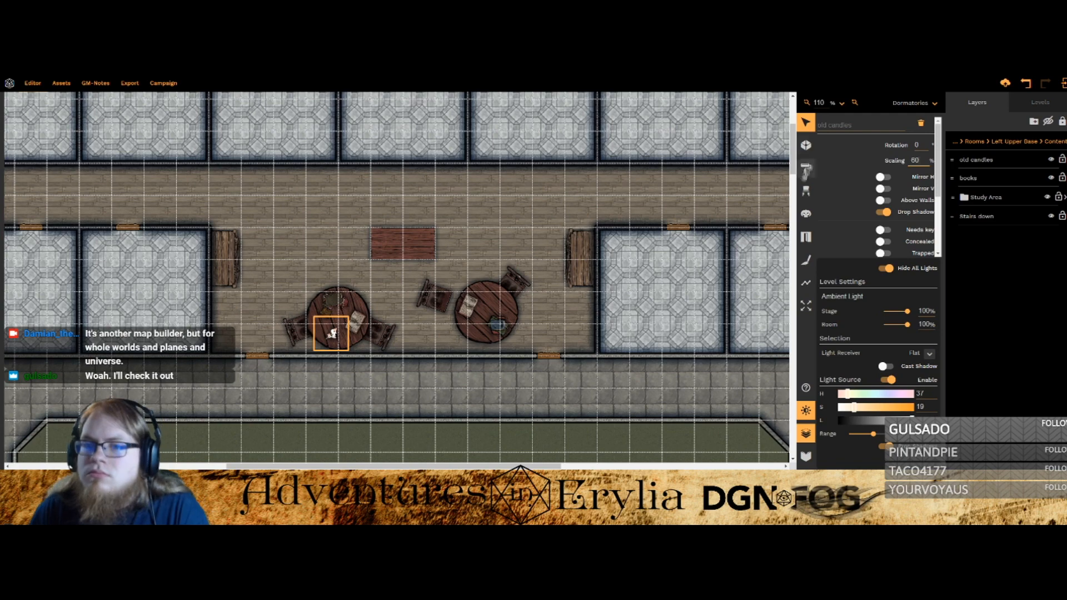
Step: Close the light settings and place the Far East candles lit prop at 50% scaling on the square table's east end
{"action": "left_click", "coordinate": [806, 190]}
{"action": "left_click", "coordinate": [707, 153]}
{"action": "type", "text": "candle"}
{"action": "scroll", "coordinate": [729, 200], "scroll_direction": "down", "scroll_amount": 1}
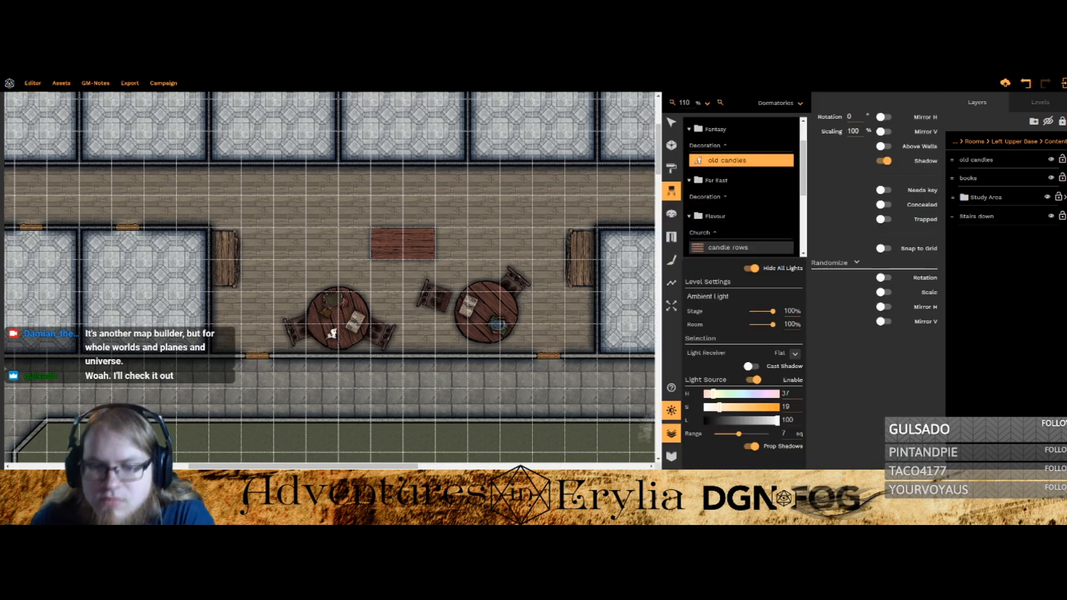
{"action": "left_click", "coordinate": [671, 410]}
{"action": "left_click", "coordinate": [690, 258]}
{"action": "left_click", "coordinate": [745, 267]}
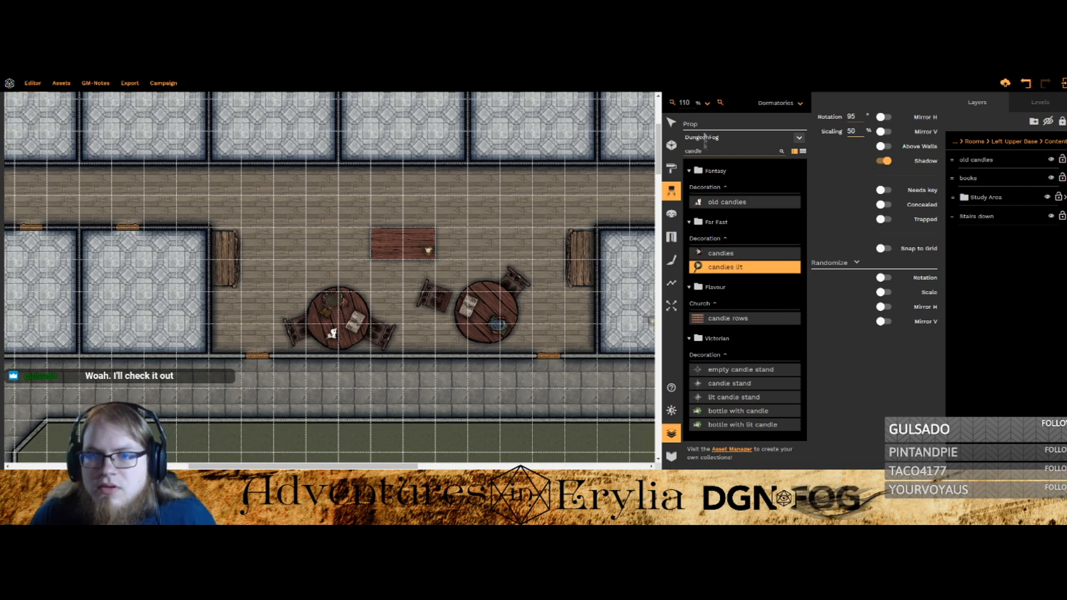
Step: Find the lit candelabrum with the search "cand" and place it at an angle on the square table's west end
{"action": "key", "text": "BackSpace"}
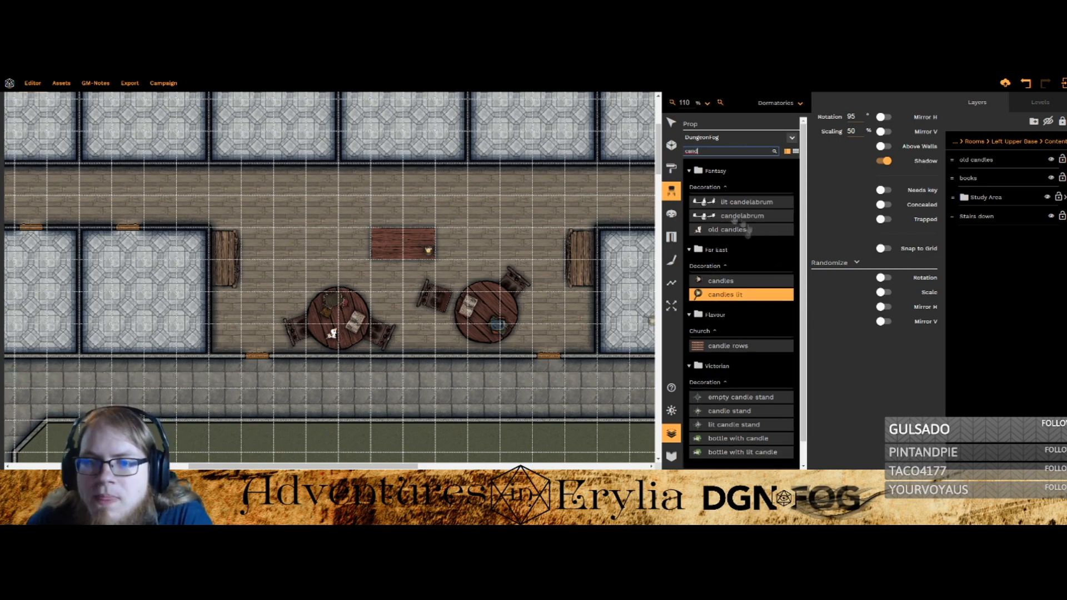
{"action": "left_click", "coordinate": [708, 205]}
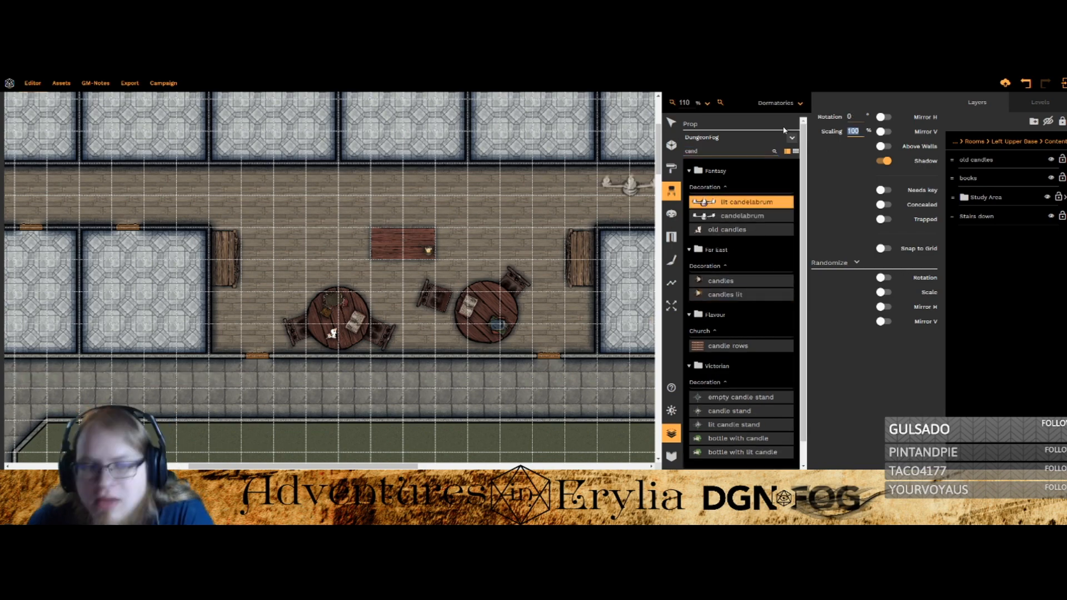
{"action": "left_click", "coordinate": [378, 232]}
Step: Move the lit candles from the square table to the south side of the east round table
{"action": "left_click", "coordinate": [672, 122]}
{"action": "left_click", "coordinate": [334, 333]}
{"action": "left_click", "coordinate": [347, 312]}
{"action": "left_click_drag", "start_coordinate": [427, 250], "coordinate": [477, 333]}
{"action": "key", "text": "ctrl+z"}
{"action": "double_click", "coordinate": [483, 303]}
Step: Search the prop library for "cup" and "mug" and look through the results for drinking vessels
{"action": "left_click", "coordinate": [405, 244]}
{"action": "left_click", "coordinate": [806, 192]}
{"action": "type", "text": "cup"}
{"action": "double_click", "coordinate": [692, 151]}
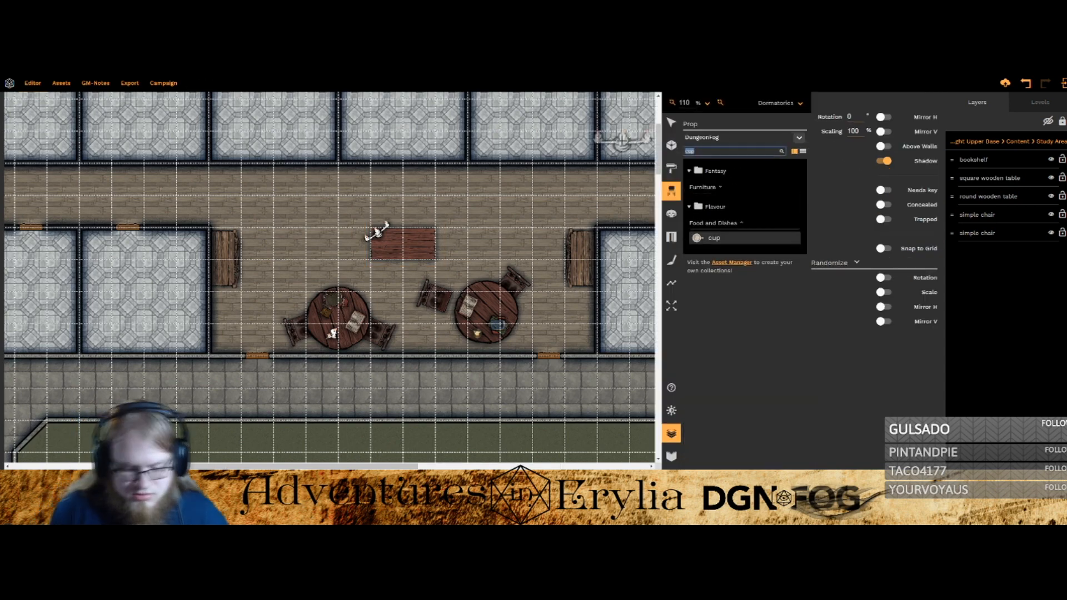
{"action": "type", "text": "mug"}
{"action": "left_click", "coordinate": [695, 171]}
{"action": "left_click", "coordinate": [706, 187]}
{"action": "left_click", "coordinate": [712, 187]}
Step: Search for "tank" and place a tankard and a closed tankard at 50% scaling on the square table
{"action": "double_click", "coordinate": [692, 151]}
{"action": "type", "text": "tank"}
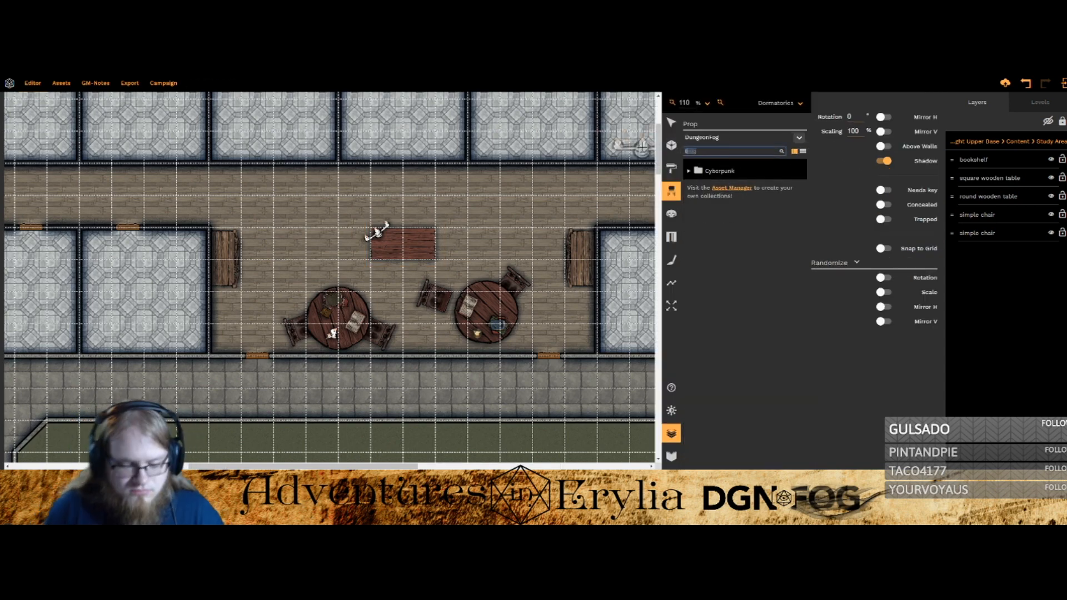
{"action": "left_click", "coordinate": [699, 217]}
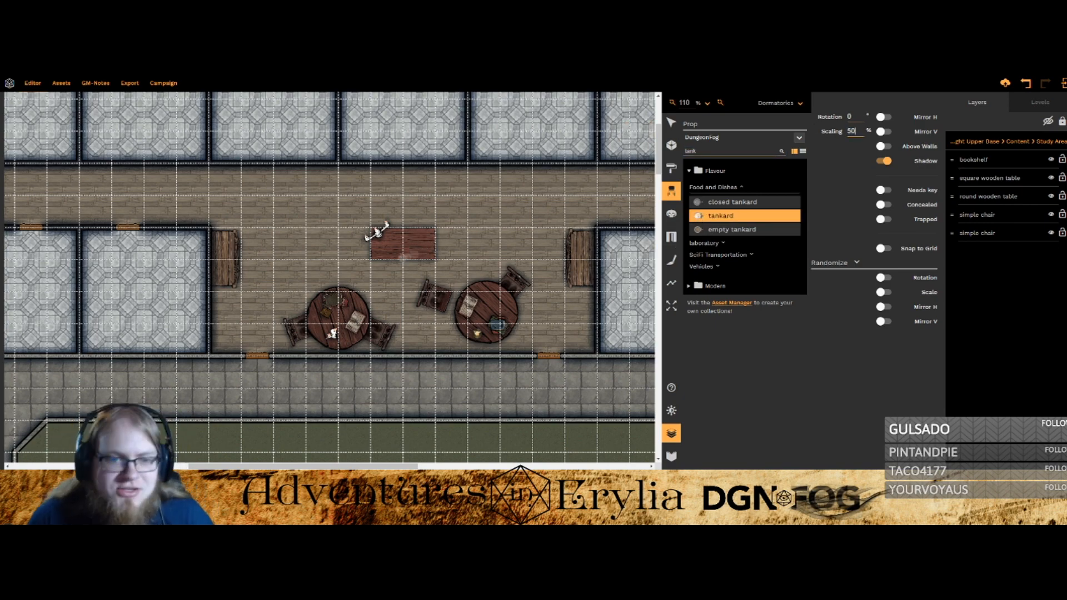
{"action": "left_click", "coordinate": [705, 204]}
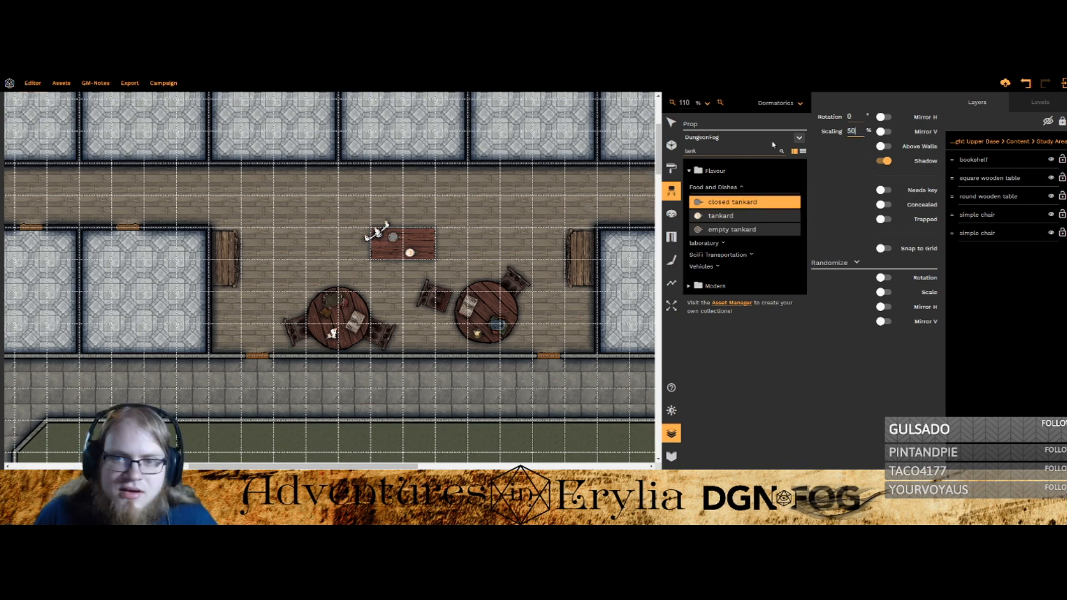
Step: Search for "dish" and place two wooden dishes at 45% scaling on the square table's east end
{"action": "type", "text": "plate"}
{"action": "key", "text": "BackSpace"}
{"action": "type", "text": "dish"}
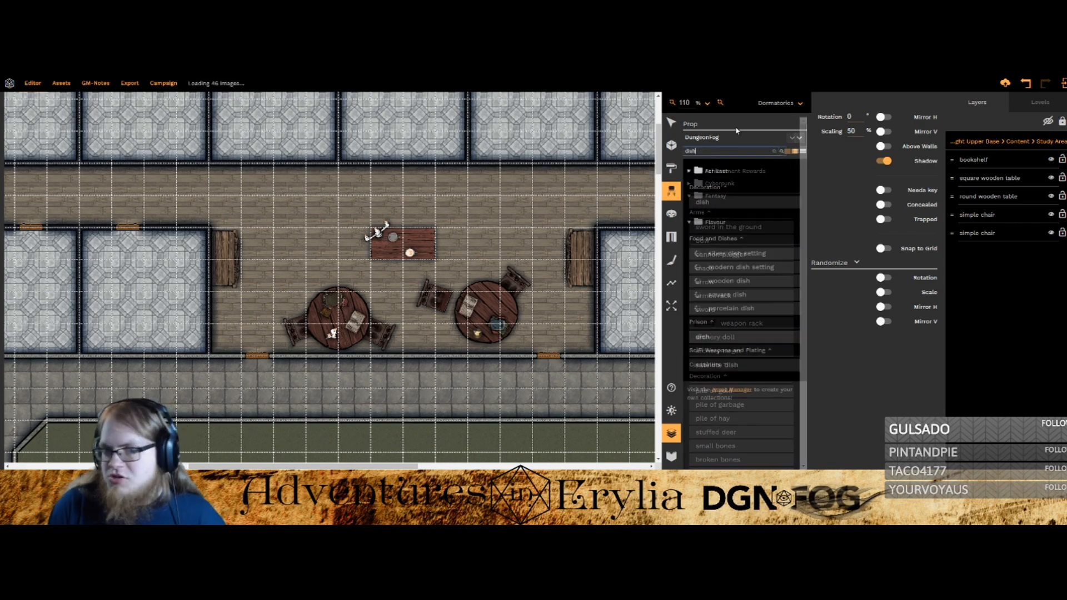
{"action": "left_click", "coordinate": [723, 281]}
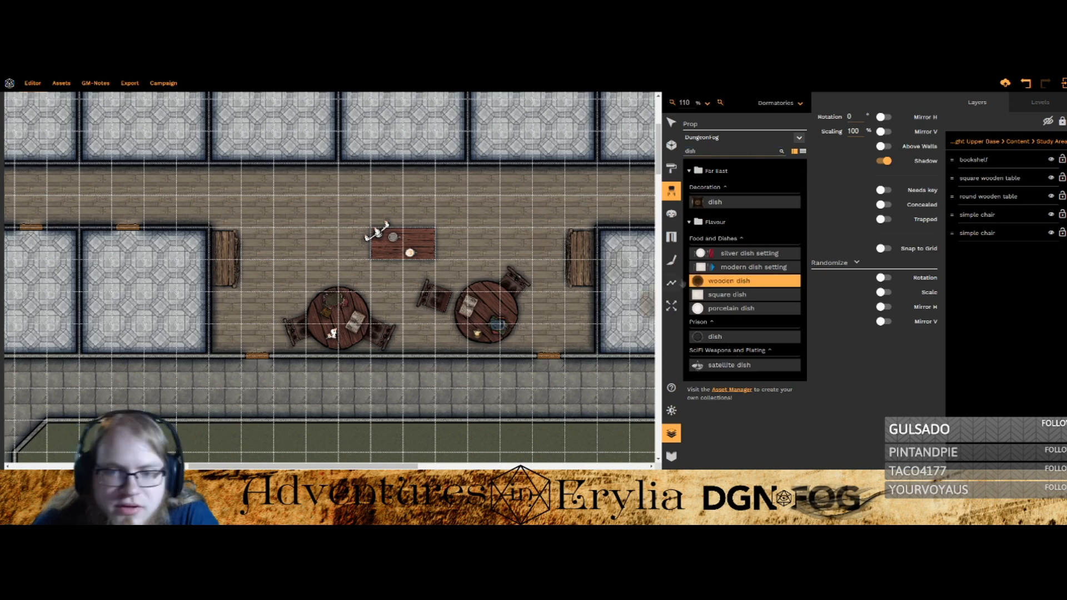
{"action": "left_click_drag", "start_coordinate": [860, 131], "coordinate": [819, 129]}
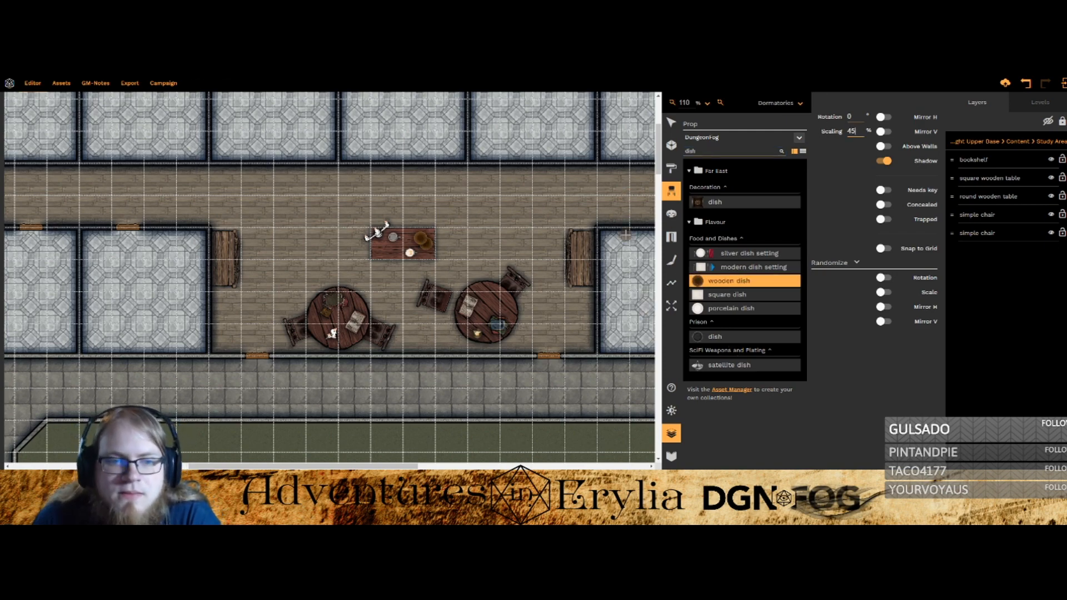
Step: Rearrange the tankards and wooden dishes on the square table, with both tankards along its south edge
{"action": "left_click", "coordinate": [672, 122]}
{"action": "scroll", "coordinate": [405, 249], "scroll_direction": "up", "scroll_amount": 3}
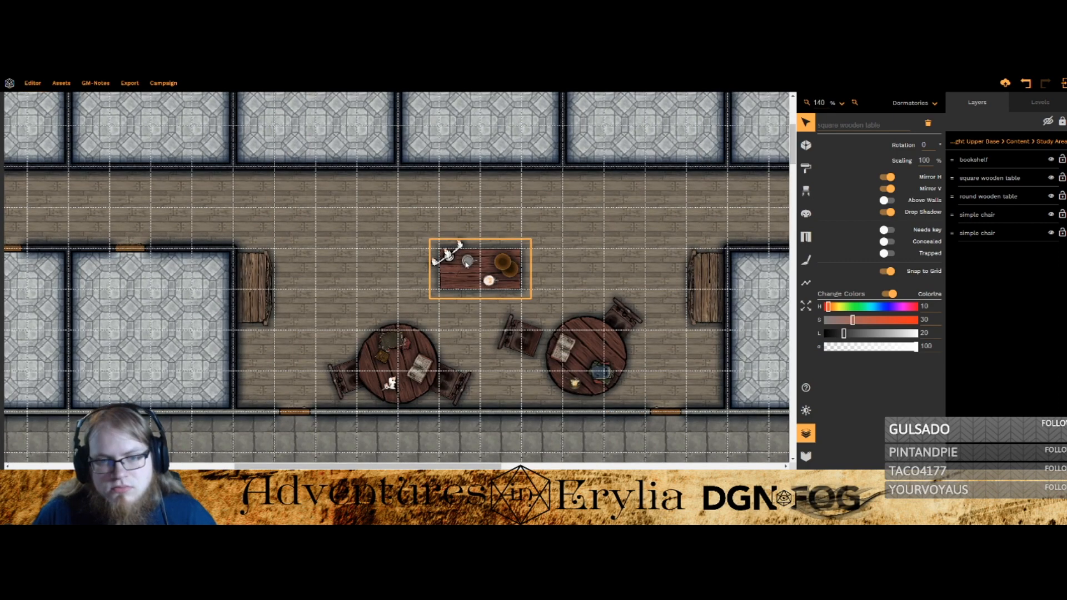
{"action": "double_click", "coordinate": [470, 266]}
{"action": "left_click_drag", "start_coordinate": [470, 266], "coordinate": [512, 282]}
{"action": "key", "text": "ctrl+z"}
{"action": "left_click", "coordinate": [468, 268]}
{"action": "scroll", "coordinate": [465, 271], "scroll_direction": "down", "scroll_amount": 3}
{"action": "left_click", "coordinate": [499, 270]}
{"action": "left_click", "coordinate": [491, 287]}
{"action": "left_click", "coordinate": [503, 263]}
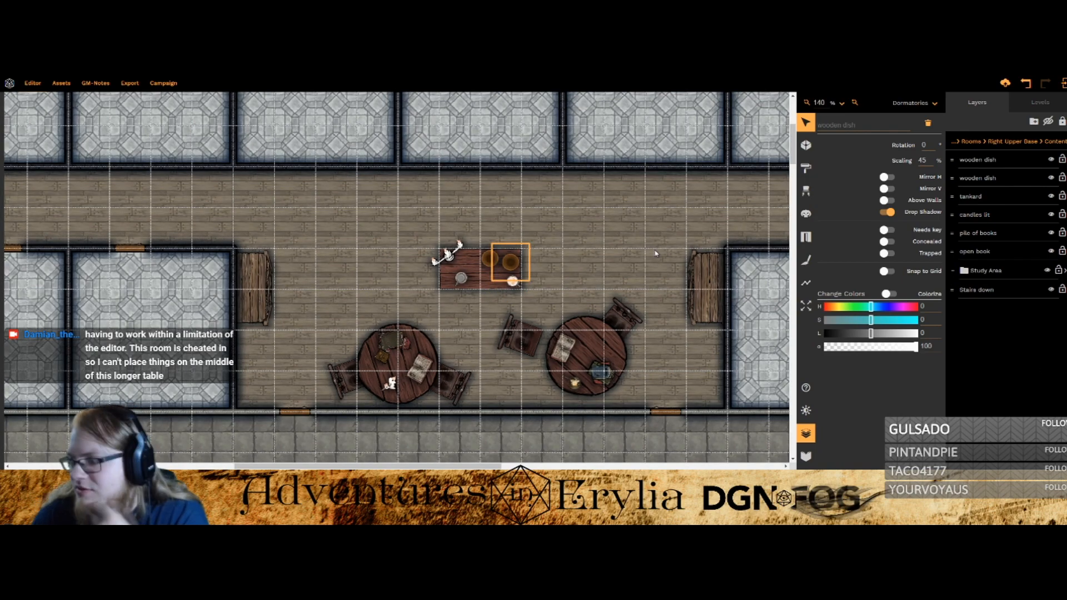
Step: Place a pair of wooden doors in the wall between the large central room and its southern alcove
{"action": "scroll", "coordinate": [656, 253], "scroll_direction": "down", "scroll_amount": 1}
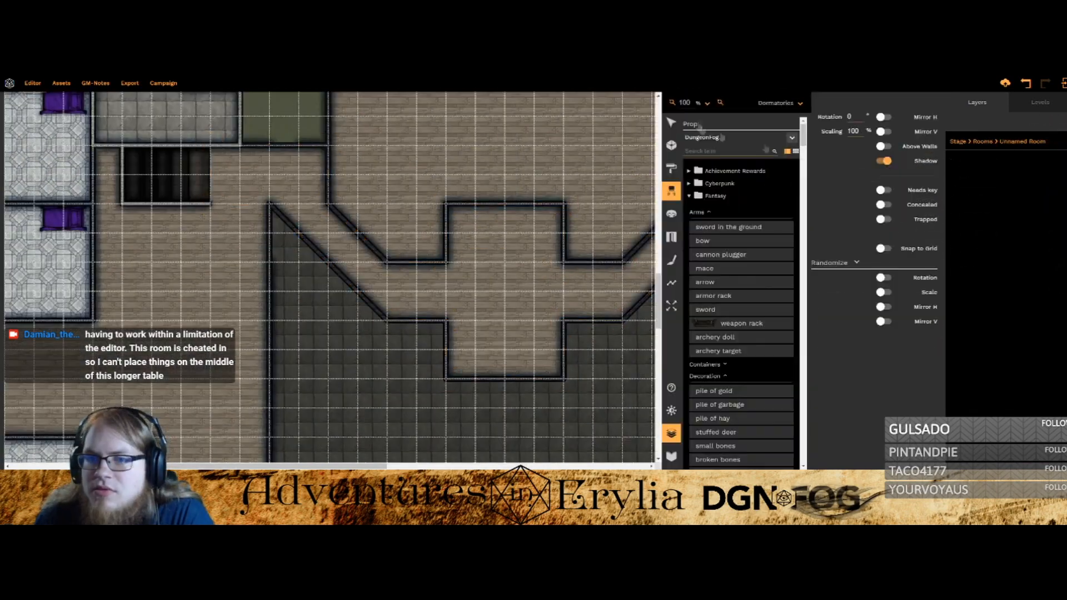
{"action": "left_click", "coordinate": [715, 152]}
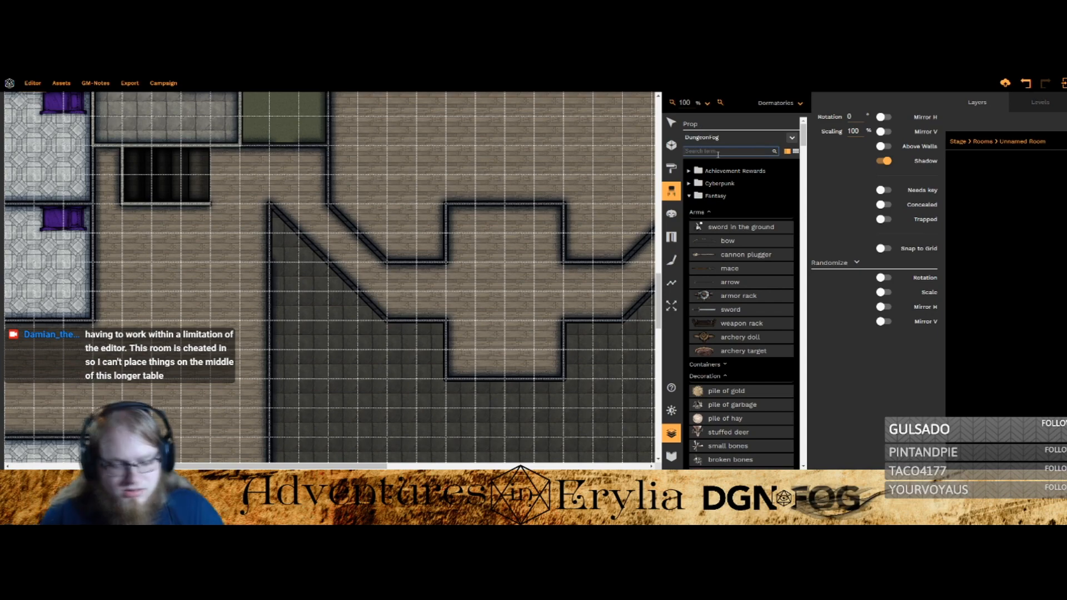
{"action": "type", "text": "door"}
{"action": "left_click", "coordinate": [672, 237]}
{"action": "left_click", "coordinate": [869, 189]}
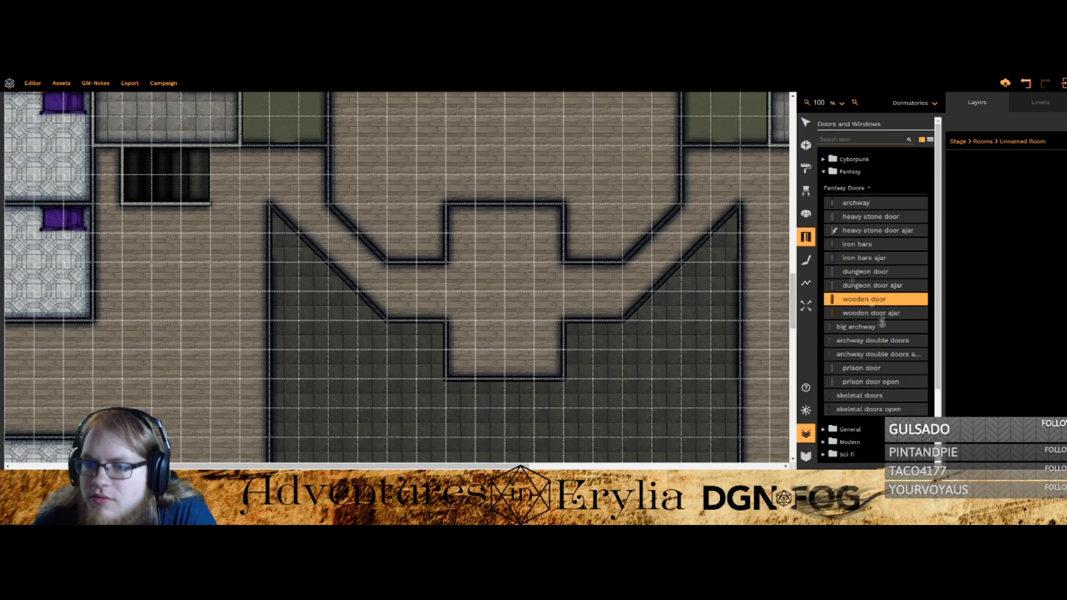
{"action": "left_click_drag", "start_coordinate": [545, 148], "coordinate": [472, 302]}
{"action": "left_click", "coordinate": [806, 122]}
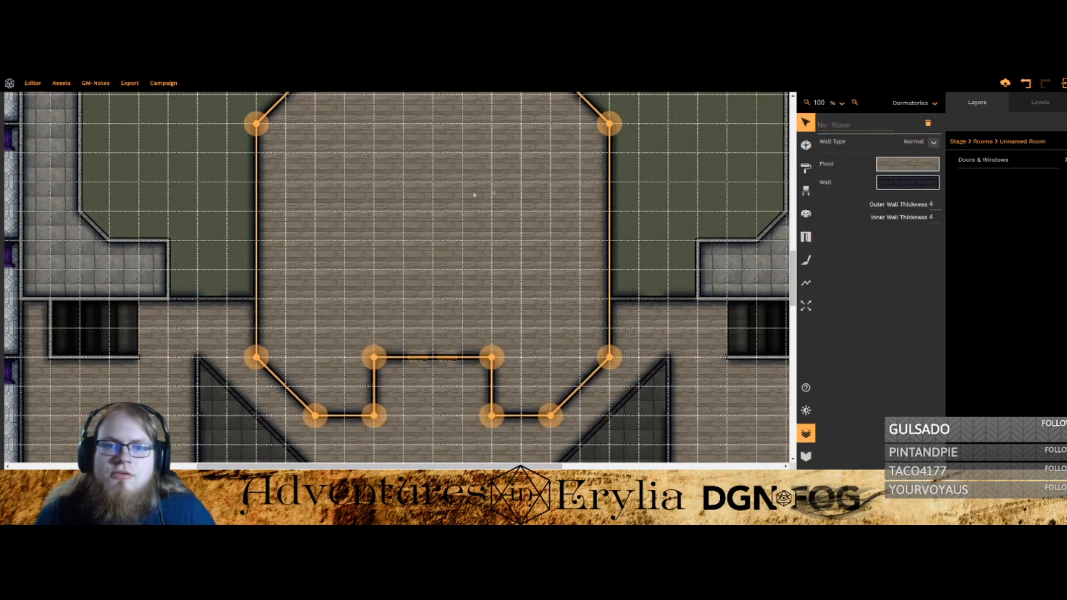
{"action": "left_click", "coordinate": [606, 223]}
{"action": "left_click", "coordinate": [917, 189]}
{"action": "left_click", "coordinate": [605, 219]}
{"action": "mouse_move", "coordinate": [604, 221]}
{"action": "left_mouse_down"}
{"action": "mouse_move", "coordinate": [434, 223]}
{"action": "mouse_move", "coordinate": [609, 232]}
{"action": "left_mouse_up"}
{"action": "key", "text": "ctrl+z"}
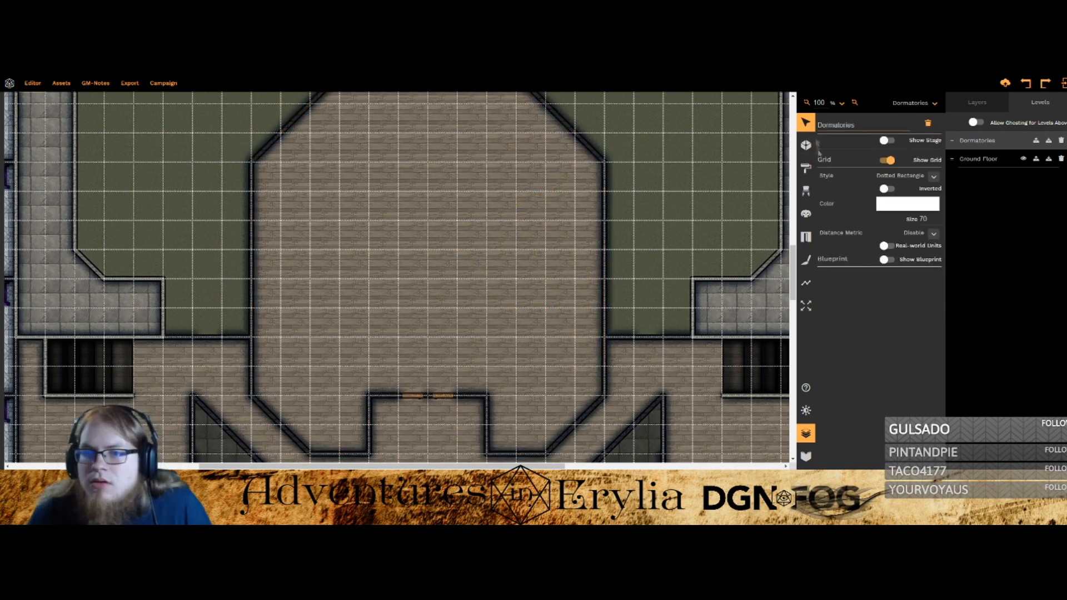
Step: Look through the floor textures for the central room with the search "wood"
{"action": "left_click", "coordinate": [894, 168]}
{"action": "left_click", "coordinate": [854, 137]}
{"action": "type", "text": "wood"}
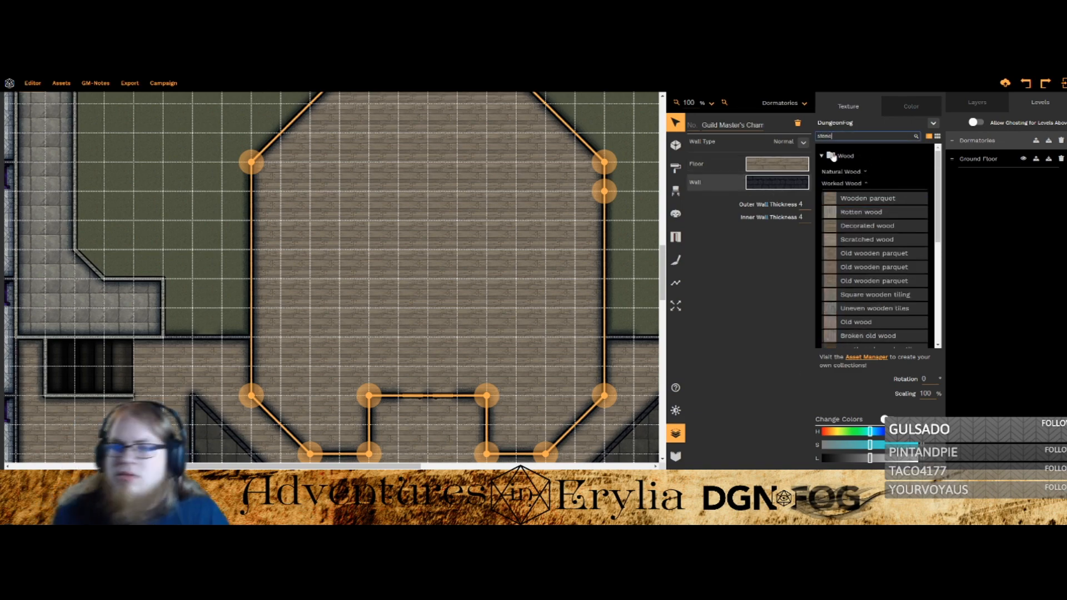
{"action": "scroll", "coordinate": [844, 257], "scroll_direction": "down", "scroll_amount": 5}
{"action": "left_click", "coordinate": [843, 262]}
Step: Set up a new room with a wood floor texture from the search "wood" and a matching wall texture
{"action": "left_click", "coordinate": [676, 145]}
{"action": "left_click", "coordinate": [905, 169]}
{"action": "left_click", "coordinate": [853, 136]}
{"action": "type", "text": "wood"}
{"action": "left_click", "coordinate": [853, 197]}
{"action": "left_click", "coordinate": [777, 182]}
{"action": "left_click", "coordinate": [867, 310]}
{"action": "left_click", "coordinate": [980, 159]}
{"action": "left_click", "coordinate": [977, 141]}
Step: Draw a six-cornered room over the northern end of the Guild Master's chamber, following its angled walls
{"action": "left_click", "coordinate": [607, 220]}
{"action": "left_click", "coordinate": [252, 220]}
{"action": "left_click_drag", "start_coordinate": [252, 221], "coordinate": [260, 360]}
{"action": "left_click", "coordinate": [260, 302]}
{"action": "left_click", "coordinate": [376, 186]}
{"action": "left_click", "coordinate": [493, 186]}
{"action": "left_click", "coordinate": [610, 302]}
{"action": "left_click_drag", "start_coordinate": [653, 281], "coordinate": [643, 293]}
{"action": "key", "text": "Escape"}
Step: Move the Guild Master's chamber's northern corners south so the chamber ends at the new room's dividing wall
{"action": "left_click", "coordinate": [610, 208]}
{"action": "mouse_move", "coordinate": [684, 234]}
{"action": "left_mouse_down"}
{"action": "mouse_move", "coordinate": [648, 111]}
{"action": "mouse_move", "coordinate": [691, 238]}
{"action": "left_mouse_up"}
{"action": "left_click", "coordinate": [665, 179]}
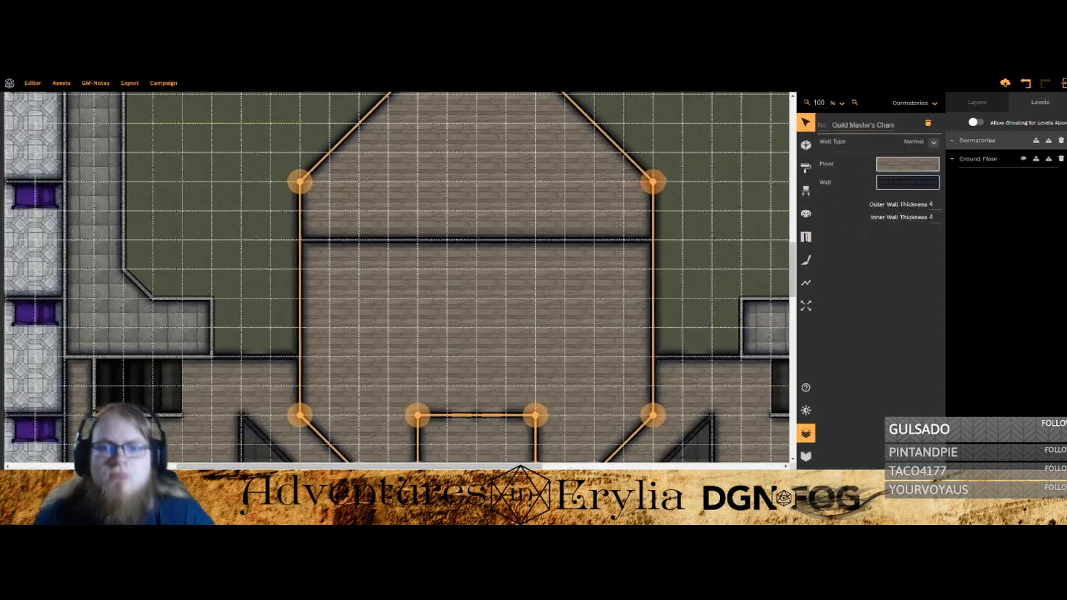
{"action": "left_click_drag", "start_coordinate": [654, 182], "coordinate": [653, 240]}
{"action": "left_click_drag", "start_coordinate": [300, 181], "coordinate": [301, 241]}
{"action": "left_click_drag", "start_coordinate": [389, 222], "coordinate": [394, 325]}
{"action": "left_click_drag", "start_coordinate": [424, 167], "coordinate": [305, 343]}
{"action": "left_click_drag", "start_coordinate": [540, 166], "coordinate": [660, 343]}
{"action": "left_click", "coordinate": [548, 417]}
{"action": "left_click_drag", "start_coordinate": [548, 416], "coordinate": [511, 227]}
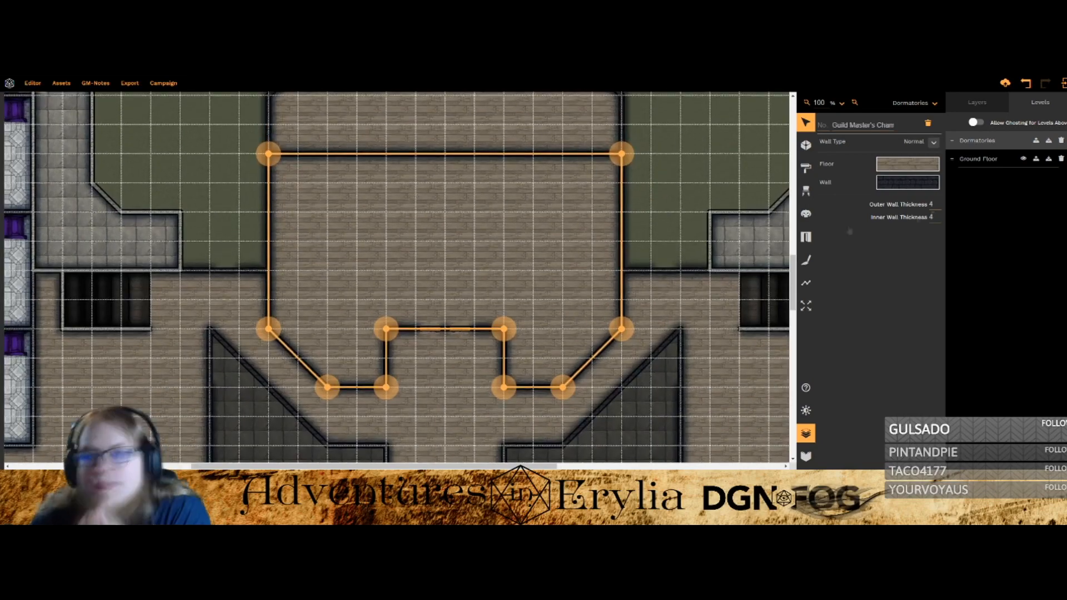
Step: Choose the dark Far East table with the search "table" and turn on snap to grid
{"action": "left_click", "coordinate": [806, 191]}
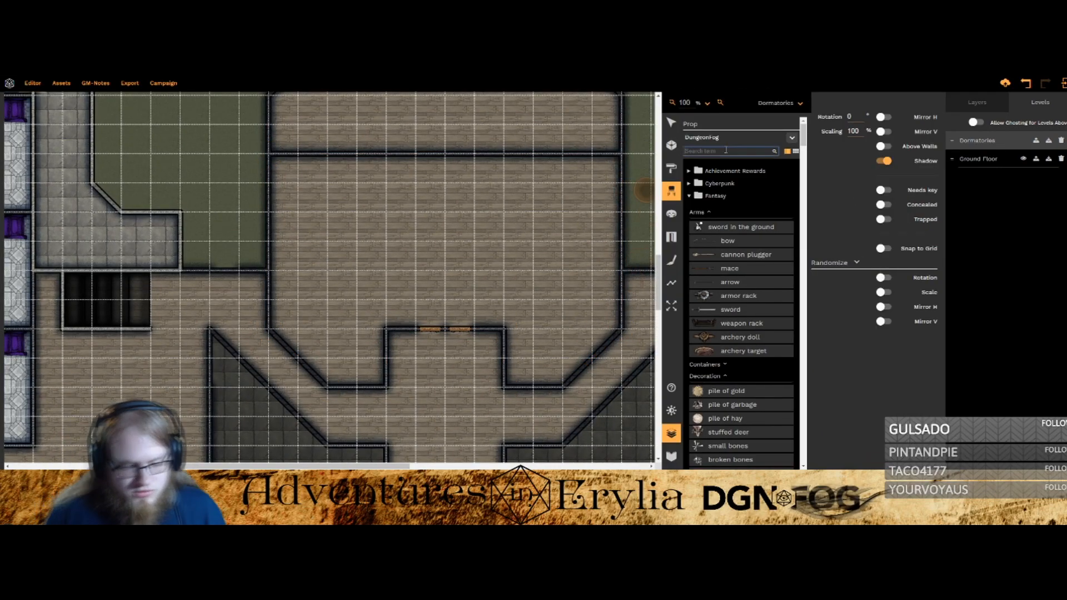
{"action": "type", "text": "table"}
{"action": "scroll", "coordinate": [736, 367], "scroll_direction": "down", "scroll_amount": 2}
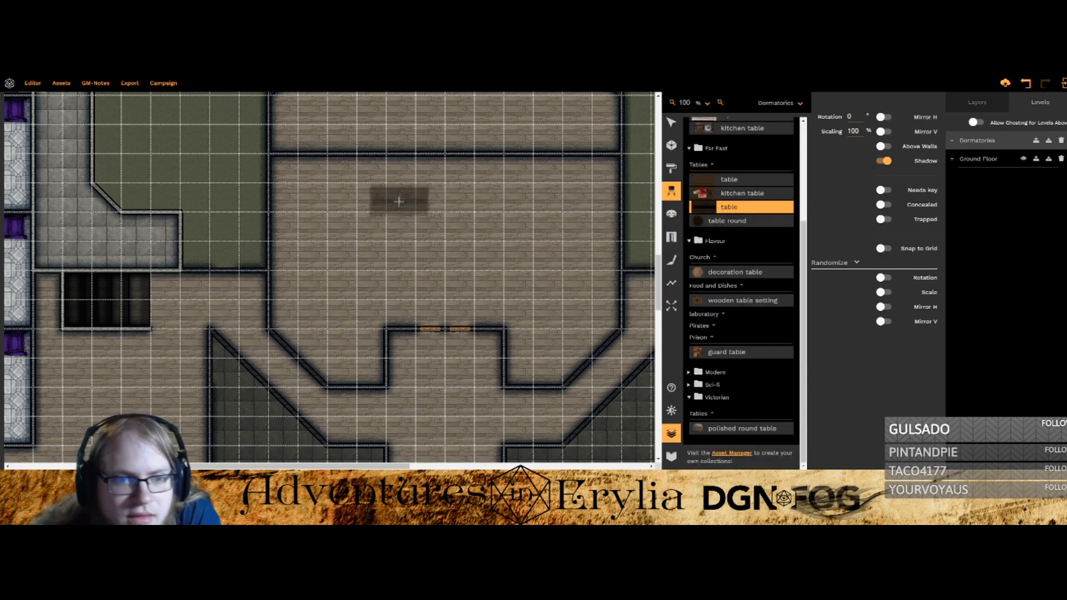
{"action": "left_click", "coordinate": [883, 248]}
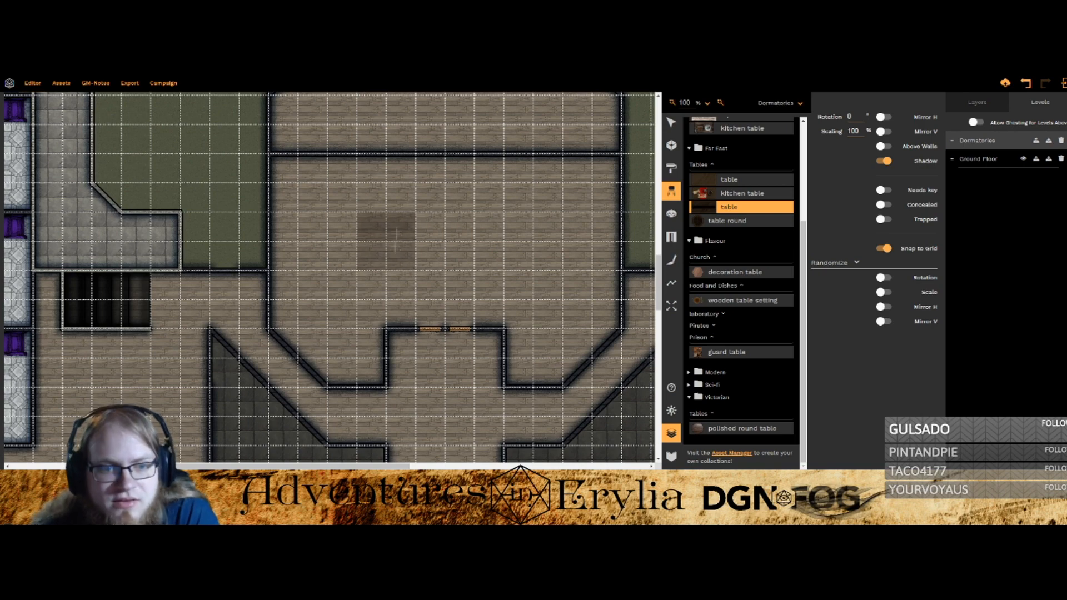
{"action": "left_click_drag", "start_coordinate": [523, 218], "coordinate": [512, 293]}
Step: Move the wall between the northern room and the Guild Master's chamber one grid square north in both rooms
{"action": "left_click", "coordinate": [672, 123]}
{"action": "left_click", "coordinate": [279, 221]}
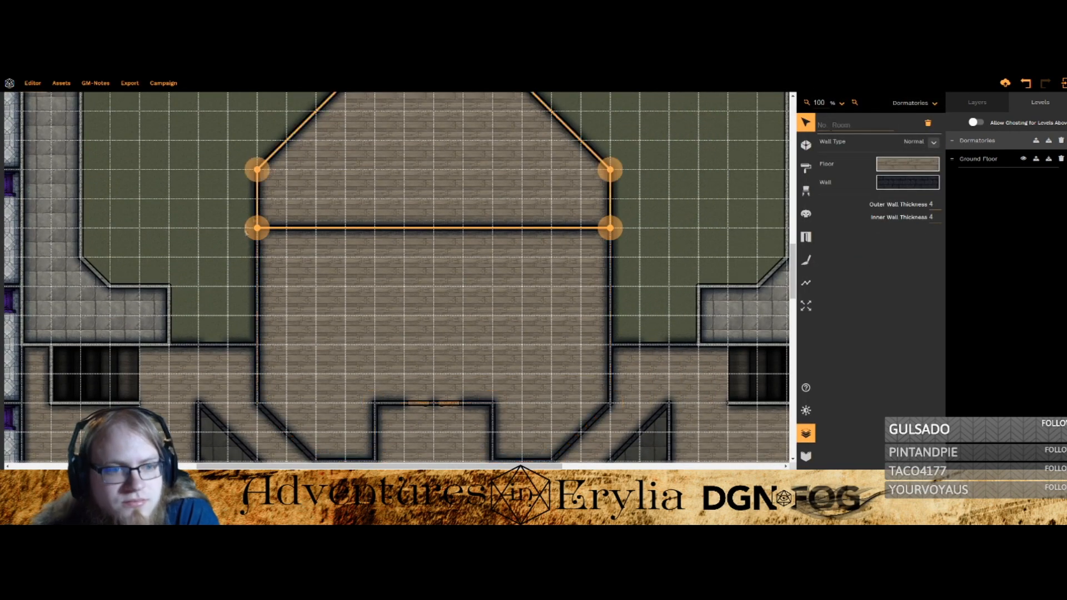
{"action": "left_click_drag", "start_coordinate": [256, 227], "coordinate": [257, 199]}
{"action": "left_click_drag", "start_coordinate": [610, 228], "coordinate": [611, 198]}
{"action": "left_click", "coordinate": [300, 240]}
{"action": "left_click_drag", "start_coordinate": [257, 228], "coordinate": [257, 198]}
{"action": "left_click_drag", "start_coordinate": [610, 228], "coordinate": [610, 198]}
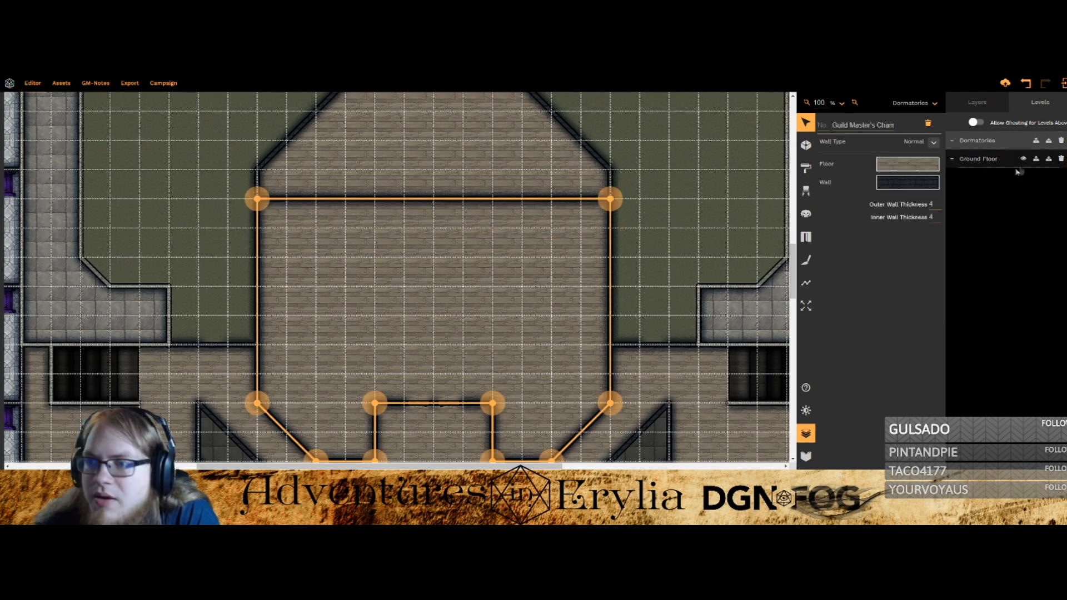
{"action": "left_click", "coordinate": [1026, 160]}
{"action": "left_click", "coordinate": [262, 234]}
{"action": "left_click", "coordinate": [278, 221]}
{"action": "left_click_drag", "start_coordinate": [257, 228], "coordinate": [257, 198]}
{"action": "left_click_drag", "start_coordinate": [611, 228], "coordinate": [610, 198]}
{"action": "left_click", "coordinate": [300, 240]}
{"action": "left_click_drag", "start_coordinate": [257, 228], "coordinate": [257, 199]}
{"action": "left_click_drag", "start_coordinate": [611, 228], "coordinate": [610, 198]}
{"action": "left_click", "coordinate": [996, 141]}
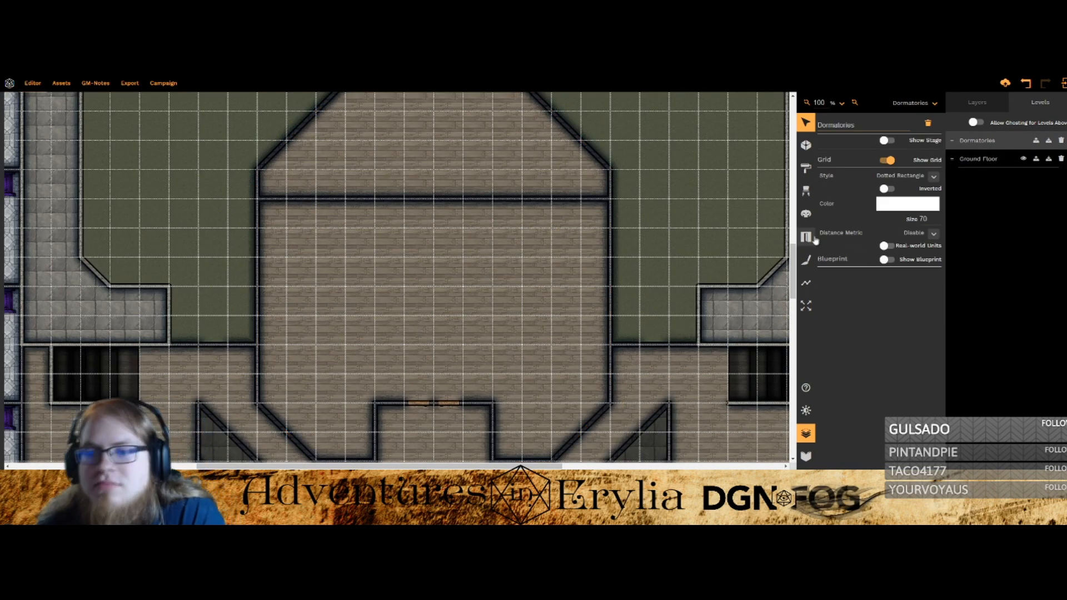
{"action": "left_click", "coordinate": [805, 192]}
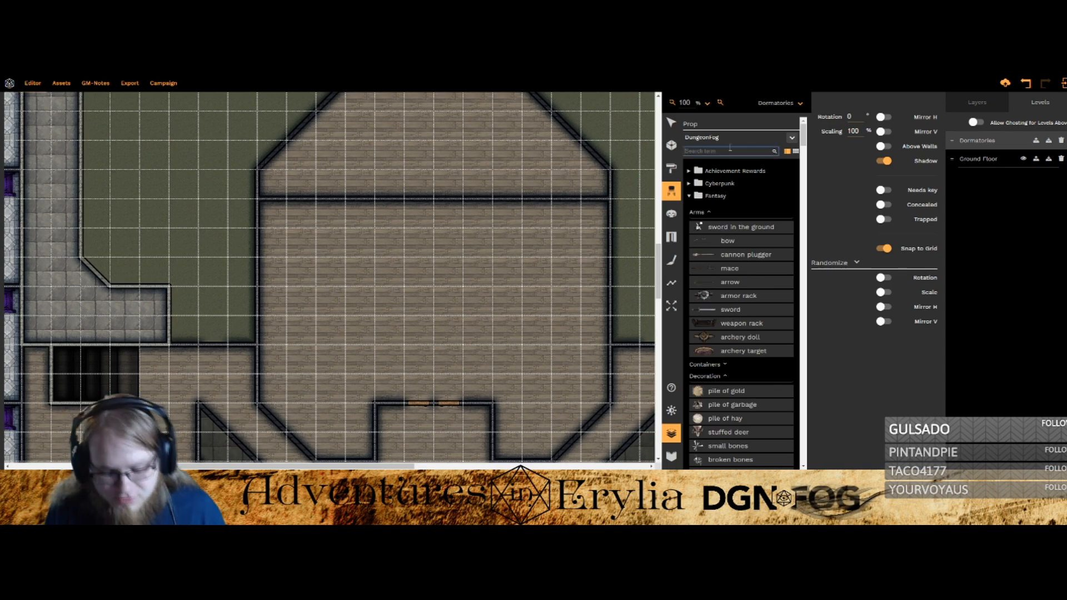
{"action": "type", "text": "table"}
{"action": "left_click", "coordinate": [729, 348]}
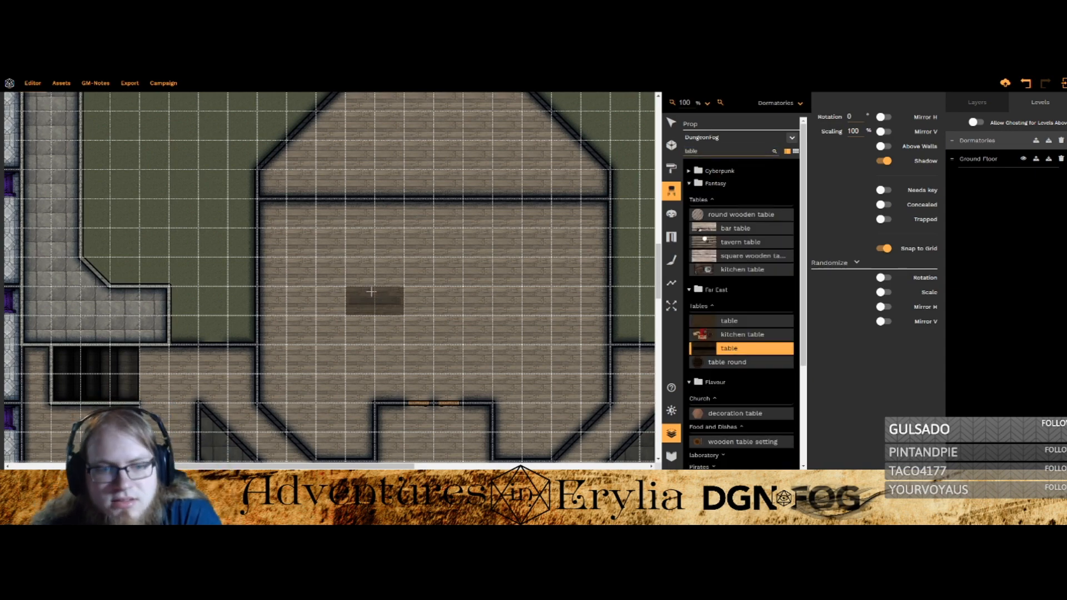
{"action": "left_click", "coordinate": [496, 276]}
{"action": "left_click", "coordinate": [437, 275]}
{"action": "left_click", "coordinate": [379, 274]}
{"action": "left_click", "coordinate": [671, 122]}
{"action": "mouse_move", "coordinate": [487, 278]}
{"action": "left_mouse_down"}
{"action": "mouse_move", "coordinate": [500, 319]}
{"action": "mouse_move", "coordinate": [512, 266]}
{"action": "mouse_move", "coordinate": [495, 277]}
{"action": "mouse_move", "coordinate": [506, 310]}
{"action": "mouse_move", "coordinate": [495, 271]}
{"action": "left_mouse_up"}
{"action": "key", "text": "ctrl+z"}
{"action": "key", "text": "ctrl+z"}
{"action": "key", "text": "ctrl+z"}
{"action": "key", "text": "ctrl+z"}
{"action": "key", "text": "ctrl+z"}
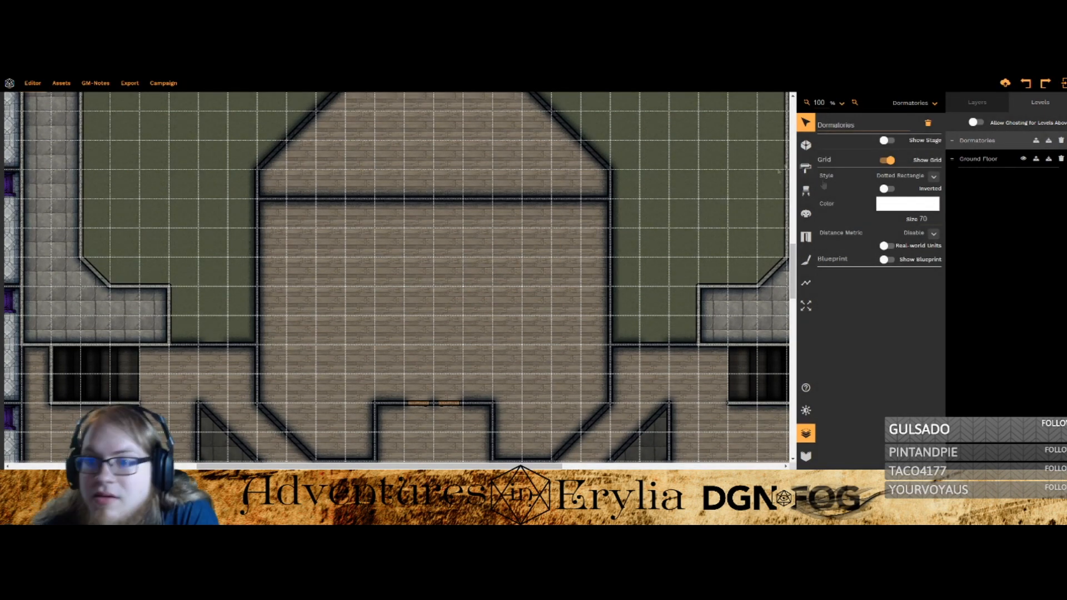
Step: Place three dark Far East tables end to end in an east-west row in the middle of the Guild Master's chamber
{"action": "left_click", "coordinate": [806, 190]}
{"action": "left_click", "coordinate": [718, 151]}
{"action": "type", "text": "table"}
{"action": "left_click", "coordinate": [729, 348]}
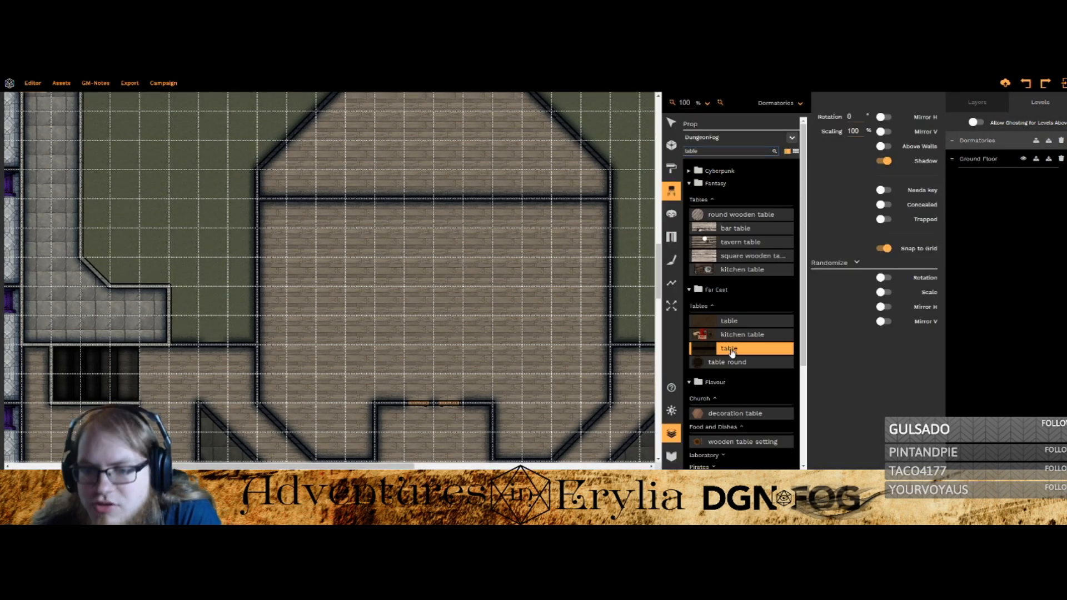
{"action": "left_click", "coordinate": [433, 294]}
{"action": "left_click", "coordinate": [489, 295]}
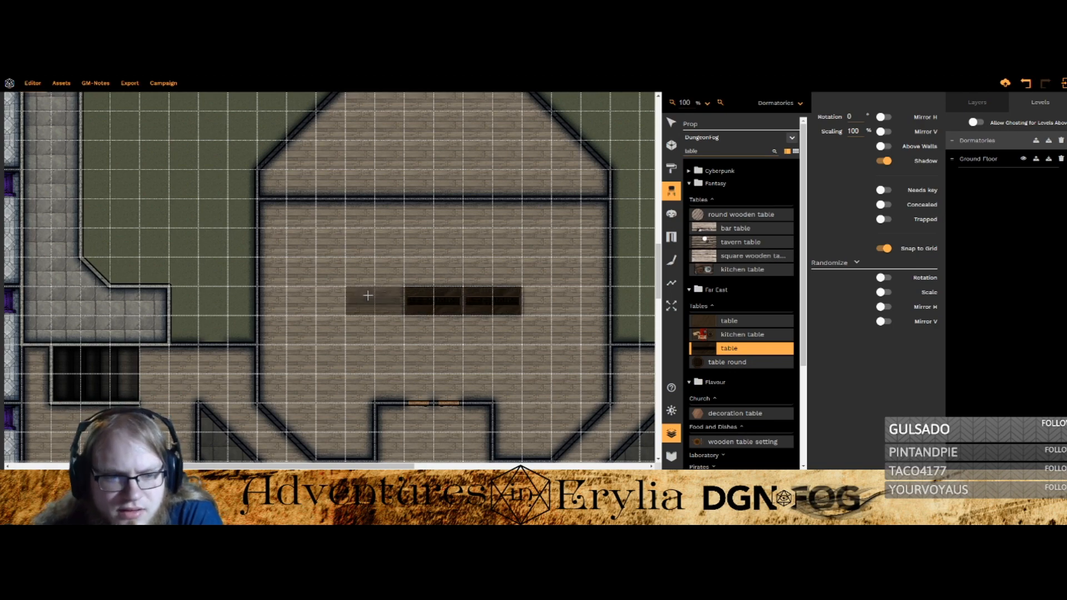
{"action": "left_click", "coordinate": [368, 295]}
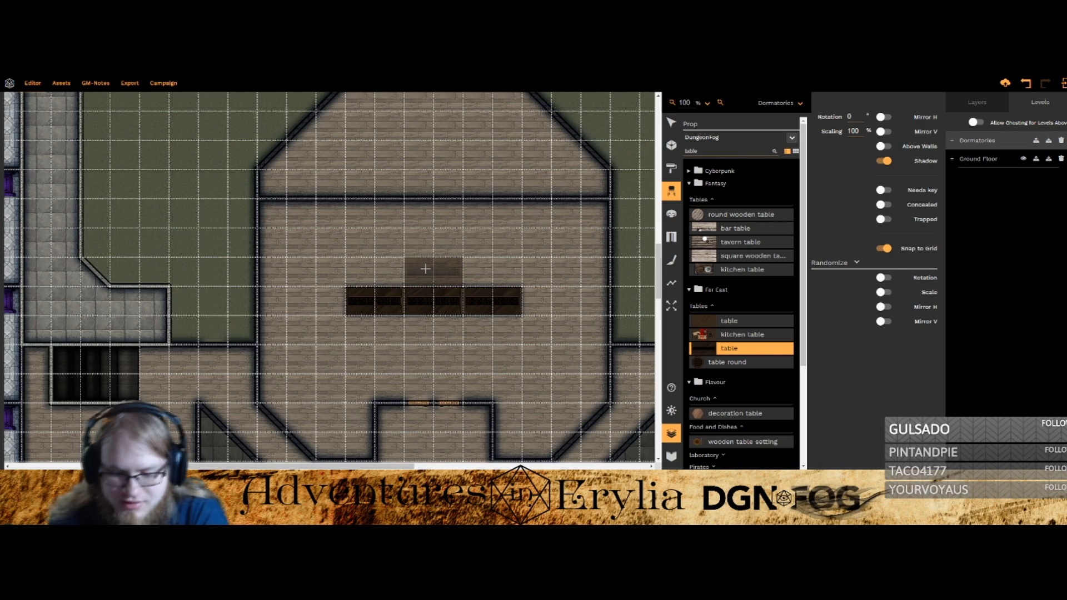
Step: Try and undo the Vikings chair, and place a row of noble chairs along the north side of the three tables
{"action": "left_click", "coordinate": [722, 151]}
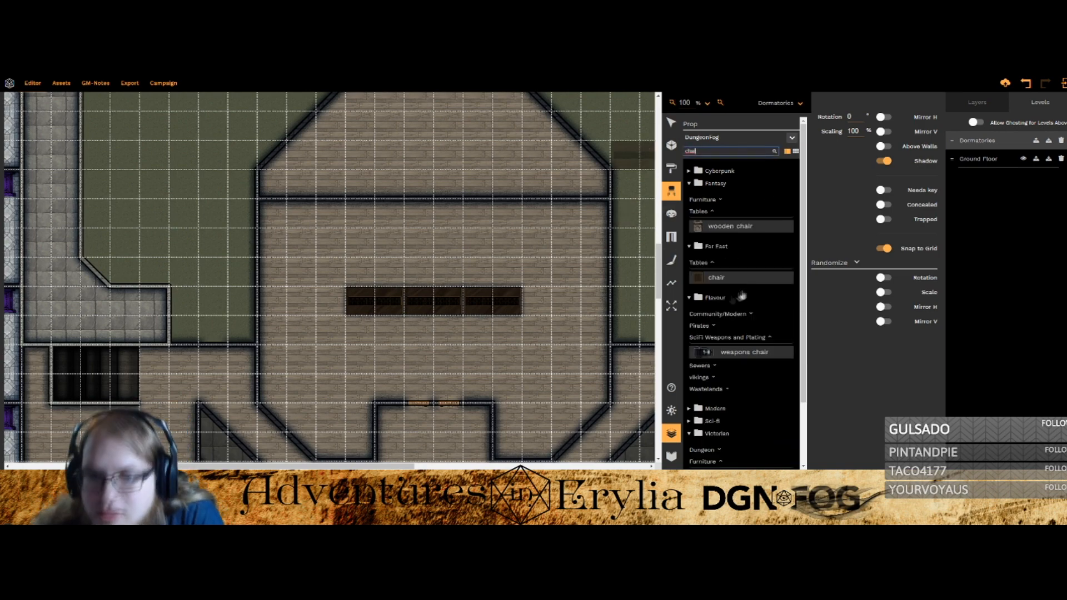
{"action": "scroll", "coordinate": [767, 315], "scroll_direction": "down", "scroll_amount": 1}
{"action": "left_click", "coordinate": [767, 311]}
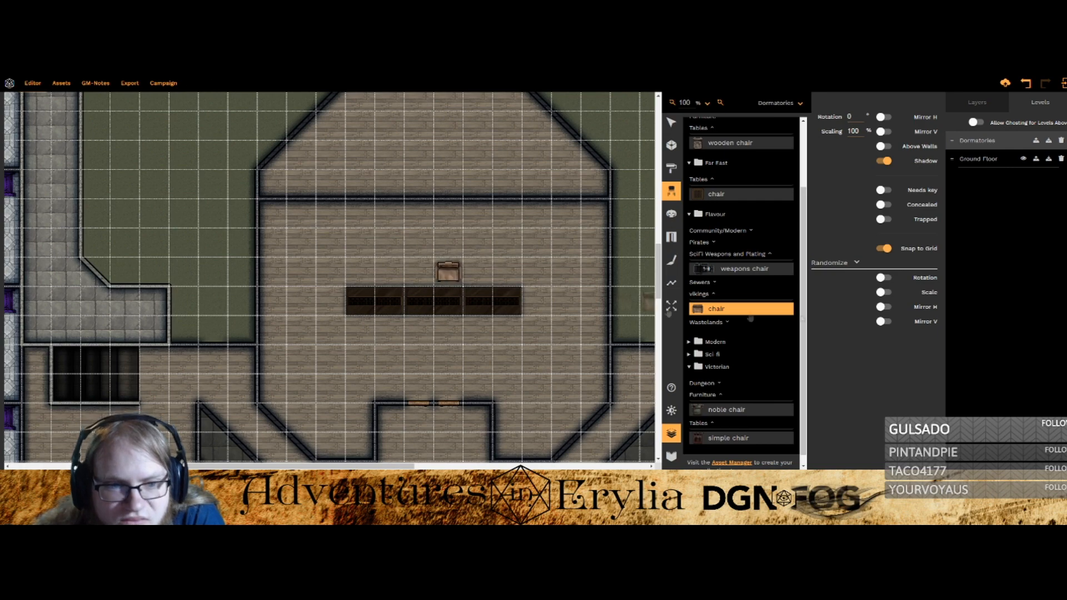
{"action": "key", "text": "ctrl+z"}
{"action": "left_click", "coordinate": [726, 412]}
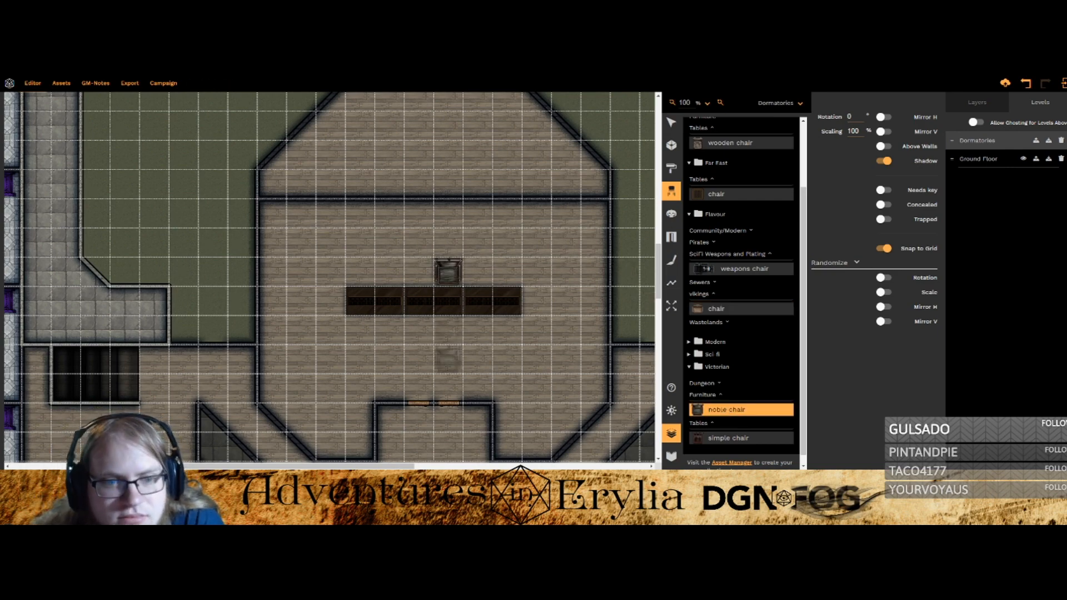
{"action": "left_click", "coordinate": [394, 270]}
{"action": "left_click", "coordinate": [477, 271]}
{"action": "left_click", "coordinate": [507, 271]}
Step: Spread the noble chairs evenly along the tables and angle the two end chairs inward, the east one at 45° rotation
{"action": "left_click", "coordinate": [671, 122]}
{"action": "left_click_drag", "start_coordinate": [393, 273], "coordinate": [427, 271]}
{"action": "scroll", "coordinate": [339, 274], "scroll_direction": "down", "scroll_amount": 3}
{"action": "left_click_drag", "start_coordinate": [507, 272], "coordinate": [535, 275]}
{"action": "scroll", "coordinate": [530, 272], "scroll_direction": "up", "scroll_amount": 3}
{"action": "left_click", "coordinate": [537, 277]}
{"action": "left_click", "coordinate": [536, 277]}
{"action": "scroll", "coordinate": [536, 277], "scroll_direction": "down", "scroll_amount": 1}
{"action": "left_click", "coordinate": [537, 276]}
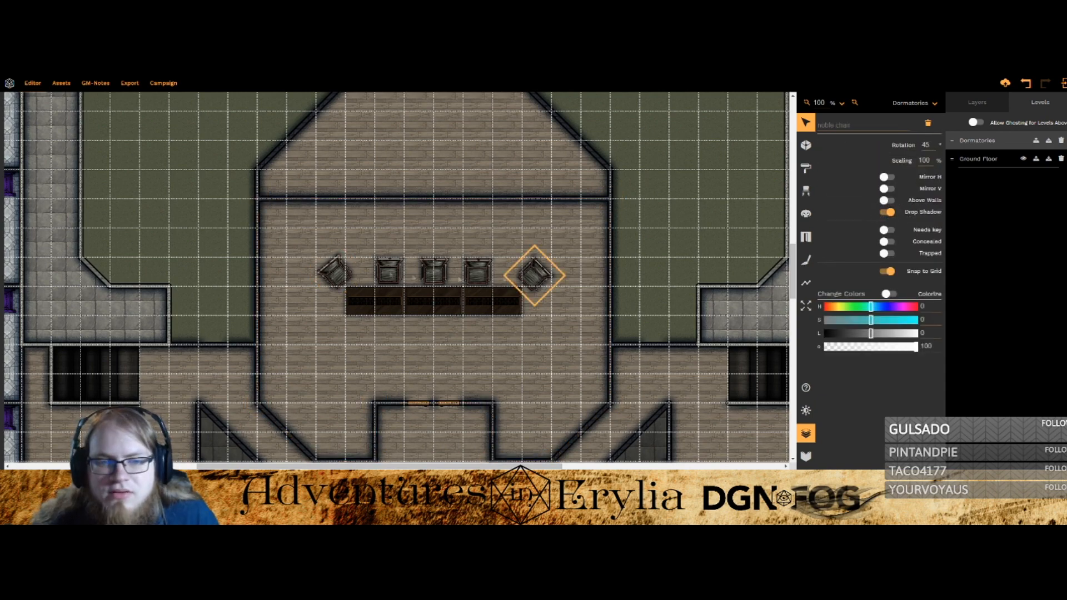
Step: Space the noble chairs farther apart along the tables and move the three inner chairs slightly north, forming a shallow arc
{"action": "left_click", "coordinate": [351, 288]}
{"action": "mouse_move", "coordinate": [347, 281]}
{"action": "left_mouse_down"}
{"action": "mouse_move", "coordinate": [353, 286]}
{"action": "mouse_move", "coordinate": [346, 280]}
{"action": "left_mouse_up"}
{"action": "scroll", "coordinate": [346, 280], "scroll_direction": "down", "scroll_amount": 1}
{"action": "left_click", "coordinate": [537, 274]}
{"action": "left_click_drag", "start_coordinate": [480, 274], "coordinate": [492, 274]}
{"action": "left_click_drag", "start_coordinate": [389, 274], "coordinate": [379, 275]}
{"action": "left_click_drag", "start_coordinate": [491, 276], "coordinate": [486, 276]}
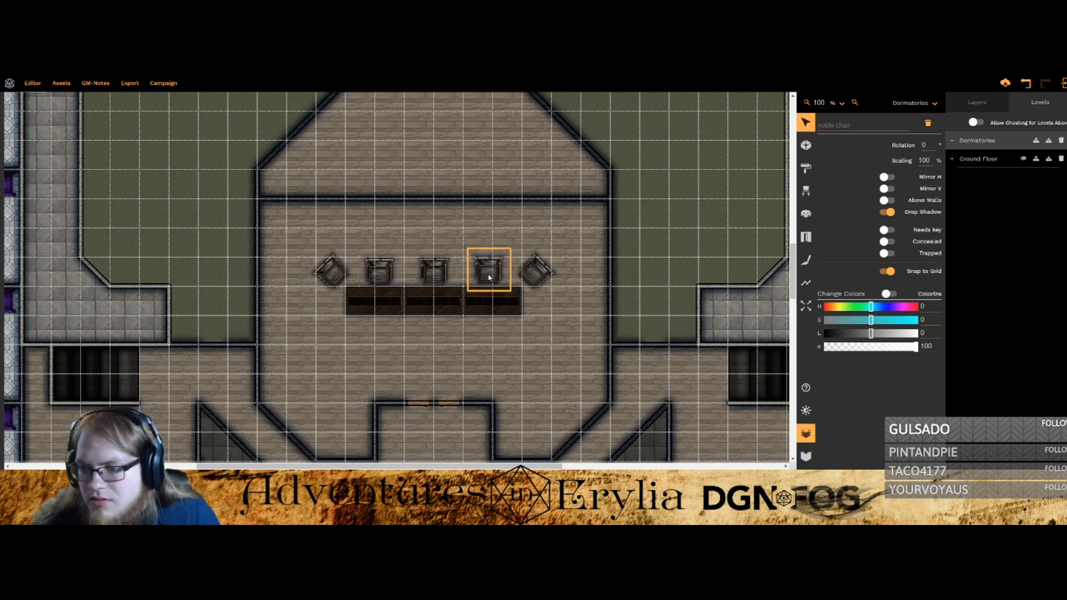
{"action": "left_click_drag", "start_coordinate": [381, 270], "coordinate": [377, 262]}
{"action": "left_click_drag", "start_coordinate": [488, 271], "coordinate": [491, 261]}
{"action": "left_click_drag", "start_coordinate": [432, 269], "coordinate": [432, 265]}
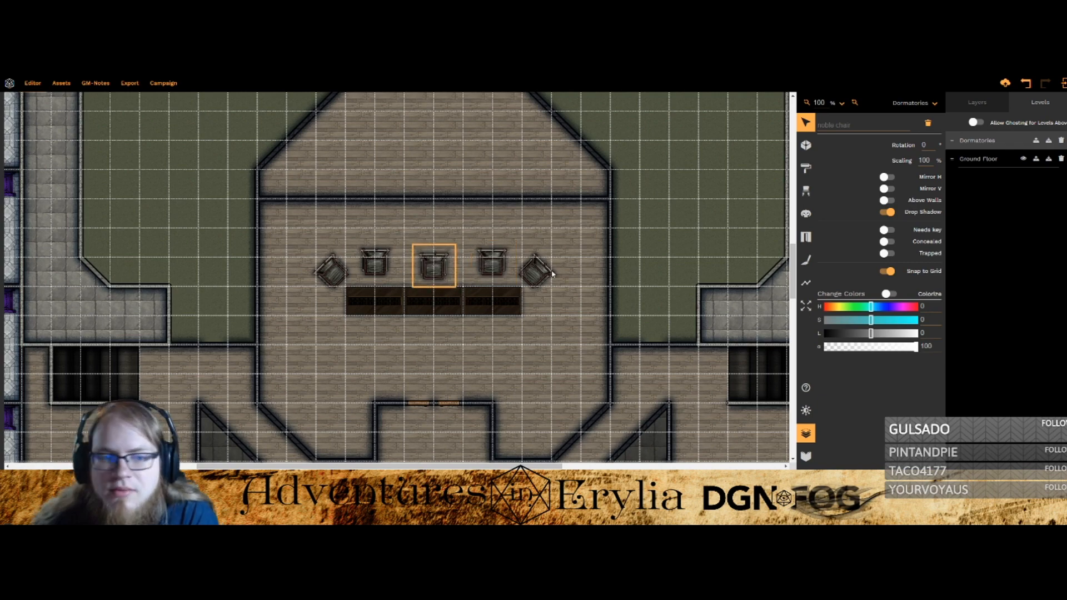
Step: Search the props for rugs, try the Modern square rug south of the tables and undo its placement
{"action": "left_click", "coordinate": [806, 191]}
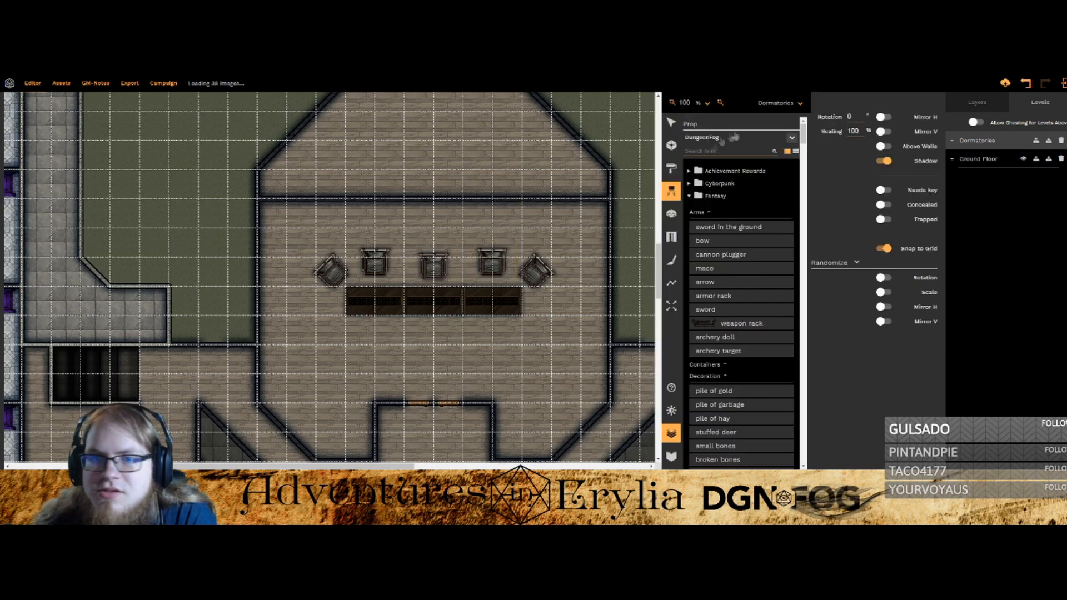
{"action": "type", "text": "rug"}
{"action": "left_click", "coordinate": [712, 201]}
{"action": "left_click", "coordinate": [689, 234]}
{"action": "left_click", "coordinate": [739, 279]}
{"action": "left_click", "coordinate": [434, 359]}
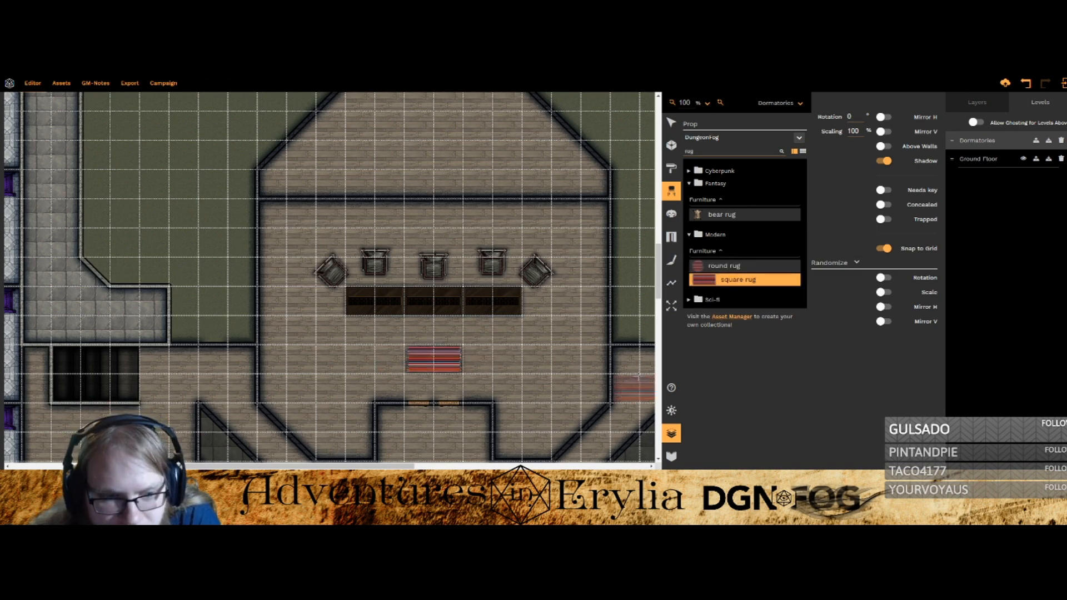
{"action": "key", "text": "ctrl+z"}
{"action": "left_click", "coordinate": [704, 300]}
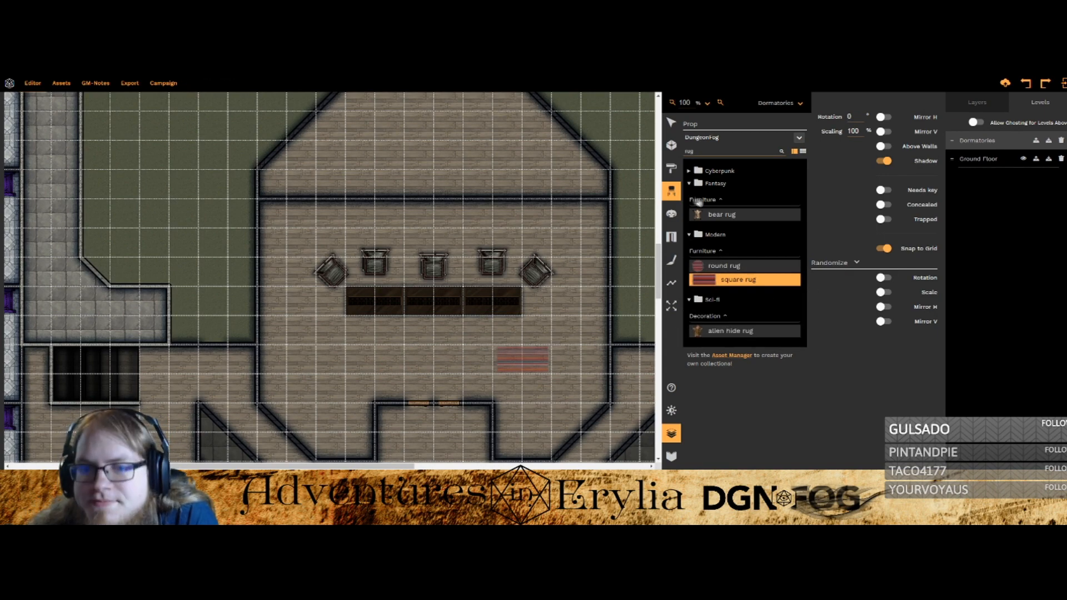
Step: Search the props for carpets and place the red Fantasy square carpet at 180° rotation along the south side of the tables
{"action": "left_click", "coordinate": [689, 171]}
{"action": "key", "text": "BackSpace"}
{"action": "key", "text": "BackSpace"}
{"action": "key", "text": "BackSpace"}
{"action": "type", "text": "carpet"}
{"action": "left_click", "coordinate": [698, 255]}
{"action": "scroll", "coordinate": [442, 356], "scroll_direction": "down", "scroll_amount": 12}
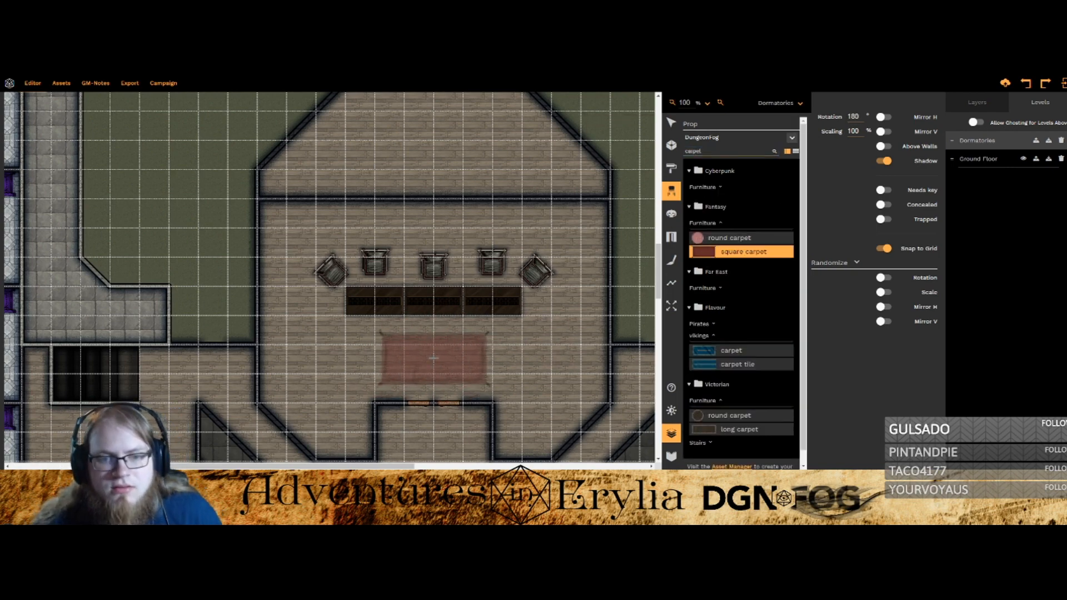
{"action": "left_click", "coordinate": [433, 337]}
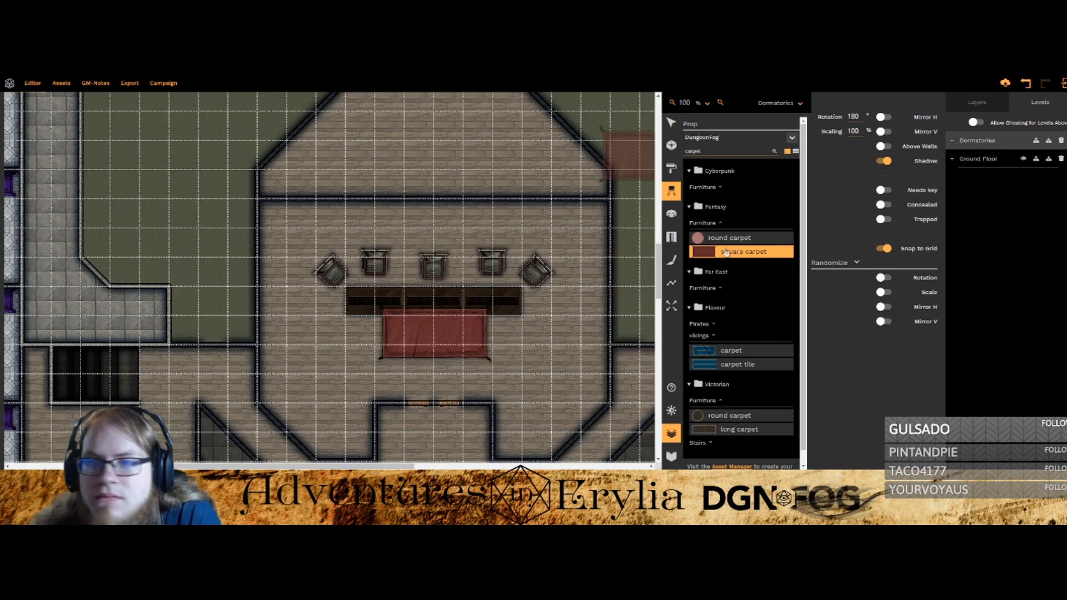
Step: Reorder the Guild Master's Chamber contents so the three tables lie at the front and the square carpet lies beneath everything
{"action": "left_click", "coordinate": [977, 102]}
{"action": "left_click_drag", "start_coordinate": [953, 159], "coordinate": [954, 310]}
{"action": "left_click_drag", "start_coordinate": [953, 251], "coordinate": [958, 160]}
{"action": "left_click_drag", "start_coordinate": [953, 270], "coordinate": [955, 177]}
{"action": "left_click_drag", "start_coordinate": [951, 288], "coordinate": [955, 179]}
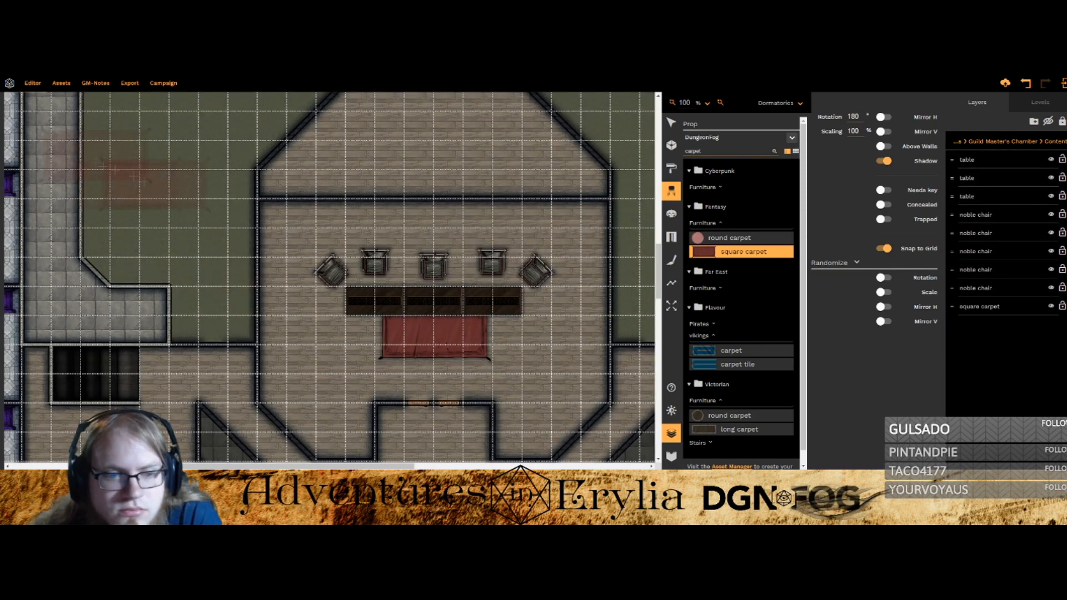
Step: Find the Church scroll props and lay overlapping rotated scrolls on the west and east ends of the tables
{"action": "double_click", "coordinate": [702, 151]}
{"action": "type", "text": "ink"}
{"action": "left_click", "coordinate": [746, 191]}
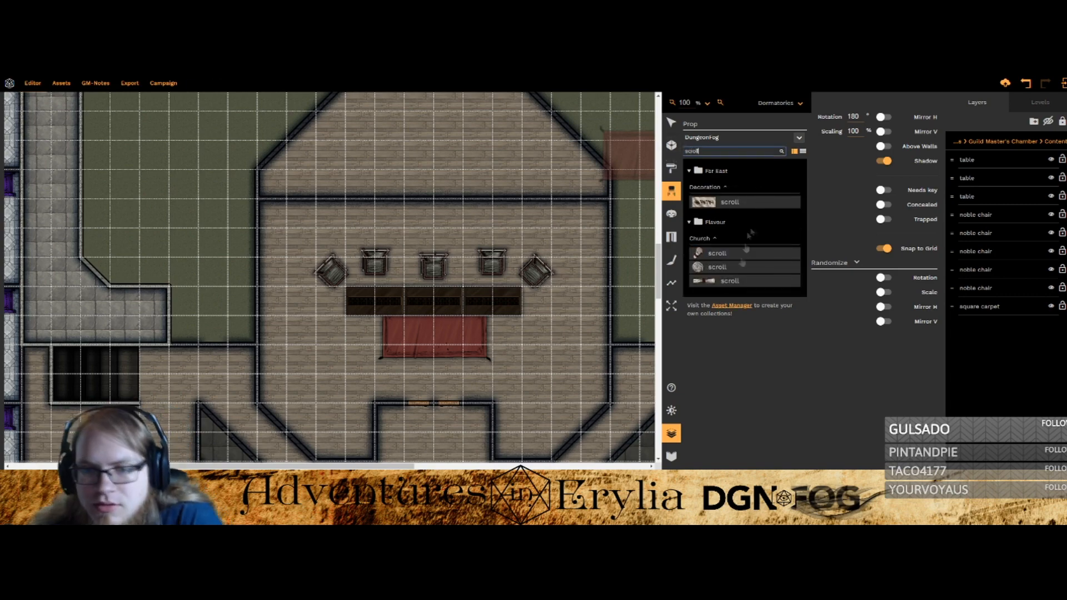
{"action": "left_click", "coordinate": [708, 287]}
{"action": "scroll", "coordinate": [367, 303], "scroll_direction": "up", "scroll_amount": 1}
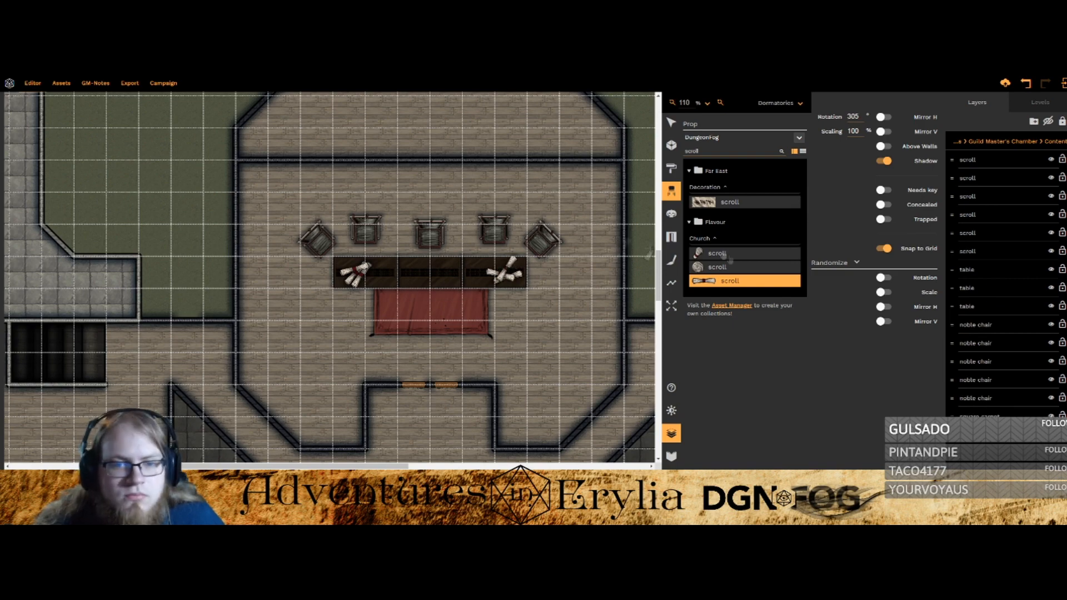
{"action": "left_click", "coordinate": [672, 122]}
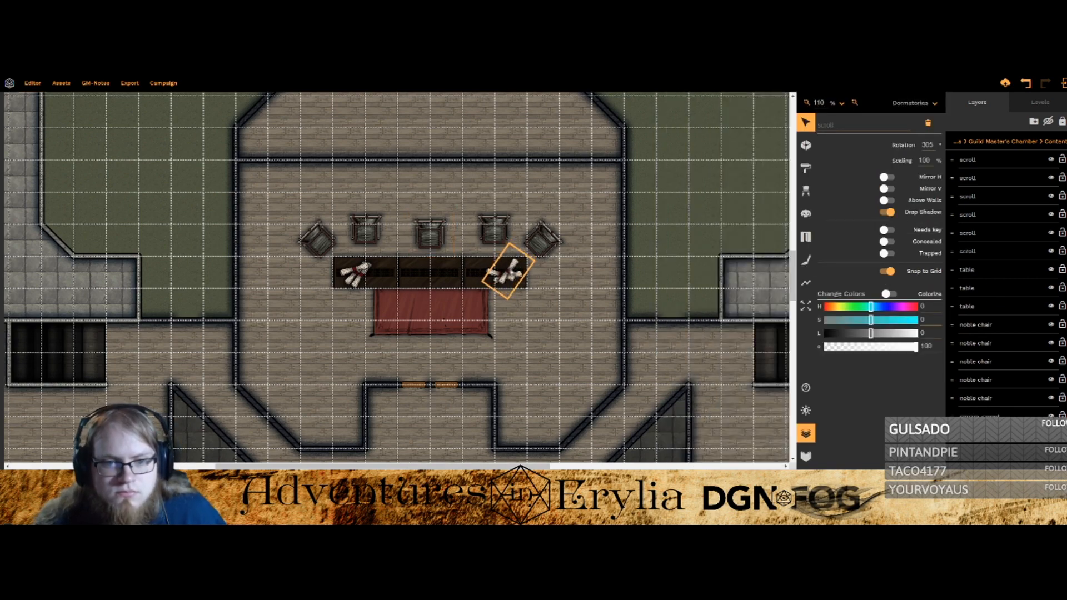
Step: Search the props for piles and place a pile of books on the tables beside the eastern scrolls
{"action": "left_click", "coordinate": [806, 190]}
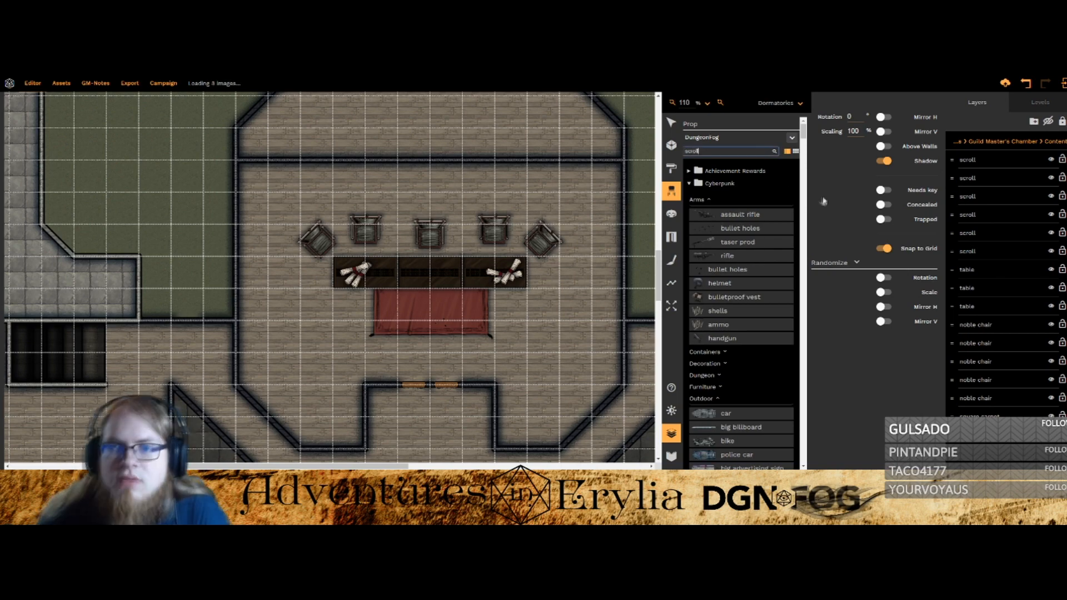
{"action": "left_click", "coordinate": [730, 202]}
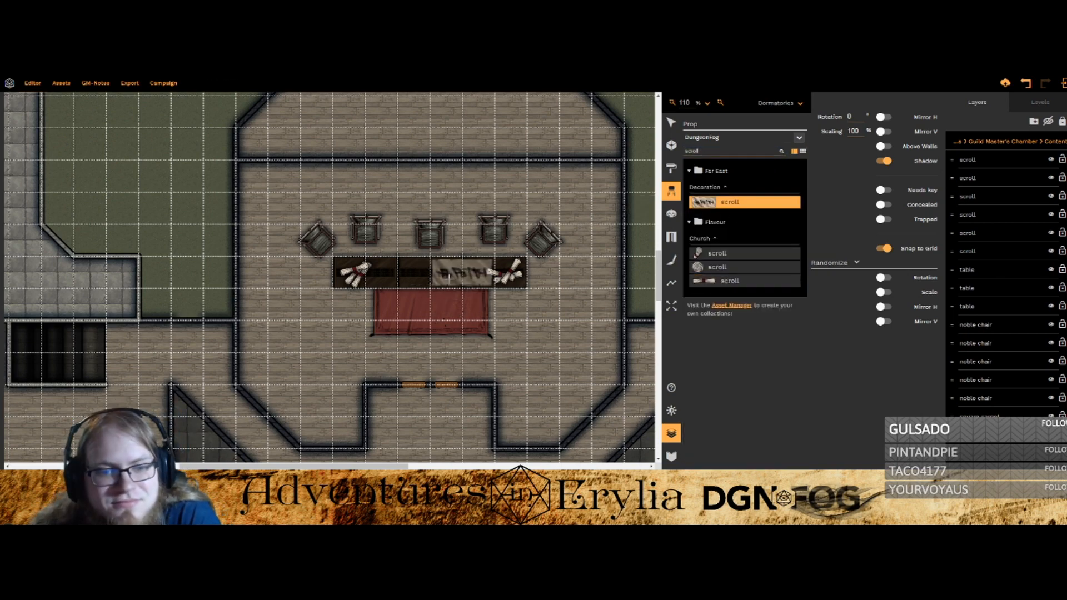
{"action": "left_click_drag", "start_coordinate": [702, 151], "coordinate": [678, 152]}
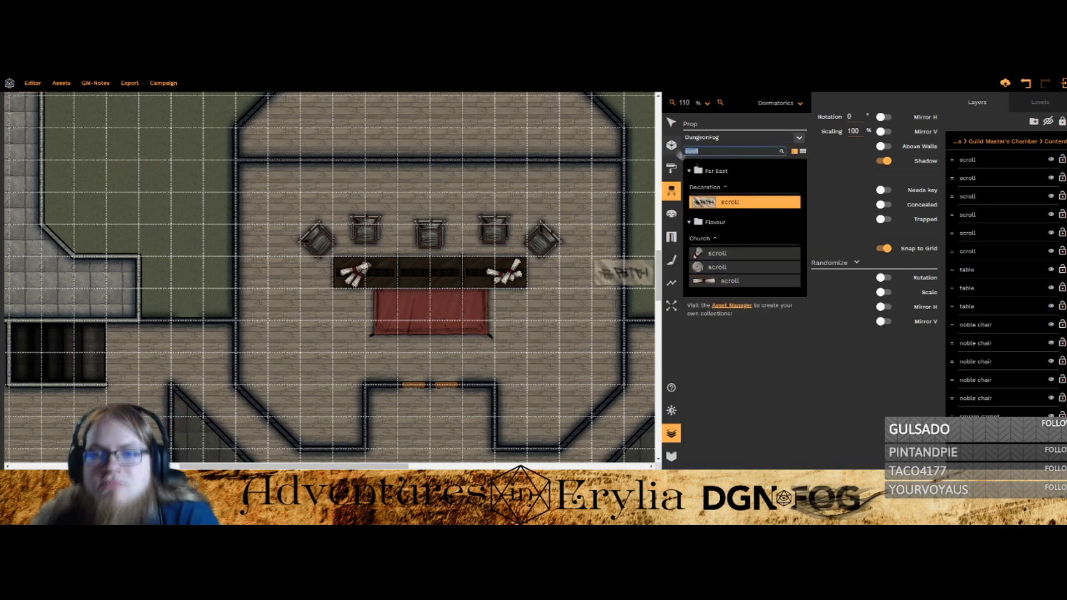
{"action": "left_click", "coordinate": [703, 202]}
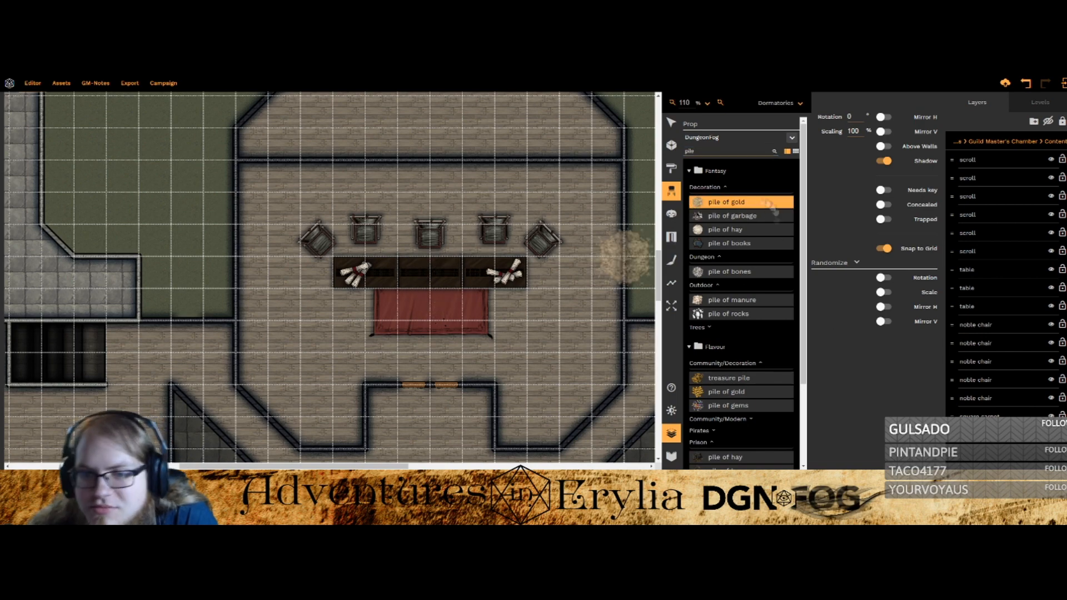
{"action": "left_click", "coordinate": [703, 243]}
{"action": "scroll", "coordinate": [704, 301], "scroll_direction": "down", "scroll_amount": 3}
{"action": "left_click_drag", "start_coordinate": [455, 276], "coordinate": [523, 243]}
{"action": "scroll", "coordinate": [523, 243], "scroll_direction": "down", "scroll_amount": 1}
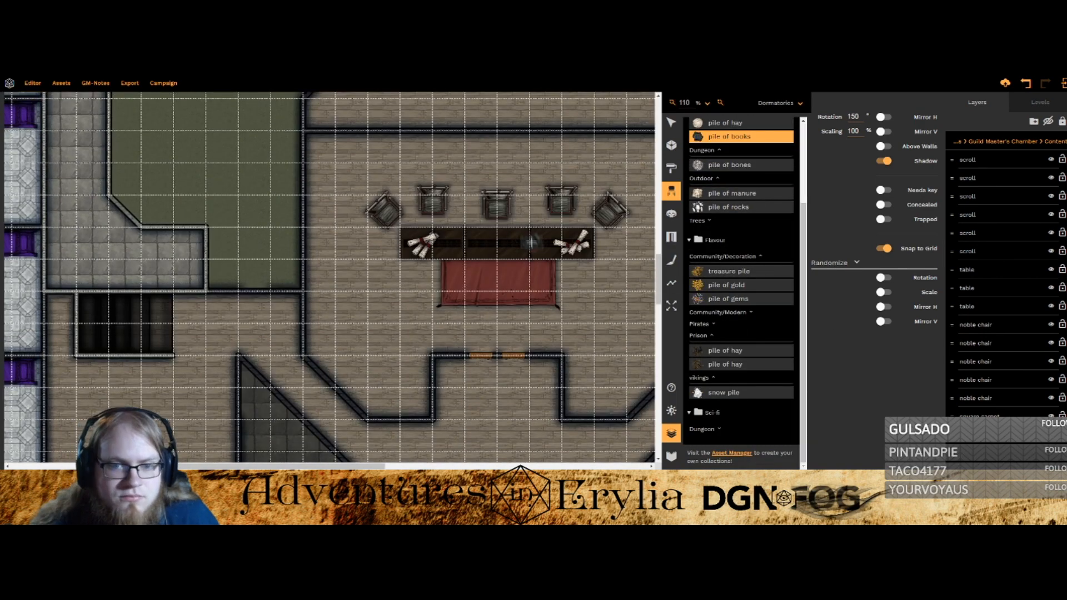
{"action": "scroll", "coordinate": [717, 159], "scroll_direction": "up", "scroll_amount": 3}
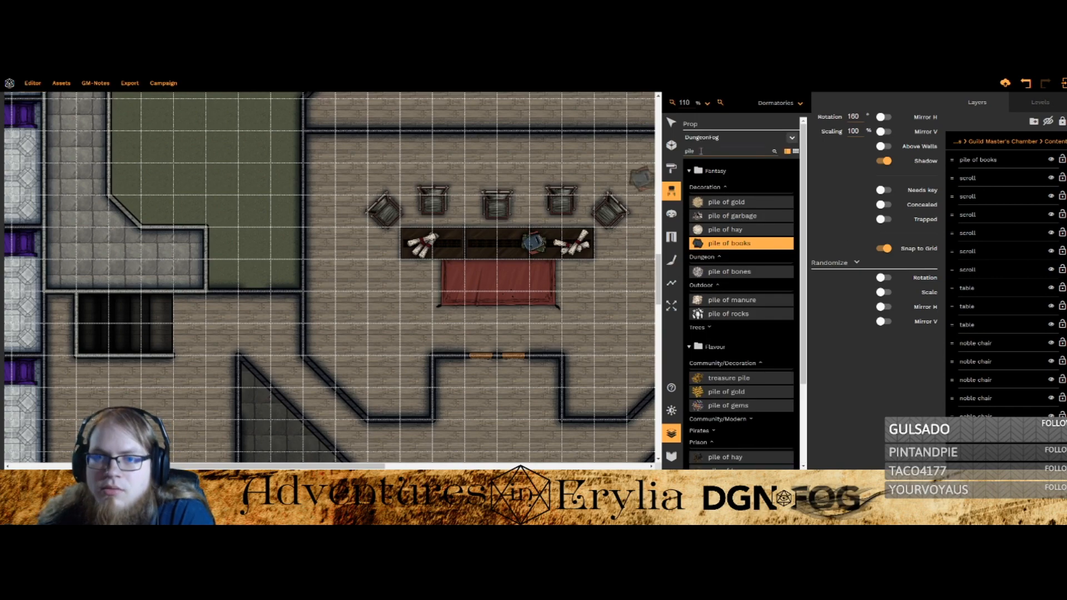
Step: Place the blue Vikings carpet at 75% scaling on the middle table
{"action": "left_click", "coordinate": [696, 352]}
{"action": "scroll", "coordinate": [488, 244], "scroll_direction": "up", "scroll_amount": 2}
{"action": "scroll", "coordinate": [488, 244], "scroll_direction": "down", "scroll_amount": 1}
{"action": "double_click", "coordinate": [862, 130]}
{"action": "type", "text": "30"}
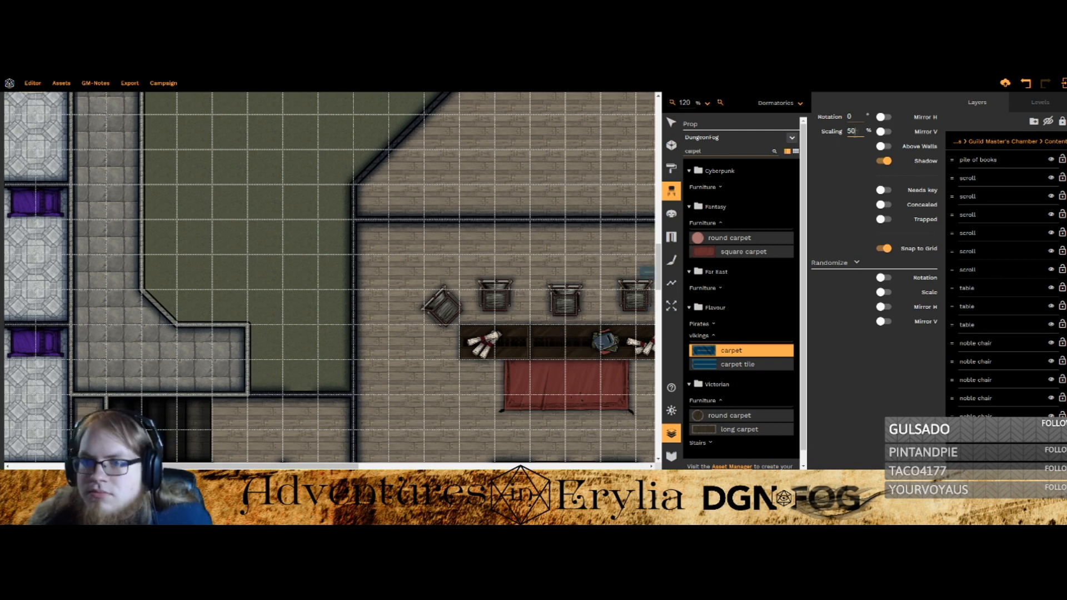
{"action": "left_click", "coordinate": [565, 341]}
{"action": "left_click_drag", "start_coordinate": [530, 412], "coordinate": [442, 356]}
Step: Try the Vikings carpet tile, place a Victorian long carpet north of the chairs, and undo that placement
{"action": "left_click", "coordinate": [737, 364]}
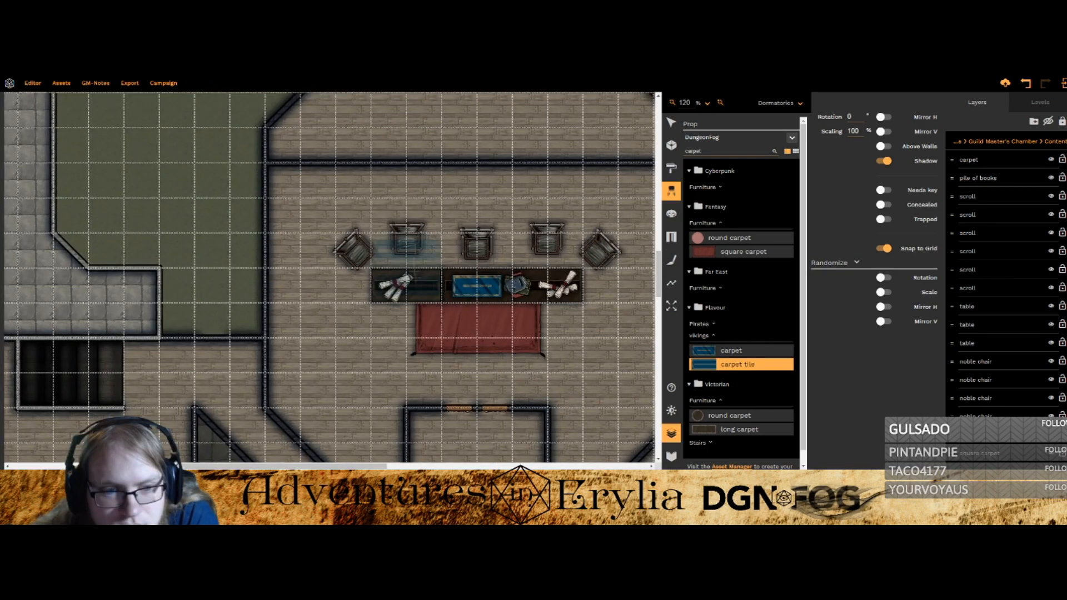
{"action": "scroll", "coordinate": [740, 389], "scroll_direction": "down", "scroll_amount": 1}
{"action": "left_click", "coordinate": [739, 415]}
{"action": "left_click", "coordinate": [477, 197]}
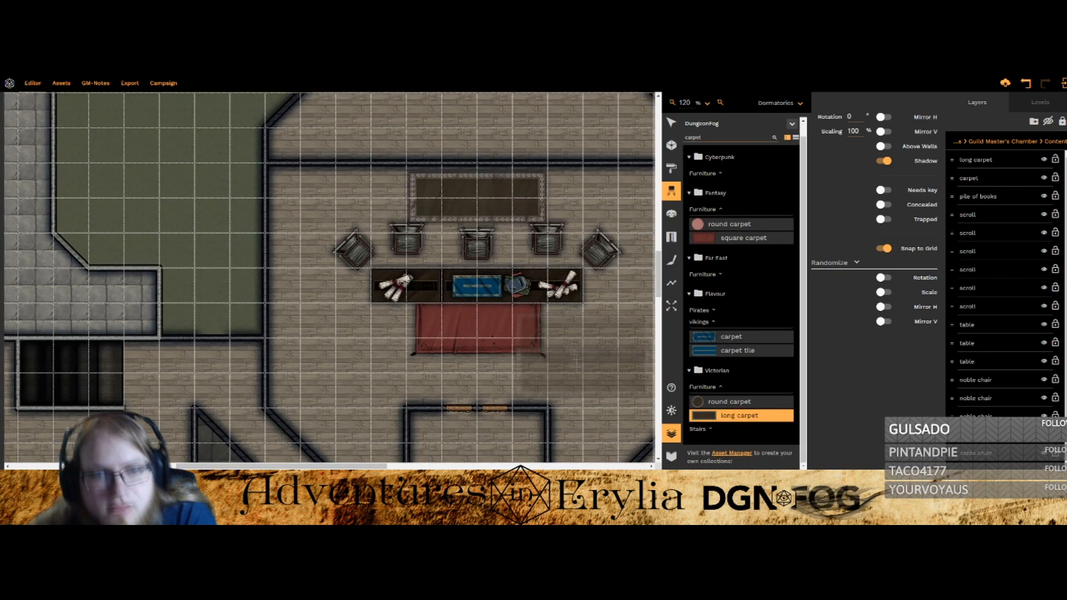
{"action": "key", "text": "ctrl+z"}
Step: Delete the blue Vikings carpet from the middle table
{"action": "left_click", "coordinate": [671, 122]}
{"action": "left_click", "coordinate": [486, 283]}
{"action": "left_click_drag", "start_coordinate": [481, 284], "coordinate": [469, 304]}
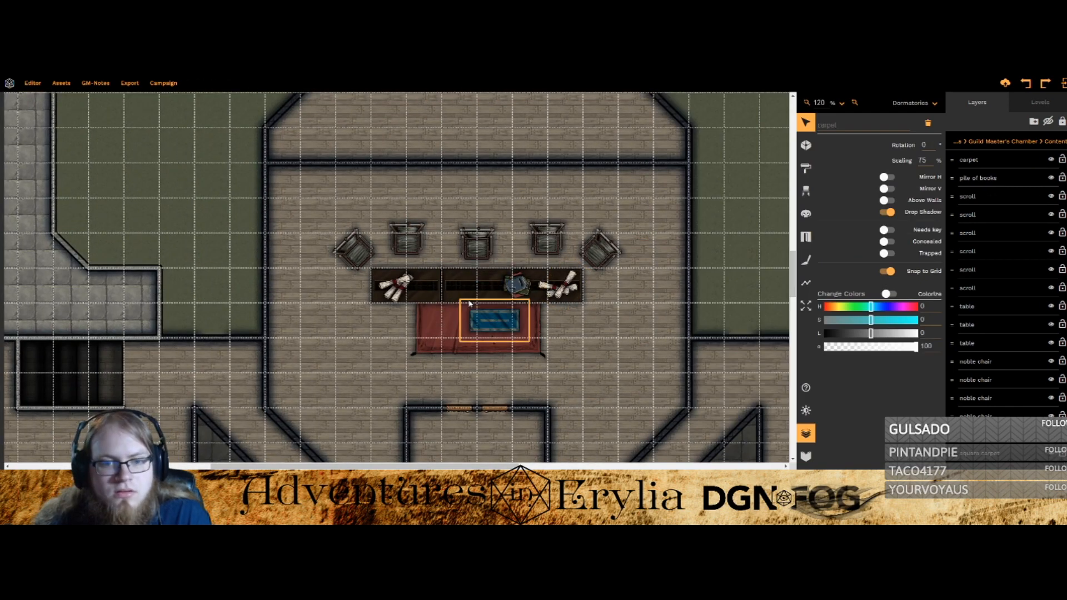
{"action": "key", "text": "Delete"}
Step: Place a Victorian long carpet at 50% scaling on the middle table
{"action": "left_click", "coordinate": [806, 191]}
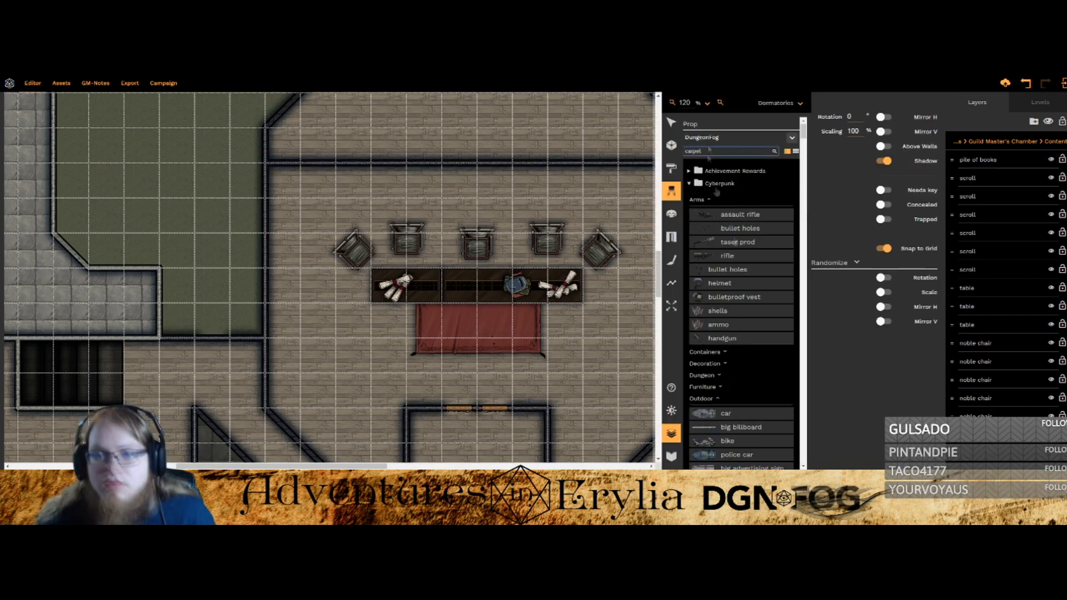
{"action": "left_click", "coordinate": [743, 429]}
{"action": "double_click", "coordinate": [853, 131]}
{"action": "type", "text": "50"}
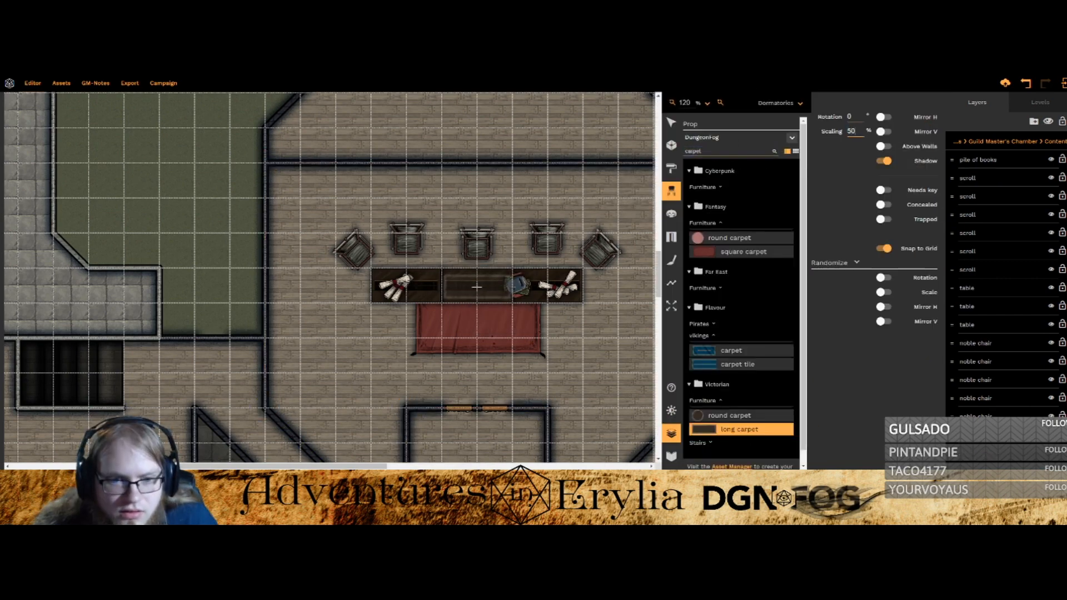
{"action": "left_click", "coordinate": [477, 287]}
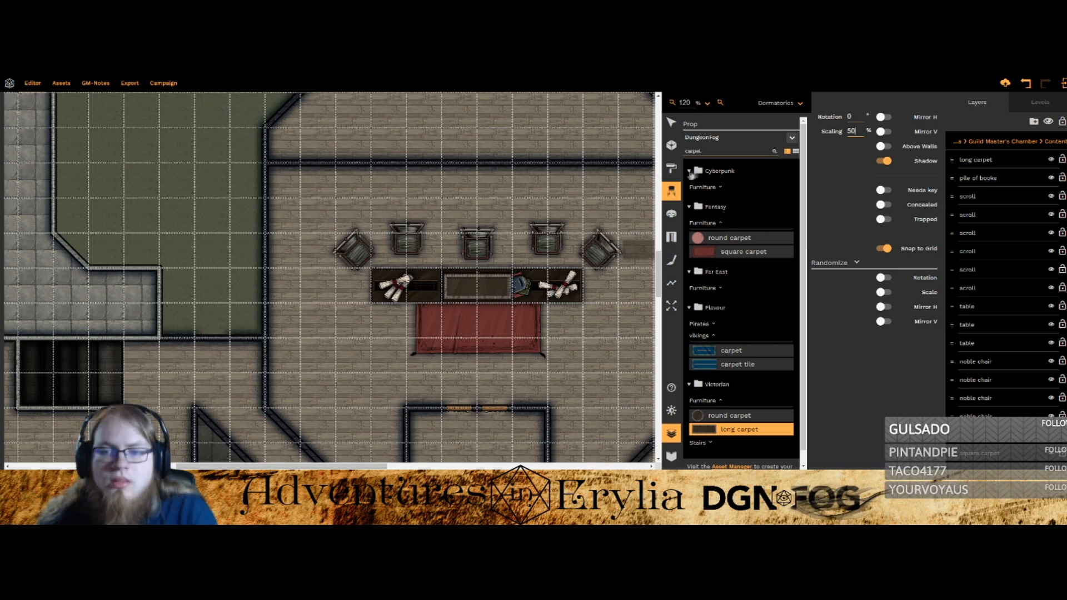
Step: Recolor the long carpet with hue 106, saturation 100 and lightness 17, and layer the pile of books above it
{"action": "left_click", "coordinate": [672, 122]}
{"action": "left_click", "coordinate": [489, 286]}
{"action": "left_click_drag", "start_coordinate": [871, 333], "coordinate": [891, 334]}
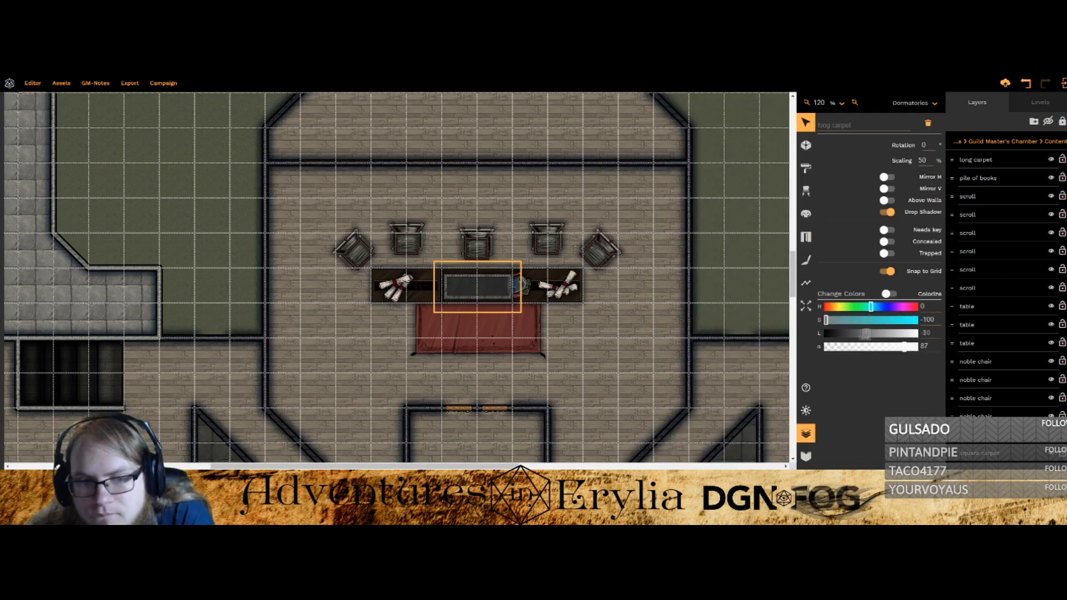
{"action": "left_click_drag", "start_coordinate": [828, 321], "coordinate": [918, 320]}
{"action": "left_click_drag", "start_coordinate": [826, 307], "coordinate": [891, 308]}
{"action": "left_click_drag", "start_coordinate": [480, 291], "coordinate": [478, 289]}
{"action": "left_click_drag", "start_coordinate": [1011, 173], "coordinate": [1011, 179]}
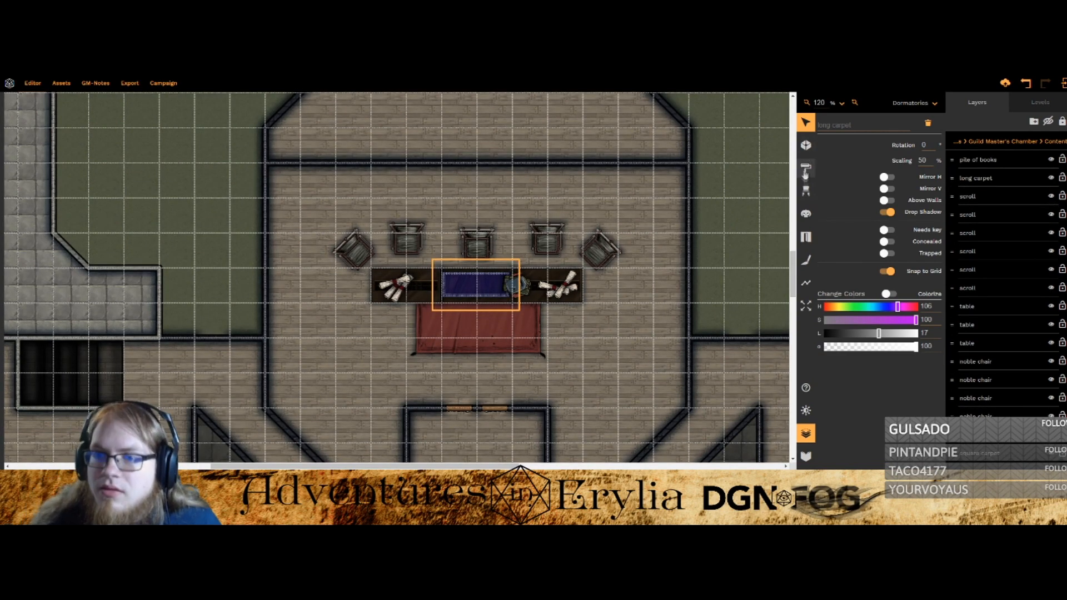
Step: Place four Victorian bookshelves along the chamber's north wall, two in the west corner and two in the east corner
{"action": "left_click", "coordinate": [805, 190]}
{"action": "left_click", "coordinate": [710, 149]}
{"action": "type", "text": "book"}
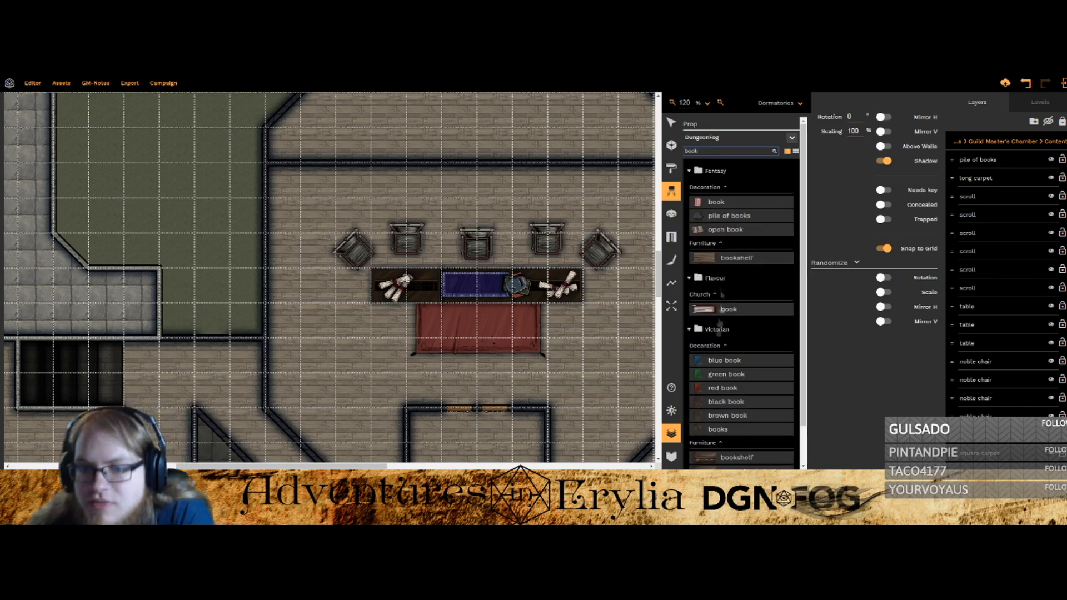
{"action": "left_click", "coordinate": [721, 347]}
{"action": "left_click", "coordinate": [737, 372]}
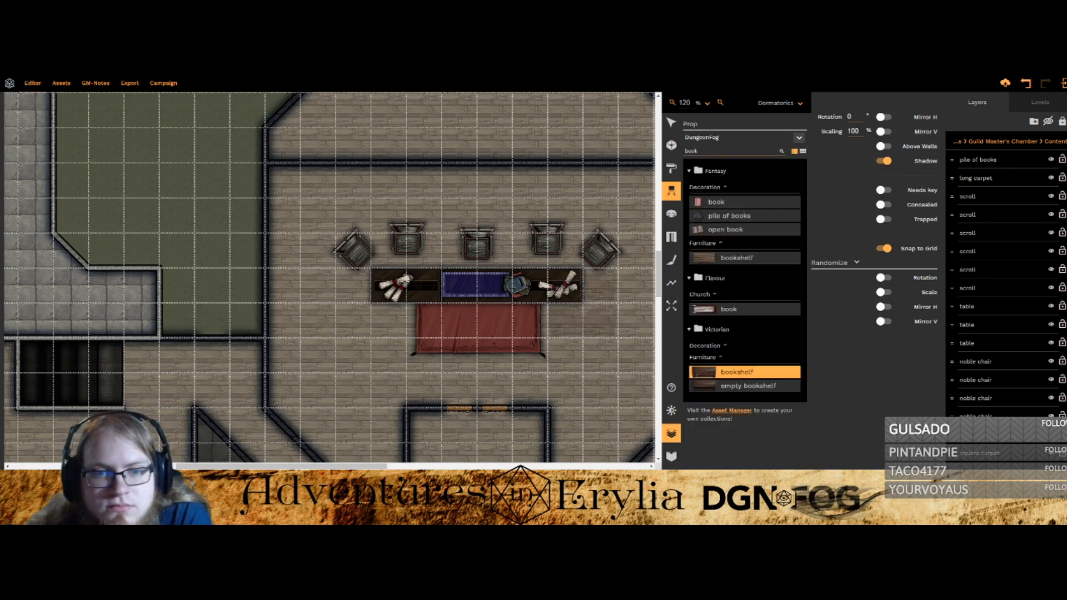
{"action": "left_click", "coordinate": [310, 181]}
{"action": "left_click", "coordinate": [376, 182]}
{"action": "left_click_drag", "start_coordinate": [629, 185], "coordinate": [533, 180]}
{"action": "left_click", "coordinate": [533, 181]}
{"action": "left_click", "coordinate": [461, 181]}
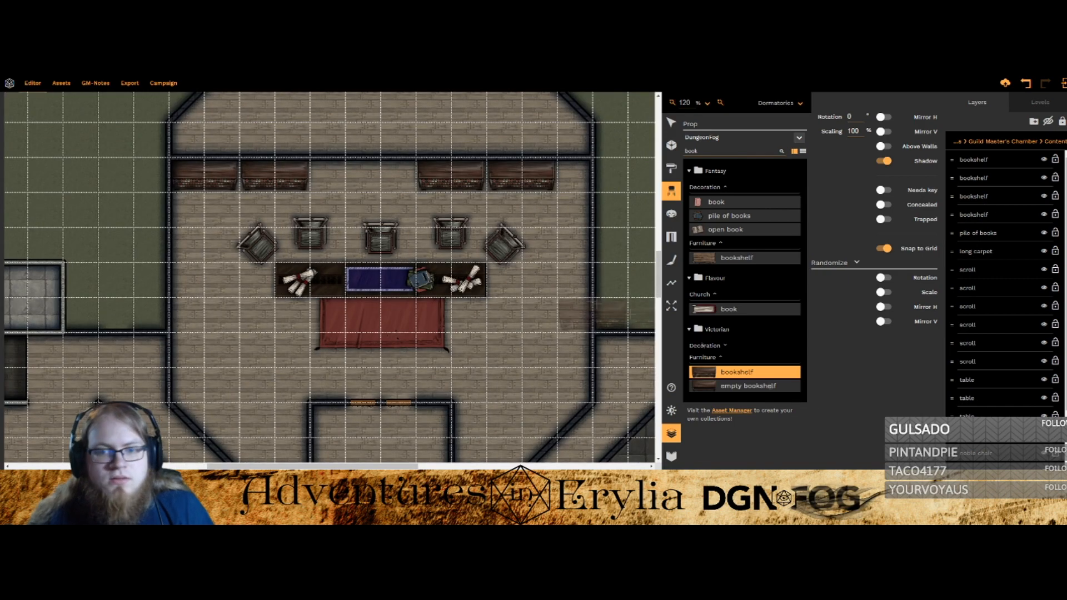
Step: Place empty bookshelves at 270° rotation, two spaced apart on the west wall and one vertically mirrored midway along the east wall
{"action": "left_click", "coordinate": [745, 386]}
{"action": "scroll", "coordinate": [571, 245], "scroll_direction": "down", "scroll_amount": 6}
{"action": "scroll", "coordinate": [578, 219], "scroll_direction": "down", "scroll_amount": 12}
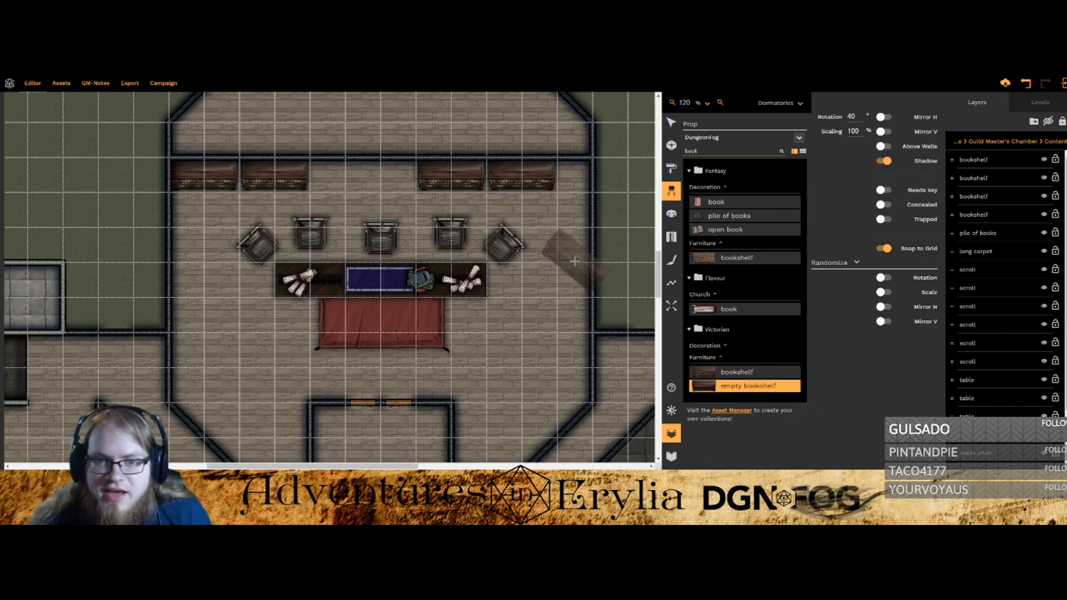
{"action": "left_click", "coordinate": [199, 365]}
{"action": "left_click", "coordinate": [199, 365]}
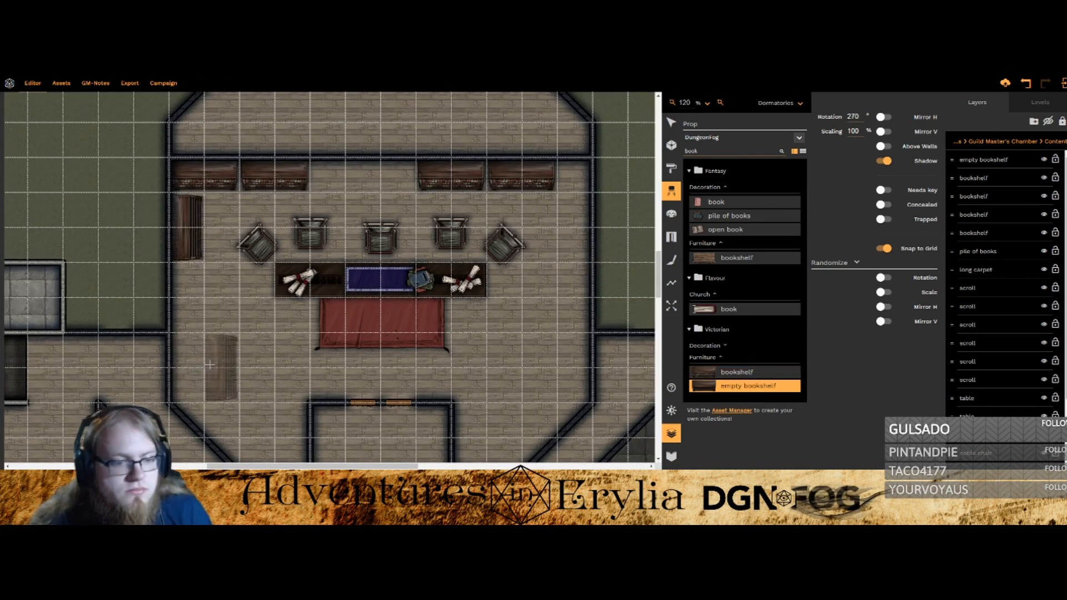
{"action": "key", "text": "h"}
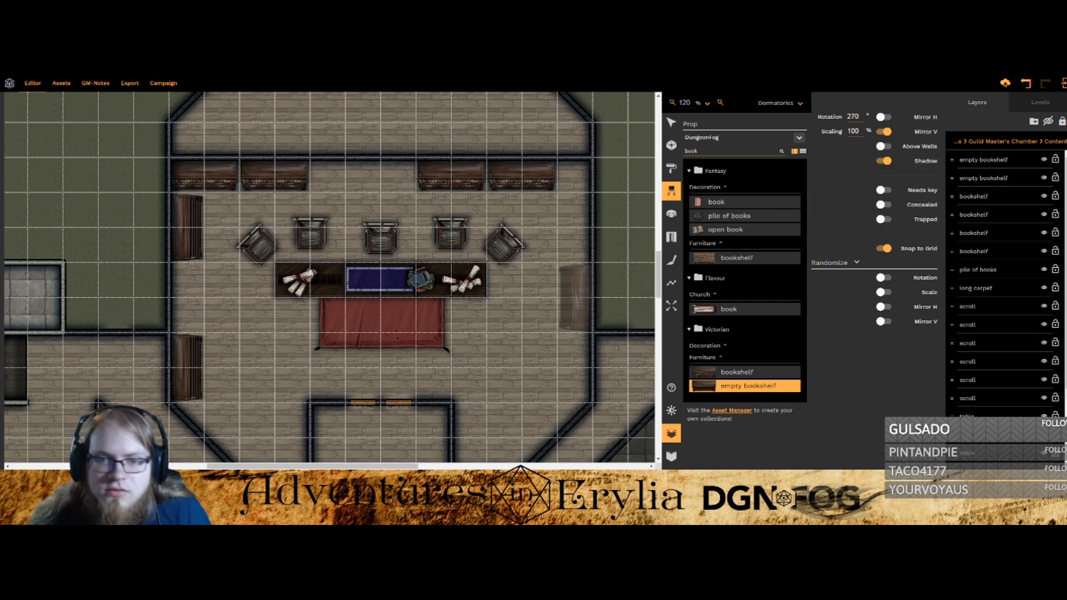
{"action": "left_click", "coordinate": [569, 293]}
Step: Place filled bookshelves on both sides of the east wall's empty one and in the gap between the west wall's two shelves
{"action": "left_click", "coordinate": [743, 372]}
{"action": "scroll", "coordinate": [558, 238], "scroll_direction": "up", "scroll_amount": 5}
{"action": "scroll", "coordinate": [557, 235], "scroll_direction": "up", "scroll_amount": 1}
{"action": "left_click", "coordinate": [574, 227]}
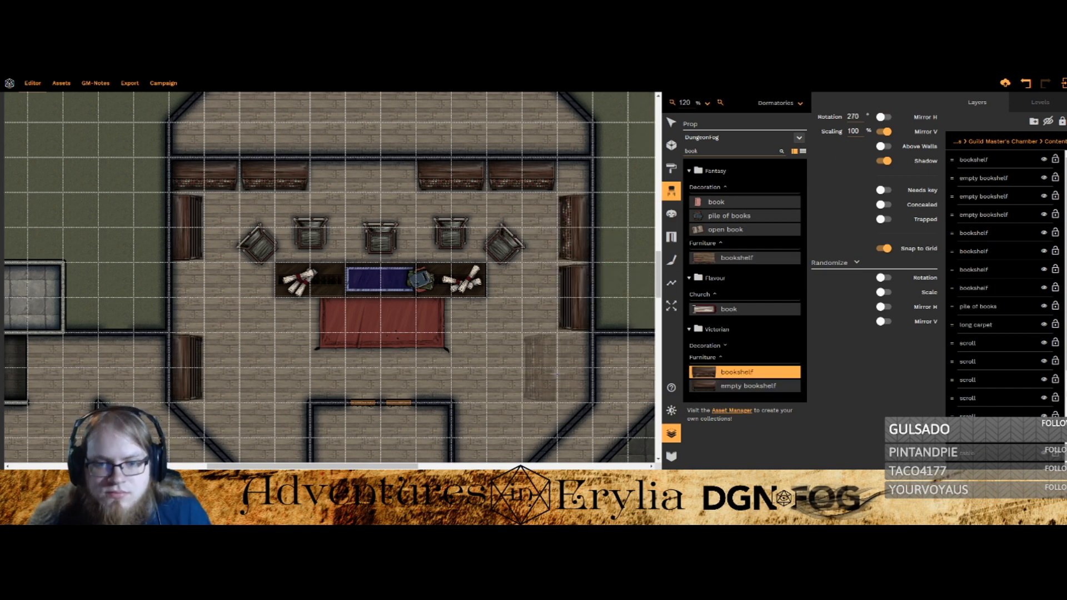
{"action": "left_click", "coordinate": [574, 367]}
{"action": "scroll", "coordinate": [259, 276], "scroll_direction": "up", "scroll_amount": 17}
{"action": "scroll", "coordinate": [199, 295], "scroll_direction": "down", "scroll_amount": 20}
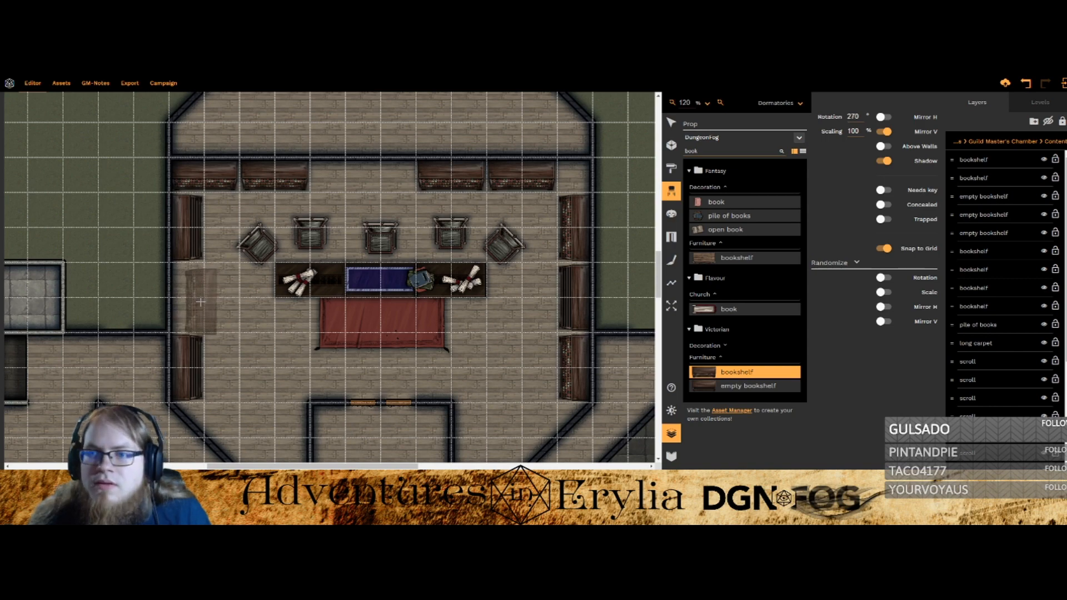
{"action": "key", "text": "v"}
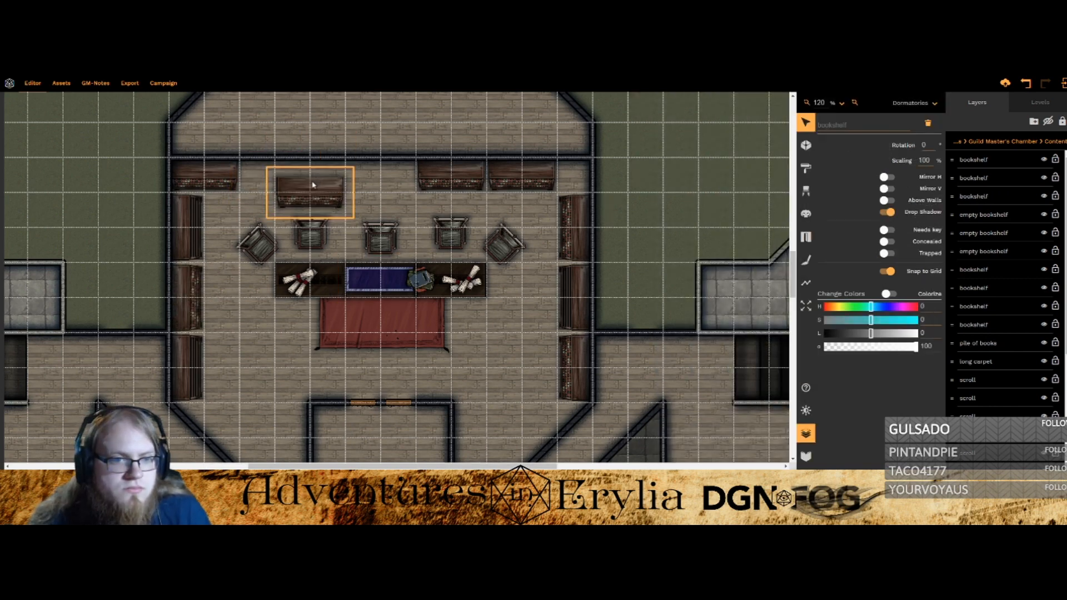
Step: Replace the two bookshelves at the west end of the chamber's north wall with two adjacent Victorian bookshelves
{"action": "key", "text": "Delete"}
{"action": "left_click", "coordinate": [226, 176]}
{"action": "key", "text": "Delete"}
{"action": "left_click", "coordinate": [805, 168]}
{"action": "left_click", "coordinate": [805, 191]}
{"action": "left_click", "coordinate": [722, 151]}
{"action": "type", "text": "book"}
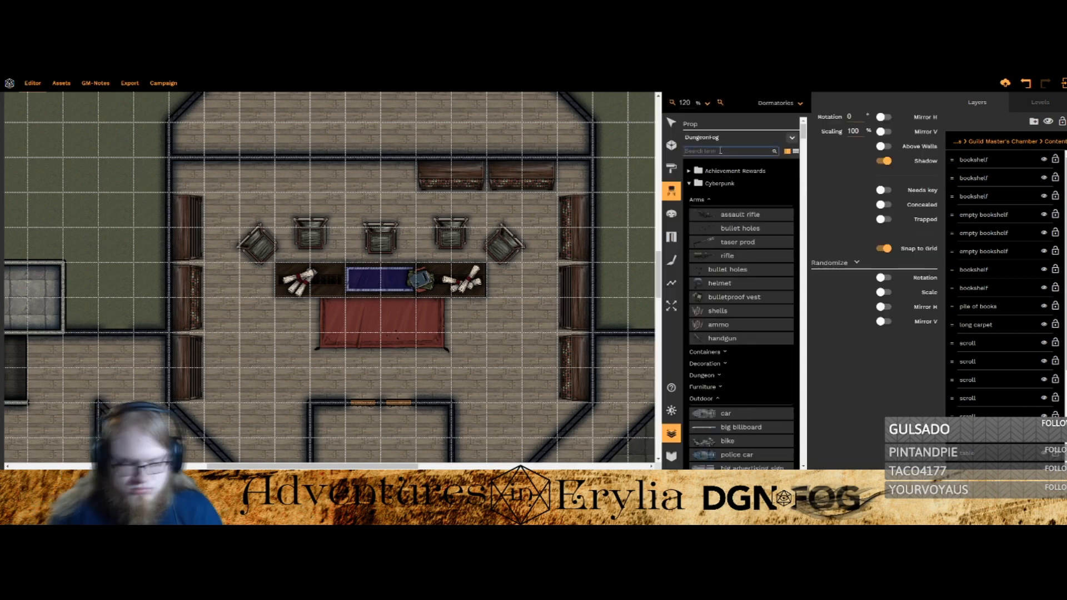
{"action": "left_click", "coordinate": [239, 175]}
{"action": "left_click", "coordinate": [310, 176]}
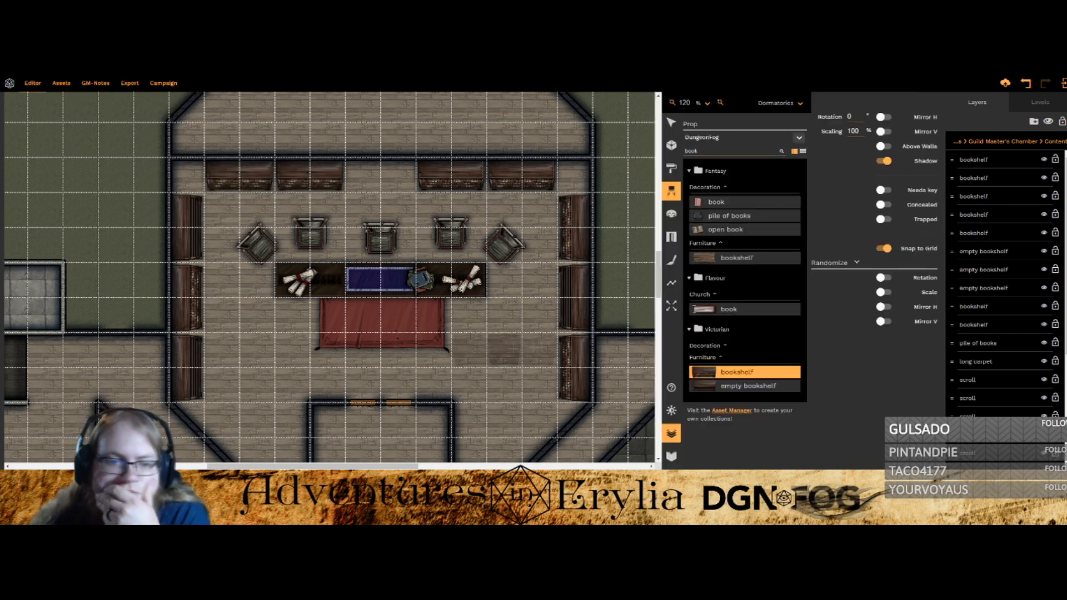
Step: Try an empty brazier and a filled brazier on either side of the chamber's south door, and remove them
{"action": "double_click", "coordinate": [692, 151]}
{"action": "type", "text": "brazier"}
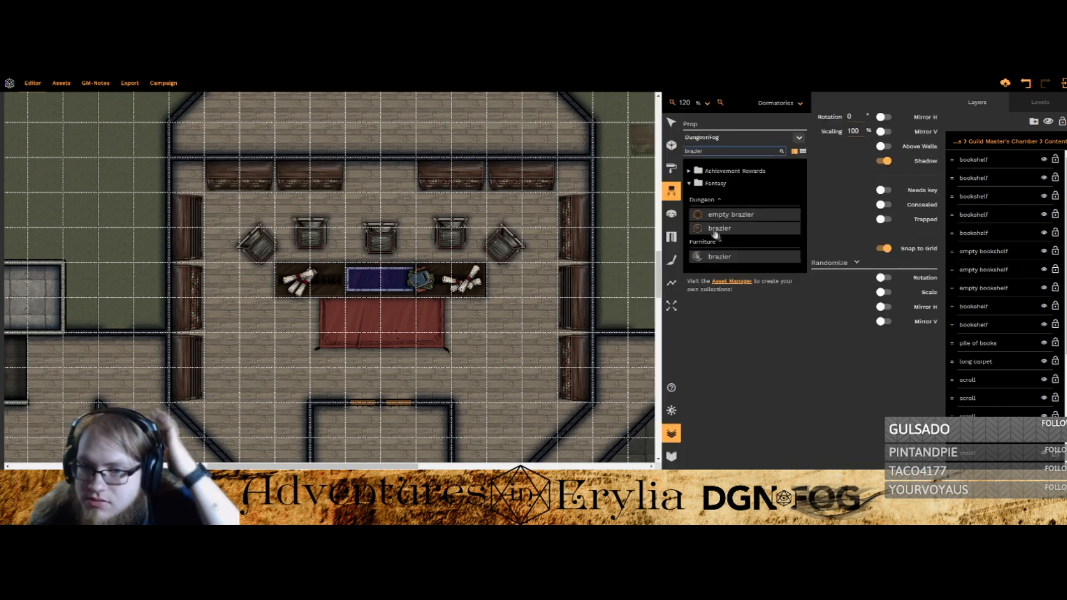
{"action": "left_click", "coordinate": [731, 215]}
{"action": "left_click", "coordinate": [292, 384]}
{"action": "left_click", "coordinate": [720, 228]}
{"action": "left_click", "coordinate": [468, 384]}
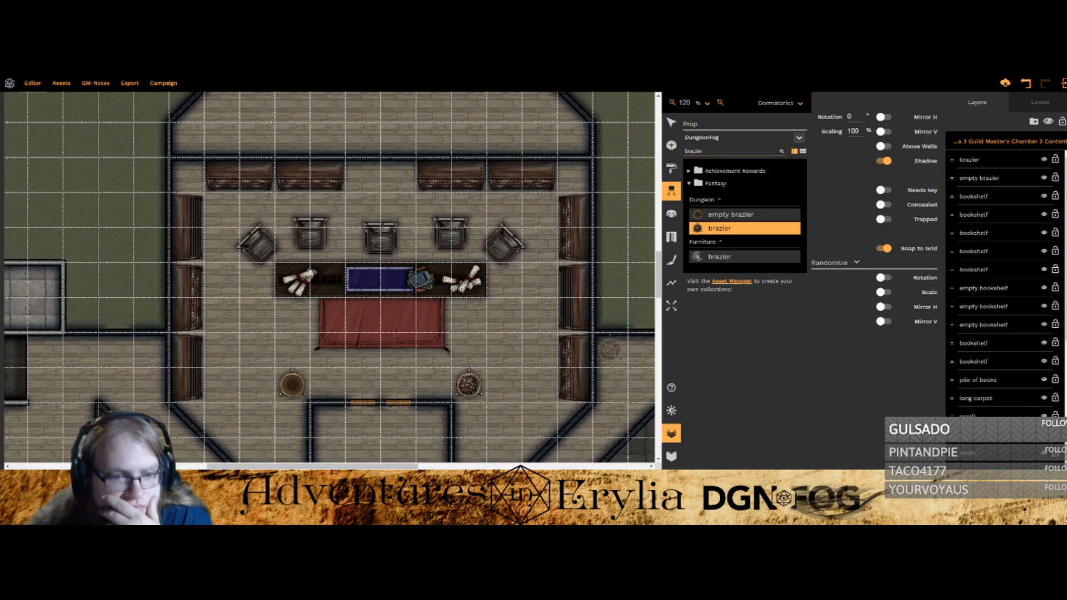
{"action": "scroll", "coordinate": [623, 330], "scroll_direction": "down", "scroll_amount": 1}
{"action": "left_click", "coordinate": [672, 122]}
{"action": "left_click_drag", "start_coordinate": [469, 300], "coordinate": [487, 319]}
{"action": "key", "text": "Delete"}
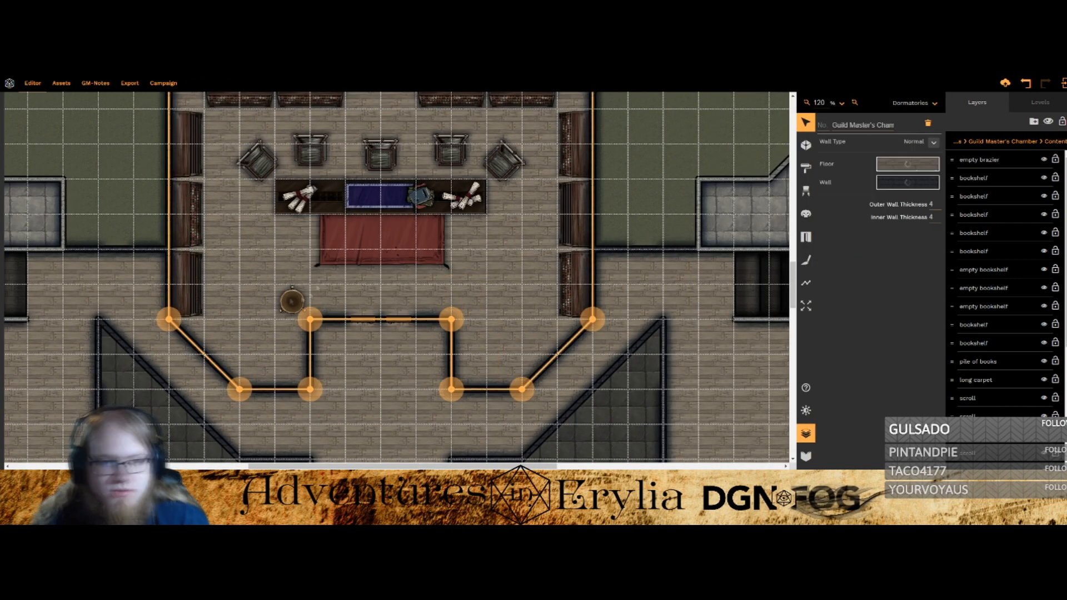
Step: Place a filled brazier in the chamber's southeast alcove and an empty brazier in its southwest alcove
{"action": "left_click", "coordinate": [806, 190]}
{"action": "left_click", "coordinate": [717, 151]}
{"action": "type", "text": "bra"}
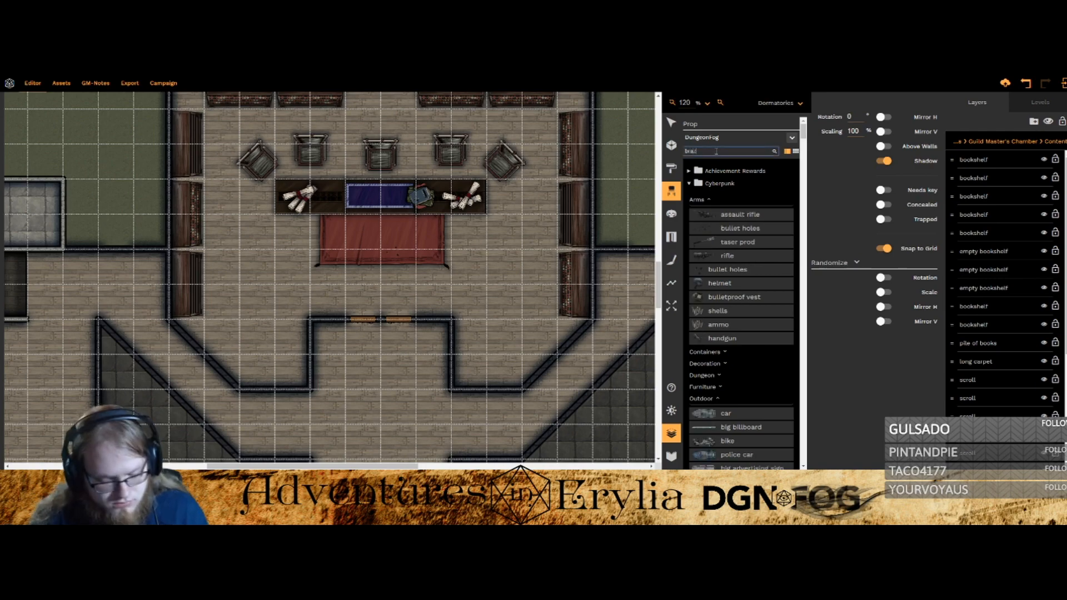
{"action": "type", "text": "zier"}
{"action": "left_click", "coordinate": [720, 228]}
{"action": "left_click", "coordinate": [504, 336]}
{"action": "left_click", "coordinate": [731, 215]}
{"action": "left_click", "coordinate": [256, 337]}
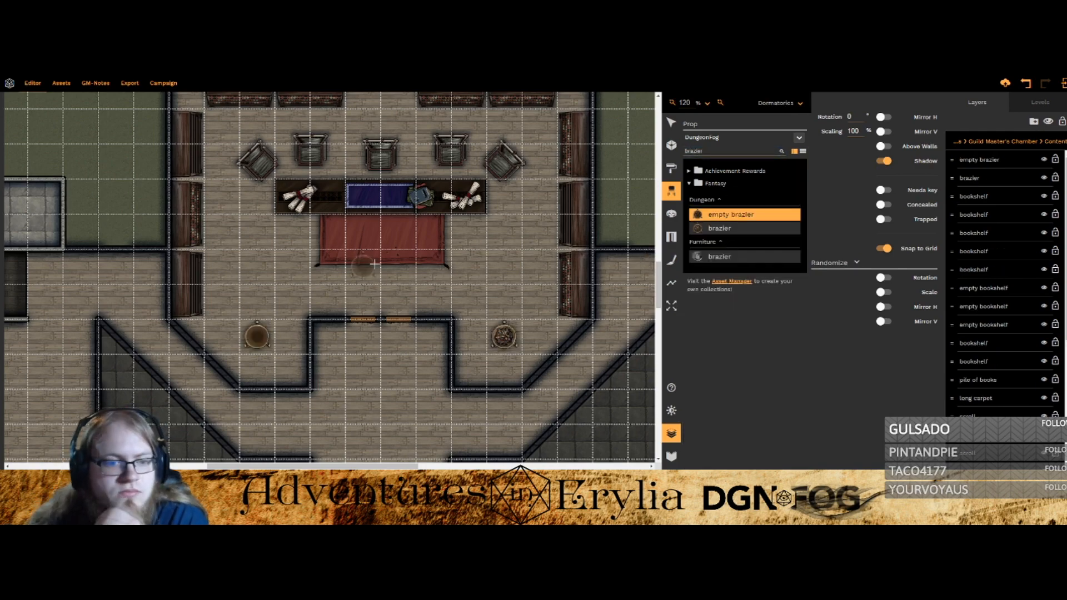
Step: Place a Fantasy round carpet at each of the two braziers and layer both braziers above the carpets
{"action": "double_click", "coordinate": [717, 151]}
{"action": "type", "text": "carp"}
{"action": "left_click", "coordinate": [730, 237]}
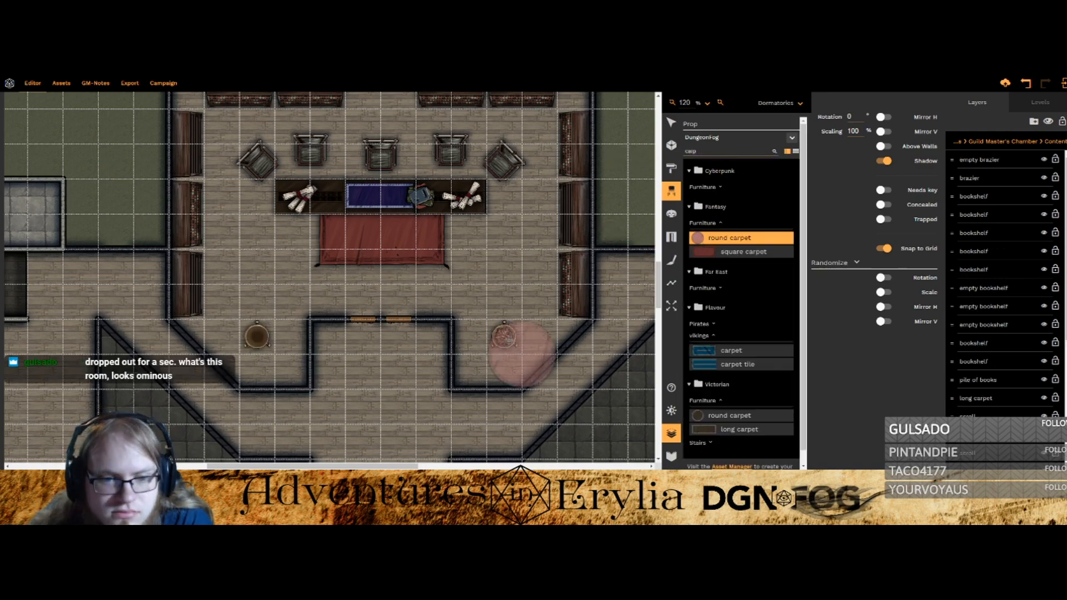
{"action": "left_click", "coordinate": [503, 336]}
{"action": "left_click", "coordinate": [257, 336]}
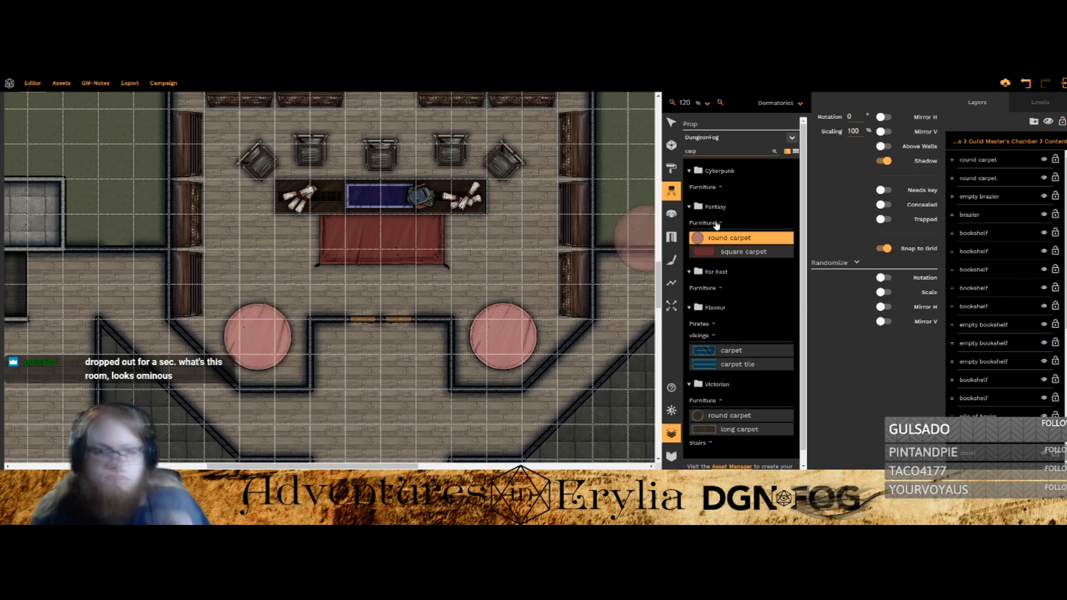
{"action": "left_click", "coordinate": [672, 122]}
{"action": "left_click_drag", "start_coordinate": [952, 196], "coordinate": [952, 160]}
{"action": "left_click_drag", "start_coordinate": [948, 216], "coordinate": [952, 160]}
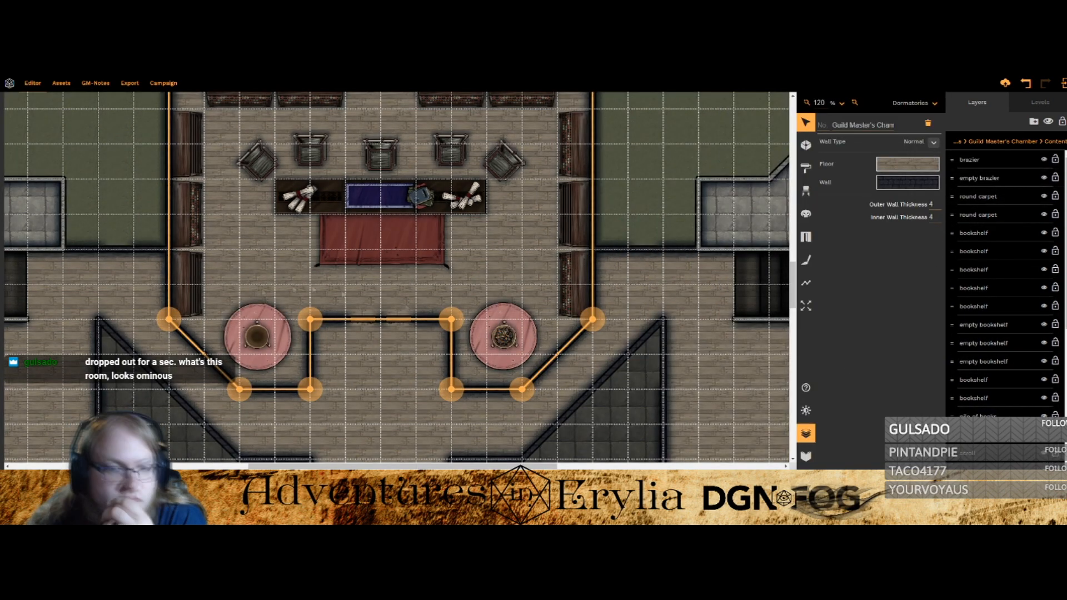
Step: Colorize the southwest round carpet with hue 265, saturation 65 and lightness 25
{"action": "left_click", "coordinate": [273, 350]}
{"action": "left_click", "coordinate": [890, 294]}
{"action": "left_click", "coordinate": [927, 306]}
{"action": "type", "text": "265"}
{"action": "key", "text": "Tab"}
{"action": "type", "text": "65"}
{"action": "key", "text": "Tab"}
{"action": "type", "text": "25"}
Step: Colorize the southeast round carpet with hue 265, saturation 70 and lightness 20
{"action": "left_click", "coordinate": [518, 341]}
{"action": "left_click", "coordinate": [518, 340]}
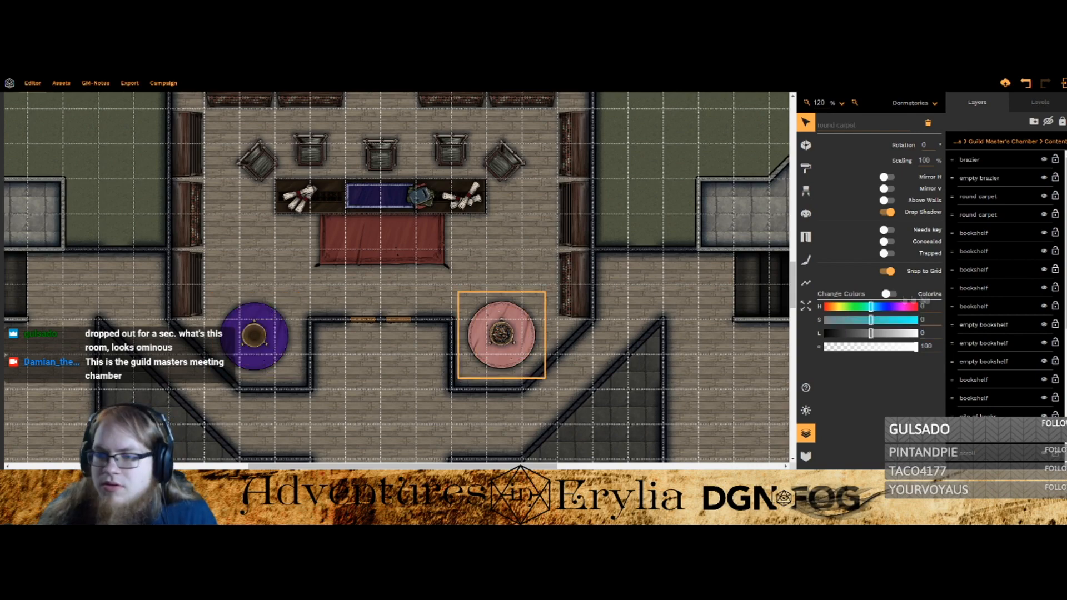
{"action": "left_click", "coordinate": [890, 294]}
{"action": "left_click", "coordinate": [927, 306]}
{"action": "type", "text": "265"}
{"action": "key", "text": "Tab"}
{"action": "type", "text": "70"}
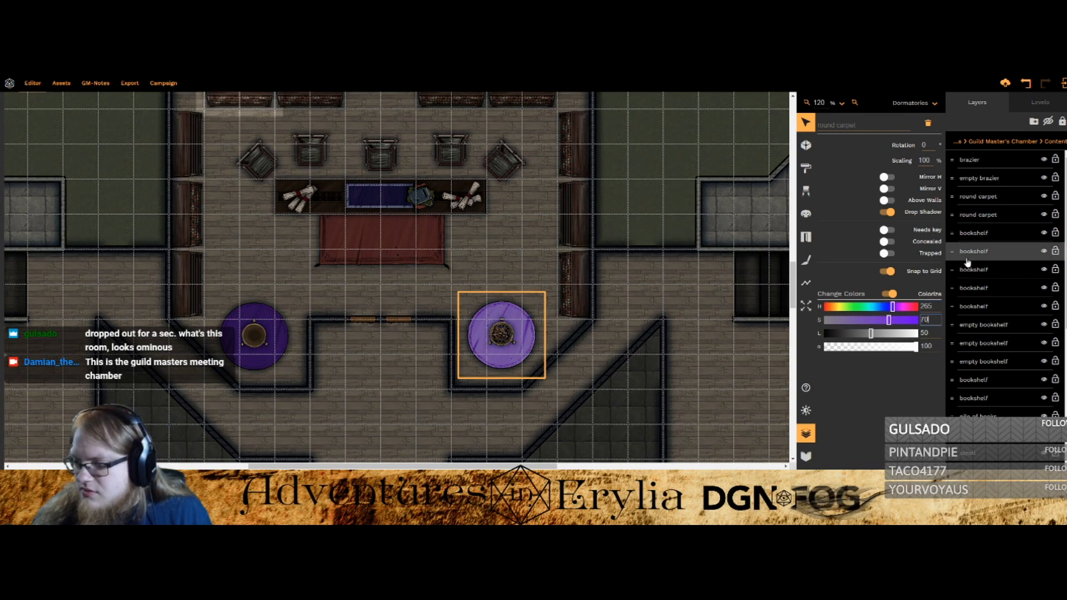
{"action": "key", "text": "Tab"}
{"action": "type", "text": "20"}
Step: Colorize the square carpet in front of the tables with hue 265, saturation 70 and lightness 34
{"action": "left_click", "coordinate": [382, 239]}
{"action": "left_click", "coordinate": [889, 294]}
{"action": "left_click", "coordinate": [927, 306]}
{"action": "type", "text": "265"}
{"action": "key", "text": "Tab"}
{"action": "type", "text": "70"}
{"action": "key", "text": "Tab"}
{"action": "type", "text": "20"}
{"action": "left_click_drag", "start_coordinate": [844, 333], "coordinate": [858, 337]}
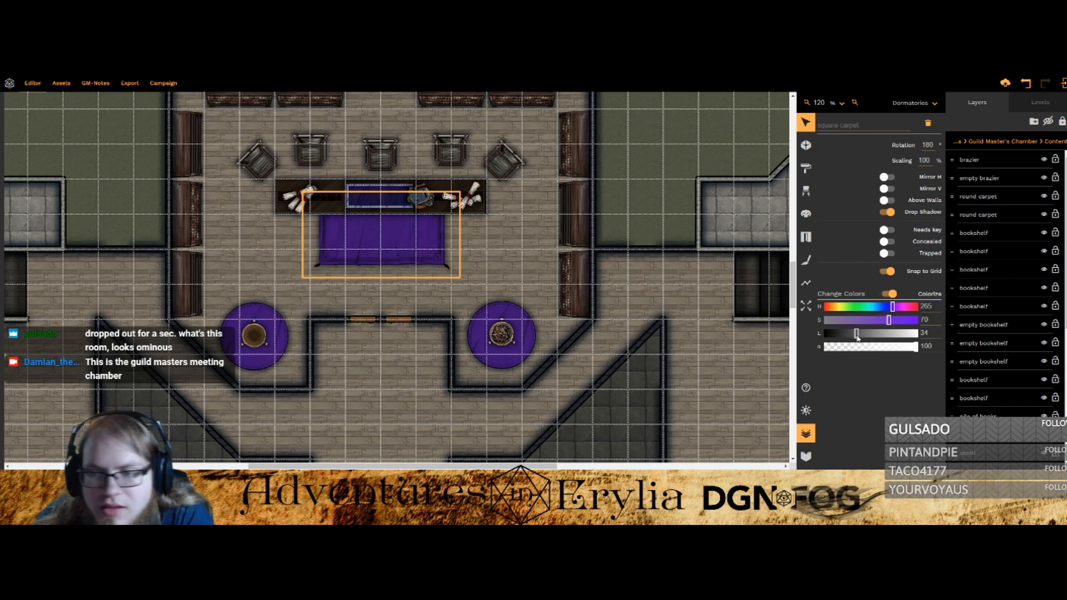
Step: Place both spiderwebs and white spider webs in the chamber's northeast and northwest corners
{"action": "left_click_drag", "start_coordinate": [548, 156], "coordinate": [594, 237]}
{"action": "left_click", "coordinate": [806, 191]}
{"action": "left_click", "coordinate": [723, 151]}
{"action": "type", "text": "web"}
{"action": "left_click", "coordinate": [726, 203]}
{"action": "left_click", "coordinate": [625, 176]}
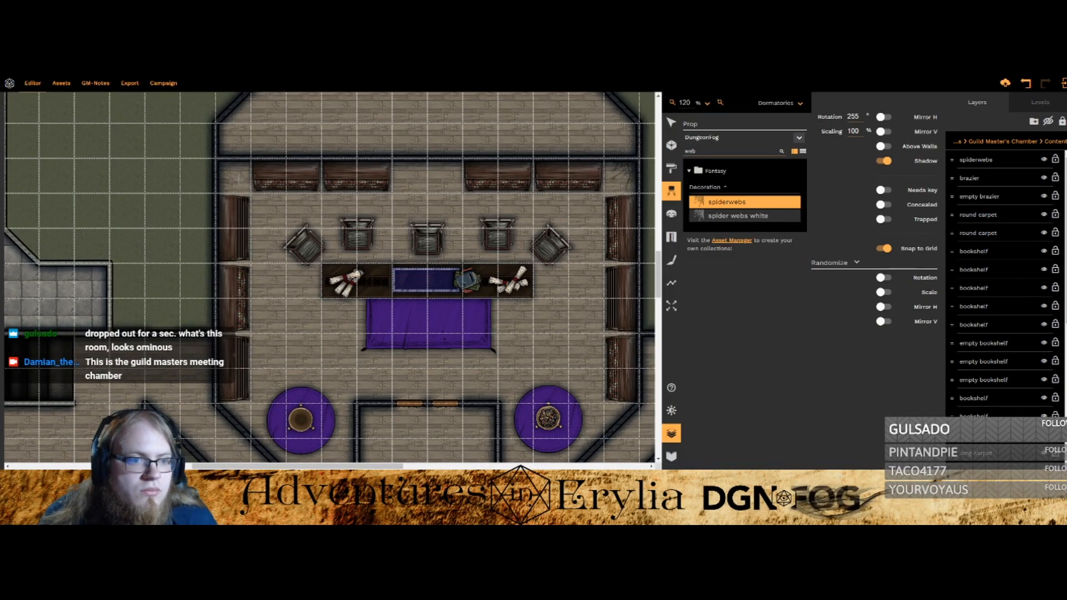
{"action": "left_click", "coordinate": [232, 176]}
{"action": "left_click", "coordinate": [718, 216]}
{"action": "left_click", "coordinate": [625, 174]}
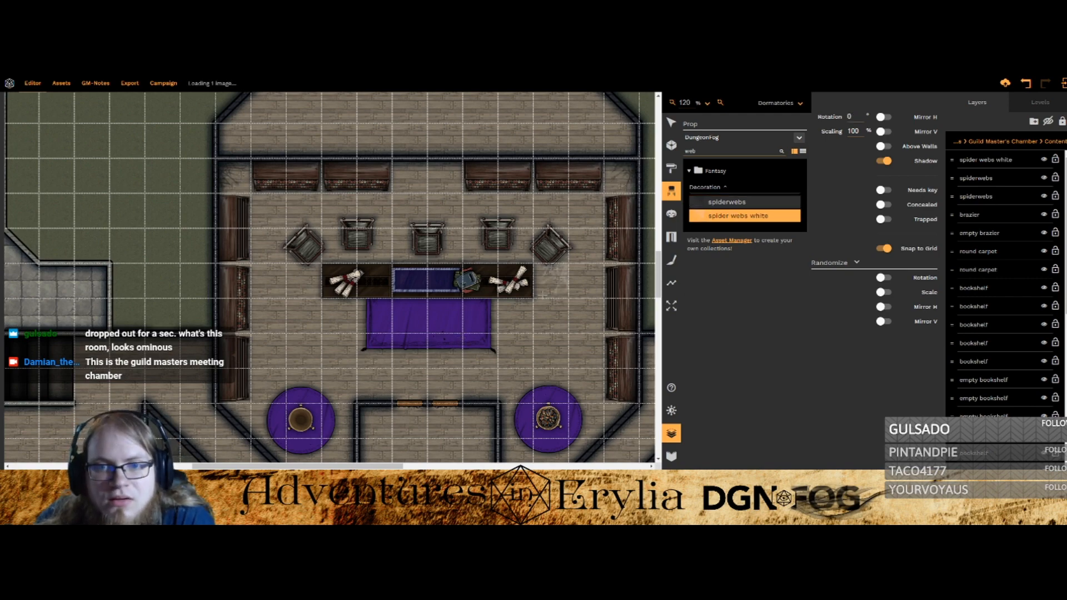
{"action": "left_click", "coordinate": [233, 174]}
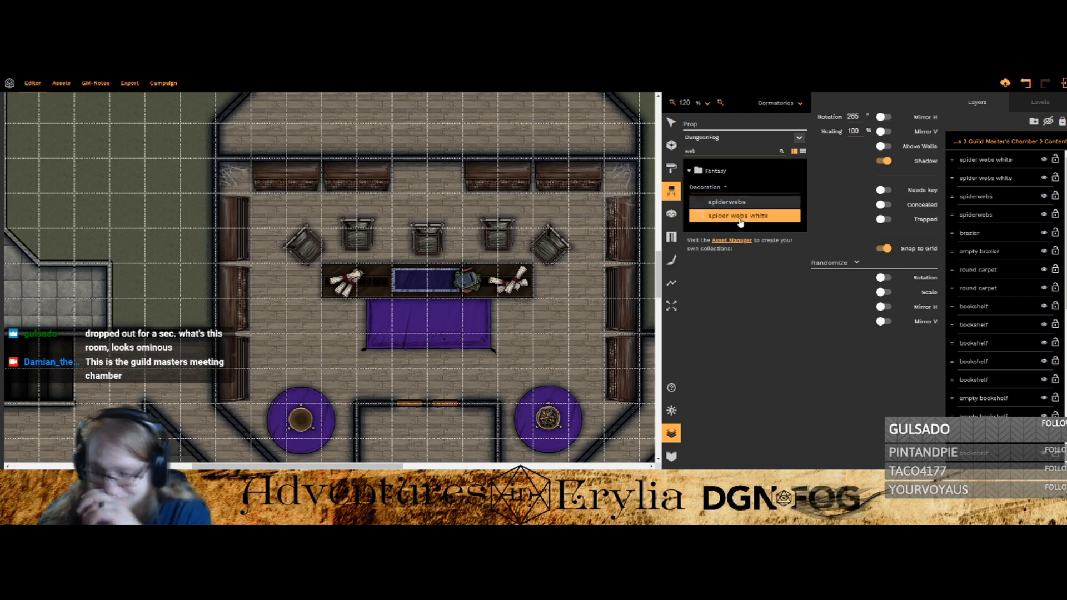
Step: Add a double door midway along the chamber's north wall, between the two pairs of bookshelves
{"action": "scroll", "coordinate": [469, 239], "scroll_direction": "down", "scroll_amount": 2}
{"action": "scroll", "coordinate": [478, 236], "scroll_direction": "up", "scroll_amount": 2}
{"action": "scroll", "coordinate": [529, 243], "scroll_direction": "up", "scroll_amount": 1}
{"action": "left_click", "coordinate": [671, 237]}
{"action": "scroll", "coordinate": [705, 323], "scroll_direction": "up", "scroll_amount": 1}
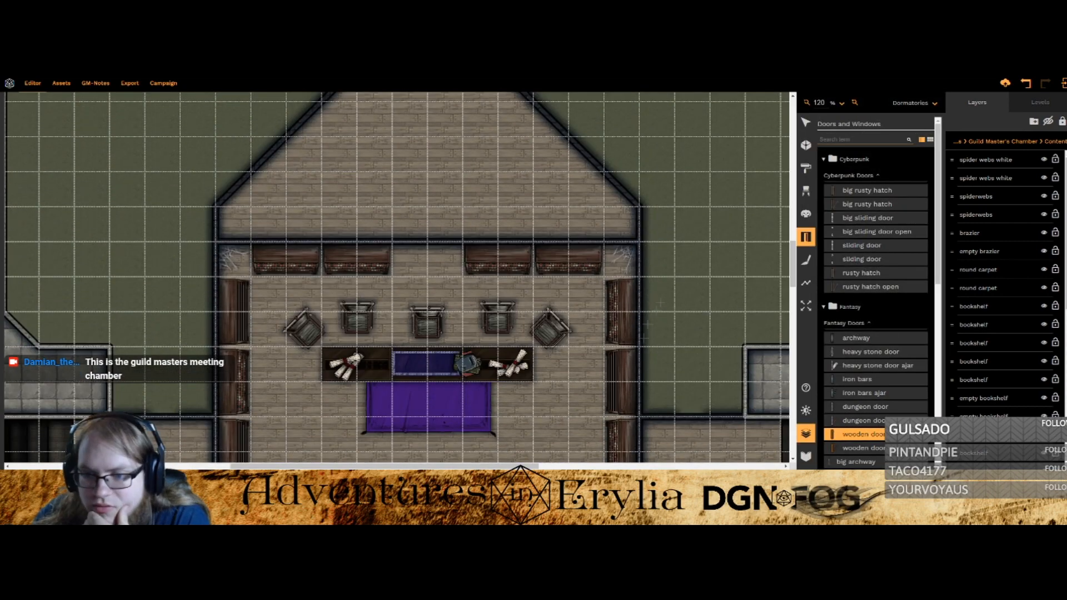
{"action": "scroll", "coordinate": [705, 323], "scroll_direction": "down", "scroll_amount": 2}
{"action": "scroll", "coordinate": [857, 360], "scroll_direction": "down", "scroll_amount": 1}
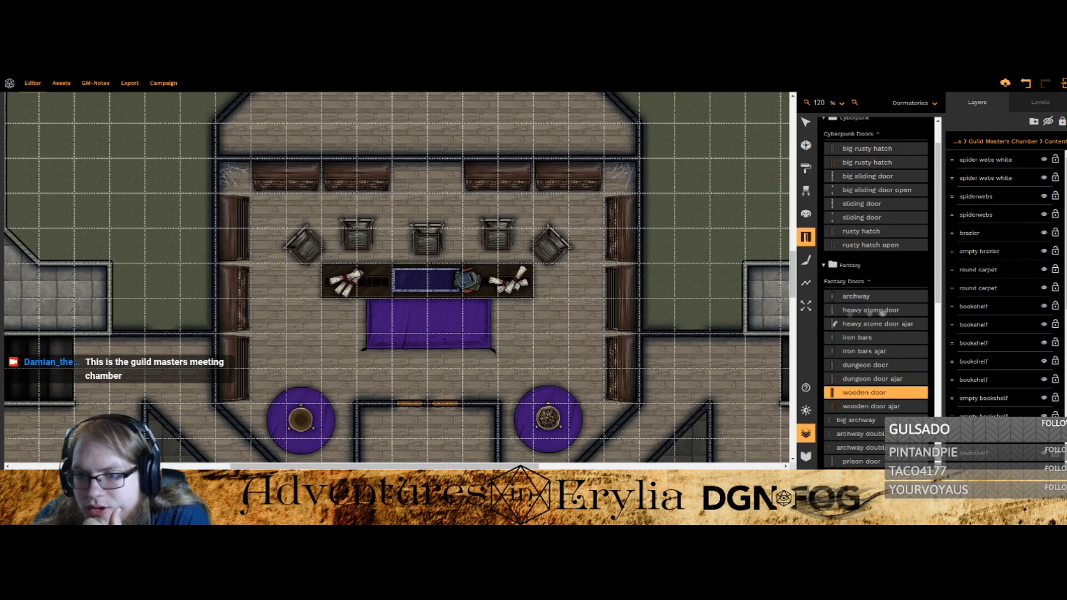
{"action": "scroll", "coordinate": [882, 313], "scroll_direction": "down", "scroll_amount": 2}
{"action": "left_click", "coordinate": [851, 227]}
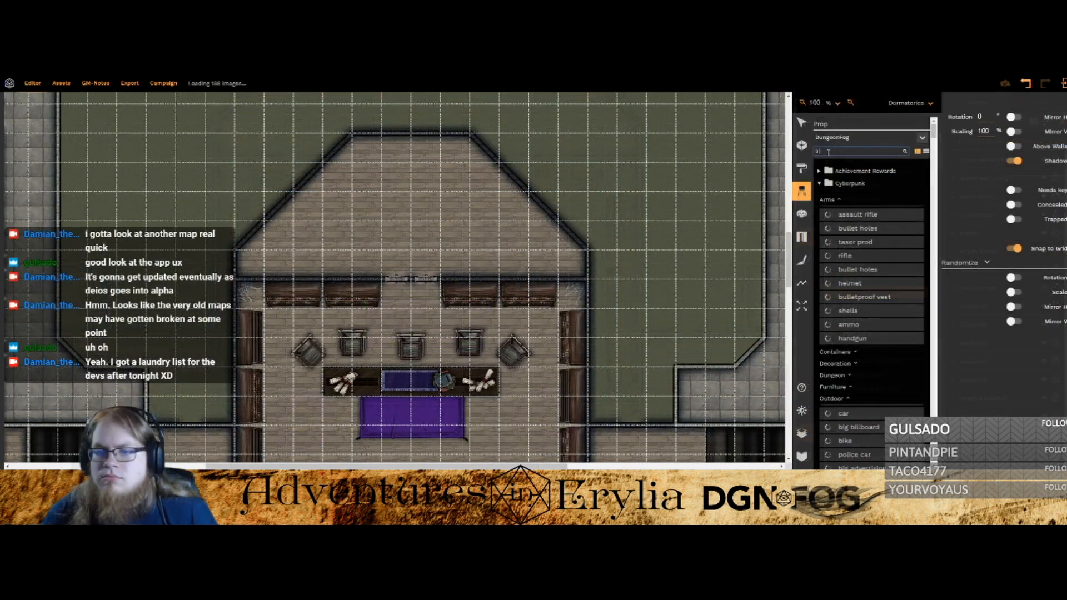
Step: Search the props for a trap and a hatch, and place a wooden hatch against the northern room's north wall
{"action": "type", "text": "tra"}
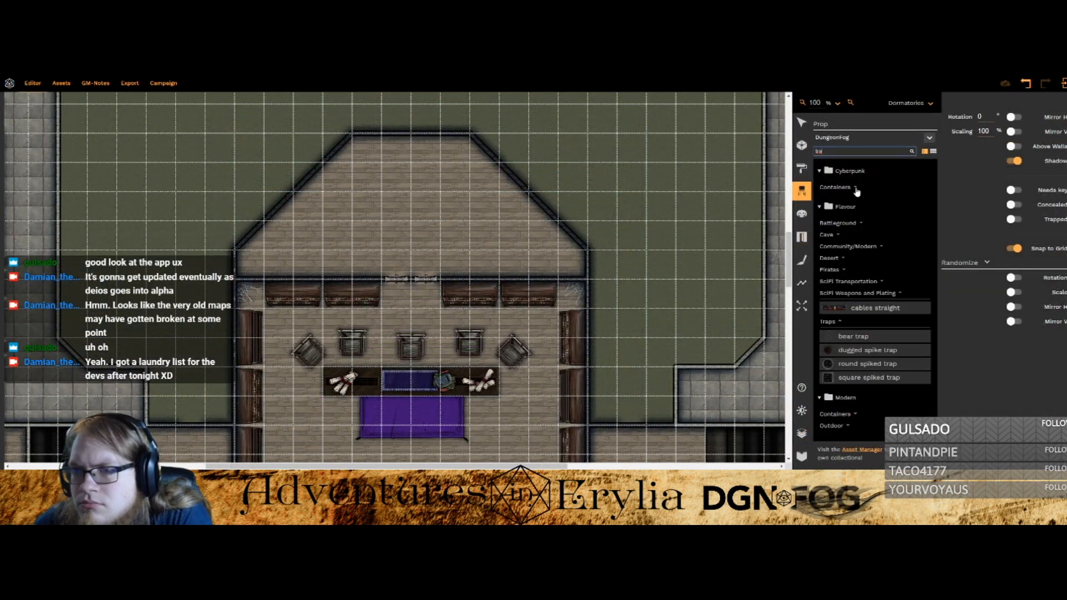
{"action": "type", "text": "p"}
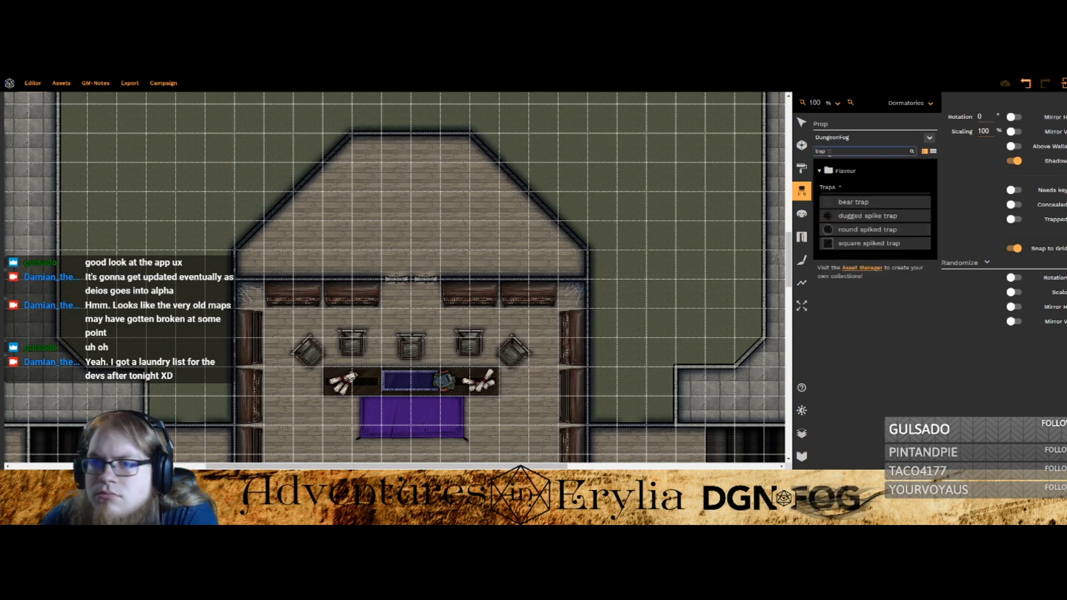
{"action": "type", "text": "hatc"}
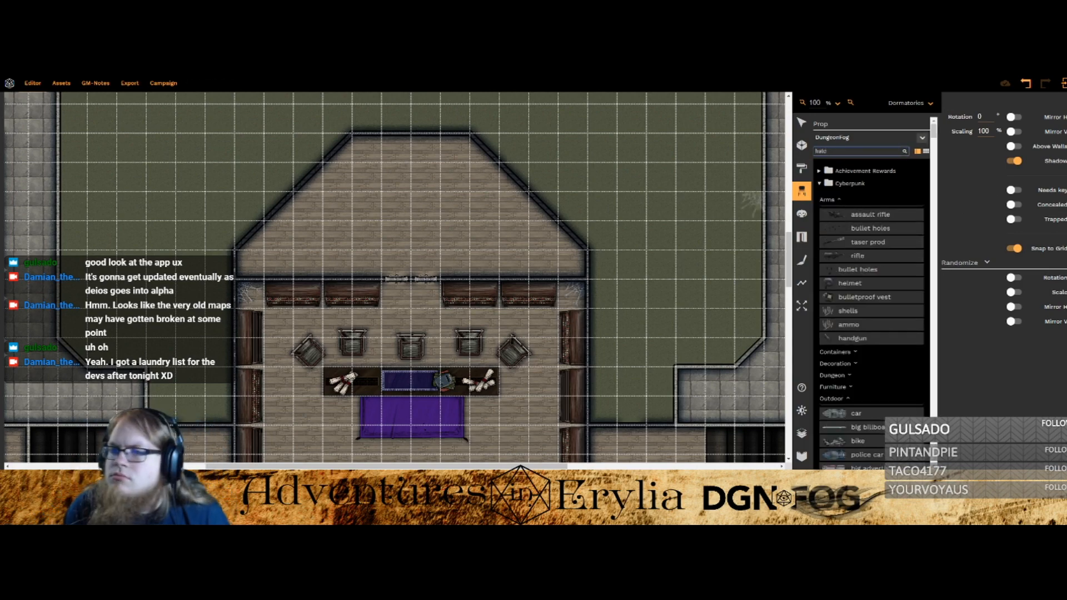
{"action": "left_click", "coordinate": [836, 231]}
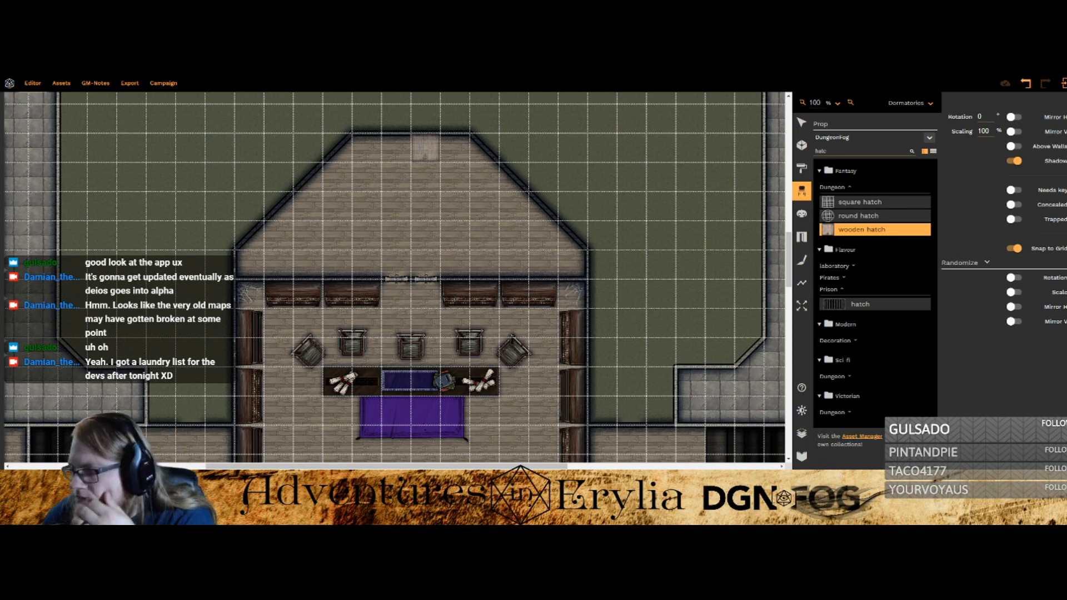
{"action": "left_click", "coordinate": [426, 148]}
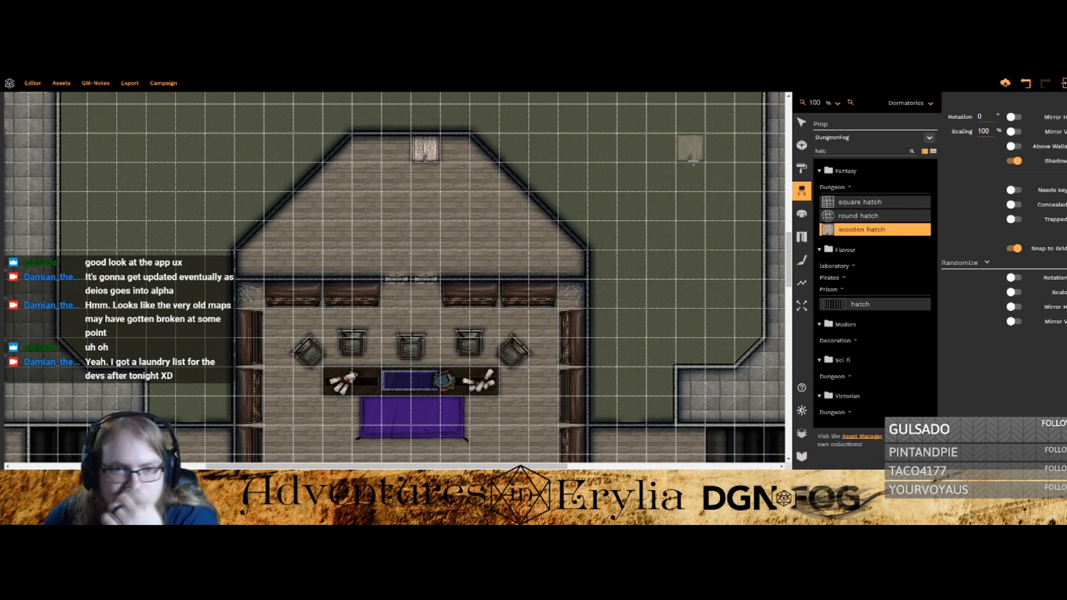
Step: Try the wooden ladder prop on the Ground Floor level and return to the Dormatories level
{"action": "key", "text": "Page_Down"}
{"action": "left_click", "coordinate": [837, 151]}
{"action": "type", "text": "ladder"}
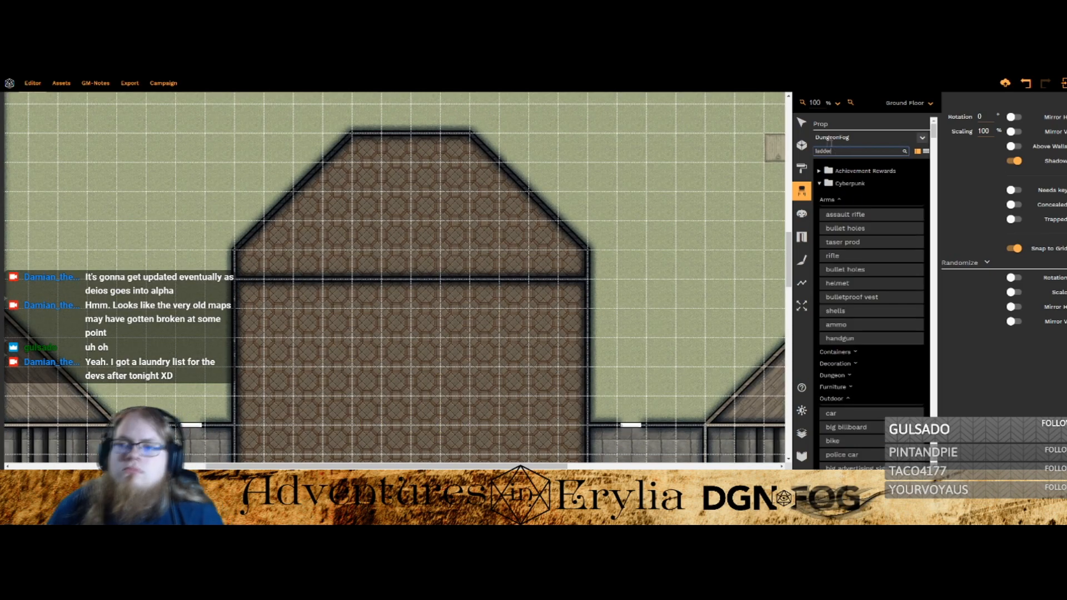
{"action": "left_click", "coordinate": [861, 201]}
{"action": "key", "text": "Page_Up"}
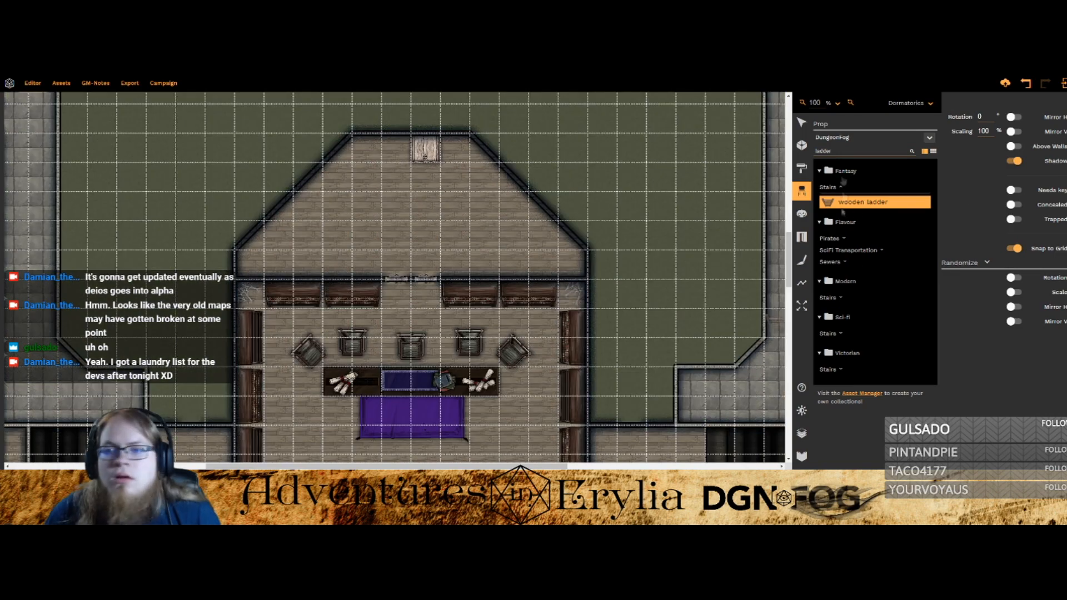
Step: Place two dark Far East tables at 270° rotation, one on each side of the northern room's middle
{"action": "double_click", "coordinate": [824, 151]}
{"action": "type", "text": "table"}
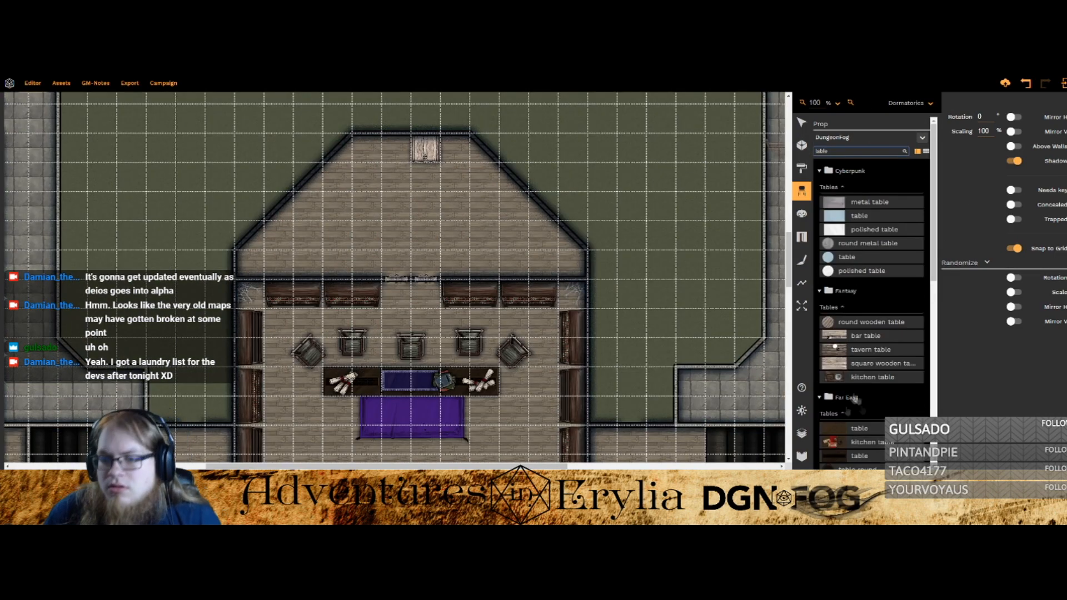
{"action": "scroll", "coordinate": [846, 410], "scroll_direction": "down", "scroll_amount": 3}
{"action": "left_click", "coordinate": [832, 290]}
{"action": "scroll", "coordinate": [368, 245], "scroll_direction": "down", "scroll_amount": 1}
{"action": "scroll", "coordinate": [368, 246], "scroll_direction": "down", "scroll_amount": 17}
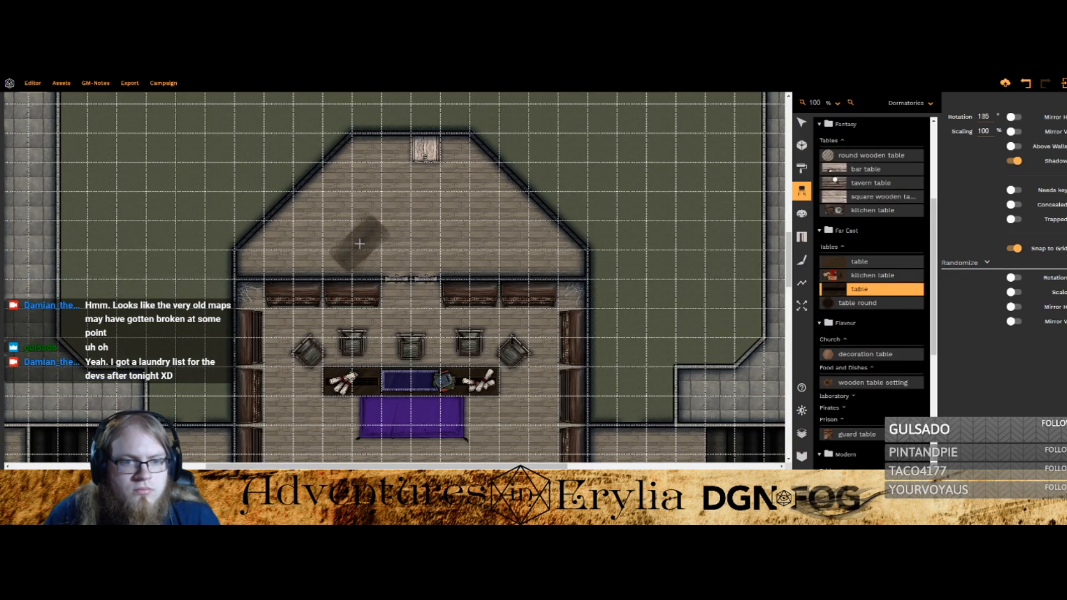
{"action": "left_click", "coordinate": [366, 220]}
{"action": "left_click", "coordinate": [455, 220]}
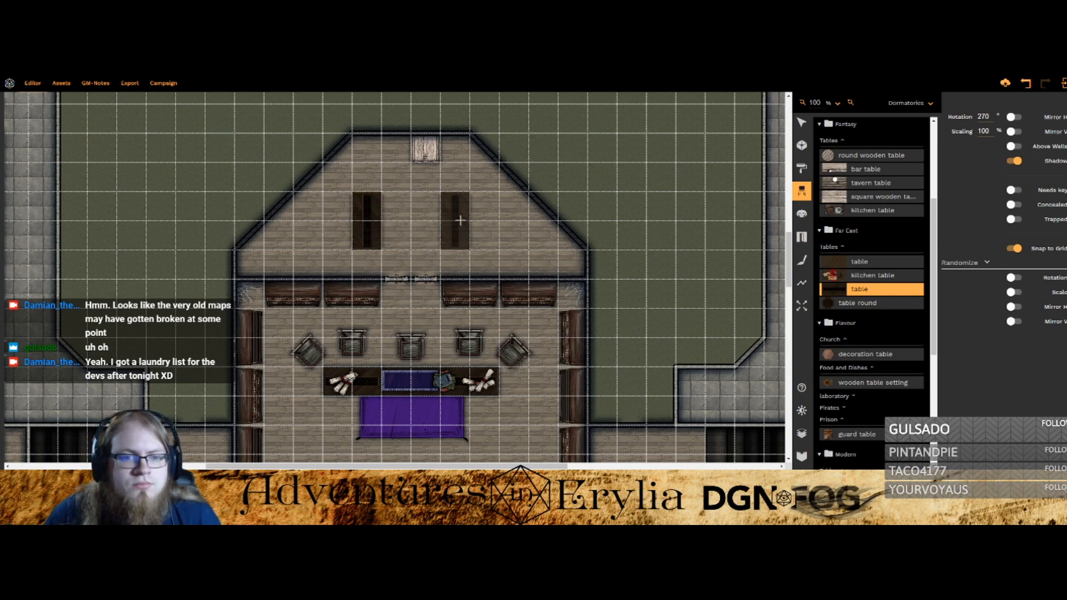
Step: Place two vertically mirrored Victorian bookshelves along the northern room's south wall, one on each side of the door
{"action": "scroll", "coordinate": [872, 183], "scroll_direction": "up", "scroll_amount": 3}
{"action": "double_click", "coordinate": [850, 150]}
{"action": "type", "text": "book"}
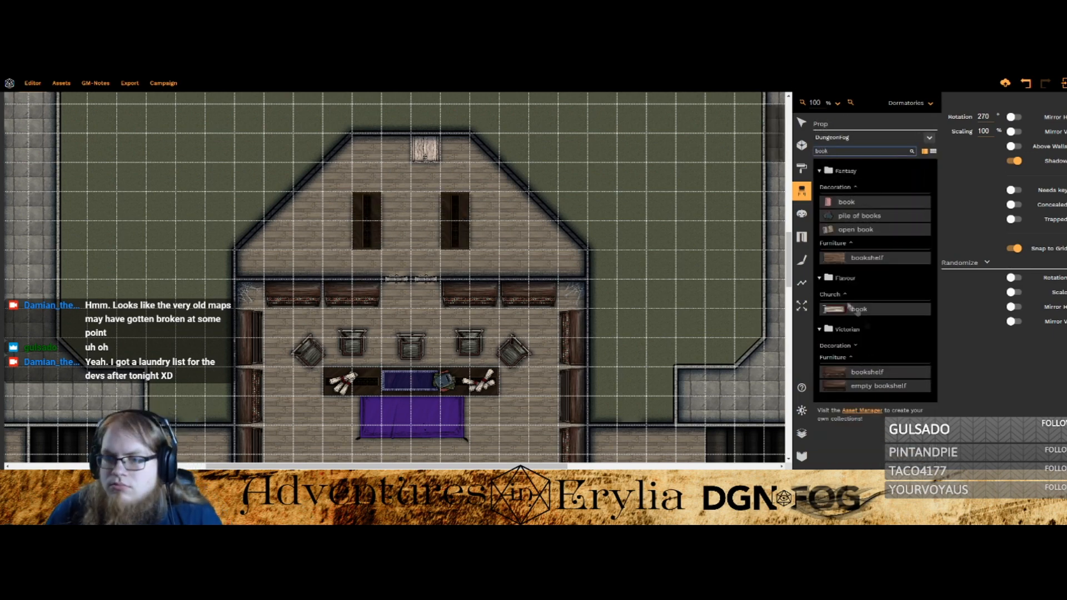
{"action": "left_click", "coordinate": [873, 371]}
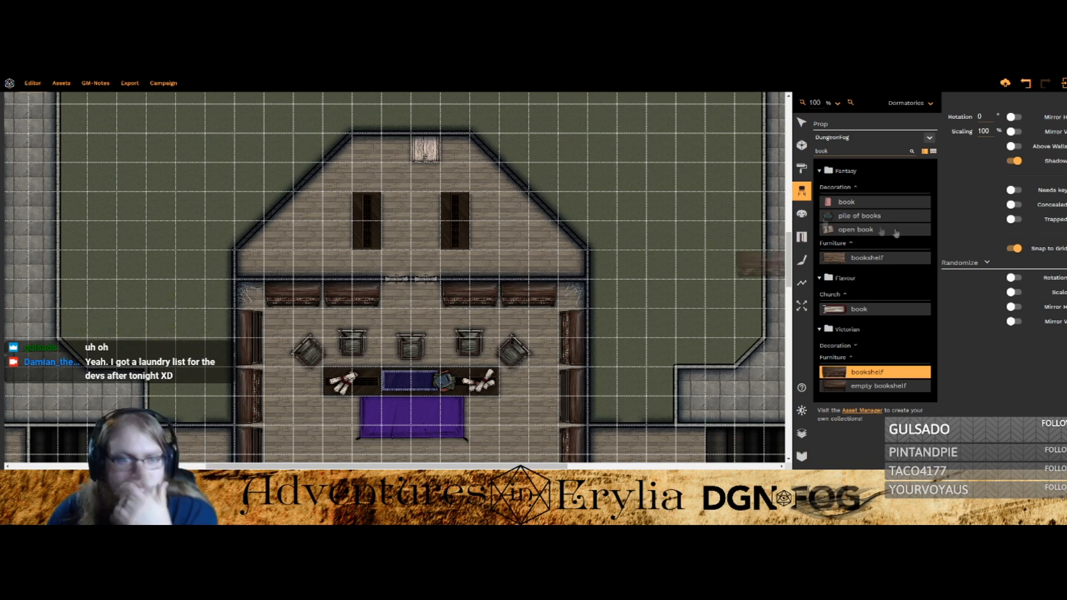
{"action": "left_click", "coordinate": [1011, 132]}
{"action": "left_click", "coordinate": [528, 264]}
{"action": "left_click", "coordinate": [323, 265]}
Step: Replace the bookshelf east of the door in the northern room with two adjacent ones reaching the east corner
{"action": "key", "text": "Escape"}
{"action": "left_click", "coordinate": [545, 269]}
{"action": "key", "text": "Delete"}
{"action": "left_click", "coordinate": [936, 190]}
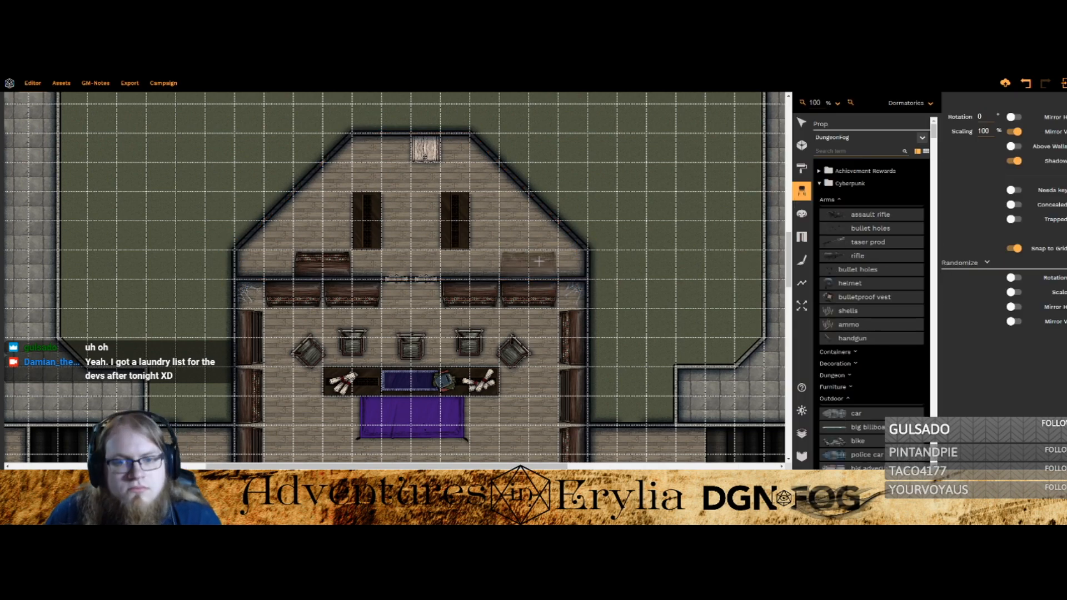
{"action": "left_click", "coordinate": [561, 266]}
{"action": "left_click", "coordinate": [501, 269]}
Step: Place a mirrored empty bookshelf in the northern room's southwest corner, beside the filled one
{"action": "left_click", "coordinate": [856, 151]}
{"action": "type", "text": "book"}
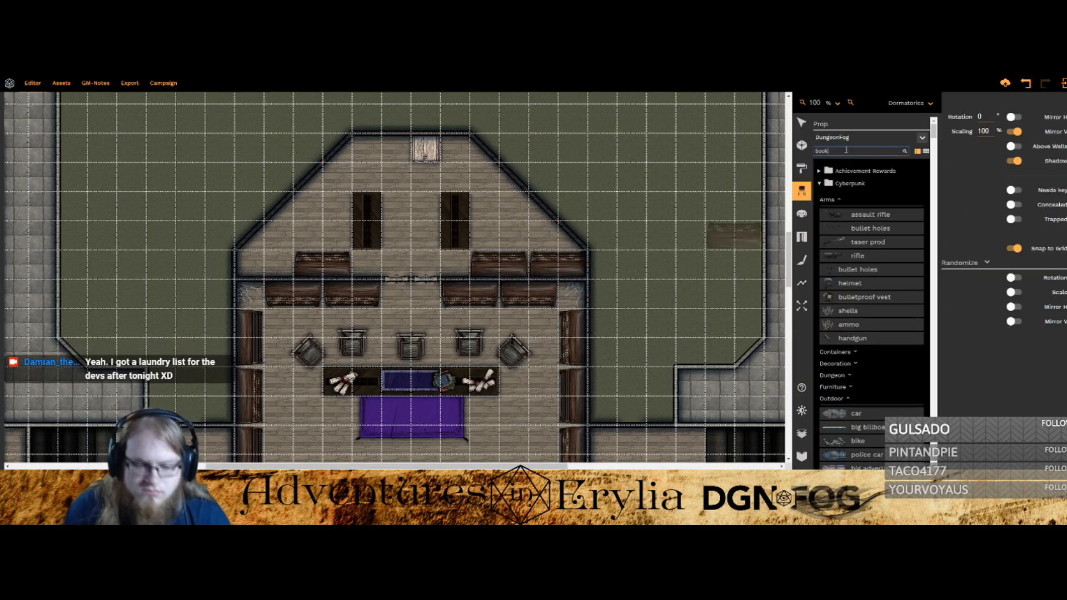
{"action": "left_click", "coordinate": [875, 386]}
{"action": "left_click", "coordinate": [265, 265]}
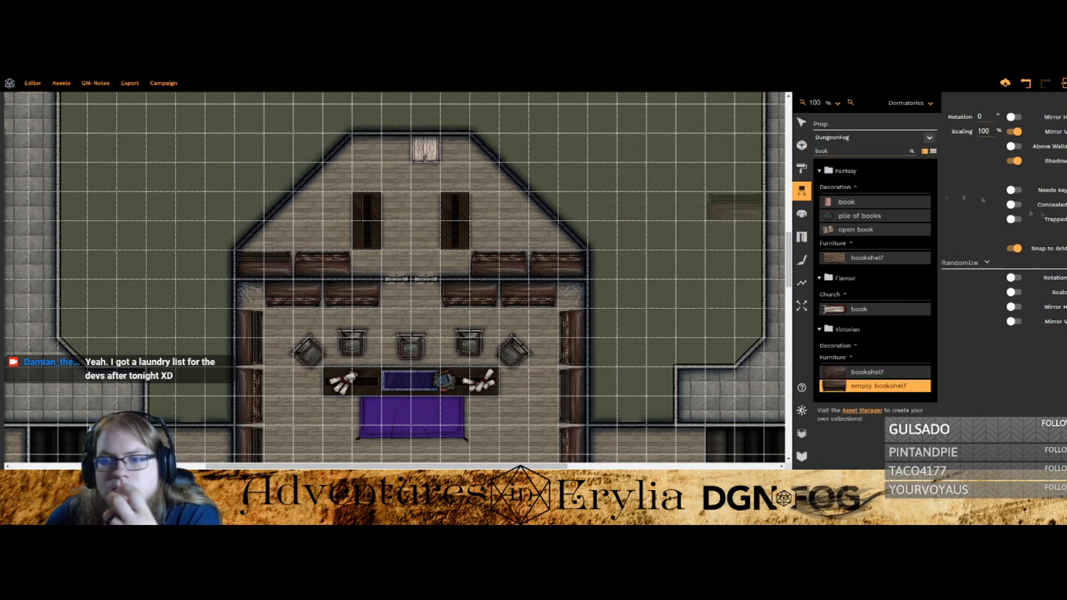
{"action": "double_click", "coordinate": [824, 151]}
{"action": "key", "text": "BackSpace"}
{"action": "type", "text": "web"}
{"action": "key", "text": "ctrl+z"}
Step: Place an open book and a pile of books on the northern room's east table, and two 60% books on the west table's north end
{"action": "left_click", "coordinate": [854, 231]}
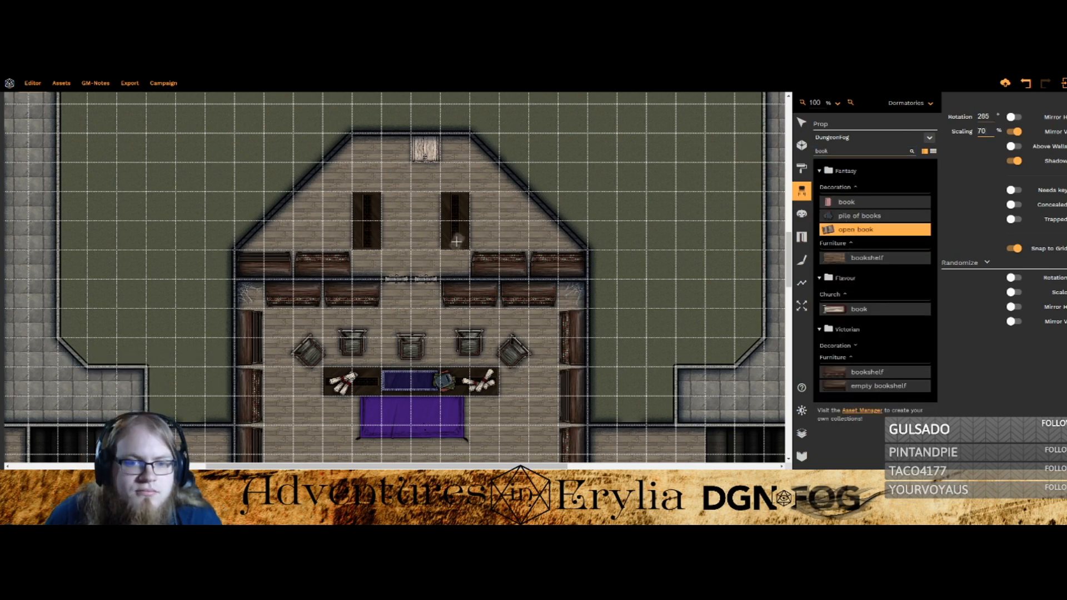
{"action": "left_click", "coordinate": [856, 202]}
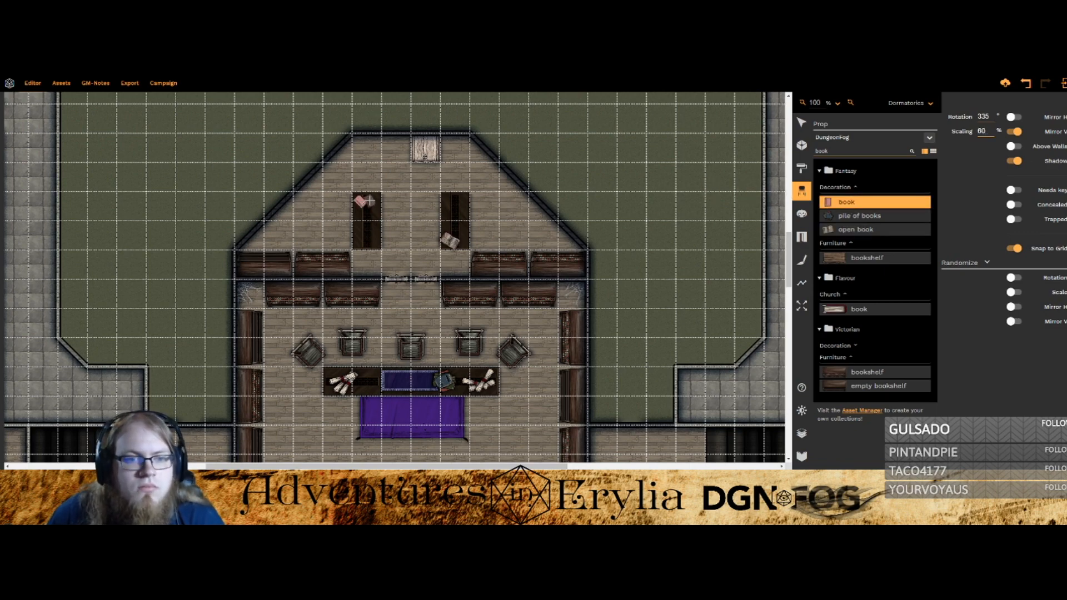
{"action": "left_click", "coordinate": [863, 217]}
{"action": "type", "text": "75"}
{"action": "scroll", "coordinate": [455, 204], "scroll_direction": "down", "scroll_amount": 3}
{"action": "key", "text": "Escape"}
Step: Recolor the two books on the west table brown and green, setting the western book's hue to 46
{"action": "left_click", "coordinate": [366, 201]}
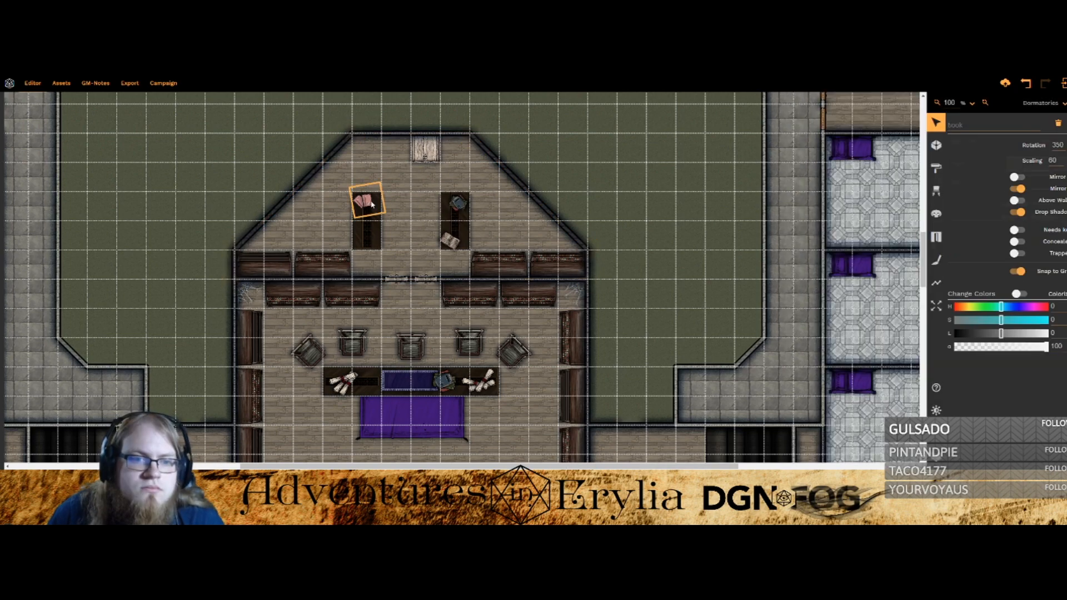
{"action": "left_click_drag", "start_coordinate": [1002, 307], "coordinate": [938, 320]}
{"action": "left_click", "coordinate": [361, 203]}
{"action": "left_click", "coordinate": [1013, 308]}
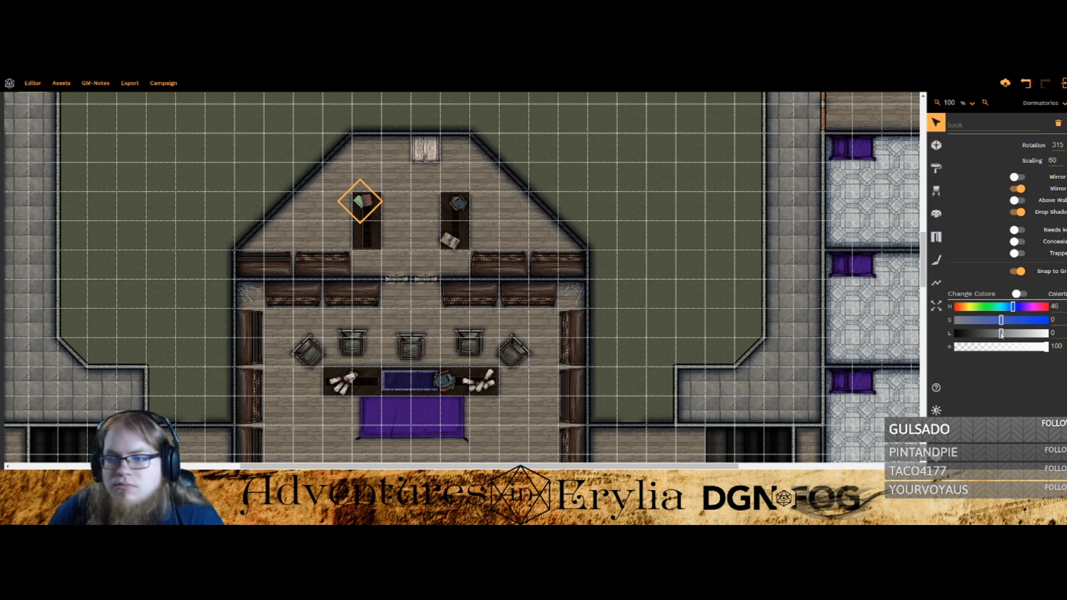
Step: Scatter several Church scrolls at varied rotations over the south end of the northern room's west table
{"action": "left_click", "coordinate": [937, 191]}
{"action": "left_click", "coordinate": [840, 154]}
{"action": "type", "text": "scroll"}
{"action": "left_click", "coordinate": [861, 280]}
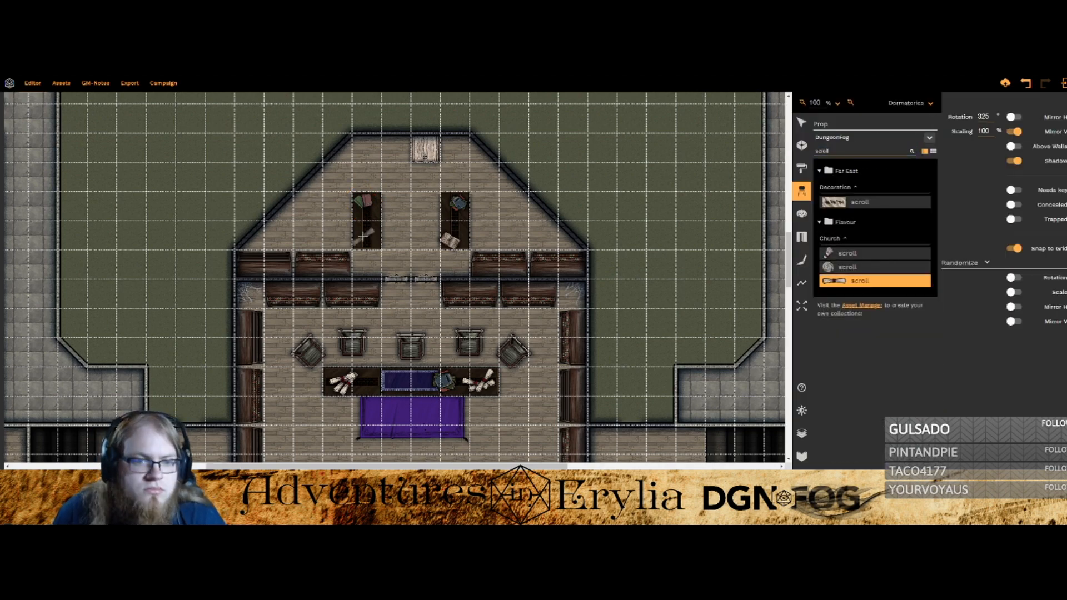
{"action": "key", "text": "ctrl+z"}
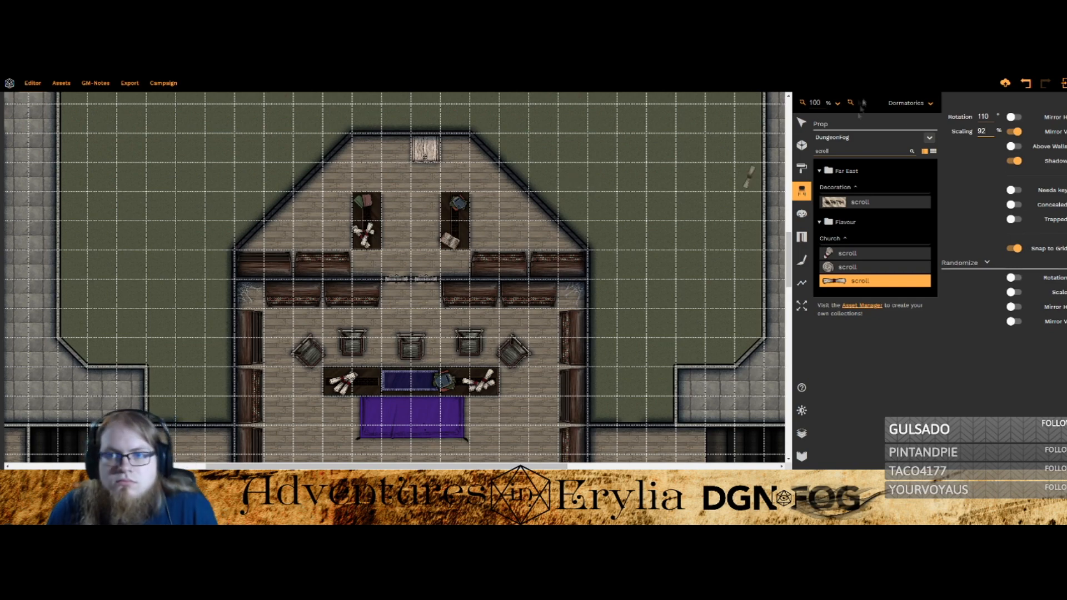
{"action": "key", "text": "Escape"}
{"action": "left_click", "coordinate": [364, 233]}
{"action": "left_click", "coordinate": [364, 234]}
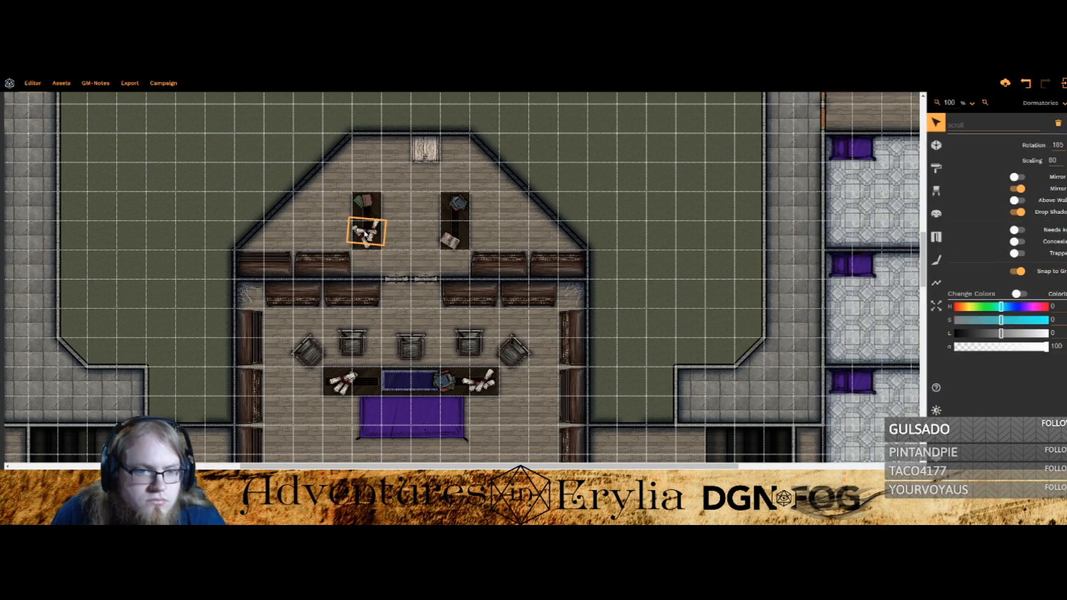
Step: Place two closed Victorian crates in the northern room, one by the northwest wall and one west of the hatch
{"action": "left_click", "coordinate": [937, 193]}
{"action": "type", "text": "crate"}
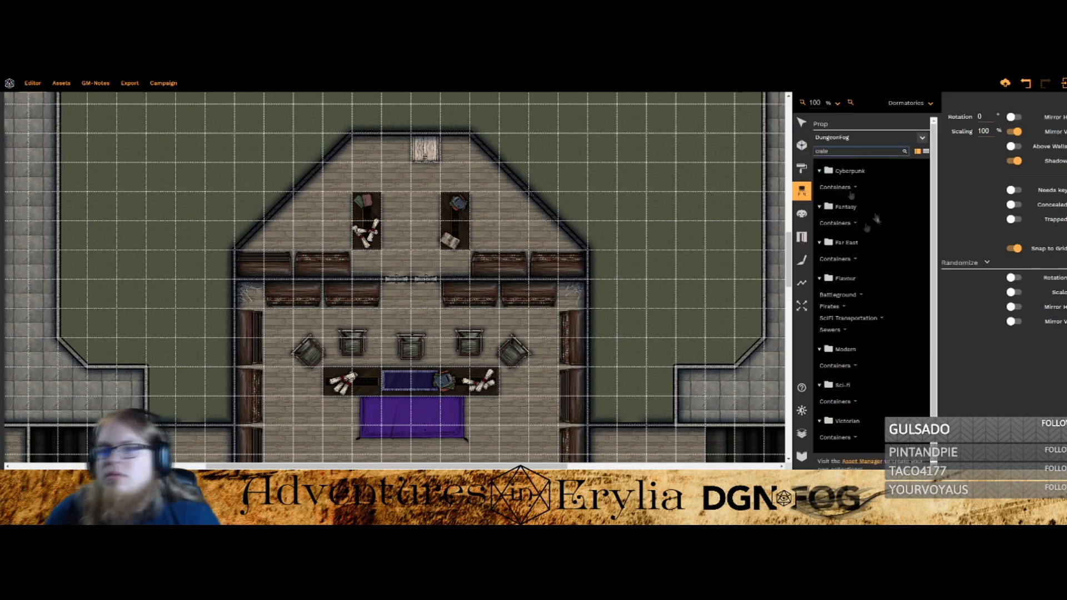
{"action": "left_click", "coordinate": [857, 222]}
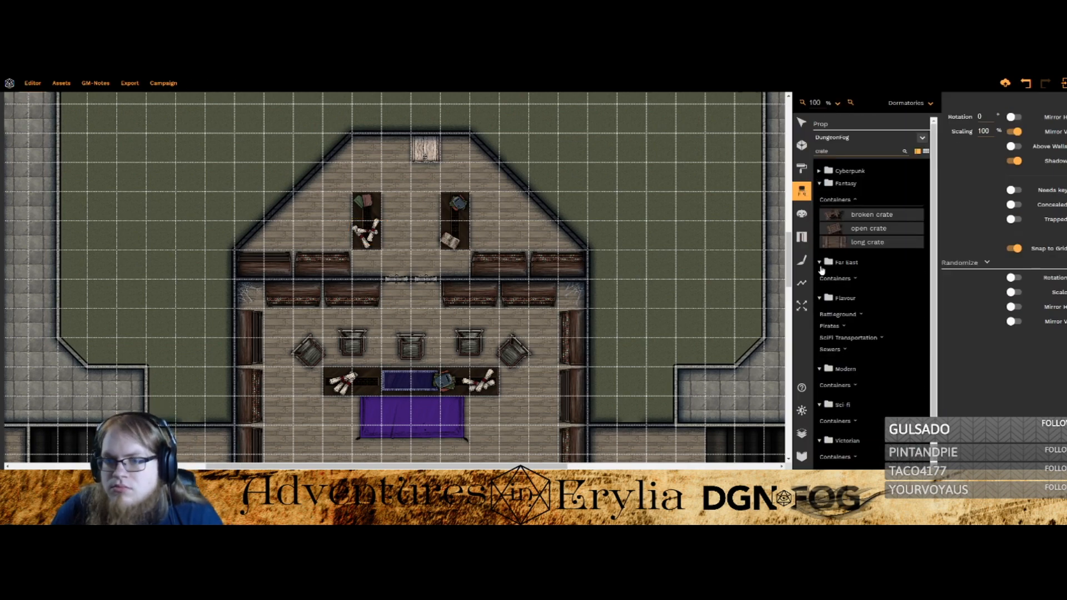
{"action": "left_click", "coordinate": [855, 279]}
{"action": "left_click", "coordinate": [823, 264]}
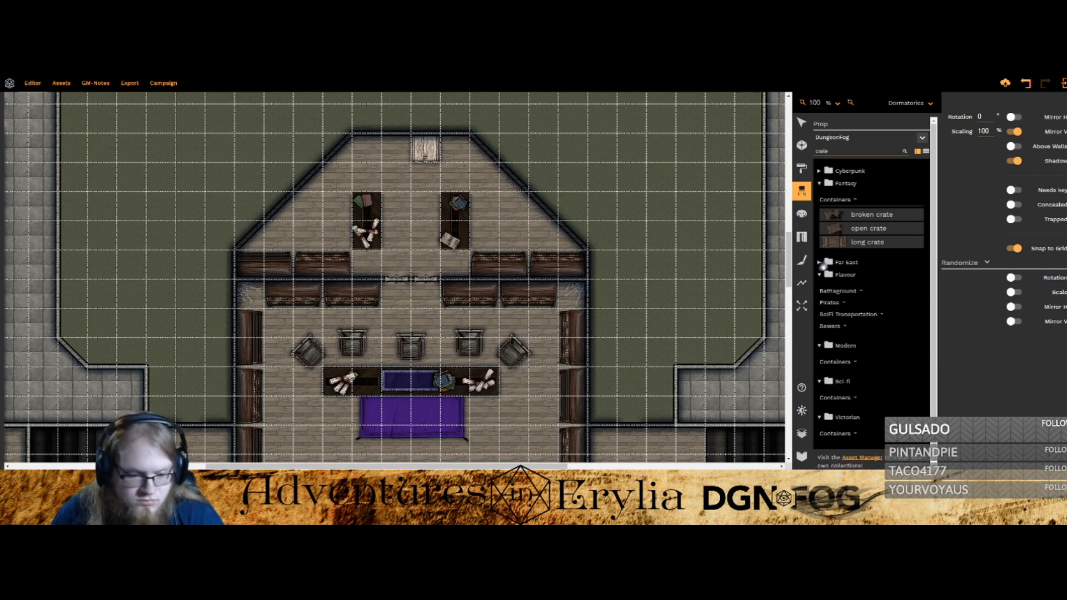
{"action": "scroll", "coordinate": [841, 312], "scroll_direction": "down", "scroll_amount": 1}
{"action": "left_click", "coordinate": [861, 287]}
{"action": "left_click", "coordinate": [861, 286]}
{"action": "left_click", "coordinate": [844, 299]}
{"action": "left_click", "coordinate": [844, 299]}
{"action": "left_click", "coordinate": [841, 326]}
{"action": "left_click", "coordinate": [841, 326]}
{"action": "left_click", "coordinate": [833, 356]}
{"action": "left_click", "coordinate": [834, 356]}
{"action": "left_click", "coordinate": [819, 341]}
{"action": "left_click", "coordinate": [819, 358]}
{"action": "left_click", "coordinate": [855, 387]}
{"action": "left_click", "coordinate": [846, 402]}
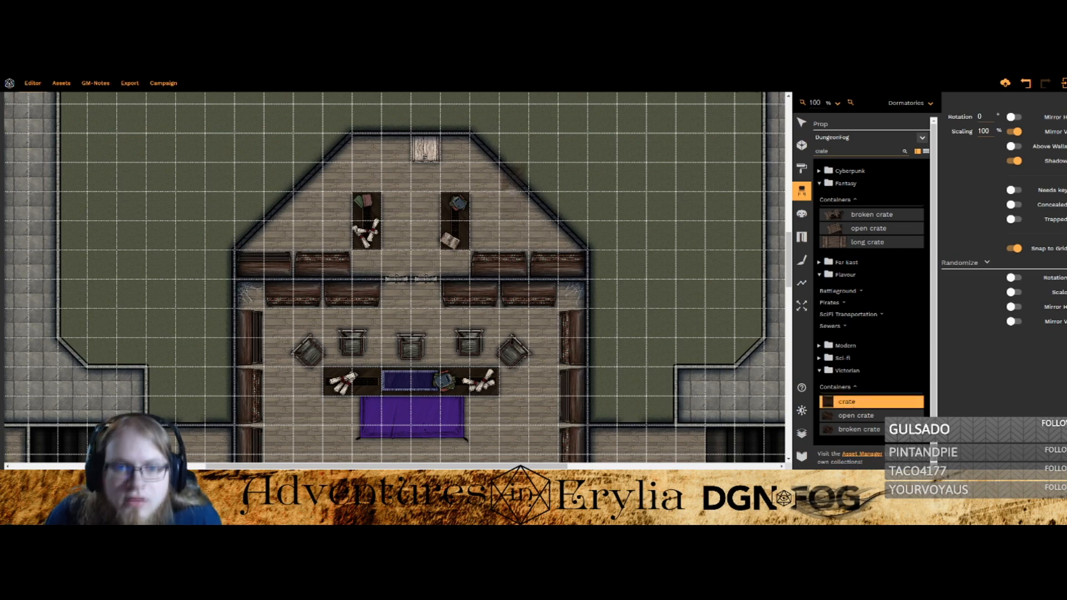
{"action": "left_click", "coordinate": [308, 206]}
{"action": "left_click", "coordinate": [367, 149]}
Step: Add rotated Victorian open crates east of the hatch and along the northwest wall, and shift the lower closed crate against that wall
{"action": "left_click", "coordinate": [856, 416]}
{"action": "left_click", "coordinate": [455, 148]}
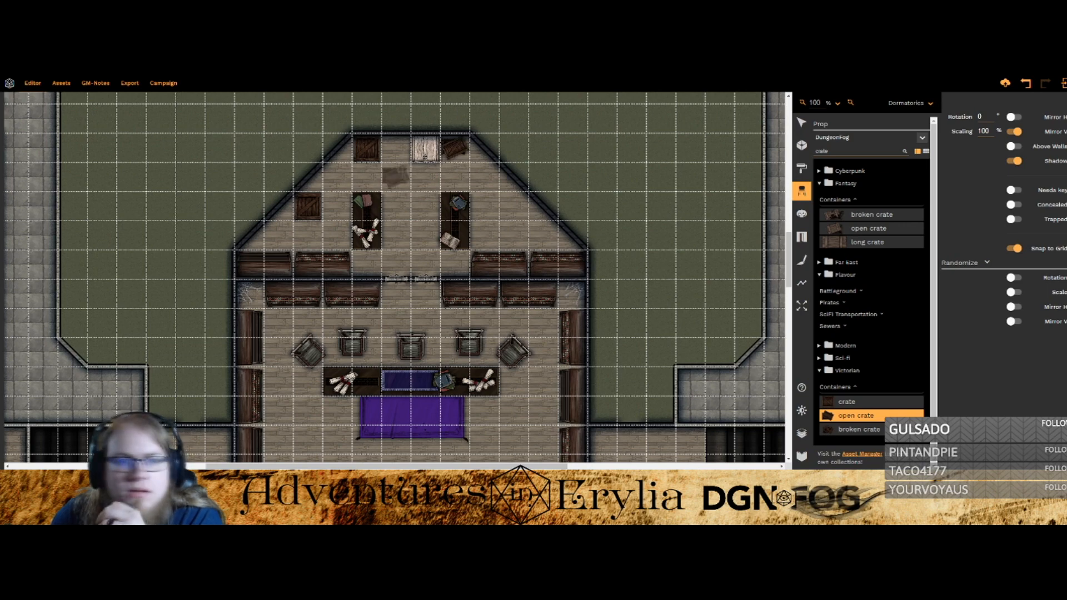
{"action": "left_click", "coordinate": [336, 171]}
{"action": "left_click", "coordinate": [324, 185]}
{"action": "left_click", "coordinate": [802, 122]}
{"action": "left_click_drag", "start_coordinate": [309, 210], "coordinate": [303, 213]}
Step: Place four upright Pirates barrels along the northern room's northeast wall
{"action": "left_click", "coordinate": [937, 191]}
{"action": "type", "text": "barr"}
{"action": "left_click", "coordinate": [831, 333]}
{"action": "left_click", "coordinate": [850, 348]}
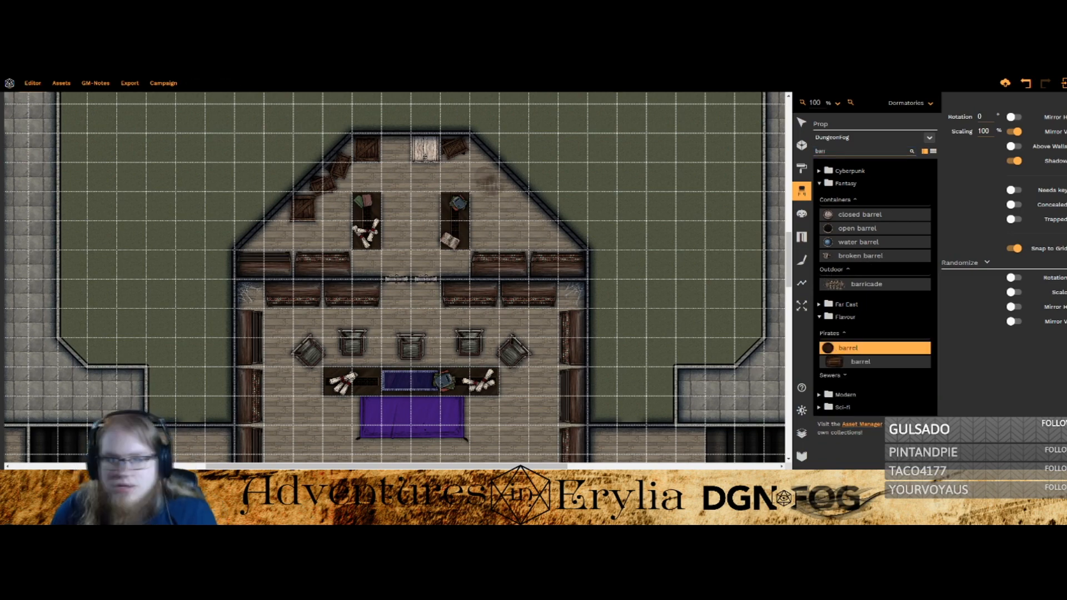
{"action": "left_click", "coordinate": [479, 165]}
{"action": "left_click", "coordinate": [509, 198]}
{"action": "left_click", "coordinate": [538, 220]}
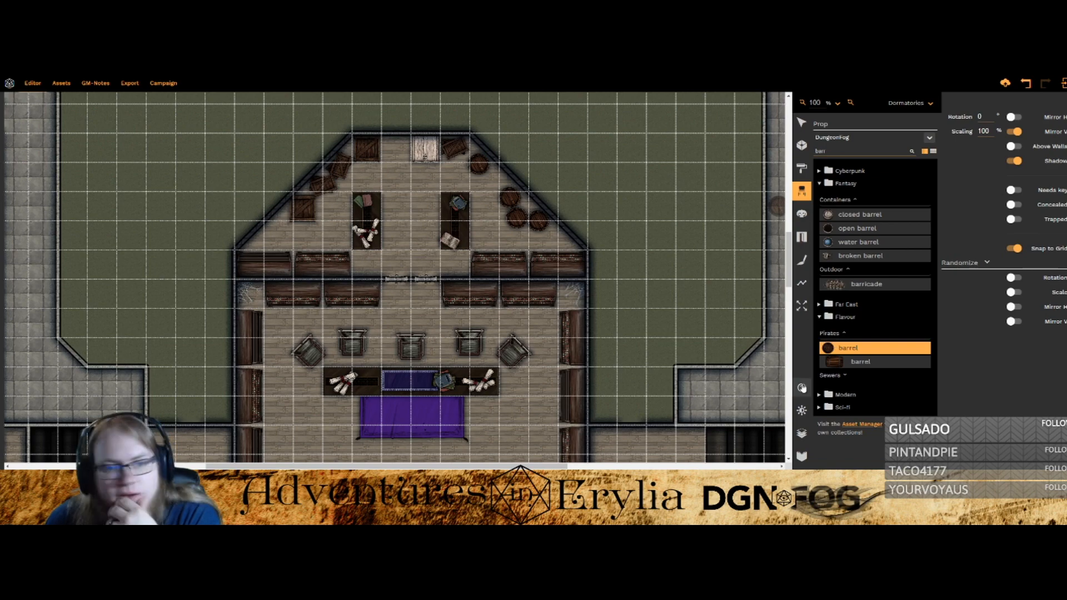
Step: Try a Fantasy wooden ladder against the north wall, directly west of the hatch
{"action": "scroll", "coordinate": [662, 217], "scroll_direction": "down", "scroll_amount": 3}
{"action": "scroll", "coordinate": [662, 200], "scroll_direction": "up", "scroll_amount": 3}
{"action": "left_click_drag", "start_coordinate": [839, 151], "coordinate": [813, 218]}
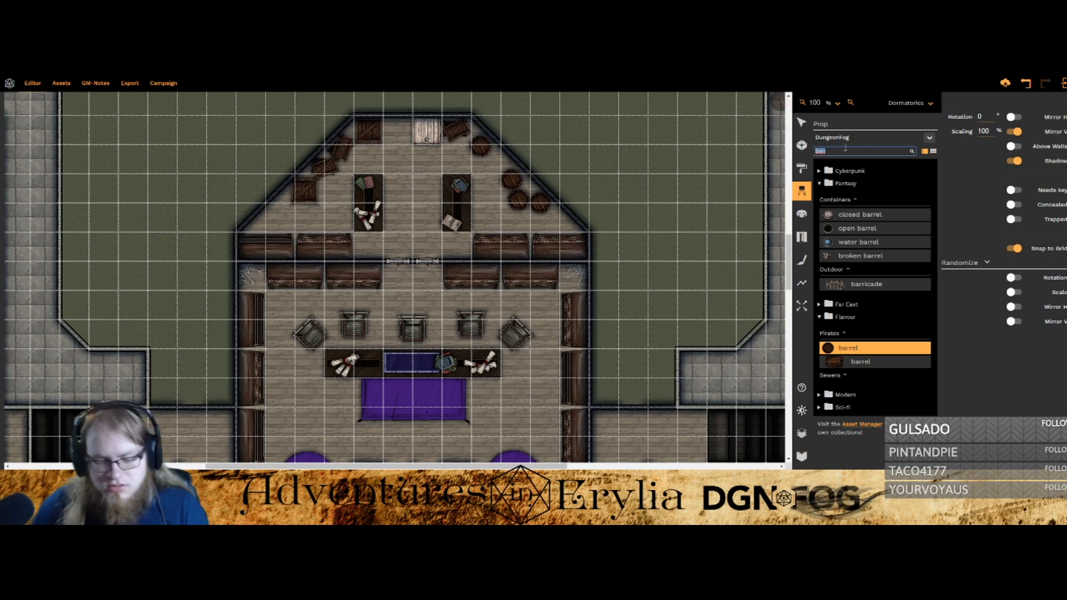
{"action": "type", "text": "ladder"}
{"action": "left_click", "coordinate": [398, 132]}
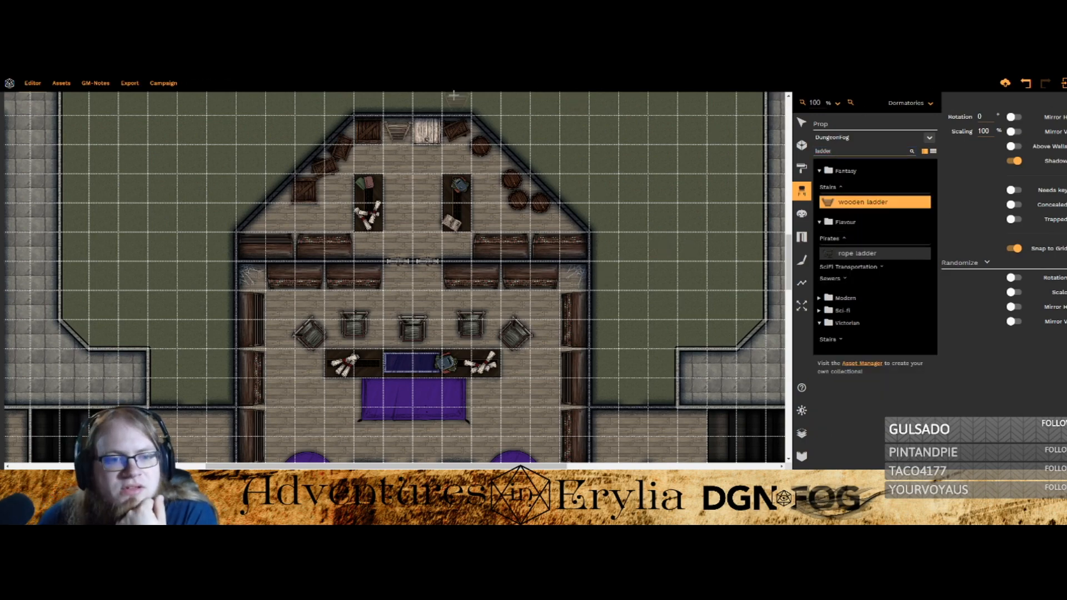
Step: Delete the bookshelf closest to the door on the east side of the northern room's south wall
{"action": "key", "text": "Escape"}
{"action": "left_click", "coordinate": [507, 253]}
{"action": "key", "text": "Delete"}
{"action": "left_click", "coordinate": [512, 252]}
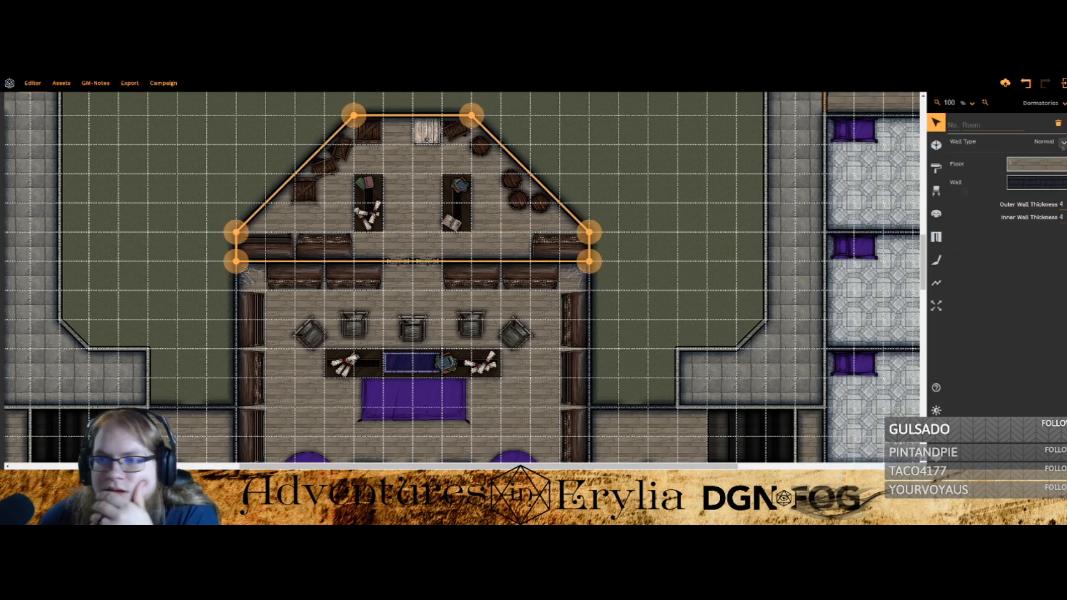
Step: Place the Fantasy round stairs in the southeast part of the northern room, near the barrels
{"action": "left_click", "coordinate": [937, 145]}
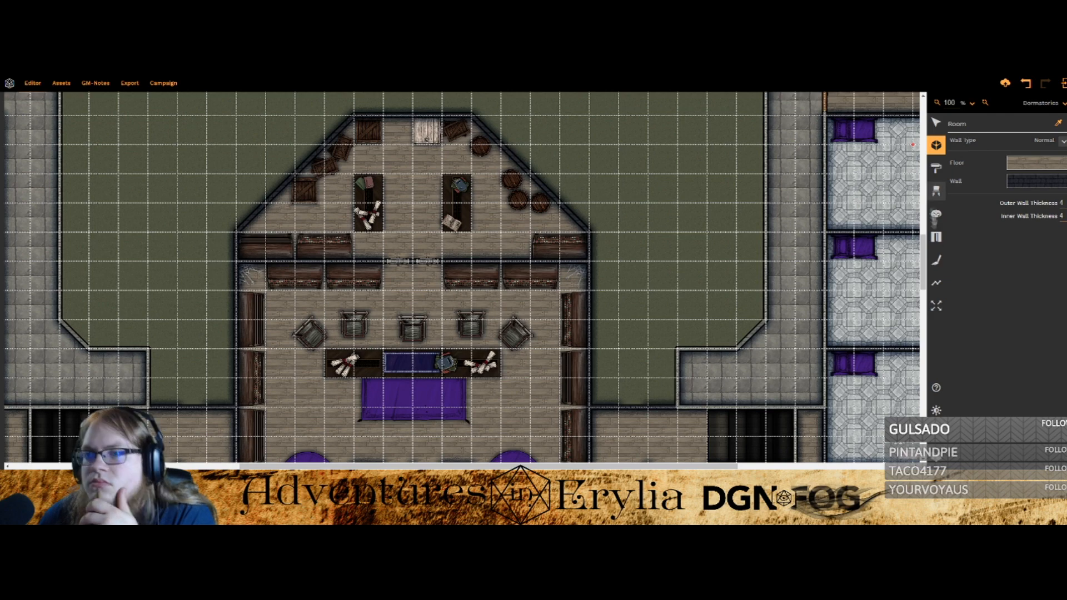
{"action": "left_click", "coordinate": [936, 191]}
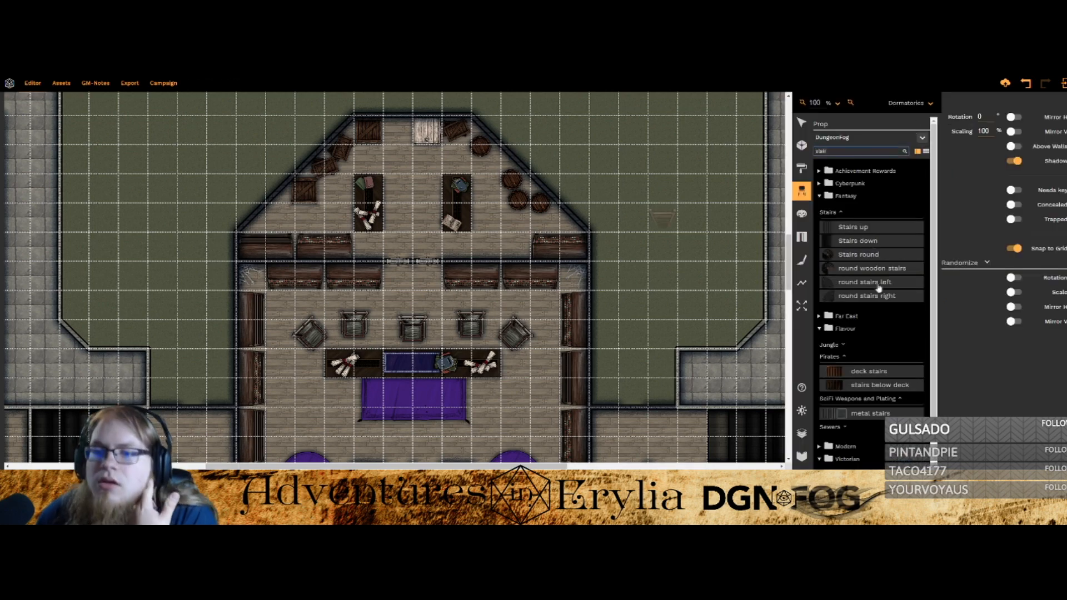
{"action": "left_click", "coordinate": [850, 256]}
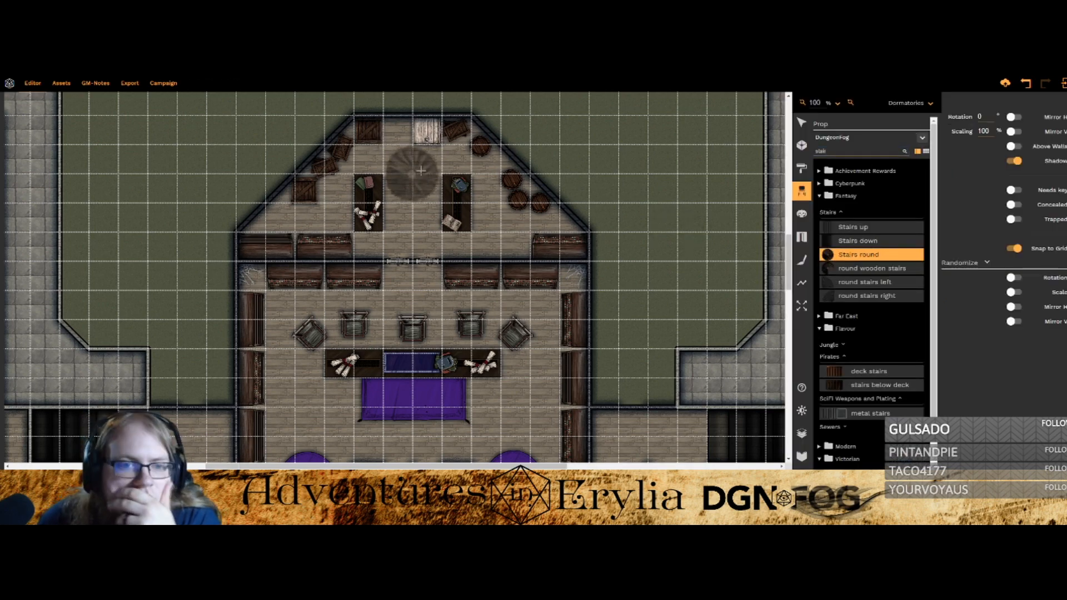
{"action": "left_click", "coordinate": [539, 239]}
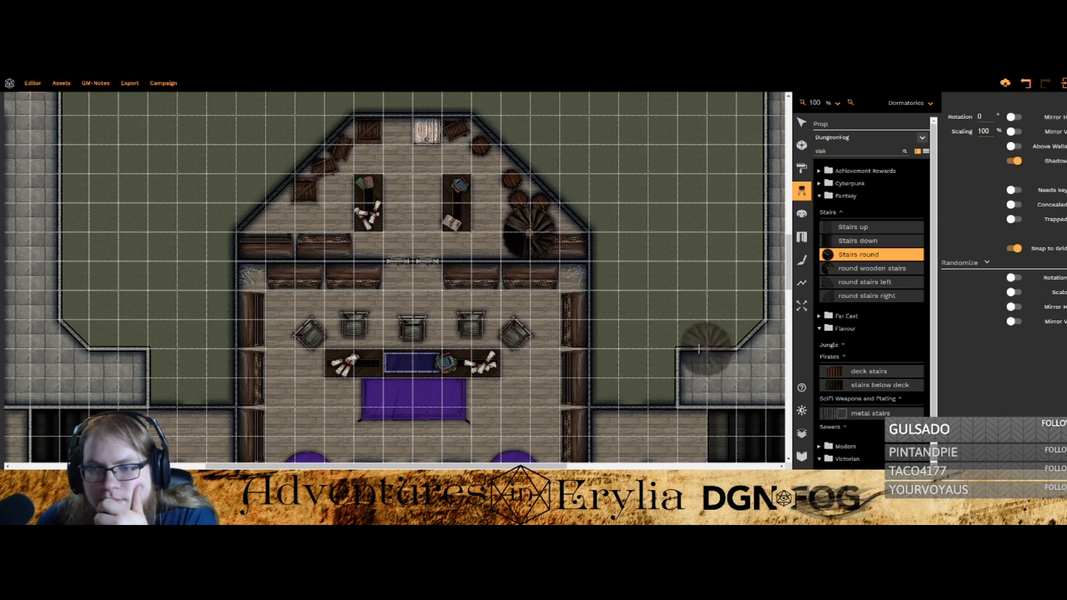
{"action": "key", "text": "Escape"}
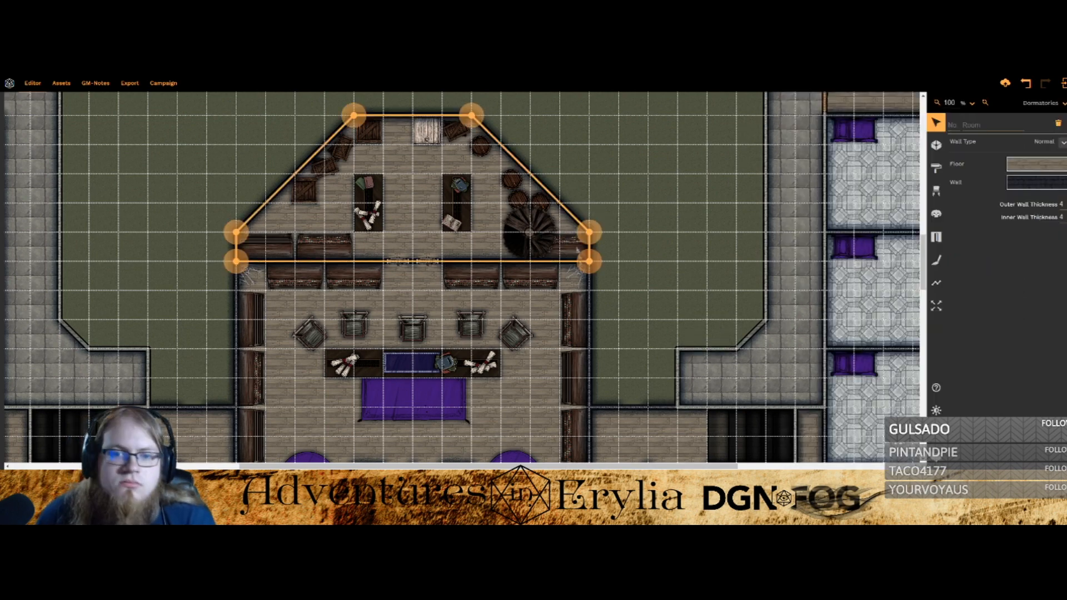
Step: Delete the remaining bookshelf in the northern room's southeast corner, beside the round stairs
{"action": "left_click", "coordinate": [569, 254]}
{"action": "left_click", "coordinate": [467, 256]}
{"action": "left_click_drag", "start_coordinate": [467, 256], "coordinate": [473, 243]}
{"action": "key", "text": "Delete"}
Step: Move the barrels northwest along the northeast wall, clear of the round stairs
{"action": "left_click_drag", "start_coordinate": [509, 179], "coordinate": [491, 162]}
{"action": "left_click_drag", "start_coordinate": [532, 194], "coordinate": [510, 178]}
{"action": "left_click_drag", "start_coordinate": [487, 167], "coordinate": [484, 147]}
{"action": "left_click", "coordinate": [530, 233]}
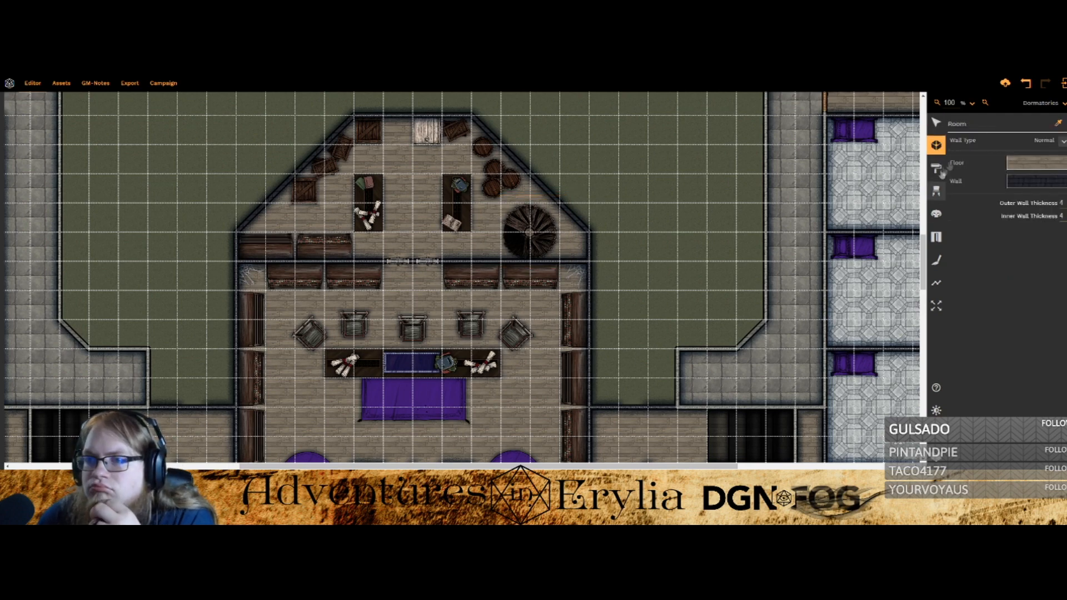
Step: Try the round wooden stairs just north of the door between the two tables and remove them again
{"action": "left_click", "coordinate": [936, 191]}
{"action": "scroll", "coordinate": [848, 154], "scroll_direction": "up", "scroll_amount": 5}
{"action": "left_click", "coordinate": [829, 151]}
{"action": "type", "text": "stairs"}
{"action": "left_click", "coordinate": [842, 270]}
{"action": "left_click", "coordinate": [413, 231]}
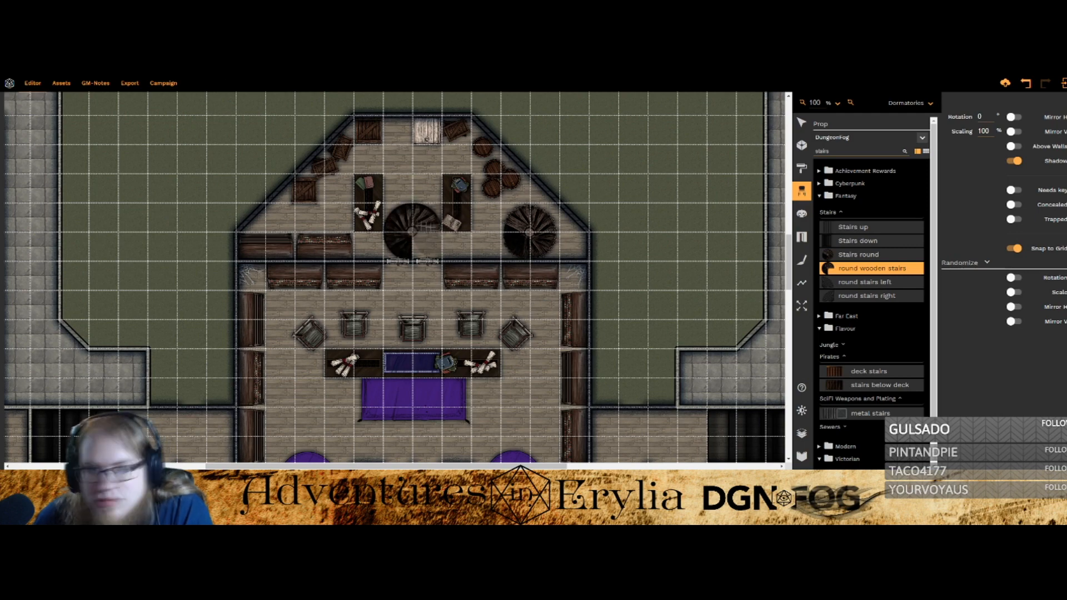
{"action": "left_click", "coordinate": [802, 123]}
{"action": "left_click", "coordinate": [529, 232]}
{"action": "left_click", "coordinate": [423, 223]}
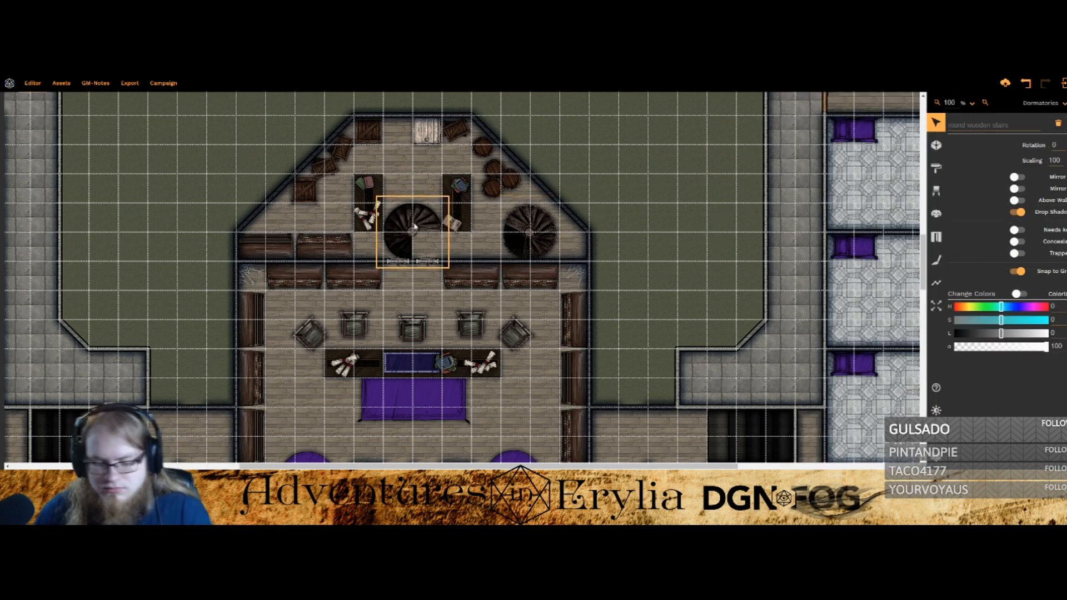
{"action": "key", "text": "Delete"}
Step: Rotate the round stairs in the northern room's southeast corner to 244 degrees and save the map
{"action": "left_click", "coordinate": [530, 228]}
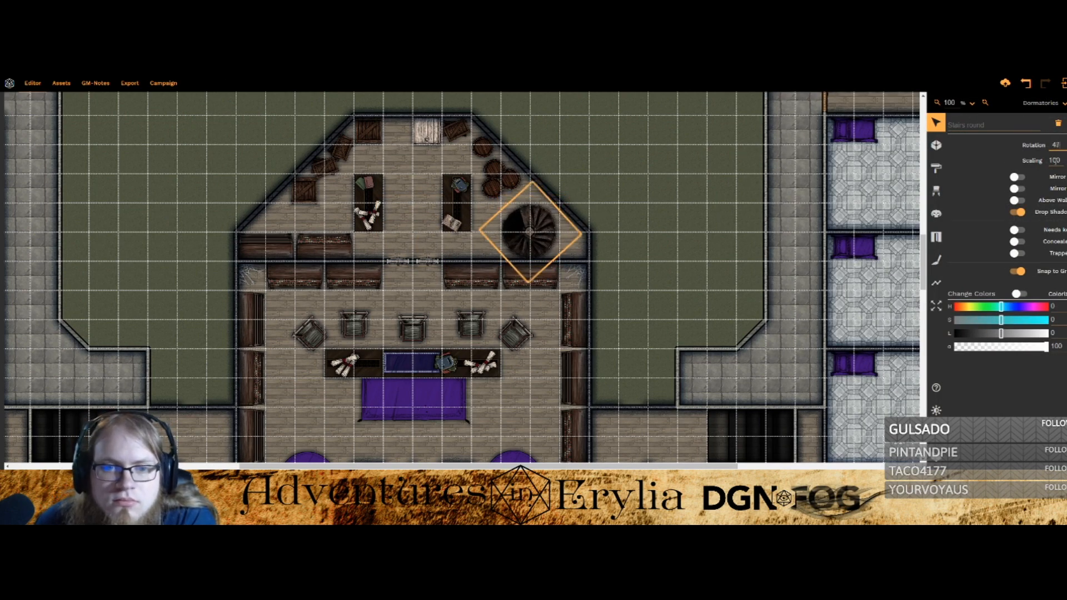
{"action": "key", "text": "Up"}
{"action": "key", "text": "Up"}
{"action": "key", "text": "Up"}
{"action": "key", "text": "Up"}
{"action": "key", "text": "Up"}
{"action": "key", "text": "Up"}
{"action": "key", "text": "Up"}
{"action": "key", "text": "Up"}
{"action": "key", "text": "Up"}
{"action": "key", "text": "Up"}
{"action": "key", "text": "Up"}
{"action": "key", "text": "Up"}
{"action": "key", "text": "Up"}
{"action": "key", "text": "Up"}
{"action": "key", "text": "Up"}
{"action": "key", "text": "Up"}
{"action": "key", "text": "Up"}
{"action": "key", "text": "Up"}
{"action": "key", "text": "Up"}
{"action": "key", "text": "Up"}
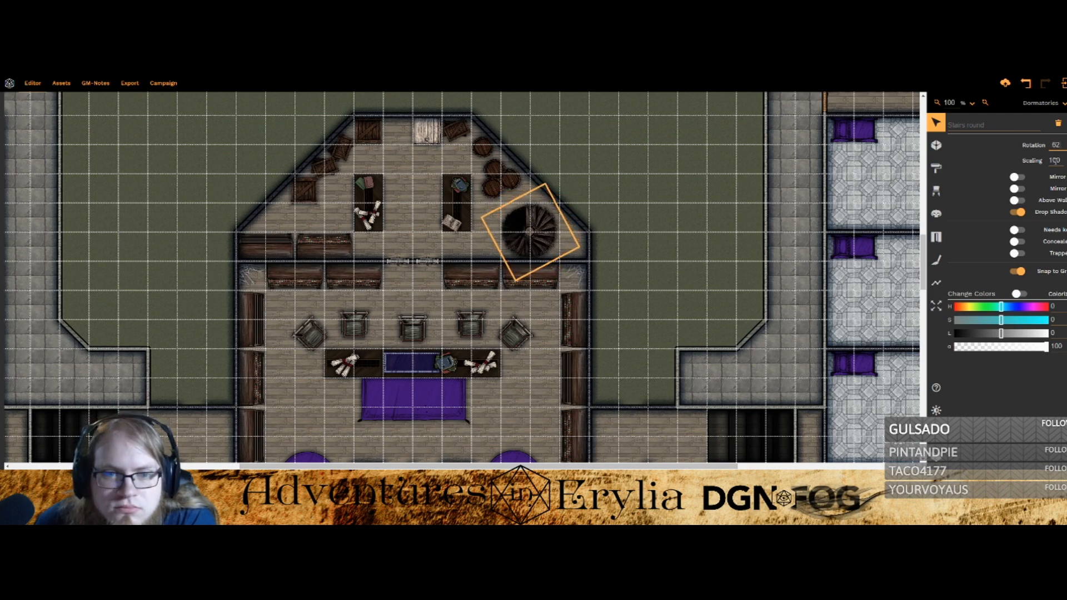
{"action": "key", "text": "Down"}
{"action": "key", "text": "Down"}
{"action": "key", "text": "Down"}
{"action": "key", "text": "Down"}
{"action": "key", "text": "Down"}
{"action": "key", "text": "Down"}
{"action": "key", "text": "Down"}
{"action": "key", "text": "Down"}
{"action": "key", "text": "Down"}
{"action": "key", "text": "Down"}
{"action": "key", "text": "Down"}
{"action": "key", "text": "Down"}
{"action": "key", "text": "Down"}
{"action": "key", "text": "Down"}
{"action": "key", "text": "Down"}
{"action": "key", "text": "Down"}
{"action": "key", "text": "Down"}
{"action": "key", "text": "Down"}
{"action": "key", "text": "Down"}
{"action": "key", "text": "Down"}
{"action": "key", "text": "Up"}
{"action": "key", "text": "Up"}
{"action": "key", "text": "Up"}
{"action": "key", "text": "Up"}
{"action": "key", "text": "Up"}
{"action": "key", "text": "Up"}
{"action": "key", "text": "Up"}
{"action": "key", "text": "Up"}
{"action": "key", "text": "Up"}
{"action": "key", "text": "Up"}
{"action": "key", "text": "Up"}
{"action": "key", "text": "Up"}
{"action": "key", "text": "Up"}
{"action": "key", "text": "Up"}
{"action": "key", "text": "Up"}
{"action": "key", "text": "Up"}
{"action": "key", "text": "Up"}
{"action": "key", "text": "Up"}
{"action": "key", "text": "Up"}
{"action": "key", "text": "Up"}
{"action": "key", "text": "Up"}
{"action": "key", "text": "Up"}
{"action": "key", "text": "Up"}
{"action": "key", "text": "Up"}
{"action": "key", "text": "Up"}
{"action": "key", "text": "Up"}
{"action": "key", "text": "Up"}
{"action": "key", "text": "Up"}
{"action": "key", "text": "Up"}
{"action": "key", "text": "Up"}
{"action": "key", "text": "Up"}
{"action": "key", "text": "Up"}
{"action": "key", "text": "Up"}
{"action": "key", "text": "Up"}
{"action": "key", "text": "Up"}
{"action": "key", "text": "Up"}
{"action": "key", "text": "Up"}
{"action": "key", "text": "Up"}
{"action": "key", "text": "Up"}
{"action": "key", "text": "Up"}
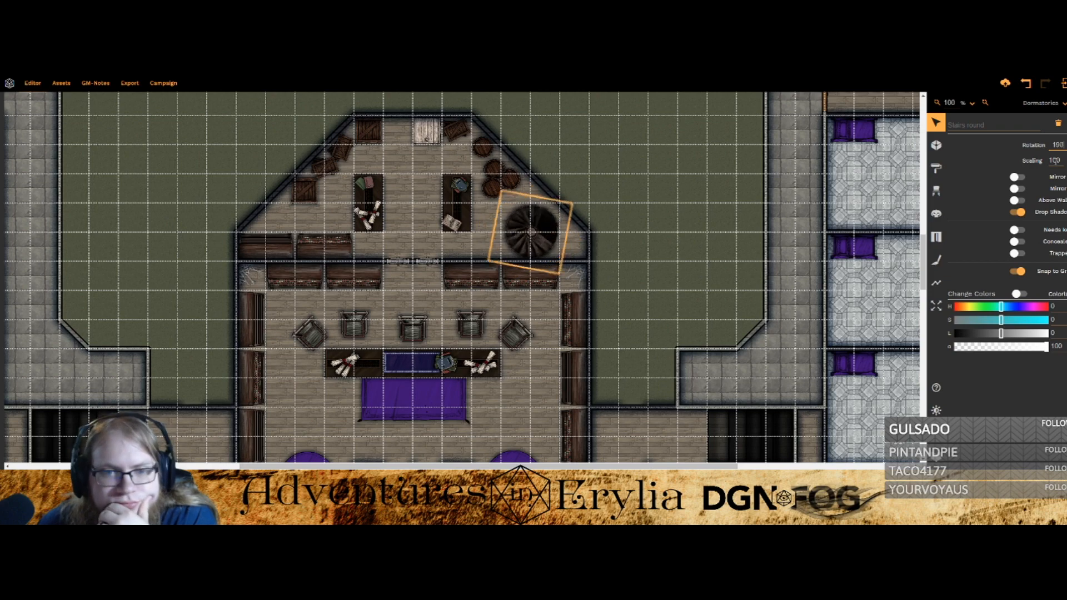
{"action": "key", "text": "Down"}
{"action": "key", "text": "Down"}
{"action": "key", "text": "Down"}
{"action": "key", "text": "Down"}
{"action": "key", "text": "Down"}
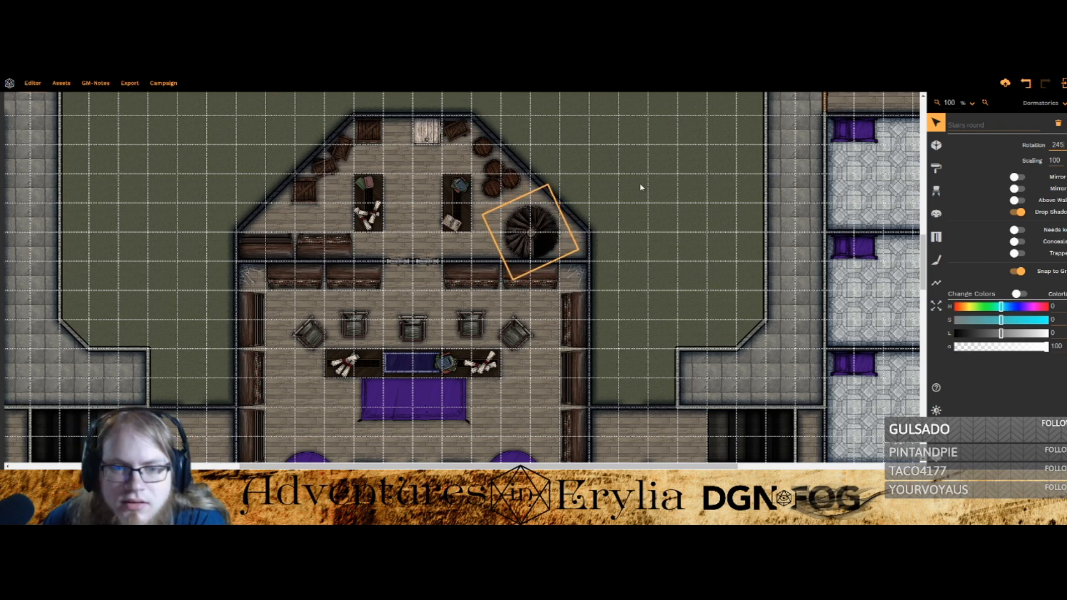
{"action": "left_click", "coordinate": [1008, 83]}
Step: Examine the Guild Master's chamber and the northern room, comparing them with the level below
{"action": "scroll", "coordinate": [462, 295], "scroll_direction": "down", "scroll_amount": 2}
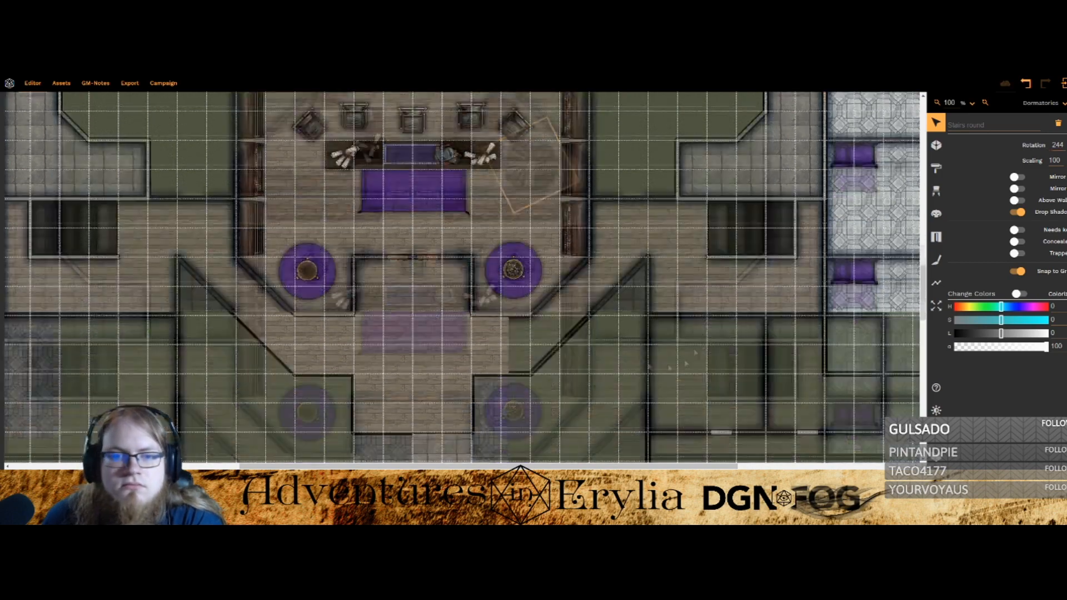
{"action": "scroll", "coordinate": [462, 295], "scroll_direction": "down", "scroll_amount": 1}
{"action": "left_click_drag", "start_coordinate": [423, 203], "coordinate": [444, 228]}
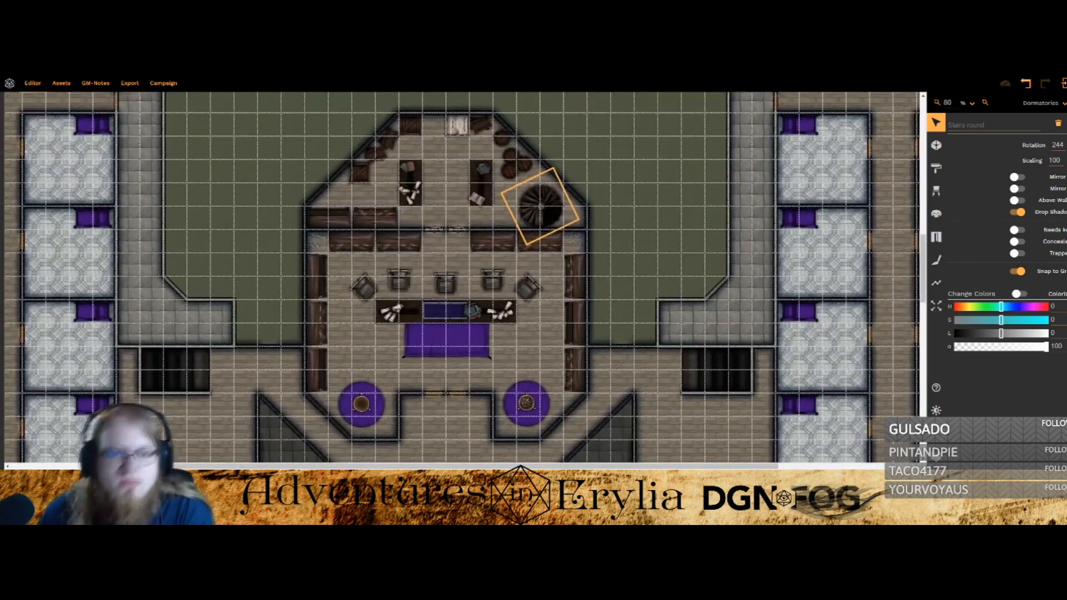
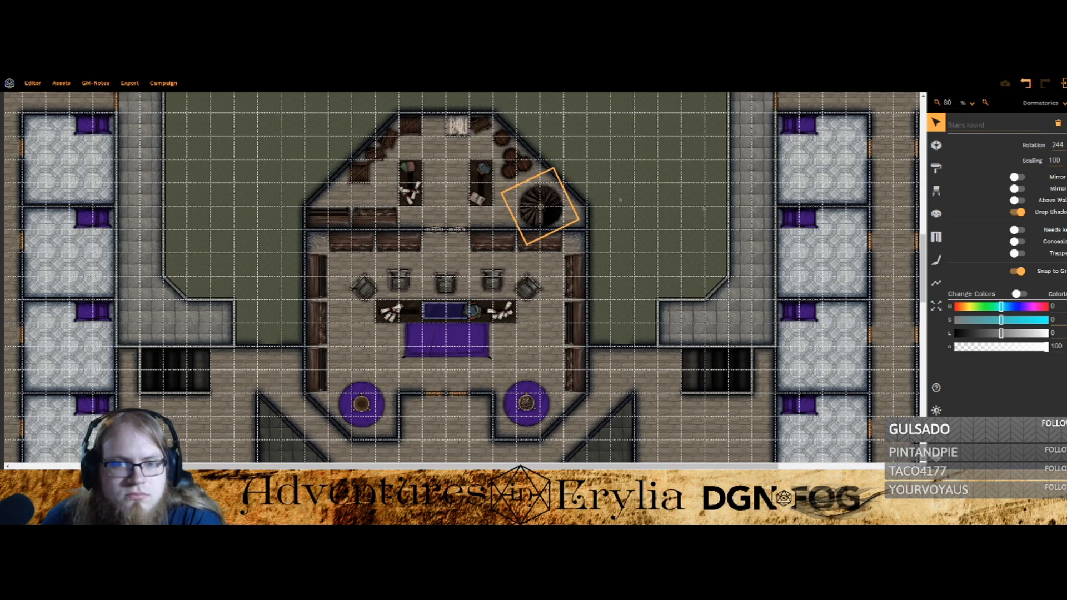
{"action": "left_click", "coordinate": [410, 184]}
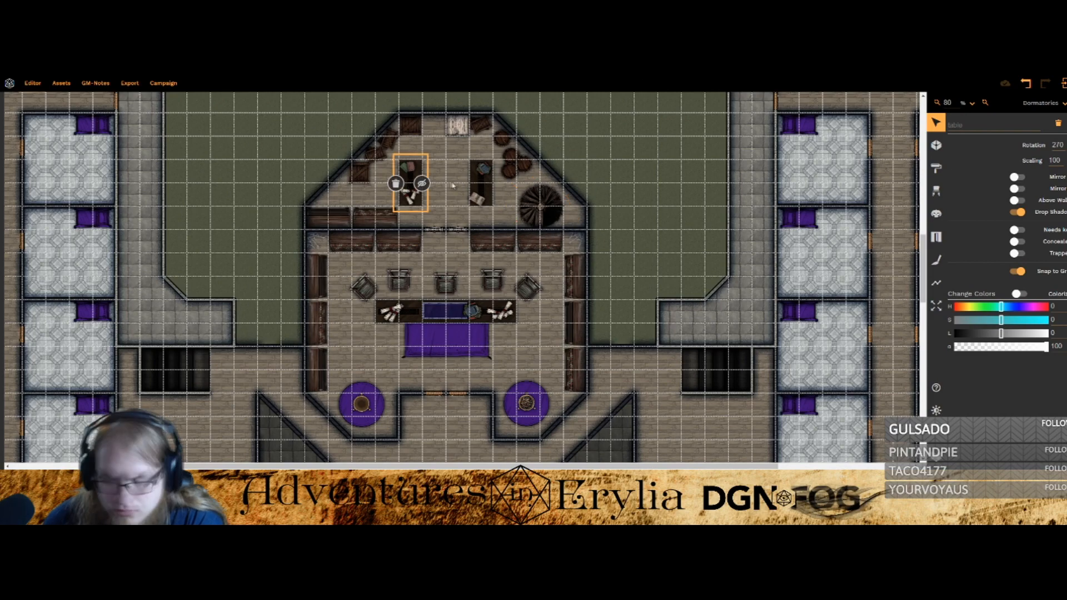
{"action": "left_click_drag", "start_coordinate": [612, 172], "coordinate": [609, 174]}
{"action": "key", "text": "Page_Down"}
{"action": "key", "text": "Page_Up"}
{"action": "left_click", "coordinate": [444, 261]}
{"action": "left_click", "coordinate": [443, 184]}
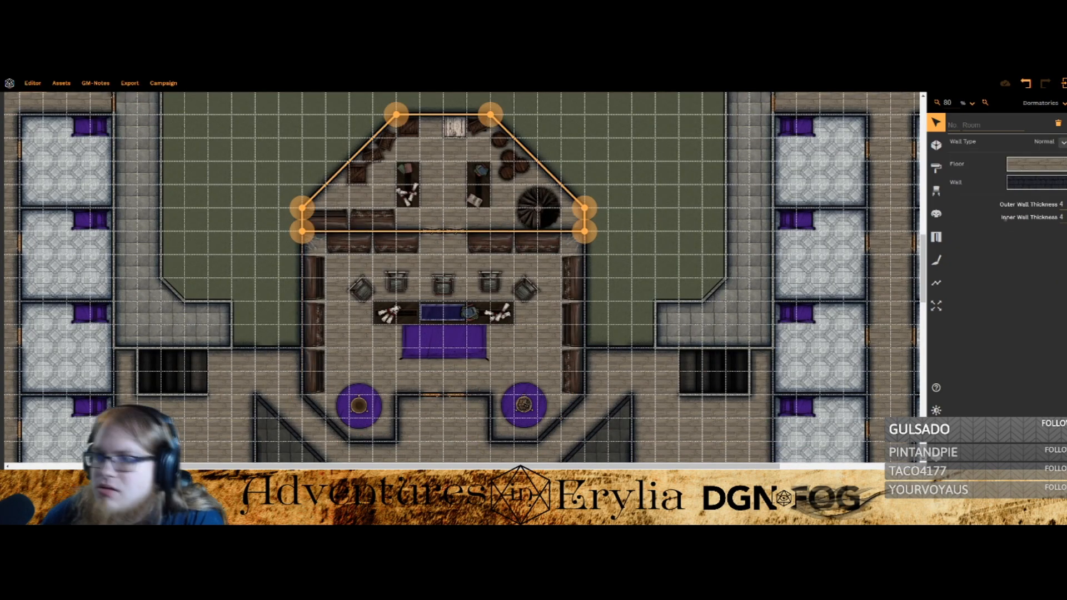
Step: On the Ground Floor level, search props for "hatch" and place a wooden hatch against the northern room's north wall
{"action": "key", "text": "Page_Down"}
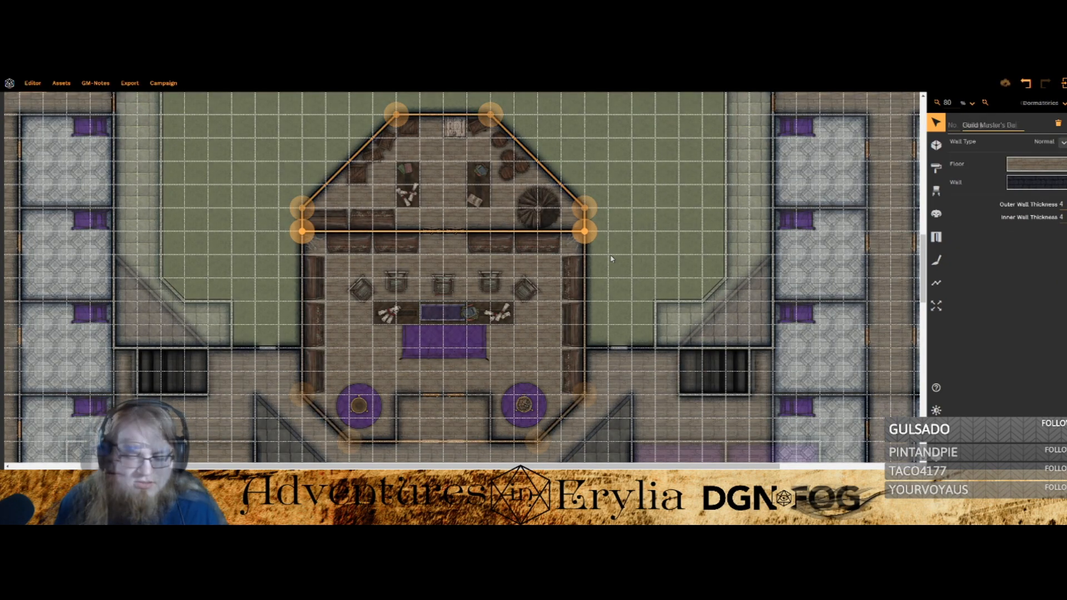
{"action": "left_click", "coordinate": [937, 191]}
{"action": "left_click", "coordinate": [829, 151]}
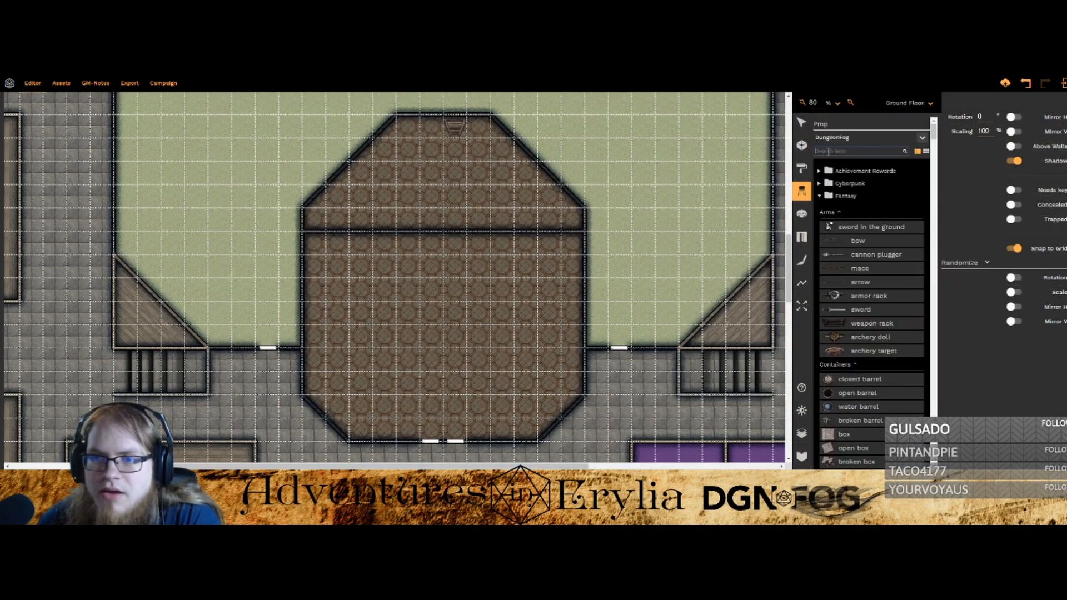
{"action": "left_click", "coordinate": [862, 230]}
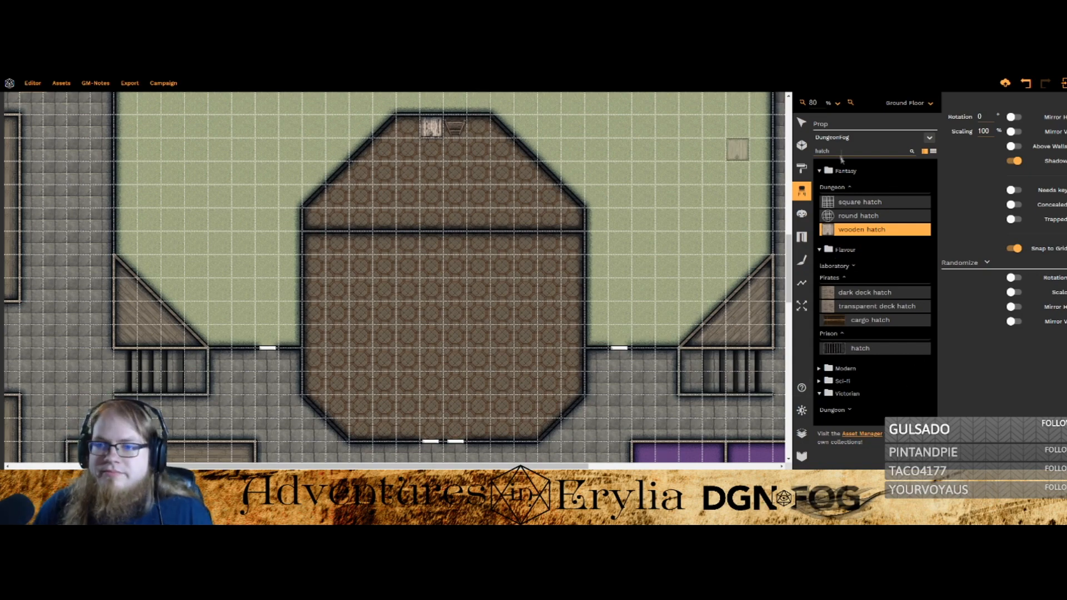
Step: Search props for "books" and line the large room's west wall with three Victorian bookshelves rotated 270 degrees
{"action": "type", "text": "s"}
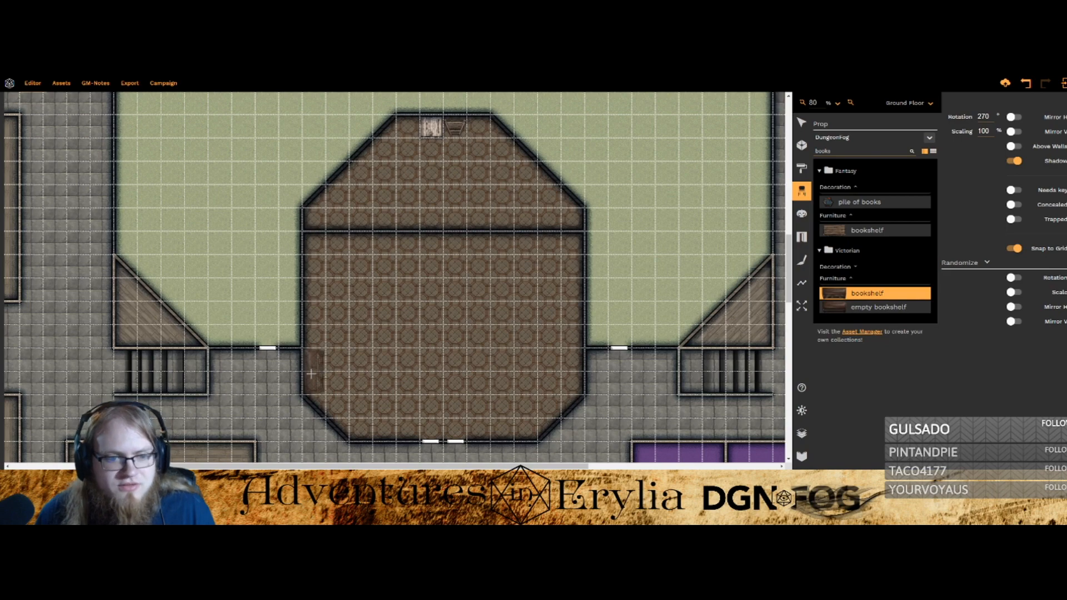
{"action": "scroll", "coordinate": [314, 371], "scroll_direction": "up", "scroll_amount": 3}
{"action": "left_click", "coordinate": [238, 244]}
{"action": "left_click", "coordinate": [238, 182]}
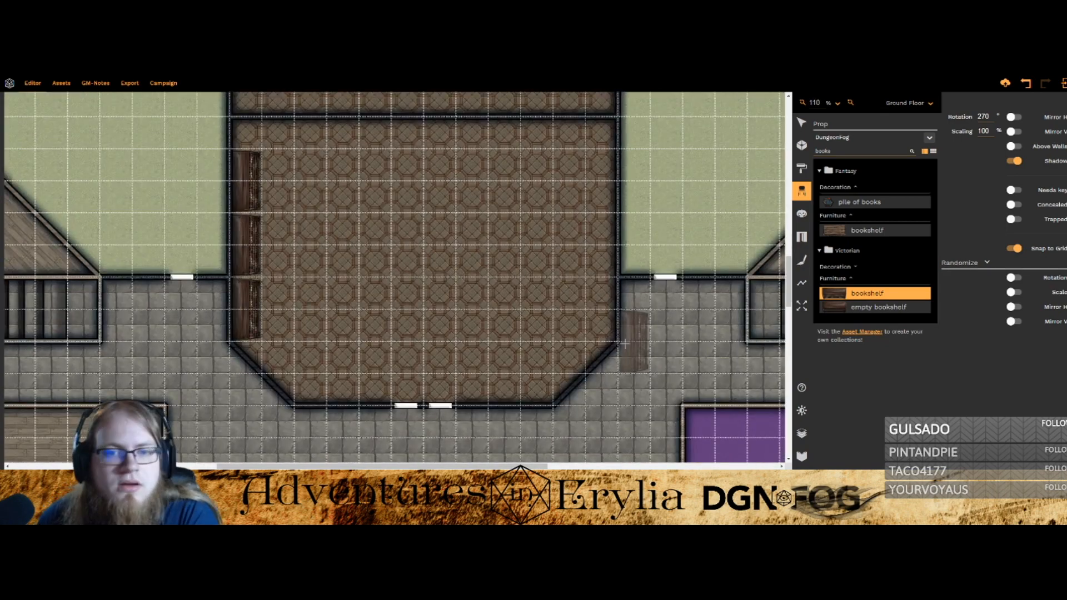
Step: Place two bookshelves against the large room's east wall, one at its north end and one at its south end
{"action": "key", "text": "v"}
{"action": "left_click", "coordinate": [601, 310]}
{"action": "left_click", "coordinate": [601, 181]}
Step: Place a bookshelf against the south wall on each side of the double doors
{"action": "scroll", "coordinate": [338, 321], "scroll_direction": "down", "scroll_amount": 2}
{"action": "scroll", "coordinate": [344, 361], "scroll_direction": "down", "scroll_amount": 7}
{"action": "left_click", "coordinate": [328, 390]}
{"action": "left_click", "coordinate": [520, 390]}
Step: Line the large room's north wall with a row of five bookshelves
{"action": "scroll", "coordinate": [420, 195], "scroll_direction": "up", "scroll_amount": 1}
{"action": "scroll", "coordinate": [296, 217], "scroll_direction": "down", "scroll_amount": 18}
{"action": "key", "text": "v"}
{"action": "left_click", "coordinate": [294, 206]}
{"action": "left_click", "coordinate": [552, 206]}
{"action": "left_click", "coordinate": [489, 205]}
{"action": "left_click", "coordinate": [359, 205]}
{"action": "left_click", "coordinate": [423, 205]}
Step: Try a freestanding double column of six back-to-back bookshelves, rotated 270 degrees, in the large room's western half
{"action": "left_click_drag", "start_coordinate": [588, 383], "coordinate": [596, 330]}
{"action": "scroll", "coordinate": [300, 206], "scroll_direction": "down", "scroll_amount": 9}
{"action": "left_click", "coordinate": [341, 222]}
{"action": "left_click", "coordinate": [341, 287]}
{"action": "left_click", "coordinate": [342, 353]}
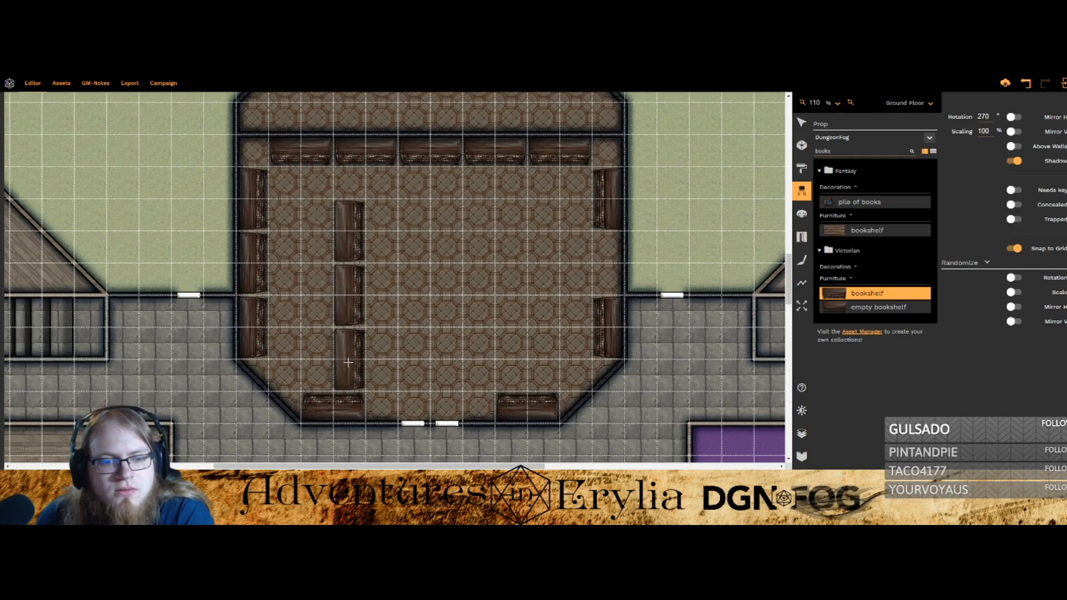
{"action": "left_click", "coordinate": [1014, 131]}
{"action": "left_click", "coordinate": [317, 352]}
{"action": "left_click", "coordinate": [317, 289]}
{"action": "left_click", "coordinate": [316, 231]}
Step: Try a matching double column of six back-to-back bookshelves in the large room's eastern half
{"action": "left_click", "coordinate": [510, 353]}
{"action": "left_click", "coordinate": [511, 289]}
{"action": "left_click", "coordinate": [510, 235]}
{"action": "left_click", "coordinate": [1014, 132]}
{"action": "left_click", "coordinate": [542, 230]}
{"action": "left_click", "coordinate": [543, 289]}
{"action": "left_click", "coordinate": [542, 353]}
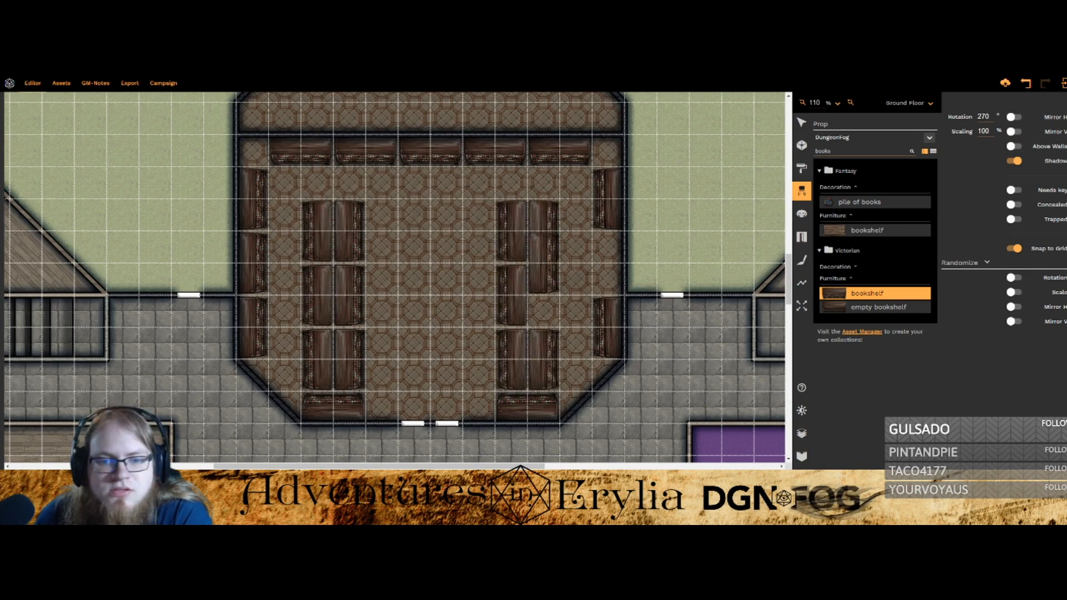
Step: Undo all the freestanding bookshelf columns, keeping only the shelves along the walls
{"action": "type", "text": "x"}
{"action": "key", "text": "ctrl+z"}
{"action": "key", "text": "ctrl+z"}
{"action": "key", "text": "ctrl+z"}
{"action": "key", "text": "ctrl+z"}
{"action": "key", "text": "ctrl+z"}
{"action": "key", "text": "ctrl+z"}
{"action": "key", "text": "ctrl+z"}
{"action": "key", "text": "ctrl+z"}
{"action": "key", "text": "ctrl+z"}
{"action": "key", "text": "ctrl+z"}
{"action": "key", "text": "ctrl+z"}
{"action": "key", "text": "ctrl+z"}
Step: Place an east-west row of four bookshelves at 0 degrees rotation across the middle of the large room
{"action": "scroll", "coordinate": [331, 239], "scroll_direction": "up", "scroll_amount": 9}
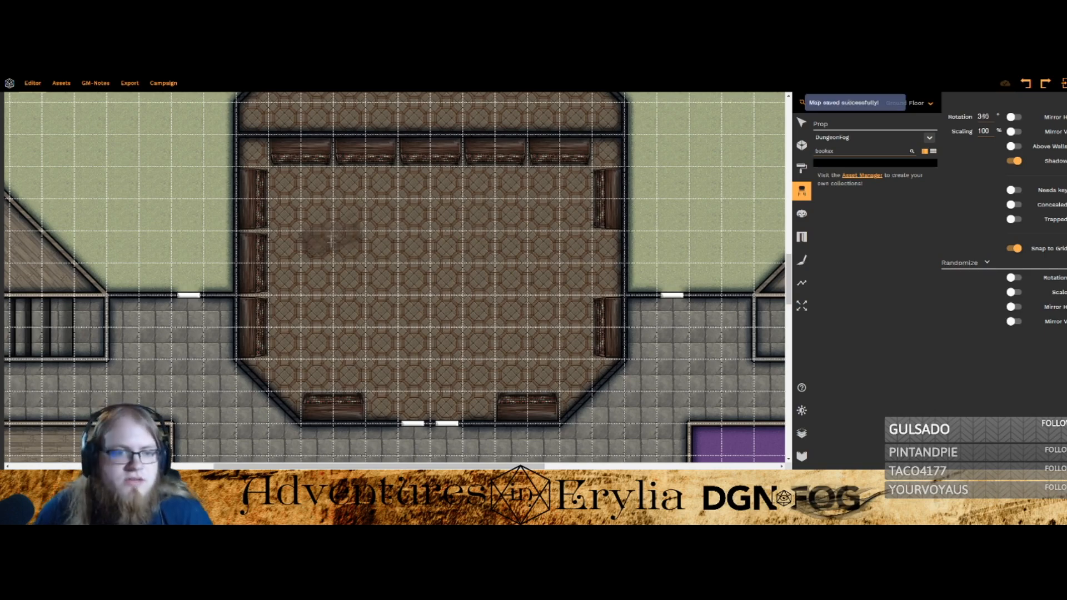
{"action": "left_click", "coordinate": [333, 242]}
{"action": "left_click", "coordinate": [397, 242]}
{"action": "left_click", "coordinate": [463, 242]}
{"action": "left_click", "coordinate": [527, 243]}
Step: Place three bookshelves in a second row farther south, two in the western part and one in the eastern part
{"action": "left_click", "coordinate": [328, 341]}
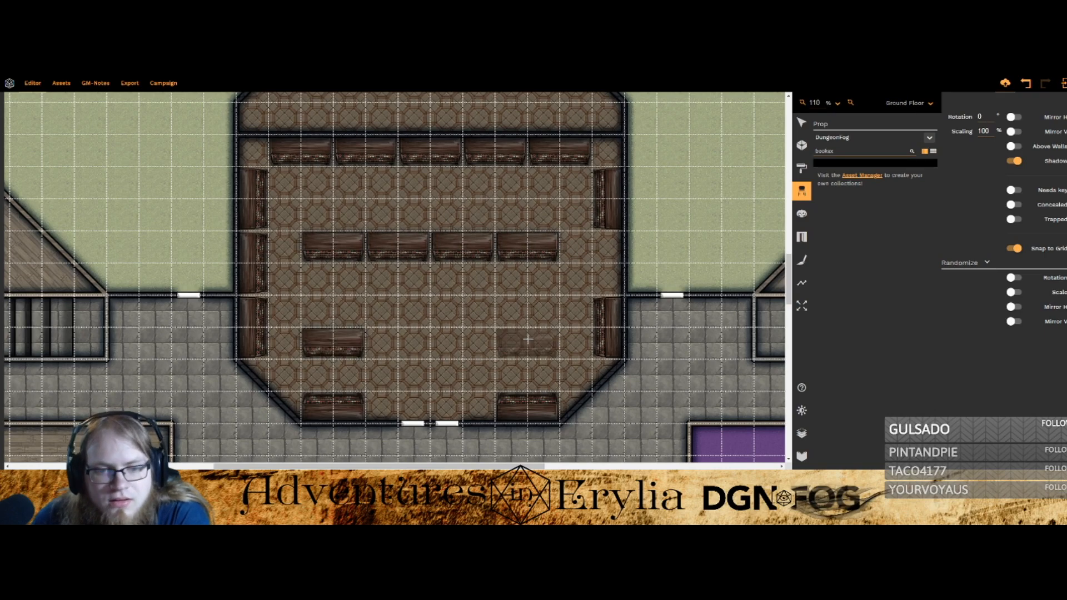
{"action": "left_click", "coordinate": [393, 341]}
{"action": "left_click", "coordinate": [522, 341]}
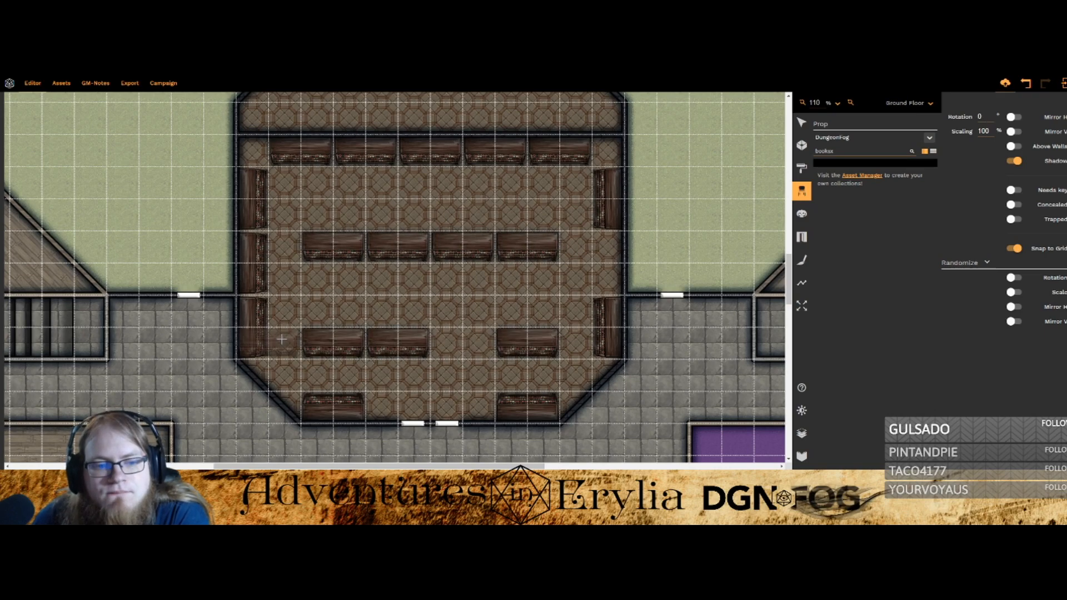
Step: Delete the southern freestanding row of bookshelves and the southernmost shelf on both the east and west walls
{"action": "left_click", "coordinate": [802, 122]}
{"action": "left_click", "coordinate": [610, 339]}
{"action": "key", "text": "Delete"}
{"action": "left_click", "coordinate": [253, 328]}
{"action": "key", "text": "Delete"}
{"action": "left_click", "coordinate": [937, 147]}
{"action": "left_click", "coordinate": [936, 191]}
{"action": "left_click", "coordinate": [802, 122]}
Step: Try an east-west row of five bookshelves at 0 degrees across the library's southern half, leaving a gap east of centre
{"action": "key", "text": "p"}
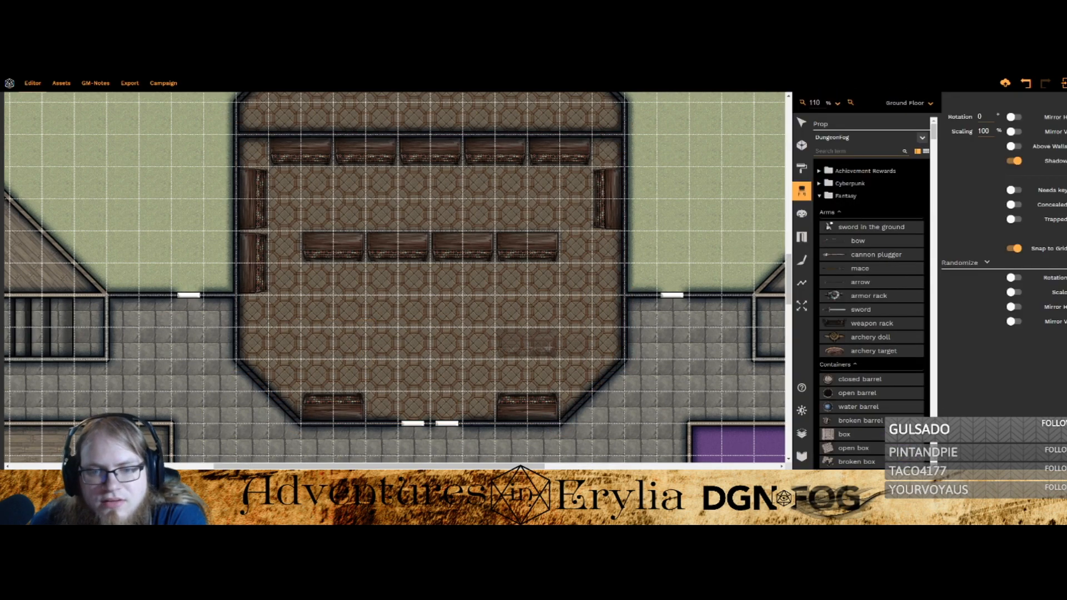
{"action": "left_click", "coordinate": [569, 322]}
{"action": "left_click", "coordinate": [500, 320]}
{"action": "left_click", "coordinate": [400, 318]}
{"action": "left_click", "coordinate": [333, 317]}
{"action": "left_click", "coordinate": [265, 316]}
Step: Delete the remaining west-wall shelves, the shelves on the south wall and the middle row of four bookshelves
{"action": "left_click", "coordinate": [802, 122]}
{"action": "left_click", "coordinate": [256, 281]}
{"action": "key", "text": "Delete"}
{"action": "left_click", "coordinate": [257, 205]}
{"action": "key", "text": "Delete"}
{"action": "left_click", "coordinate": [333, 406]}
{"action": "key", "text": "Delete"}
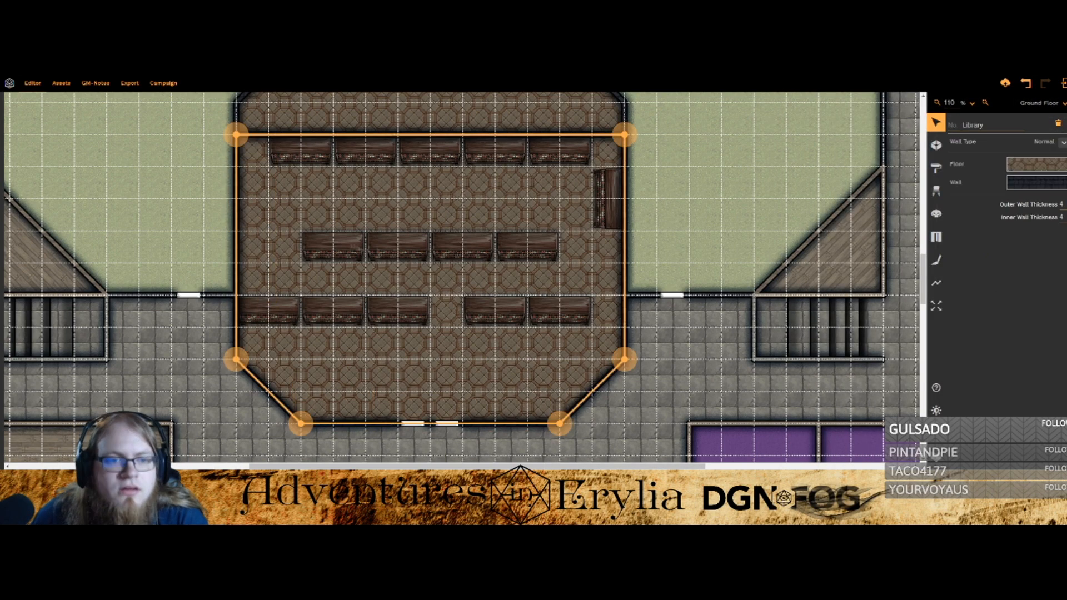
{"action": "left_click", "coordinate": [527, 247]}
{"action": "key", "text": "Delete"}
Step: Try two back-to-back bookshelves at 270 degrees against the south wall east of the doorway, mirroring one vertically
{"action": "left_click", "coordinate": [937, 191]}
{"action": "key", "text": "r"}
{"action": "key", "text": "r"}
{"action": "key", "text": "r"}
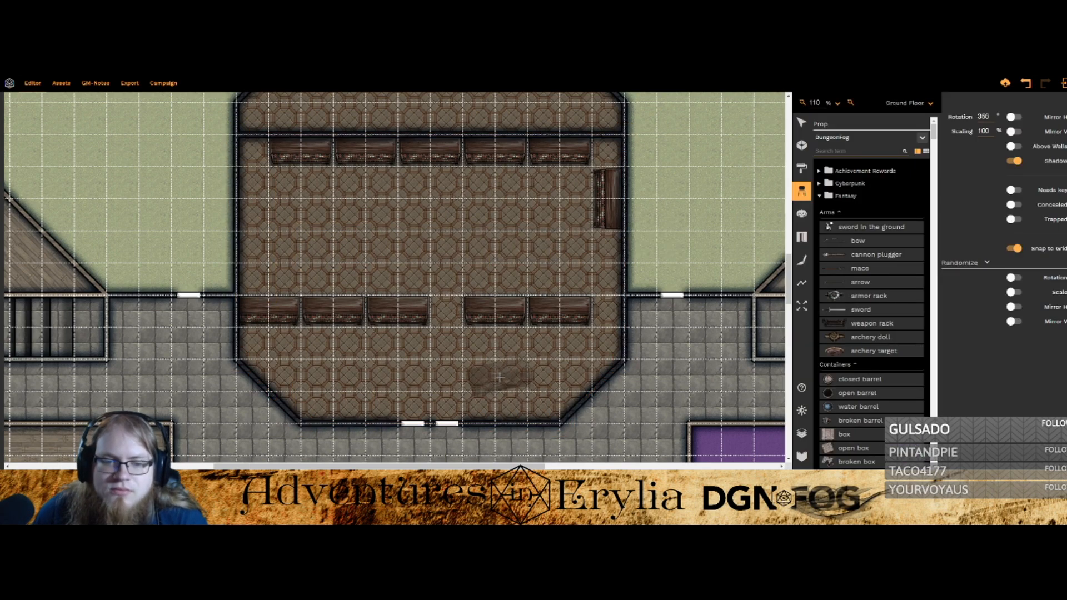
{"action": "left_click", "coordinate": [542, 394]}
{"action": "left_click", "coordinate": [1013, 131]}
{"action": "left_click", "coordinate": [512, 391]}
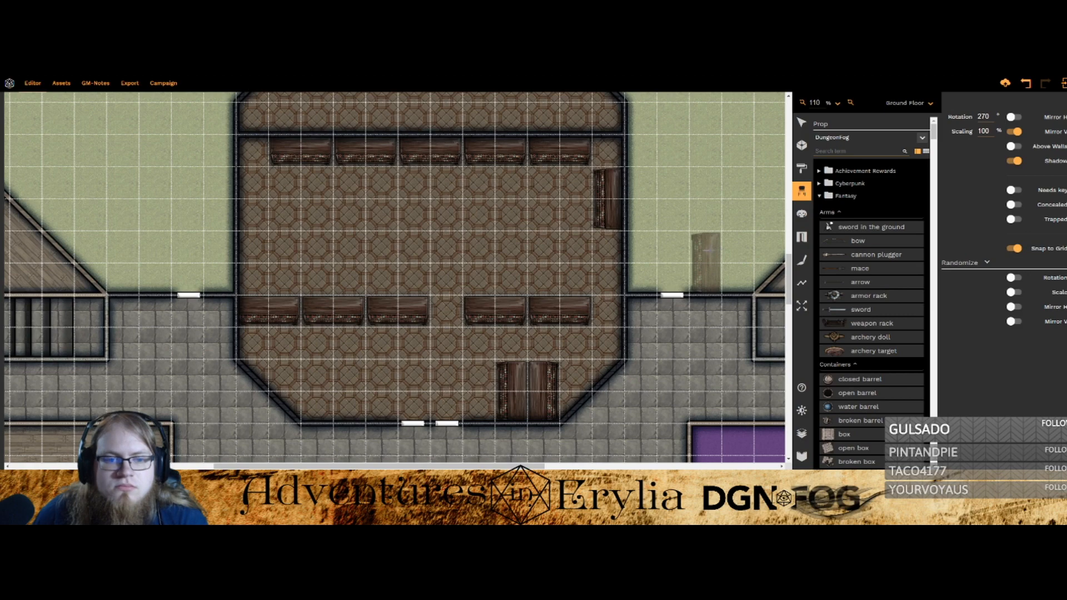
Step: Try a vertically mirrored row of five bookshelves at 0 degrees back-to-back with the southern row
{"action": "key", "text": "r"}
{"action": "left_click", "coordinate": [559, 278]}
{"action": "left_click", "coordinate": [496, 279]}
{"action": "left_click", "coordinate": [395, 281]}
{"action": "left_click", "coordinate": [333, 281]}
{"action": "left_click", "coordinate": [270, 280]}
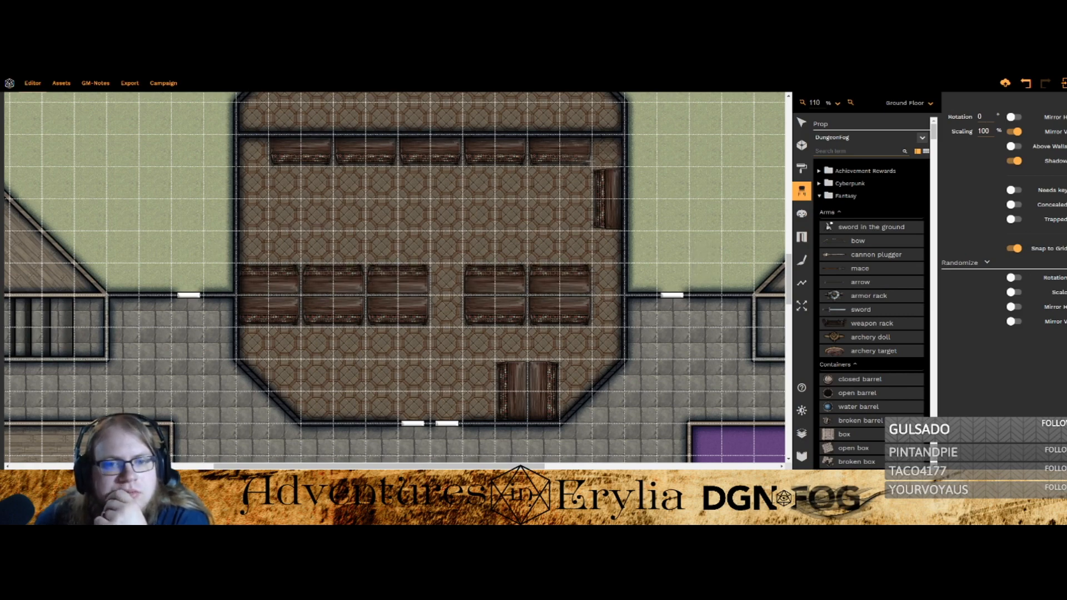
Step: Delete the double row of bookshelves crossing the library's southern half
{"action": "key", "text": "Escape"}
{"action": "left_click", "coordinate": [559, 310]}
{"action": "key", "text": "Delete"}
{"action": "left_click", "coordinate": [559, 279]}
{"action": "key", "text": "Delete"}
{"action": "left_click", "coordinate": [495, 310]}
{"action": "key", "text": "Delete"}
{"action": "left_click", "coordinate": [342, 289]}
{"action": "key", "text": "Delete"}
{"action": "left_click", "coordinate": [269, 310]}
{"action": "key", "text": "Delete"}
{"action": "left_click", "coordinate": [269, 279]}
{"action": "key", "text": "Delete"}
{"action": "left_click", "coordinate": [268, 281]}
Step: Try three spaced east-west bookshelves down the library's eastern half, mirroring the northern and southern ones vertically
{"action": "left_click", "coordinate": [936, 190]}
{"action": "left_click", "coordinate": [528, 349]}
{"action": "left_click", "coordinate": [1017, 132]}
{"action": "left_click", "coordinate": [527, 278]}
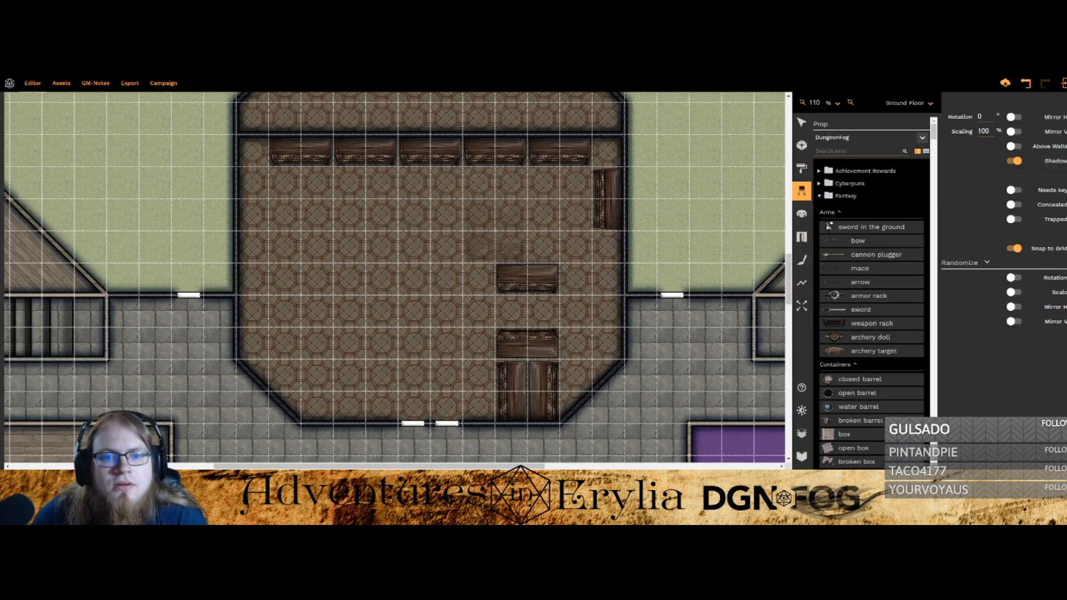
{"action": "left_click", "coordinate": [1014, 132]}
{"action": "left_click", "coordinate": [527, 184]}
{"action": "left_click_drag", "start_coordinate": [431, 216], "coordinate": [491, 244]}
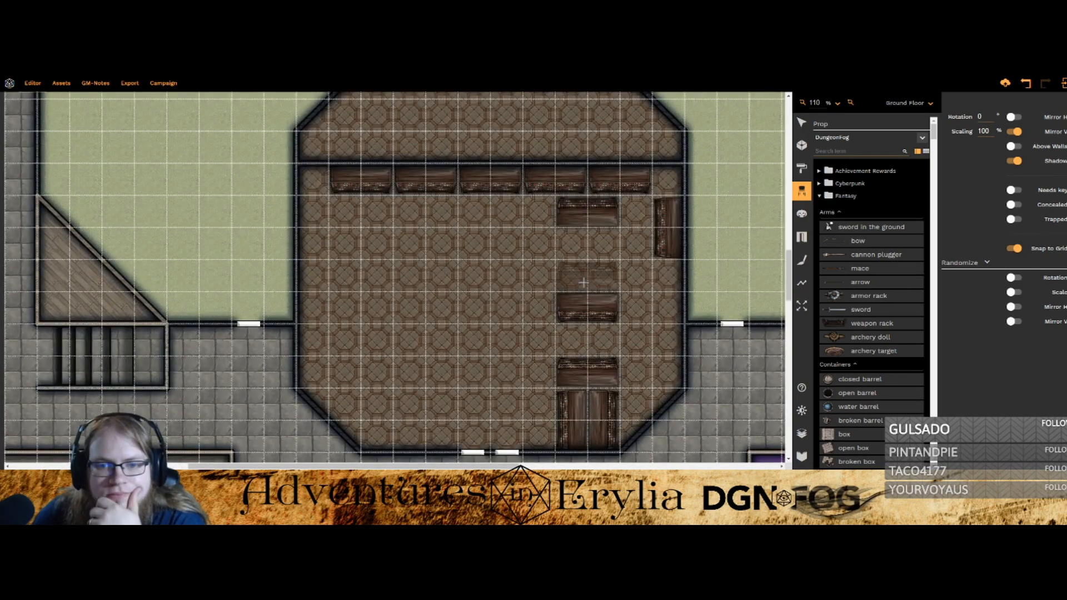
Step: Try a back-to-back bookshelf pair at 270 degrees between the two northern shelves in the eastern half
{"action": "scroll", "coordinate": [593, 267], "scroll_direction": "down", "scroll_amount": 6}
{"action": "left_click", "coordinate": [578, 256]}
{"action": "left_click", "coordinate": [1014, 132]}
{"action": "left_click", "coordinate": [602, 260]}
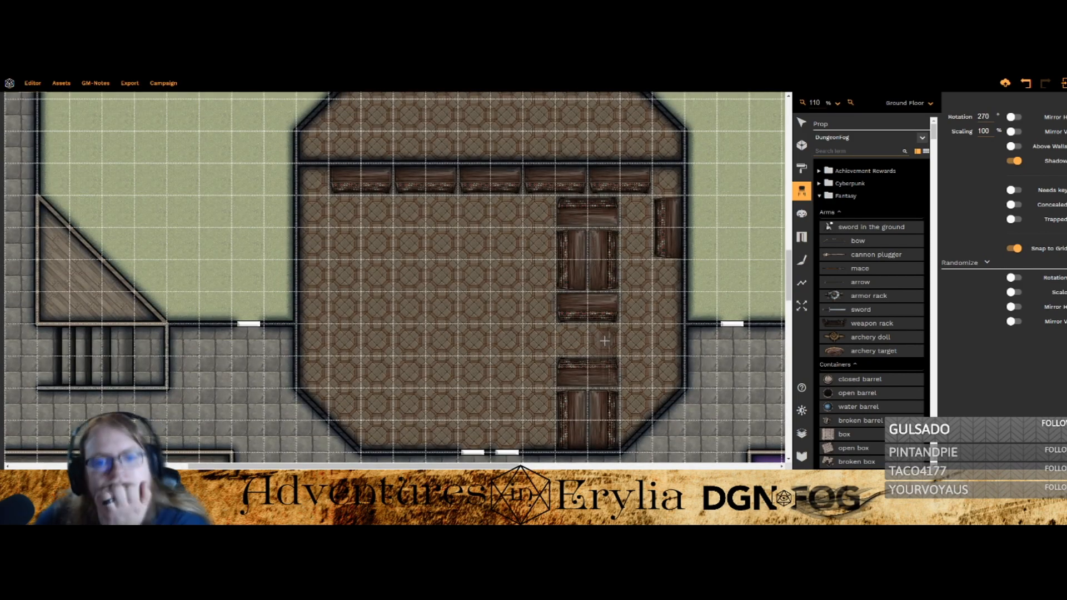
Step: Delete all the freestanding bookshelves in the library's eastern half
{"action": "key", "text": "Escape"}
{"action": "left_click", "coordinate": [596, 217]}
{"action": "key", "text": "Delete"}
{"action": "left_click", "coordinate": [606, 423]}
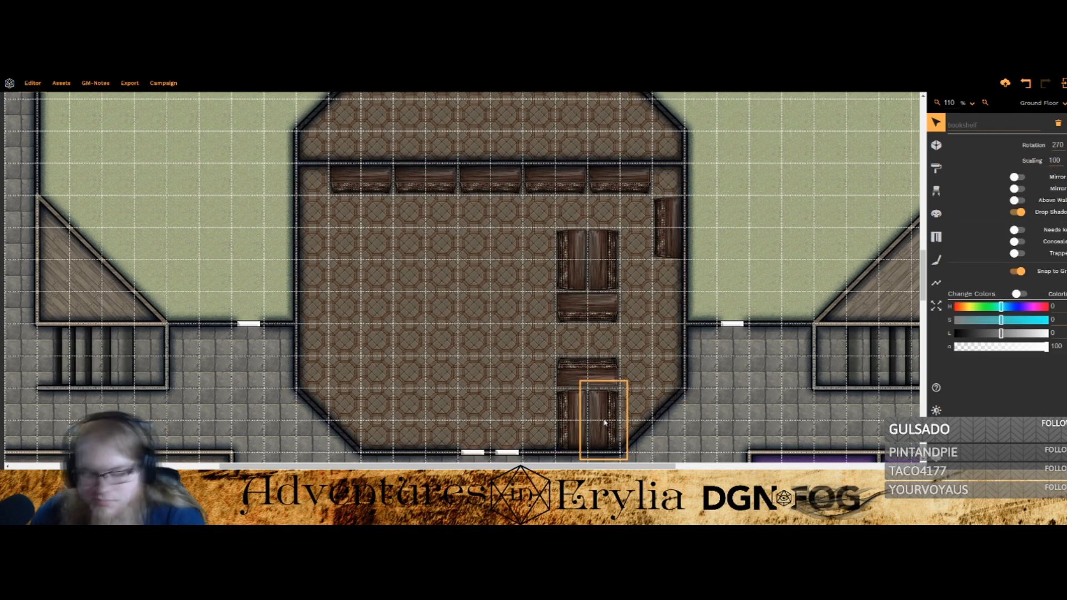
{"action": "key", "text": "Delete"}
{"action": "left_click", "coordinate": [573, 419]}
{"action": "key", "text": "Delete"}
{"action": "left_click_drag", "start_coordinate": [587, 323], "coordinate": [490, 306]}
{"action": "left_click", "coordinate": [475, 243]}
{"action": "key", "text": "Delete"}
{"action": "left_click", "coordinate": [475, 243]}
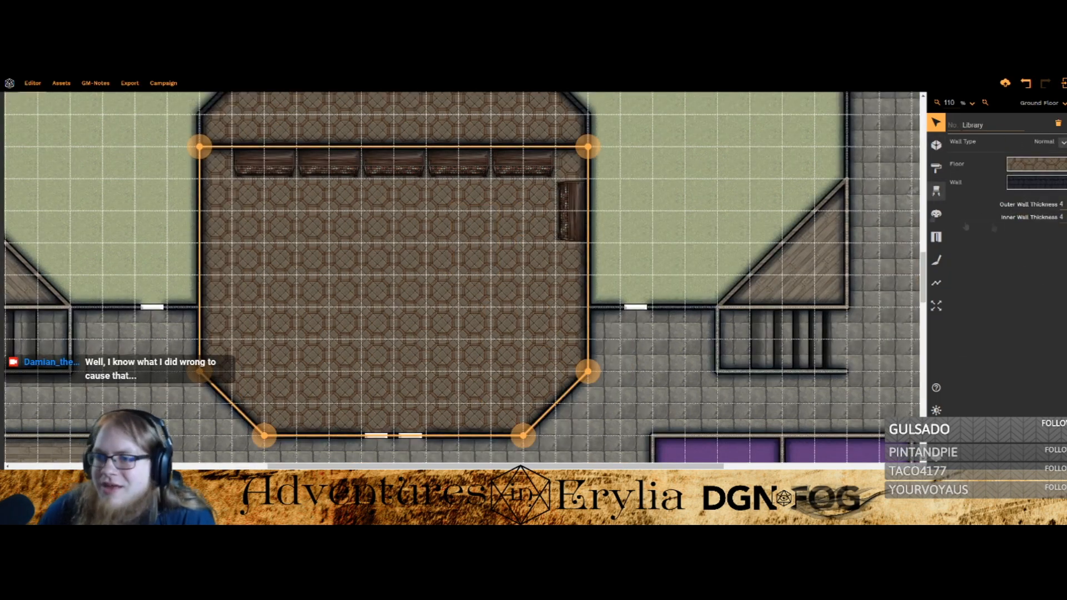
Step: Place Victorian bookshelves on the south wall on both sides of the doorway and a back-to-back pair north of it
{"action": "left_click", "coordinate": [936, 190]}
{"action": "left_click", "coordinate": [867, 293]}
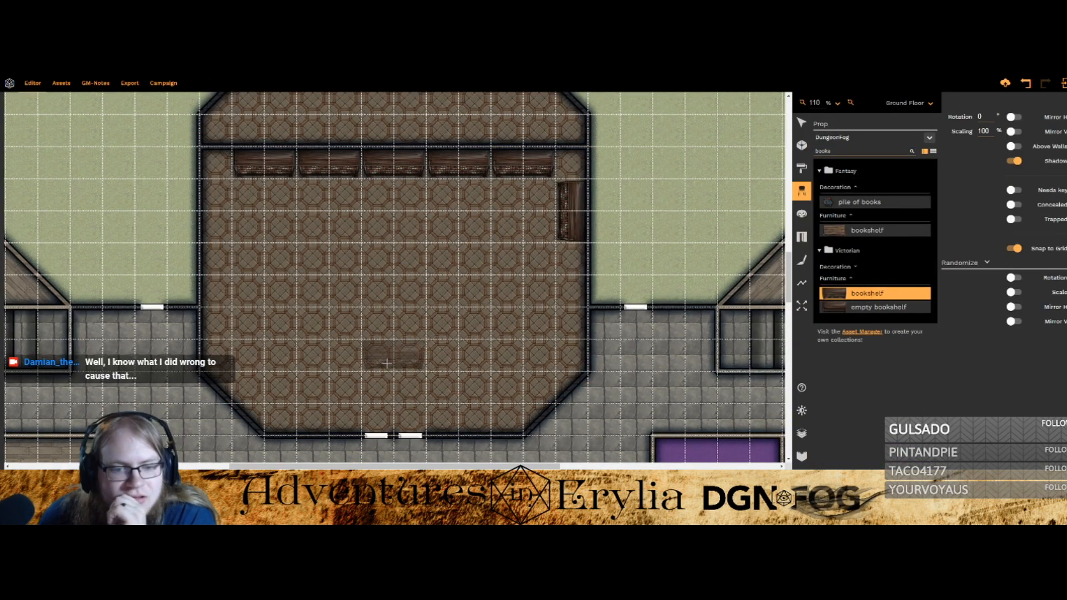
{"action": "left_click", "coordinate": [491, 421]}
{"action": "left_click", "coordinate": [297, 420]}
{"action": "left_click", "coordinate": [397, 358]}
{"action": "left_click", "coordinate": [1014, 131]}
{"action": "left_click", "coordinate": [394, 324]}
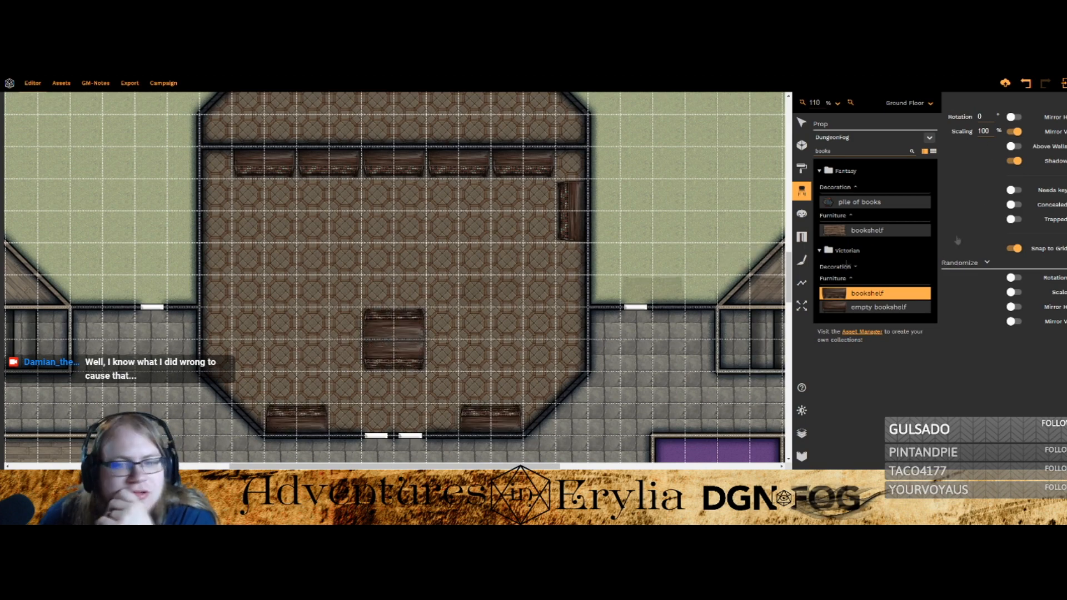
Step: Cap the back-to-back pair with a 270-degree bookshelf at each end, toggling the vertical mirror so both face outward
{"action": "scroll", "coordinate": [439, 357], "scroll_direction": "down", "scroll_amount": 5}
{"action": "scroll", "coordinate": [345, 342], "scroll_direction": "up", "scroll_amount": 15}
{"action": "left_click", "coordinate": [345, 337]}
{"action": "left_click", "coordinate": [1013, 132]}
{"action": "left_click", "coordinate": [432, 336]}
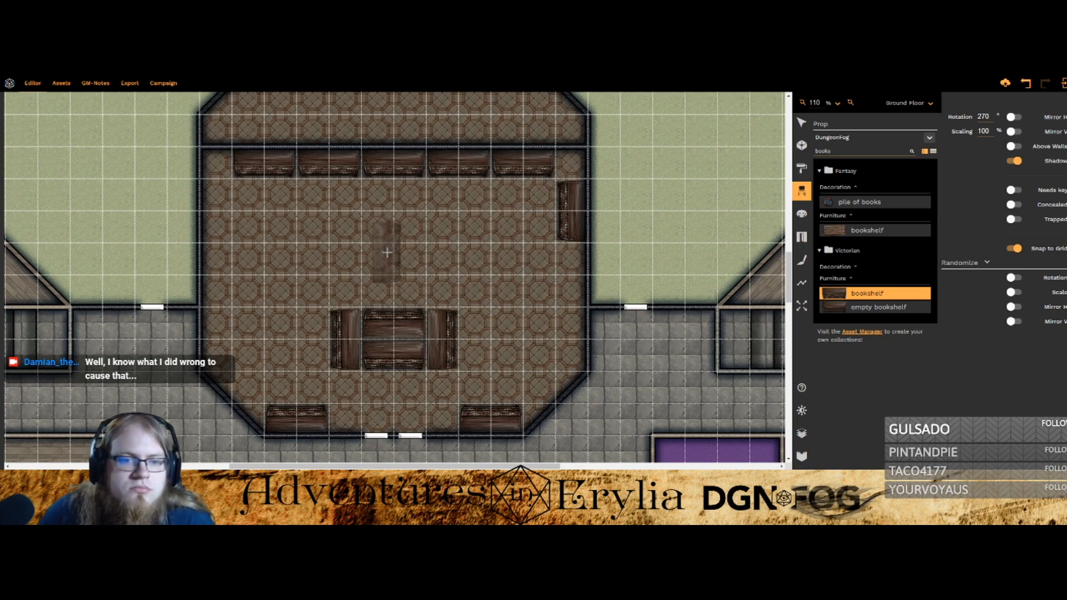
Step: Try a matching block of four outward-facing bookshelves farther north in the library's centre
{"action": "left_click", "coordinate": [437, 244]}
{"action": "left_click", "coordinate": [1013, 132]}
{"action": "left_click", "coordinate": [352, 242]}
{"action": "left_click", "coordinate": [1014, 132]}
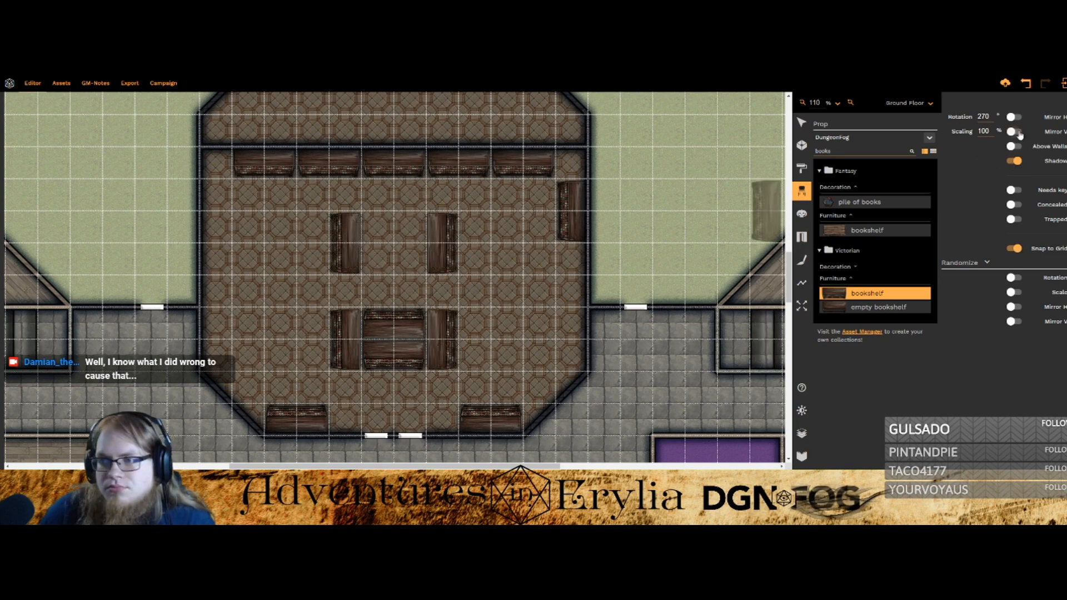
{"action": "scroll", "coordinate": [396, 267], "scroll_direction": "up", "scroll_amount": 6}
{"action": "left_click", "coordinate": [394, 258]}
{"action": "left_click", "coordinate": [1014, 132]}
{"action": "left_click", "coordinate": [393, 227]}
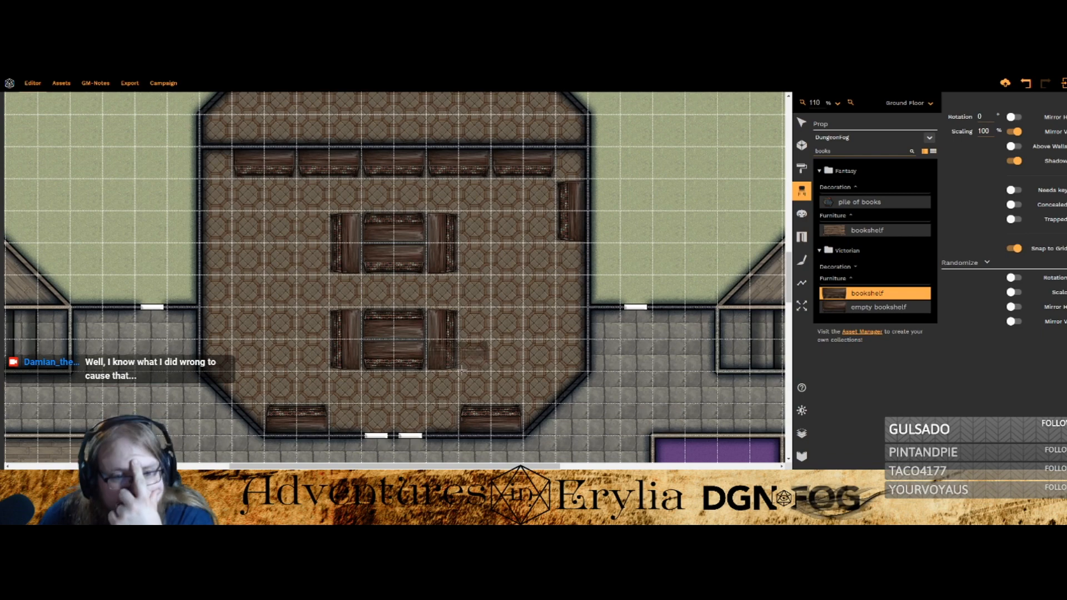
Step: Delete the bookshelves of the northern four-shelf block
{"action": "left_click", "coordinate": [804, 123]}
{"action": "left_click", "coordinate": [439, 255]}
{"action": "key", "text": "Delete"}
{"action": "left_click", "coordinate": [393, 259]}
{"action": "key", "text": "Delete"}
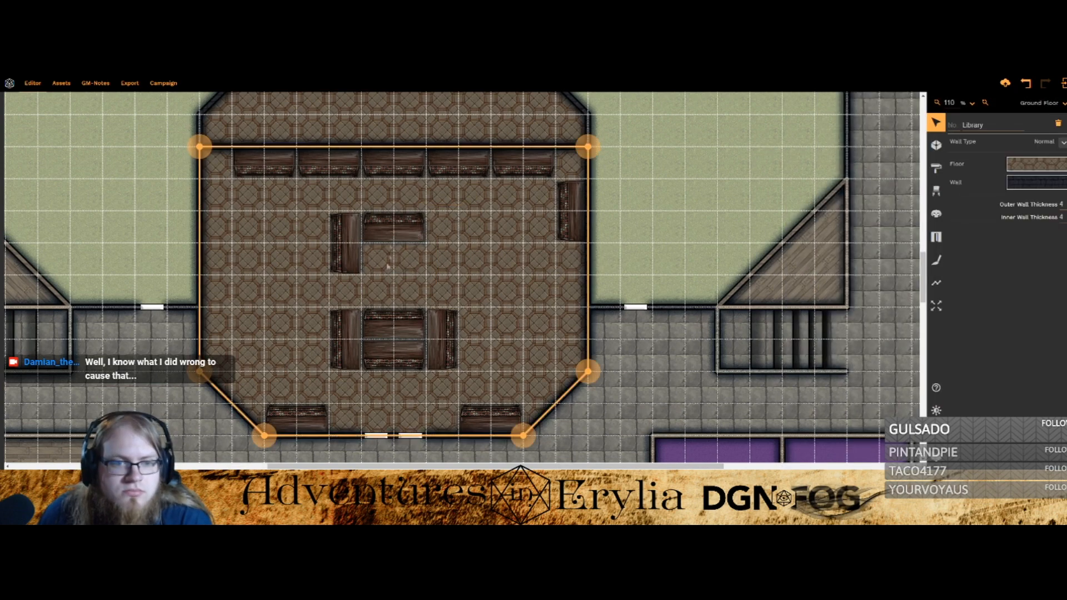
{"action": "left_click", "coordinate": [393, 229]}
{"action": "key", "text": "Delete"}
{"action": "left_click", "coordinate": [341, 260]}
Step: Try two side-by-side bookshelves centred in the northern part of the library and remove them again
{"action": "left_click", "coordinate": [936, 192]}
{"action": "left_click", "coordinate": [425, 228]}
{"action": "left_click", "coordinate": [361, 228]}
{"action": "left_click", "coordinate": [802, 122]}
{"action": "left_click", "coordinate": [425, 228]}
{"action": "key", "text": "Delete"}
{"action": "left_click", "coordinate": [349, 230]}
{"action": "key", "text": "Delete"}
Step: Place two back-to-back rows of three bookshelves at 0 degrees, centred in the library's northern half
{"action": "left_click", "coordinate": [935, 194]}
{"action": "left_click", "coordinate": [393, 228]}
{"action": "left_click", "coordinate": [459, 228]}
{"action": "left_click", "coordinate": [329, 228]}
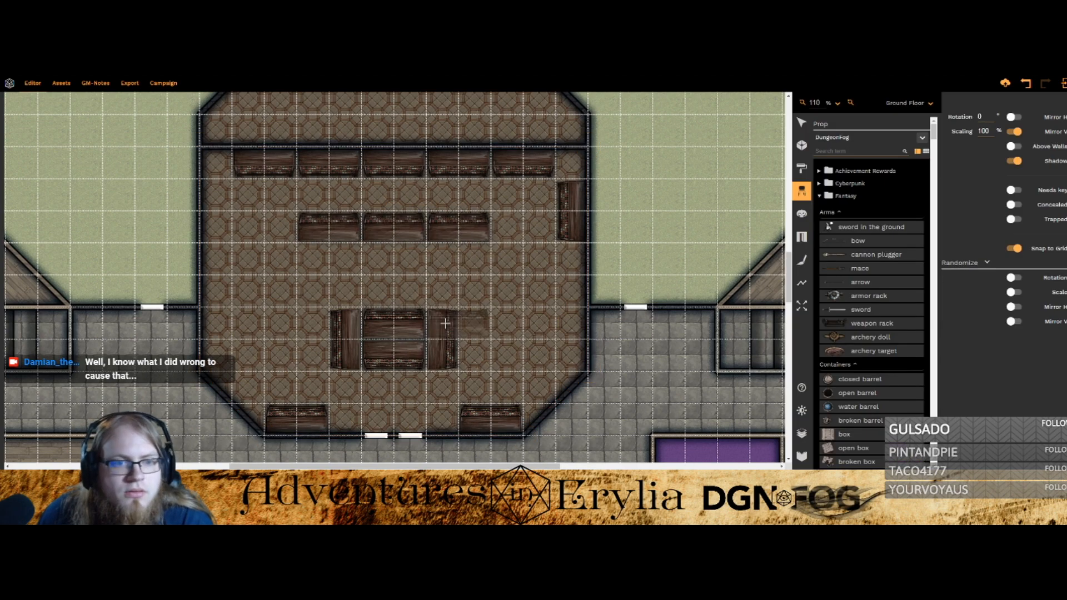
{"action": "left_click", "coordinate": [449, 267]}
{"action": "left_click", "coordinate": [393, 261]}
{"action": "left_click", "coordinate": [338, 257]}
Step: Cap the east and west ends of the six-shelf block with outward-facing bookshelves at 270 degrees
{"action": "scroll", "coordinate": [490, 261], "scroll_direction": "up", "scroll_amount": 4}
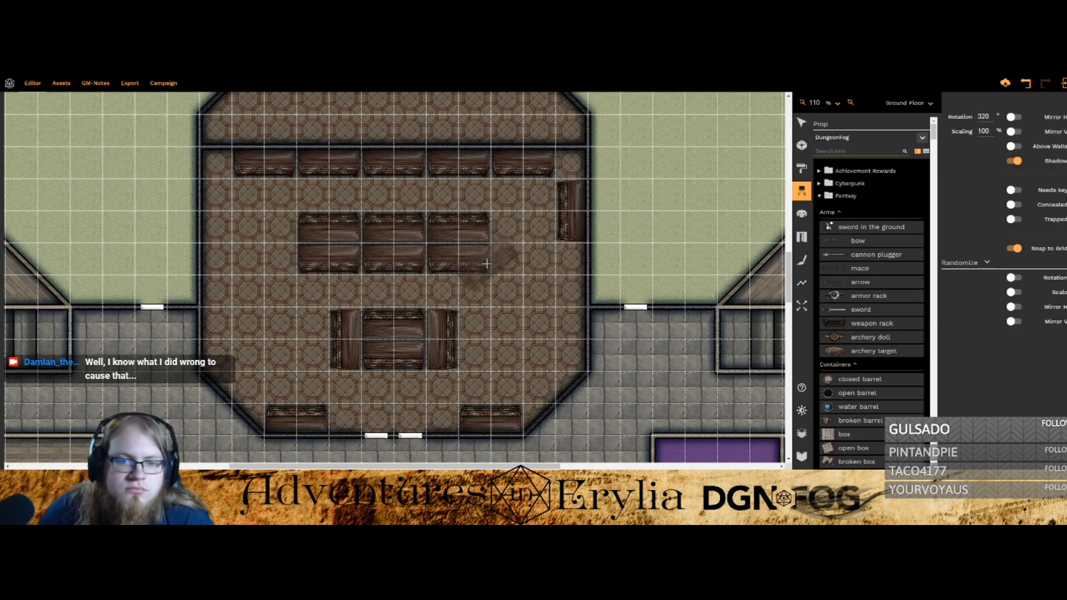
{"action": "left_click", "coordinate": [504, 244]}
{"action": "left_click", "coordinate": [1014, 131]}
{"action": "left_click", "coordinate": [281, 243]}
Step: Line the library's side walls with 270-degree bookshelves, adding two on the east wall and three on the west wall
{"action": "left_click", "coordinate": [571, 276]}
{"action": "left_click", "coordinate": [571, 339]}
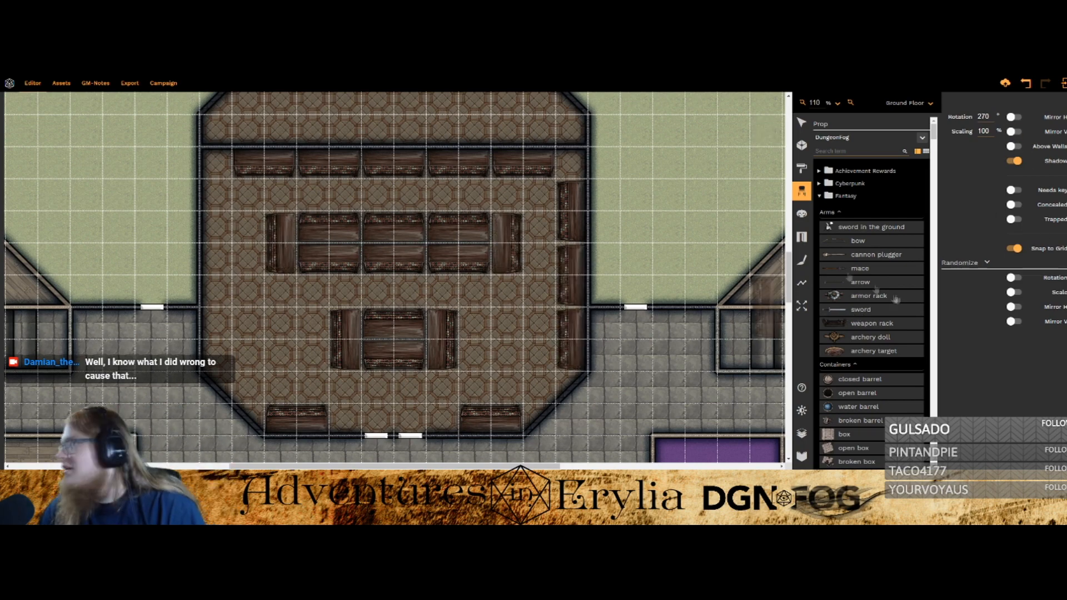
{"action": "left_click", "coordinate": [217, 211]}
{"action": "left_click", "coordinate": [217, 275]}
{"action": "left_click", "coordinate": [216, 339]}
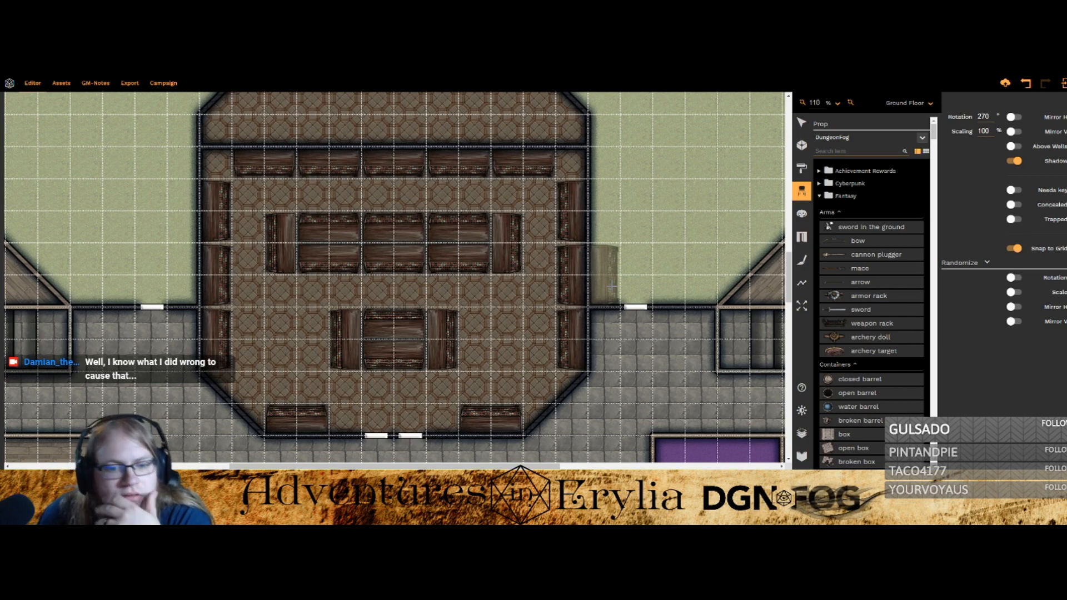
Step: Delete six scattered bookshelves, one each from the north, east, south and west walls and one from each central block
{"action": "left_click", "coordinate": [802, 122]}
{"action": "left_click", "coordinate": [217, 339]}
{"action": "key", "text": "Delete"}
{"action": "left_click", "coordinate": [296, 417]}
{"action": "key", "text": "Delete"}
{"action": "left_click", "coordinate": [402, 328]}
{"action": "key", "text": "Delete"}
{"action": "left_click", "coordinate": [458, 228]}
{"action": "key", "text": "Delete"}
{"action": "left_click", "coordinate": [329, 163]}
{"action": "key", "text": "Delete"}
{"action": "left_click", "coordinate": [571, 211]}
{"action": "key", "text": "Delete"}
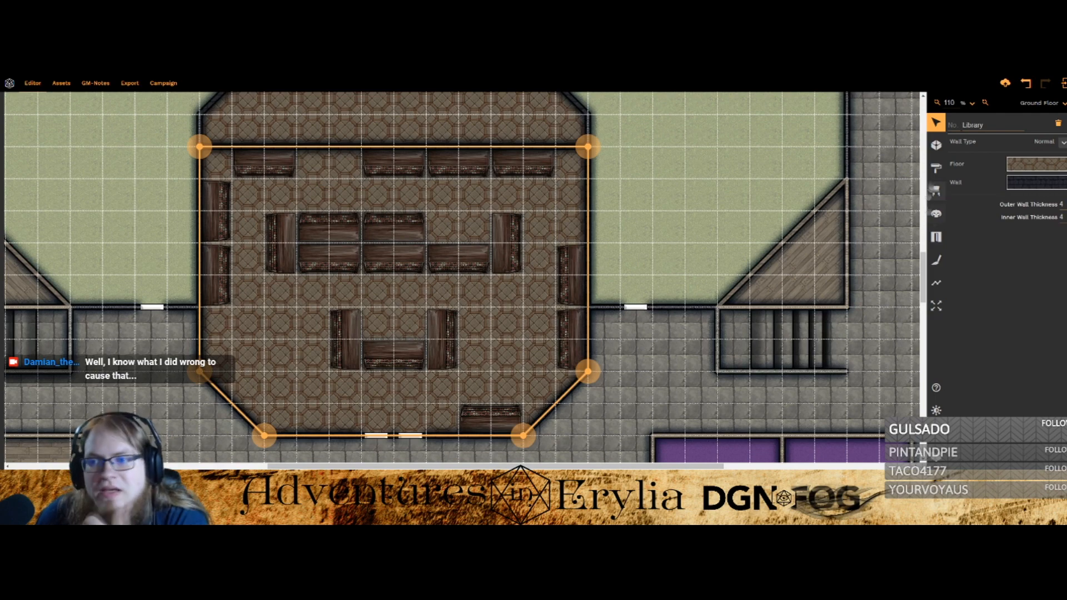
Step: Search the props for "books" and place a Victorian empty bookshelf in the north wall's gap
{"action": "left_click", "coordinate": [936, 191]}
{"action": "left_click", "coordinate": [858, 154]}
{"action": "type", "text": "boks"}
{"action": "key", "text": "BackSpace"}
{"action": "key", "text": "BackSpace"}
{"action": "type", "text": "oks"}
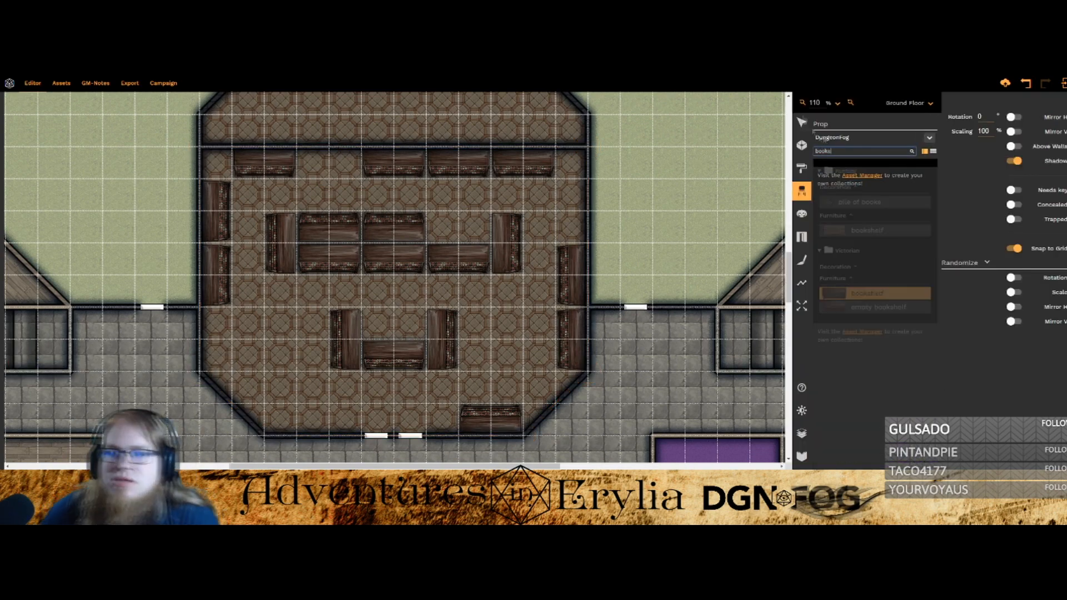
{"action": "left_click", "coordinate": [876, 306]}
{"action": "left_click", "coordinate": [329, 163]}
Step: Fill the gaps in both central blocks and on the east wall with vertically mirrored empty bookshelves, the wall one at 270 degrees
{"action": "left_click", "coordinate": [1014, 131]}
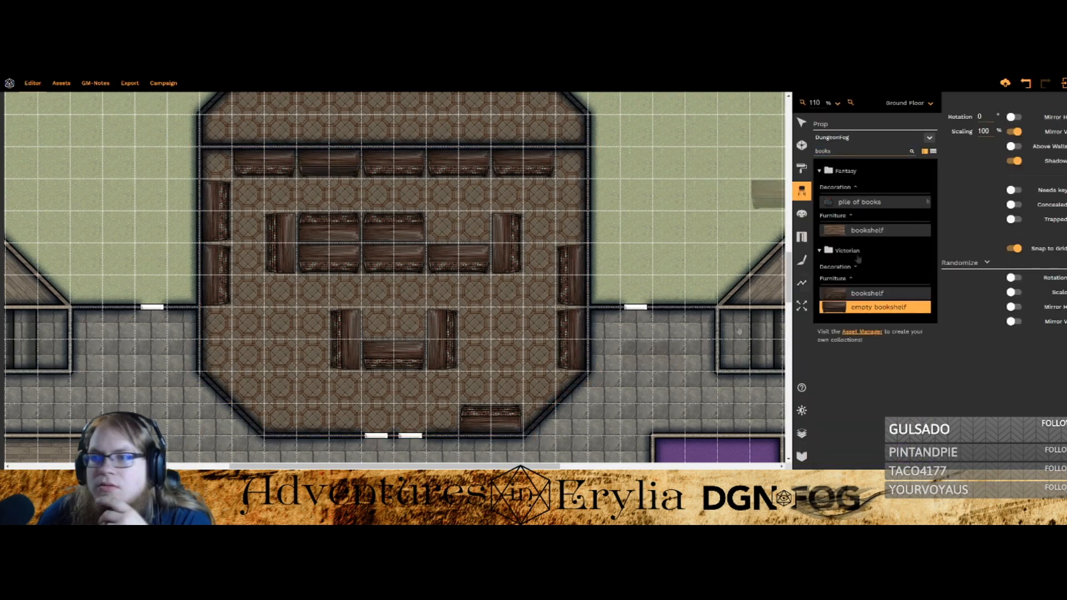
{"action": "left_click", "coordinate": [458, 228]}
{"action": "left_click", "coordinate": [393, 324]}
{"action": "scroll", "coordinate": [558, 223], "scroll_direction": "down", "scroll_amount": 19}
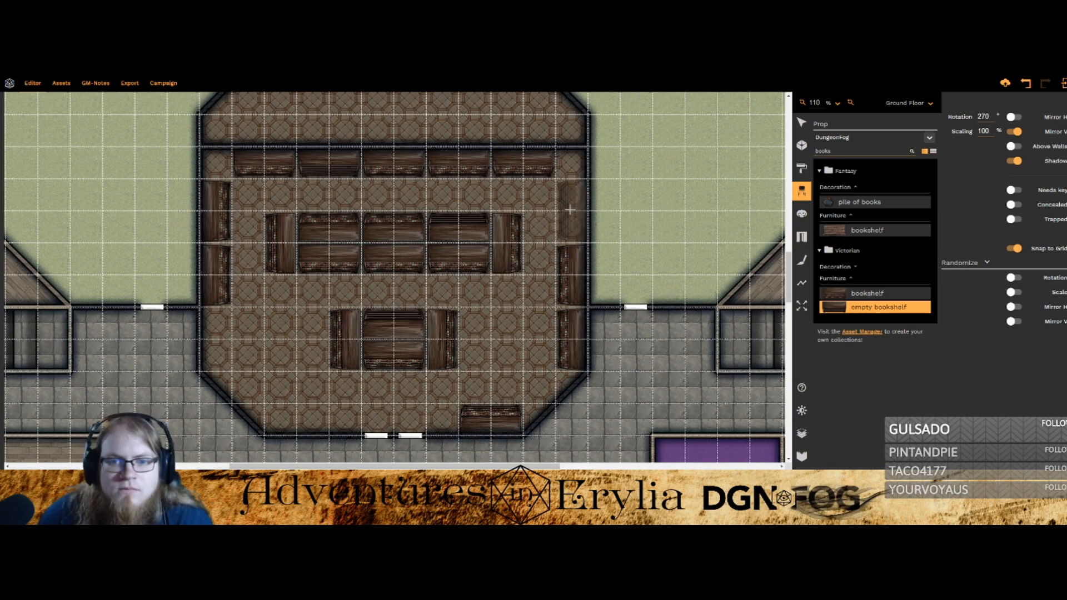
{"action": "left_click", "coordinate": [570, 209]}
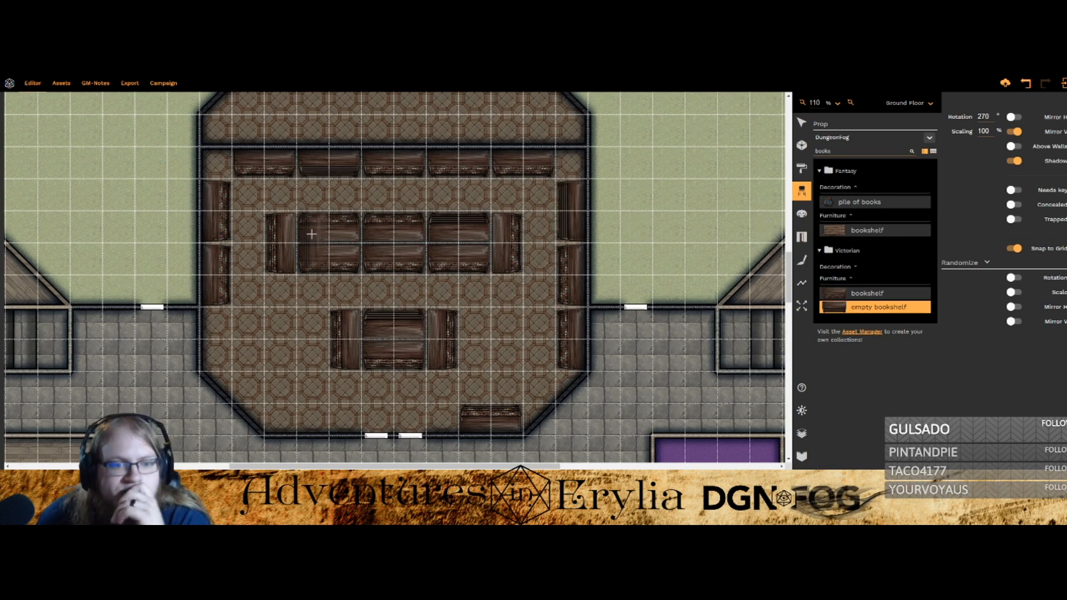
Step: Search the props for "table" and choose the Modern square table
{"action": "left_click_drag", "start_coordinate": [853, 151], "coordinate": [735, 148]}
{"action": "type", "text": "table"}
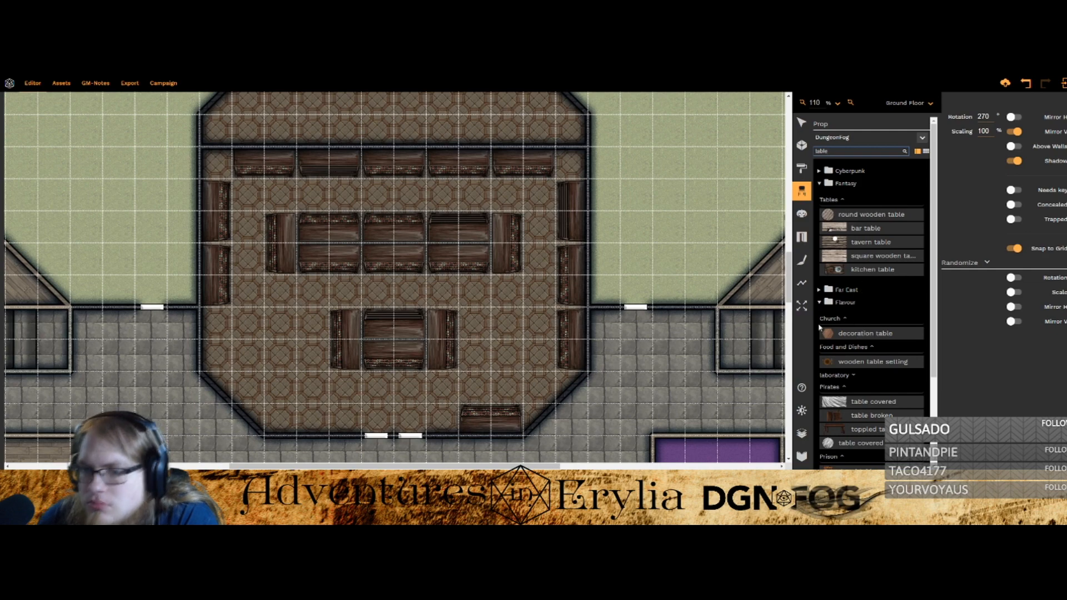
{"action": "scroll", "coordinate": [819, 328], "scroll_direction": "down", "scroll_amount": 3}
{"action": "left_click", "coordinate": [820, 373]}
{"action": "scroll", "coordinate": [845, 356], "scroll_direction": "down", "scroll_amount": 2}
{"action": "left_click", "coordinate": [871, 336]}
Step: Place square tables west of the doorway and along the west wall at 270 degrees, plus one at 0 degrees beside the wall table
{"action": "scroll", "coordinate": [341, 406], "scroll_direction": "up", "scroll_amount": 8}
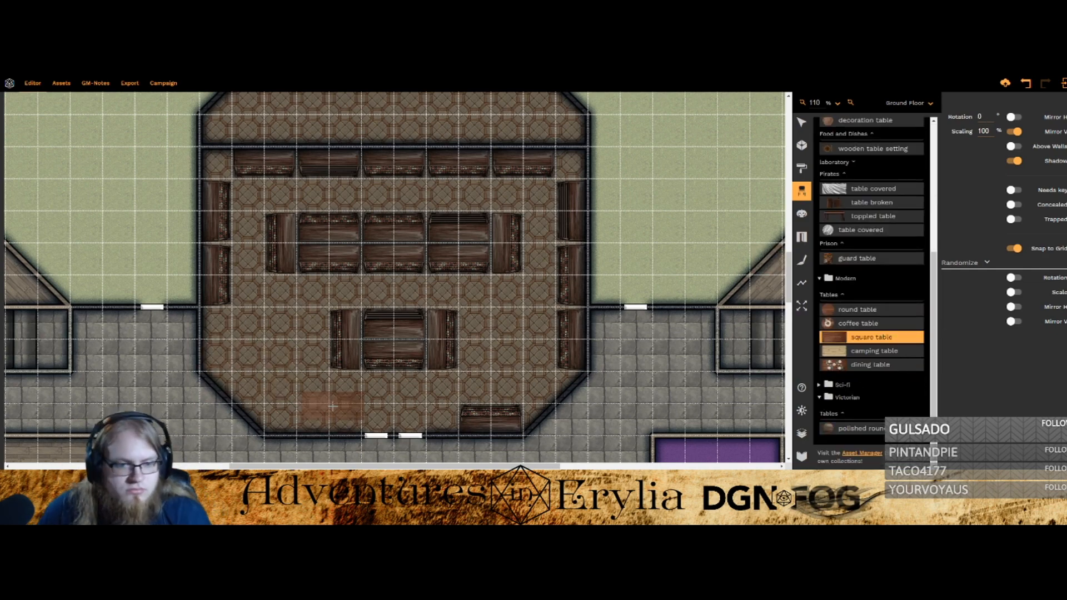
{"action": "scroll", "coordinate": [251, 361], "scroll_direction": "up", "scroll_amount": 4}
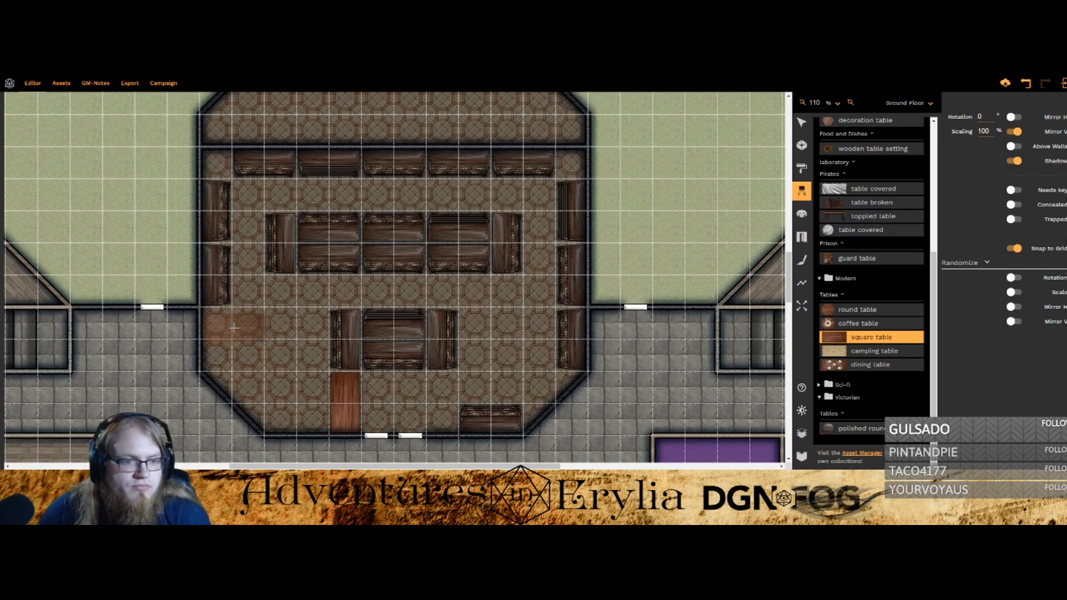
{"action": "left_click", "coordinate": [269, 321]}
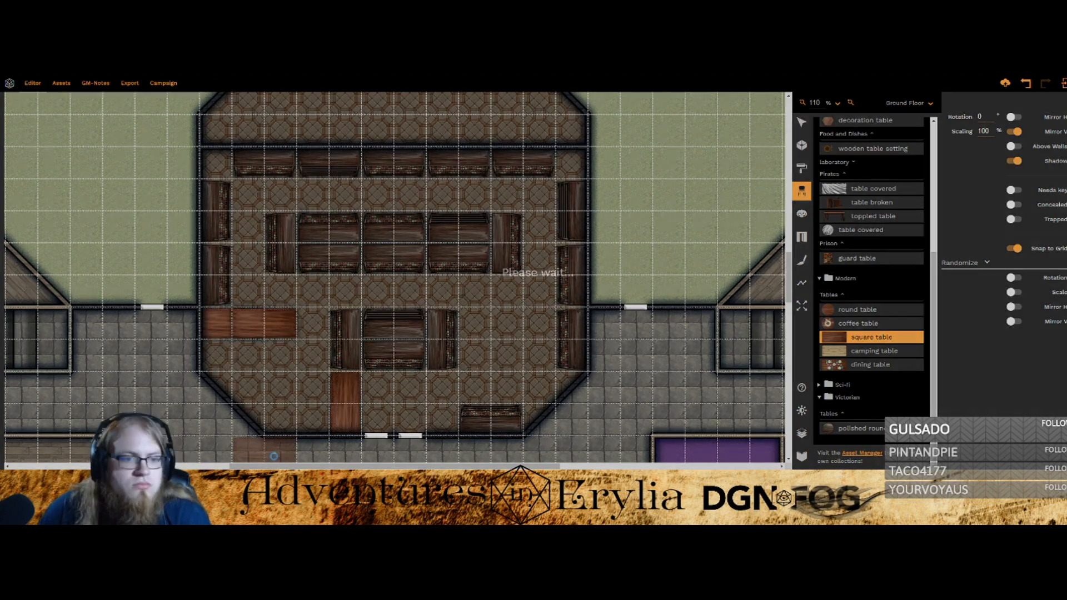
{"action": "scroll", "coordinate": [216, 338], "scroll_direction": "up", "scroll_amount": 15}
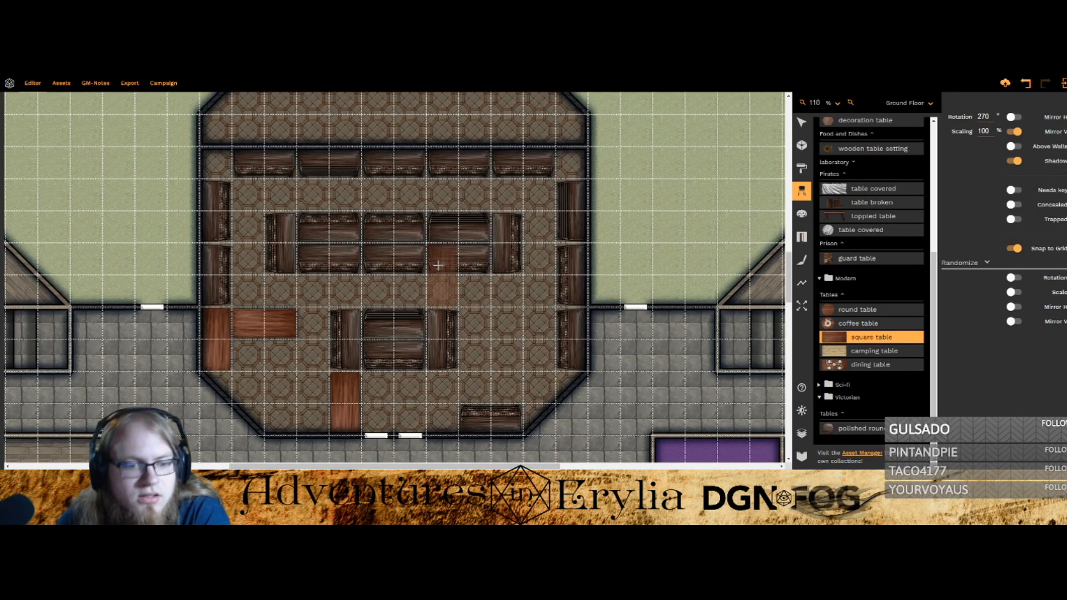
Step: Search the props for "chair" and place Victorian simple chairs at the doorway table at 90 degrees and below the west table at 0 degrees
{"action": "scroll", "coordinate": [872, 267], "scroll_direction": "up", "scroll_amount": 5}
{"action": "double_click", "coordinate": [839, 151]}
{"action": "type", "text": "chair"}
{"action": "scroll", "coordinate": [841, 409], "scroll_direction": "down", "scroll_amount": 5}
{"action": "left_click", "coordinate": [851, 429]}
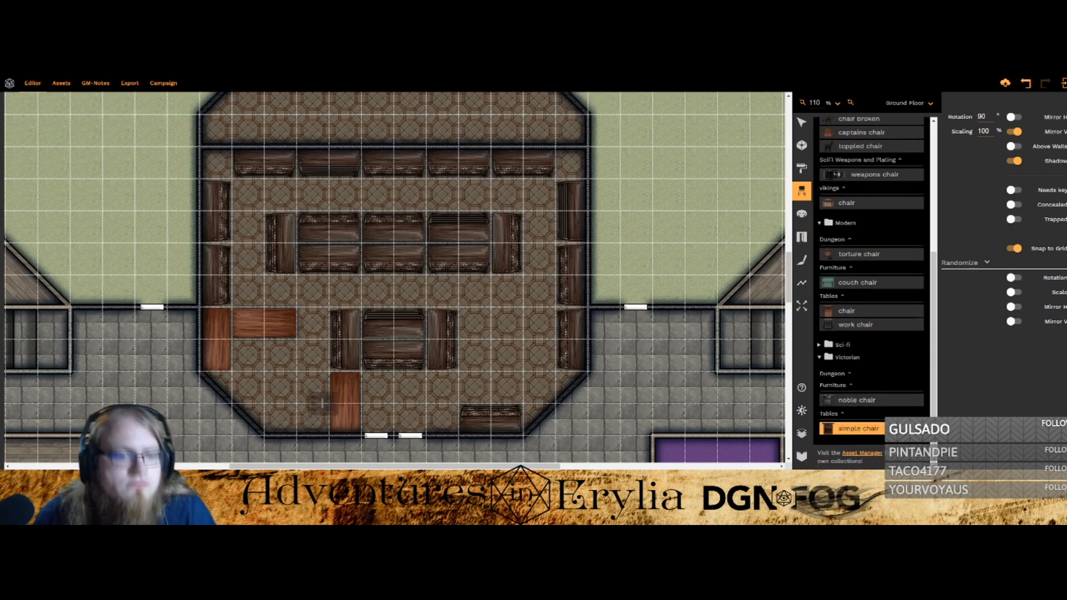
{"action": "left_click", "coordinate": [323, 404]}
{"action": "left_click", "coordinate": [264, 345]}
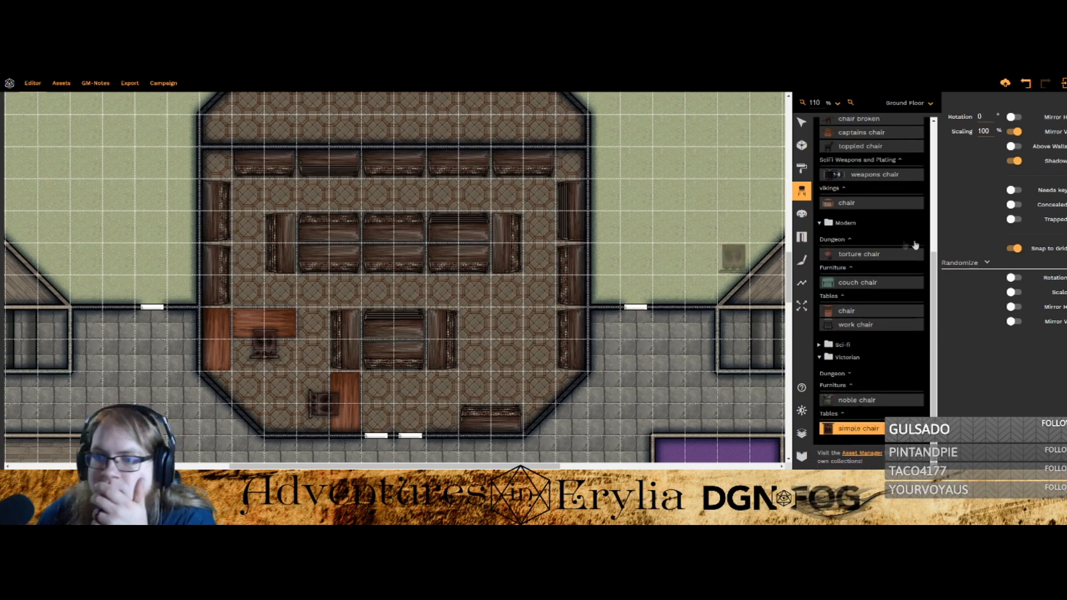
Step: Show the layers and move the square tables above the simple chairs in the library's content order
{"action": "left_click", "coordinate": [801, 434]}
{"action": "left_click_drag", "start_coordinate": [951, 215], "coordinate": [951, 171]}
{"action": "left_click_drag", "start_coordinate": [952, 233], "coordinate": [952, 188]}
Step: Search the props for "book" and place a Fantasy open book on the table west of the doorway
{"action": "scroll", "coordinate": [745, 251], "scroll_direction": "up", "scroll_amount": 5}
{"action": "double_click", "coordinate": [717, 151]}
{"action": "type", "text": "book"}
{"action": "left_click", "coordinate": [729, 231]}
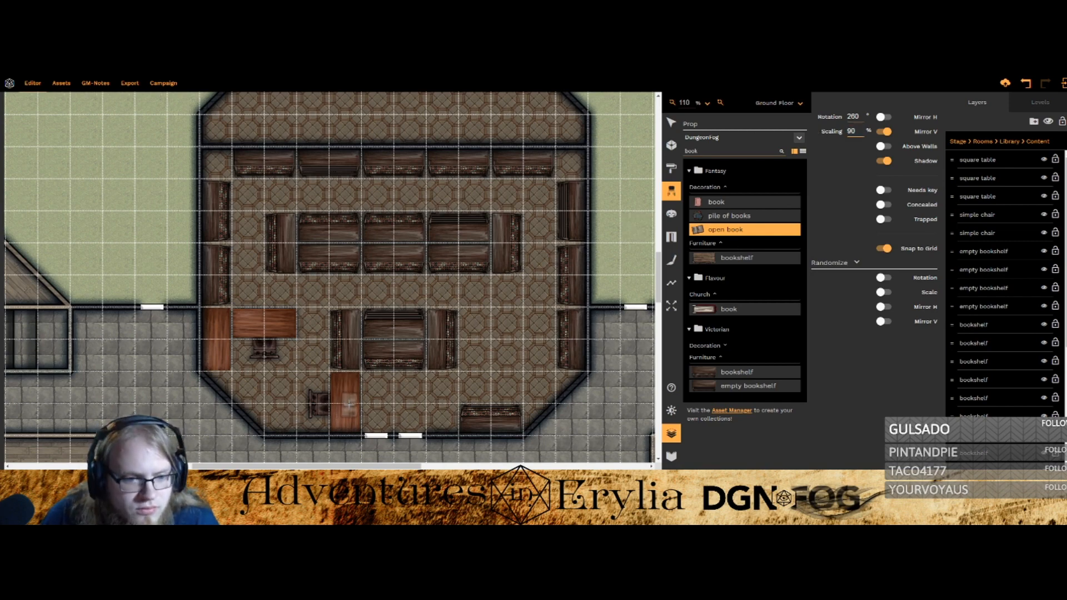
Step: Place four piles of books on the west wall tables, varying the rotation and using scalings of 80, 70 and 85 percent
{"action": "left_click", "coordinate": [723, 216]}
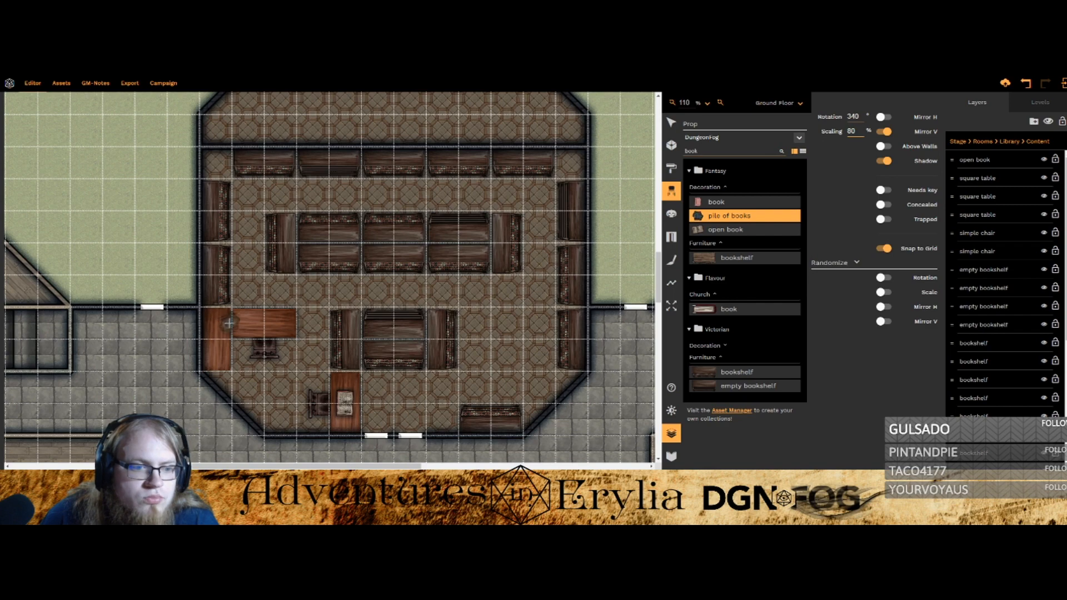
{"action": "left_click", "coordinate": [211, 337]}
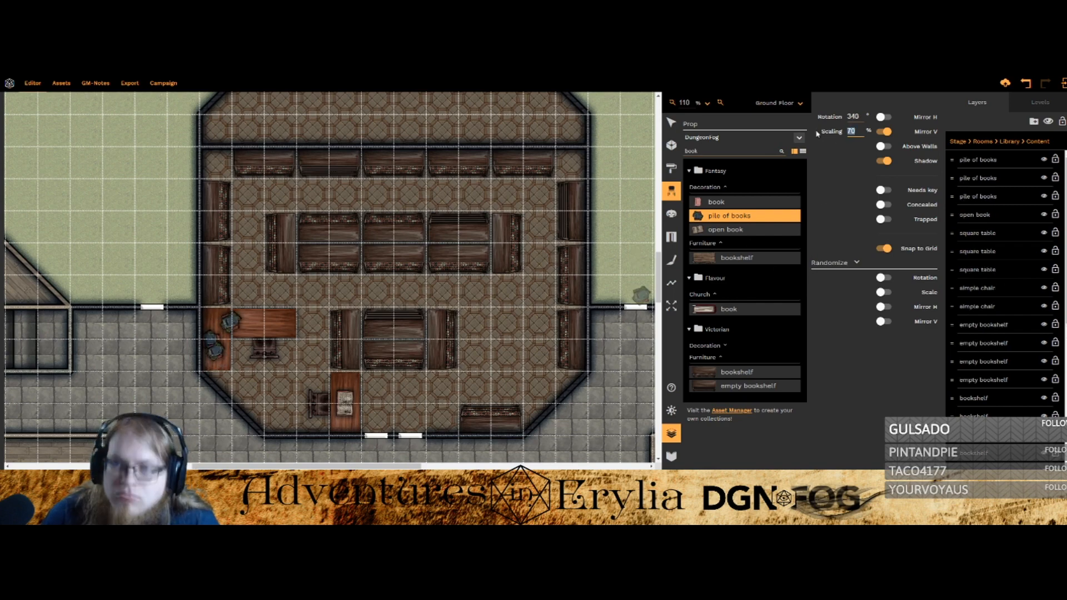
{"action": "left_click", "coordinate": [219, 362]}
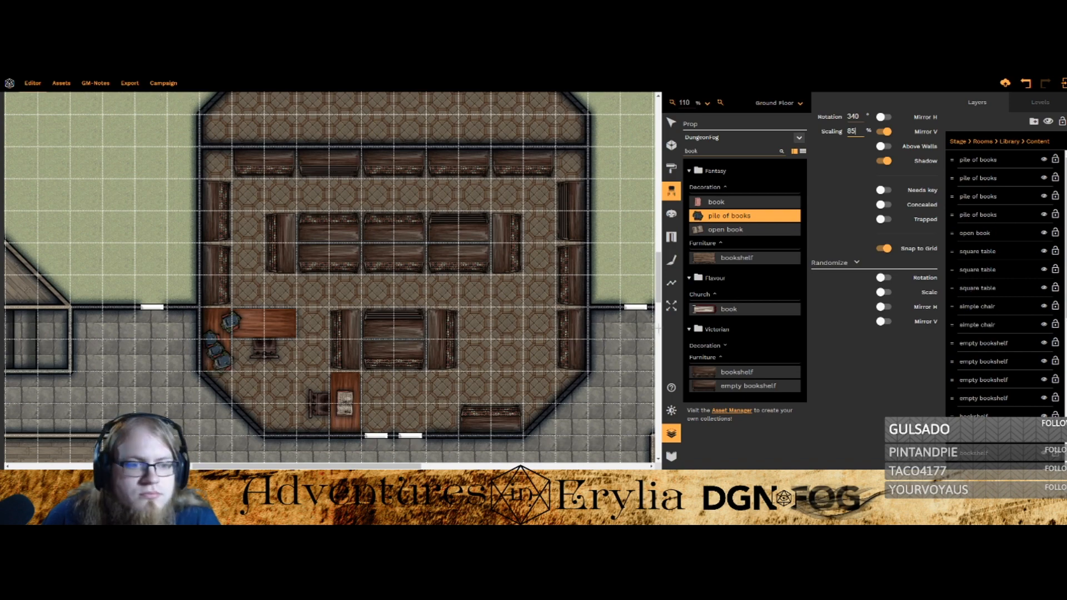
Step: Place a single Fantasy book on the horizontal west table at 0 degrees and 80 percent scaling
{"action": "left_click", "coordinate": [720, 204]}
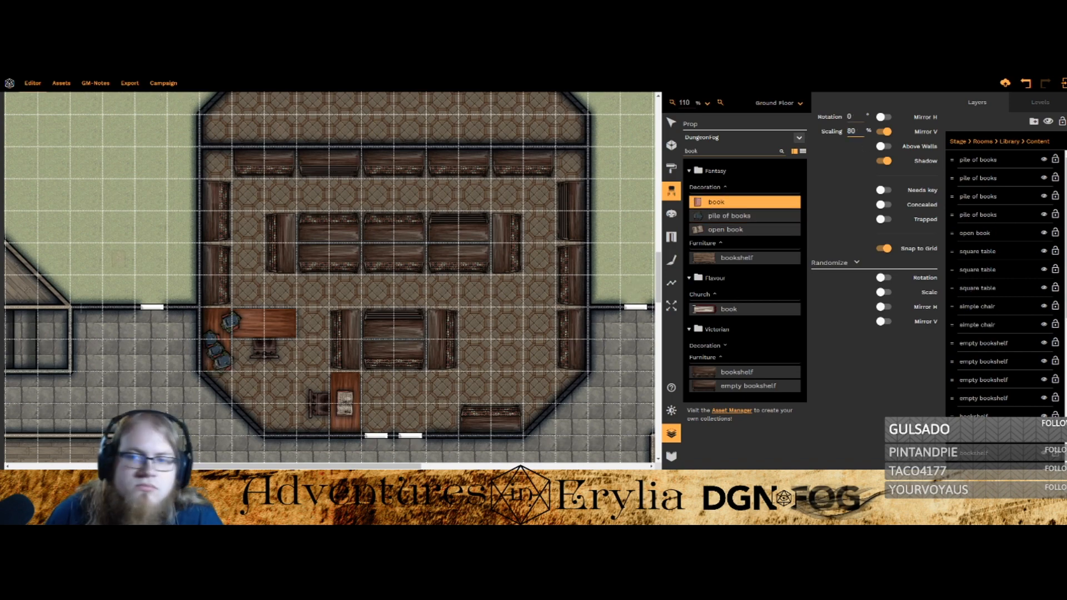
{"action": "scroll", "coordinate": [271, 325], "scroll_direction": "down", "scroll_amount": 1}
{"action": "key", "text": "v"}
{"action": "key", "text": "Escape"}
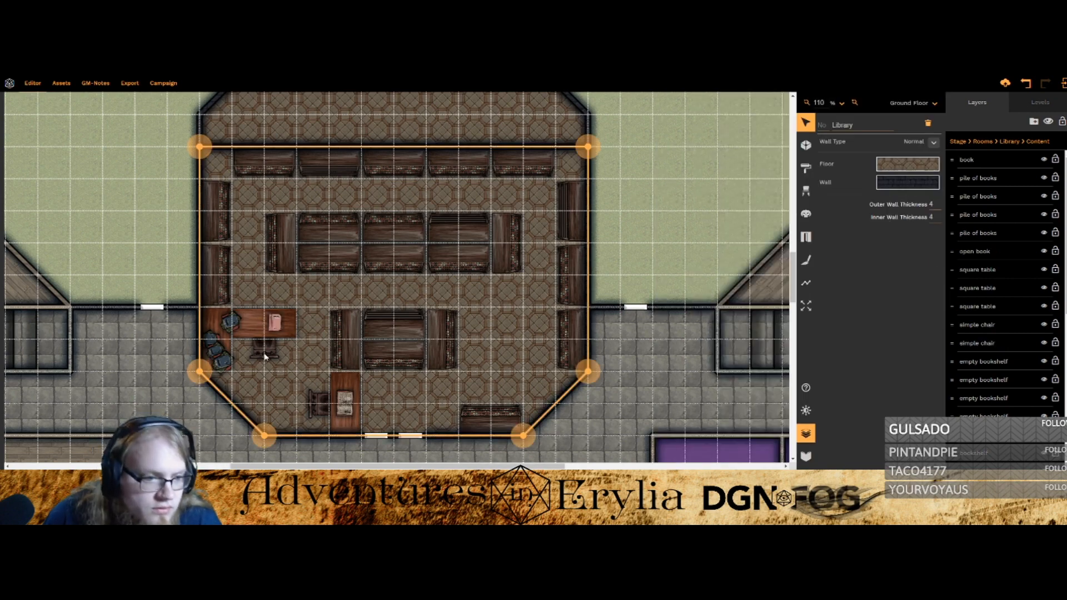
Step: Rearrange the chair and book piles, then recolour the piles differently, including hue 23, hue 100 with saturation 100, and hue -29 with lightness 12
{"action": "left_click", "coordinate": [273, 357]}
{"action": "left_click_drag", "start_coordinate": [226, 325], "coordinate": [210, 362]}
{"action": "left_click", "coordinate": [211, 321]}
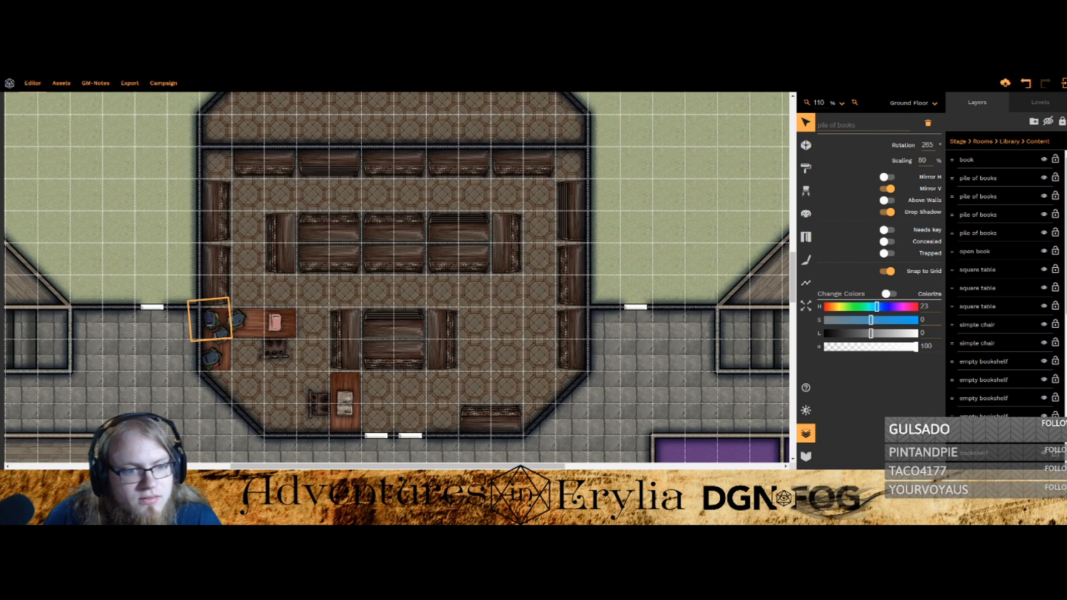
{"action": "left_click", "coordinate": [236, 320]}
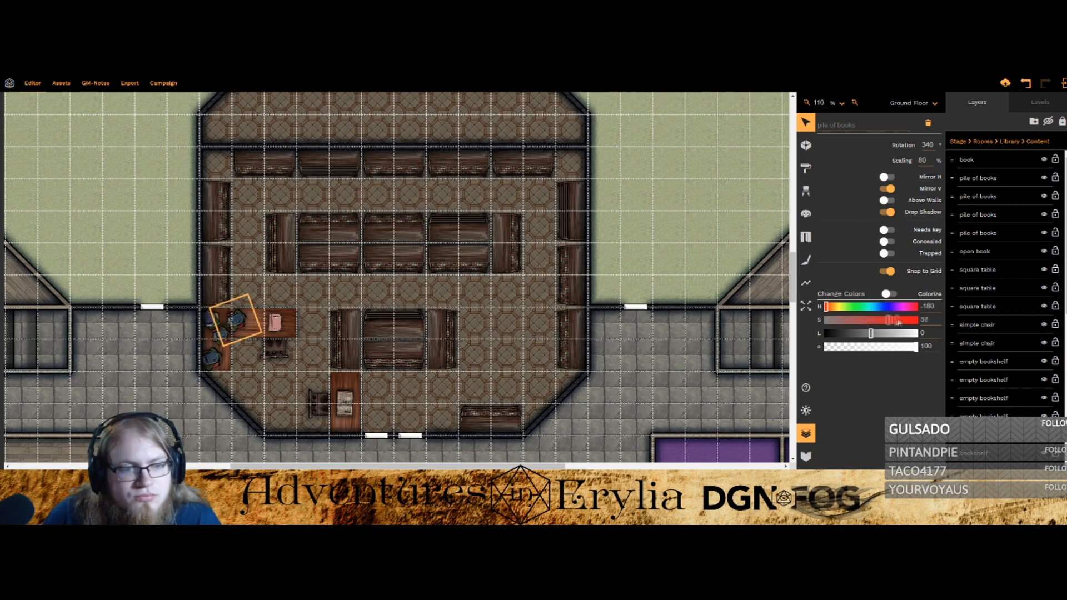
{"action": "left_click", "coordinate": [221, 335]}
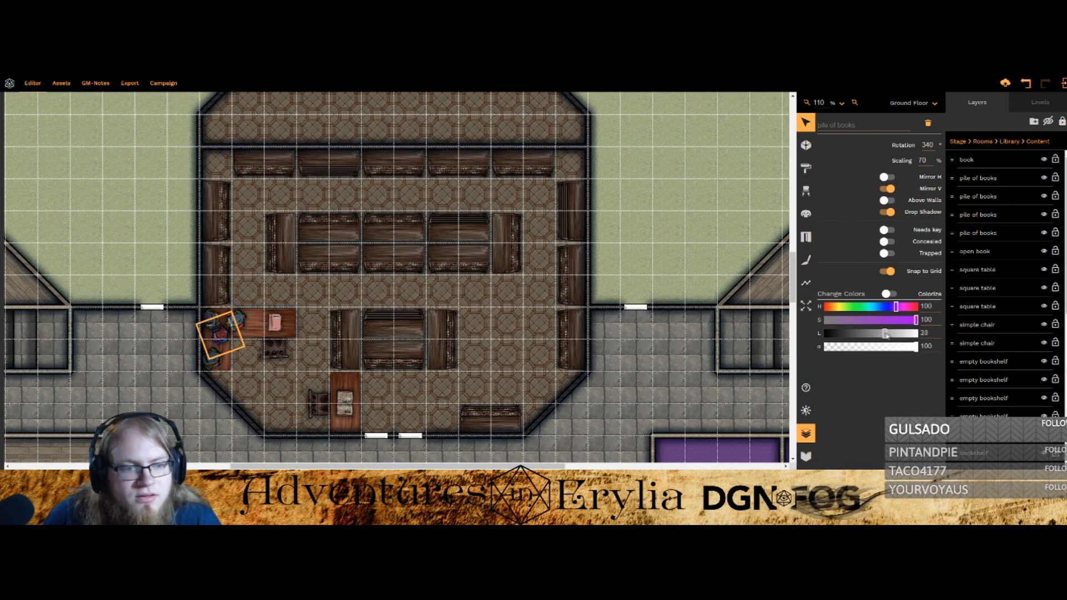
{"action": "left_click", "coordinate": [218, 364]}
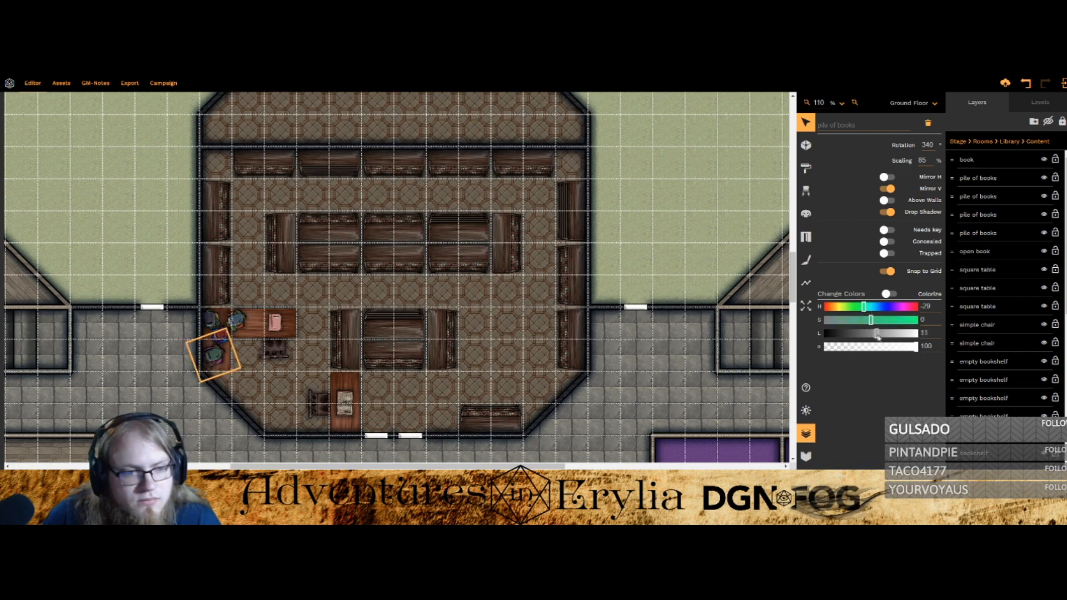
{"action": "left_click_drag", "start_coordinate": [216, 360], "coordinate": [214, 364]}
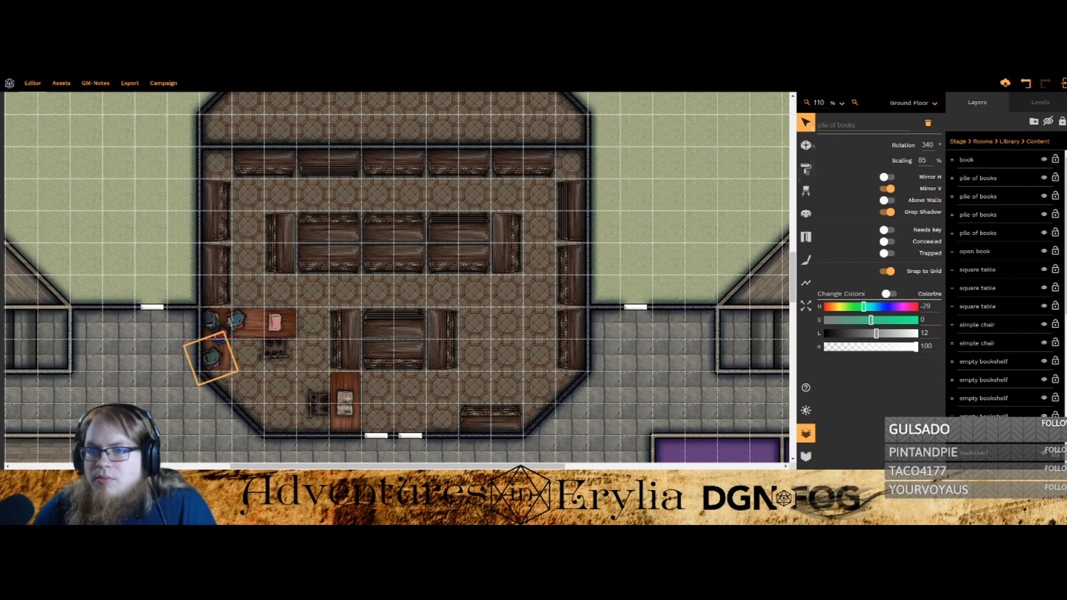
Step: Search the props for "scroll", choose the third Church scroll, and randomize its rotation and its scale between 65 and 85 percent
{"action": "left_click", "coordinate": [806, 191]}
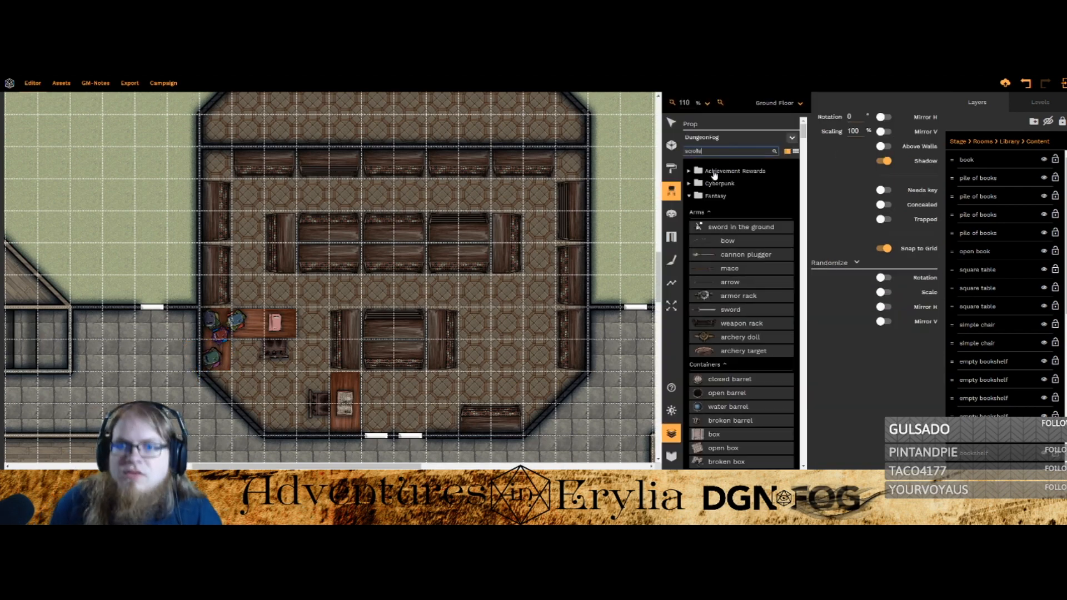
{"action": "key", "text": "BackSpace"}
{"action": "left_click", "coordinate": [703, 245]}
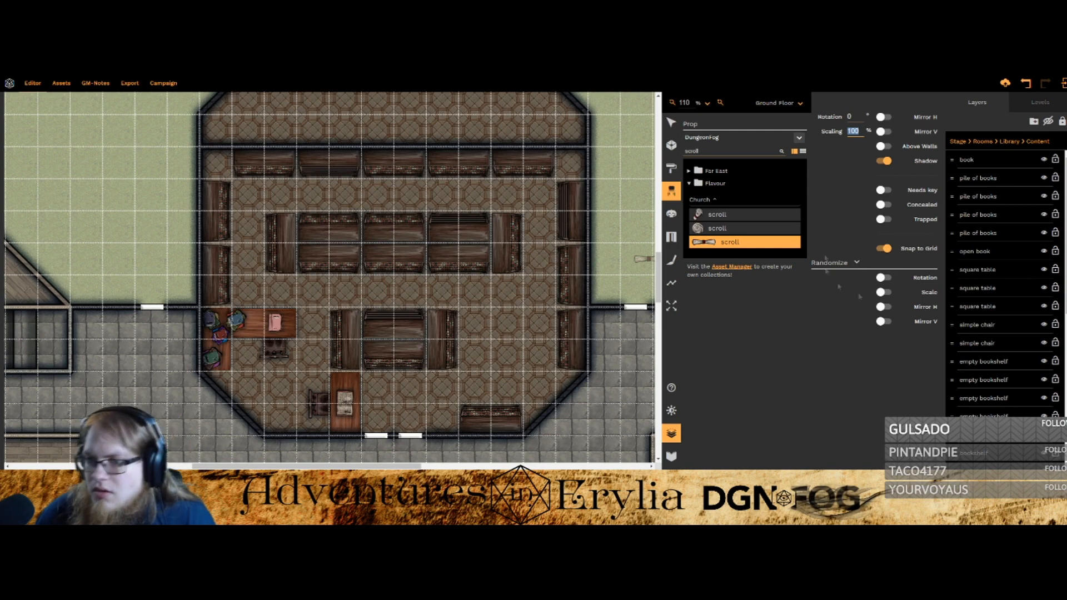
{"action": "left_click", "coordinate": [882, 277]}
{"action": "type", "text": "85"}
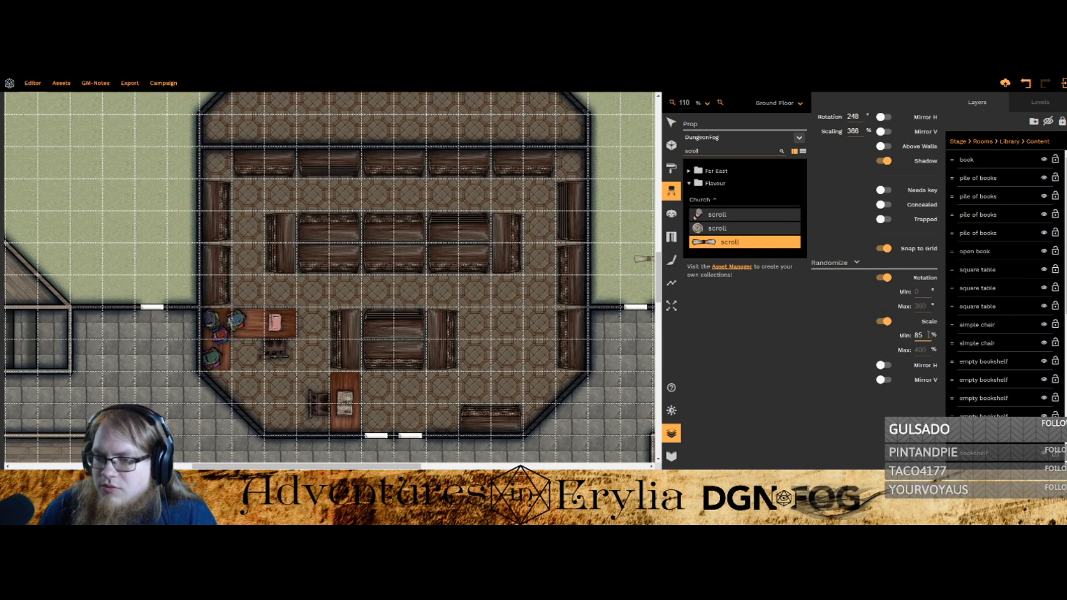
{"action": "type", "text": "65"}
{"action": "left_click", "coordinate": [927, 349]}
Step: Scatter six scrolls among the book piles on the west wall table and on the floor beside it
{"action": "left_click", "coordinate": [221, 320]}
{"action": "left_click", "coordinate": [219, 359]}
{"action": "left_click", "coordinate": [211, 342]}
{"action": "left_click", "coordinate": [212, 331]}
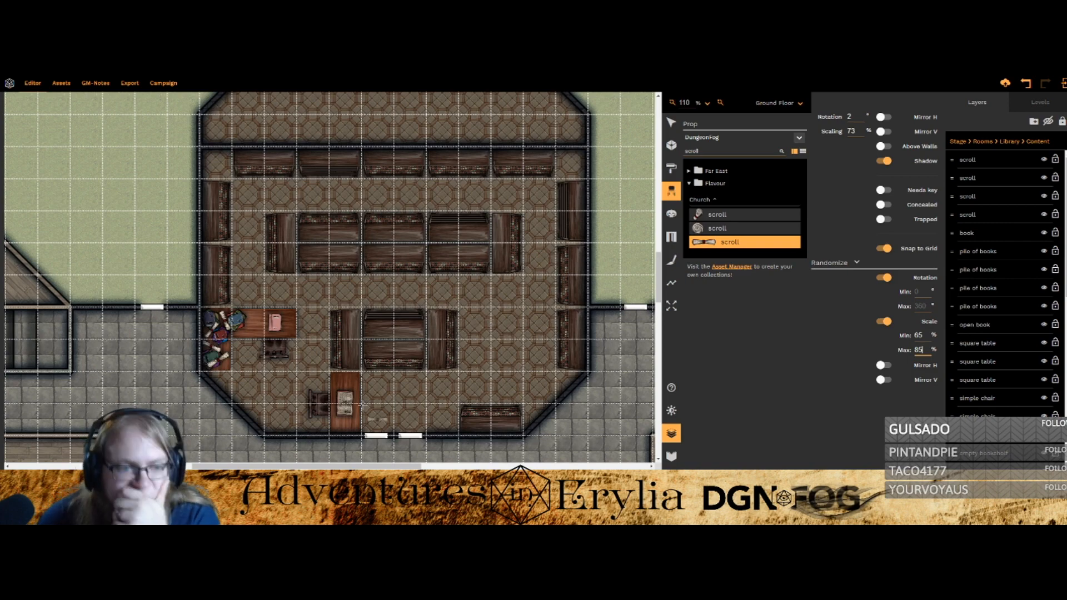
{"action": "left_click", "coordinate": [225, 361]}
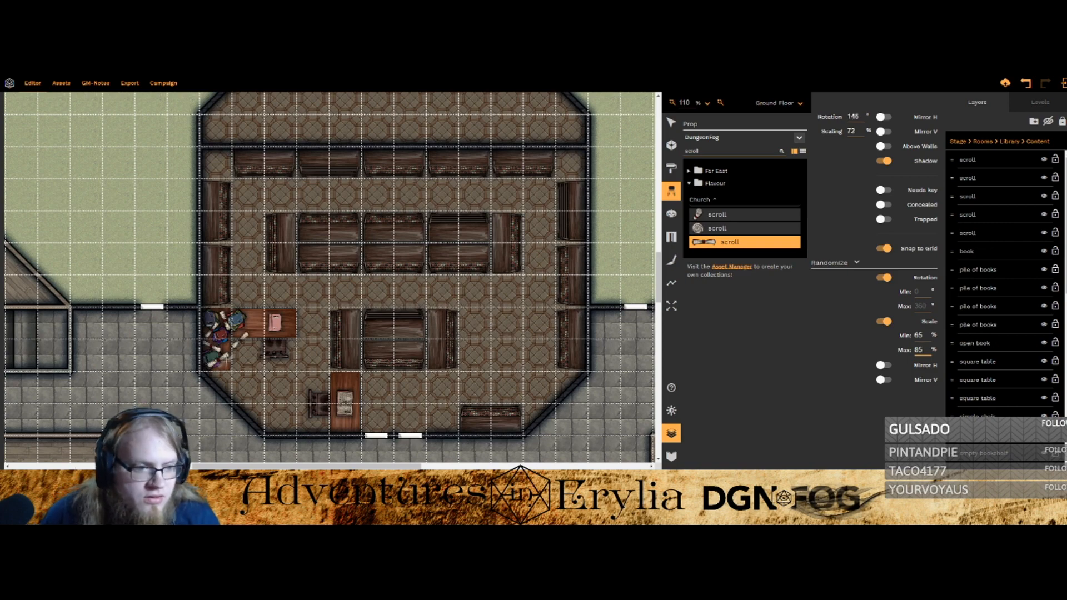
{"action": "left_click", "coordinate": [237, 362]}
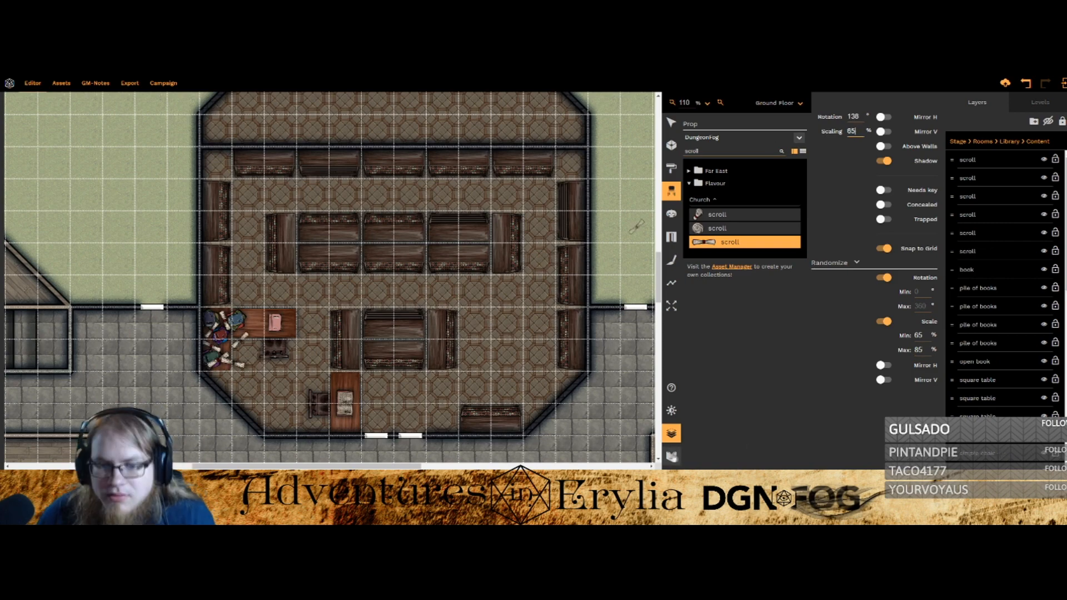
Step: Move two of the scrolls below the square tables in the library's layer order
{"action": "left_click_drag", "start_coordinate": [966, 399], "coordinate": [966, 397]}
{"action": "left_click_drag", "start_coordinate": [952, 159], "coordinate": [966, 400]}
{"action": "scroll", "coordinate": [991, 338], "scroll_direction": "down", "scroll_amount": 3}
{"action": "mouse_move", "coordinate": [953, 273]}
{"action": "left_mouse_down"}
{"action": "mouse_move", "coordinate": [954, 284]}
{"action": "mouse_move", "coordinate": [954, 255]}
{"action": "left_mouse_up"}
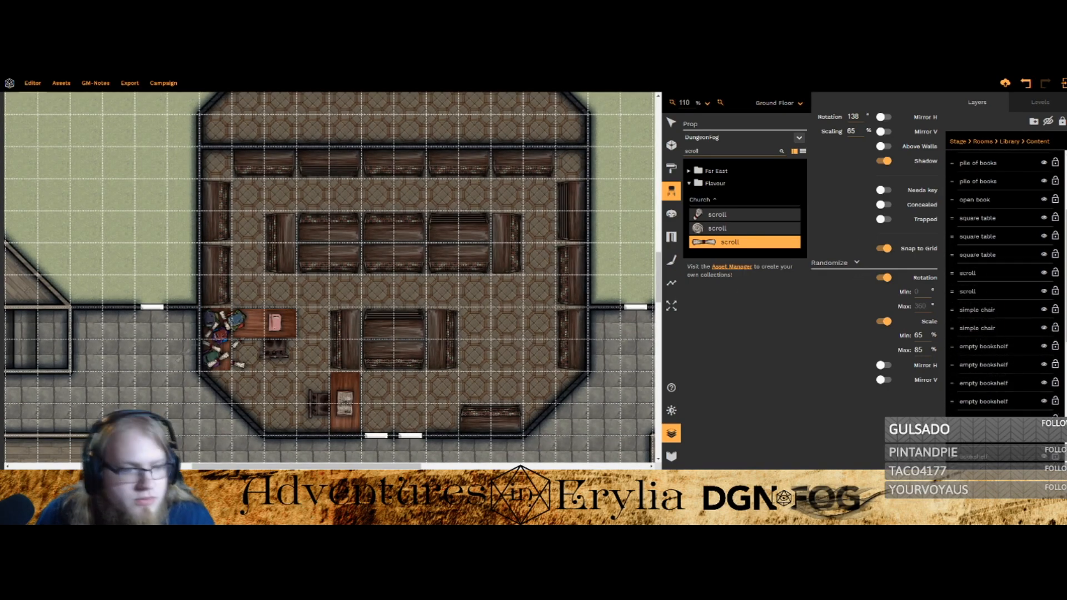
Step: Darken the single book on the horizontal west table to a lightness of -30
{"action": "left_click", "coordinate": [672, 122]}
{"action": "left_click", "coordinate": [275, 322]}
{"action": "left_click_drag", "start_coordinate": [871, 333], "coordinate": [859, 336]}
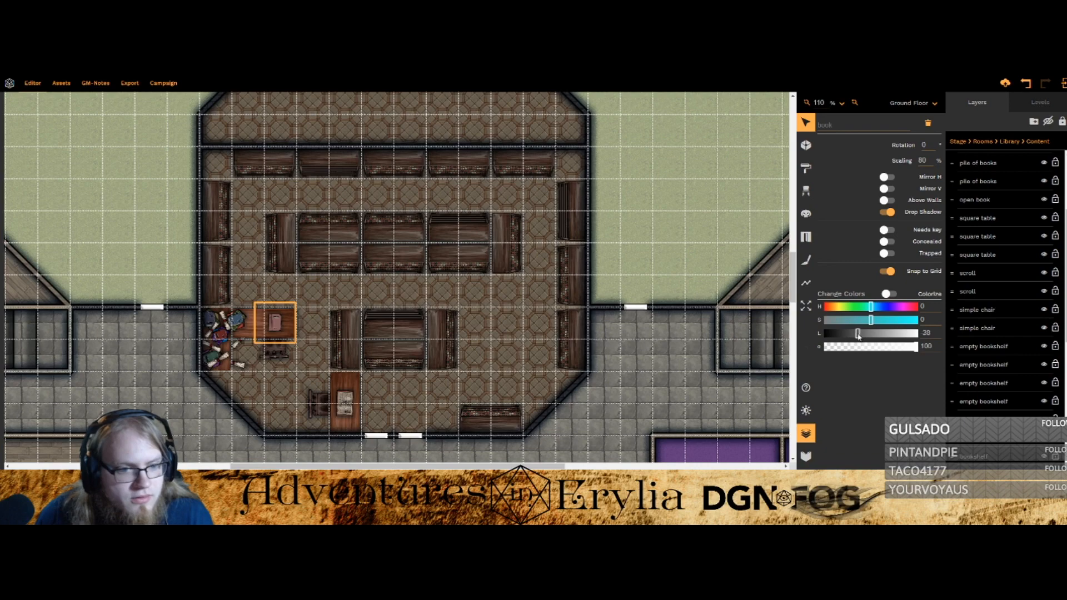
Step: Search the props for "crate" and place a Victorian open crate against the library's diagonal southwest wall
{"action": "left_click", "coordinate": [806, 194]}
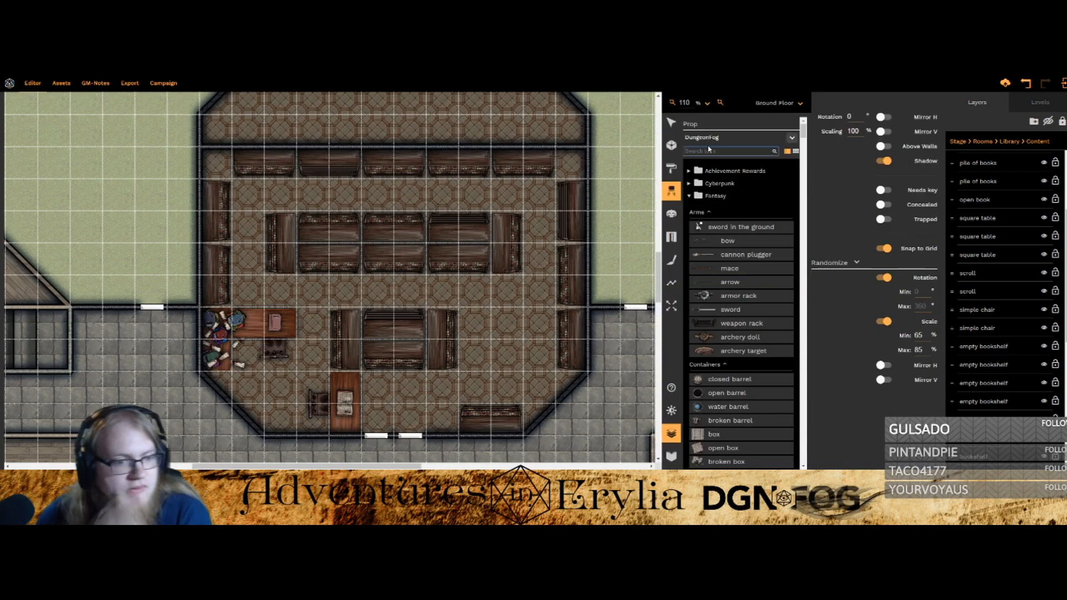
{"action": "left_click", "coordinate": [725, 415]}
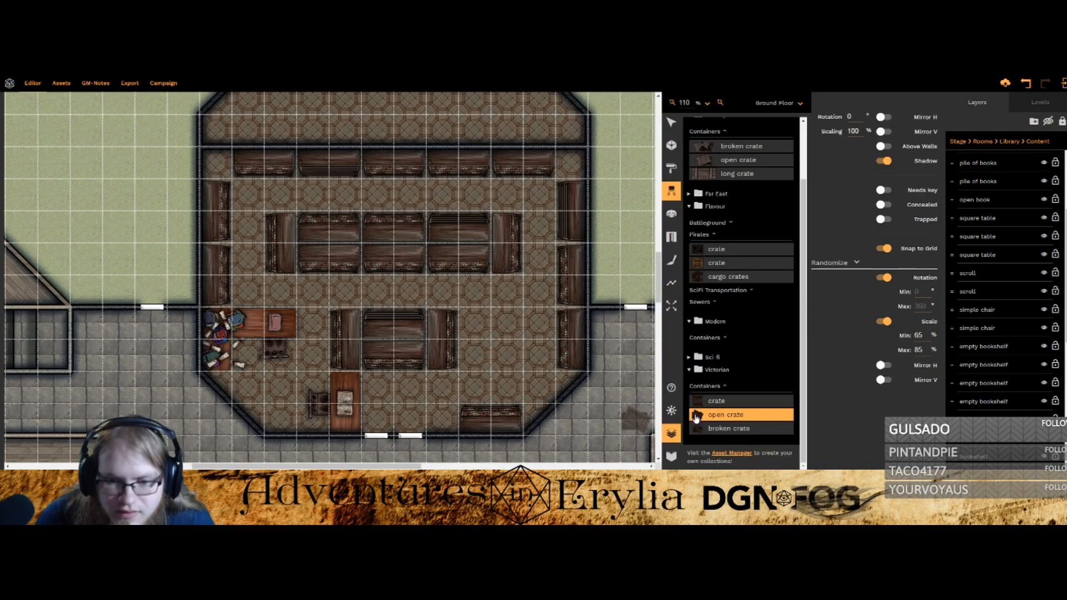
{"action": "left_click", "coordinate": [240, 388]}
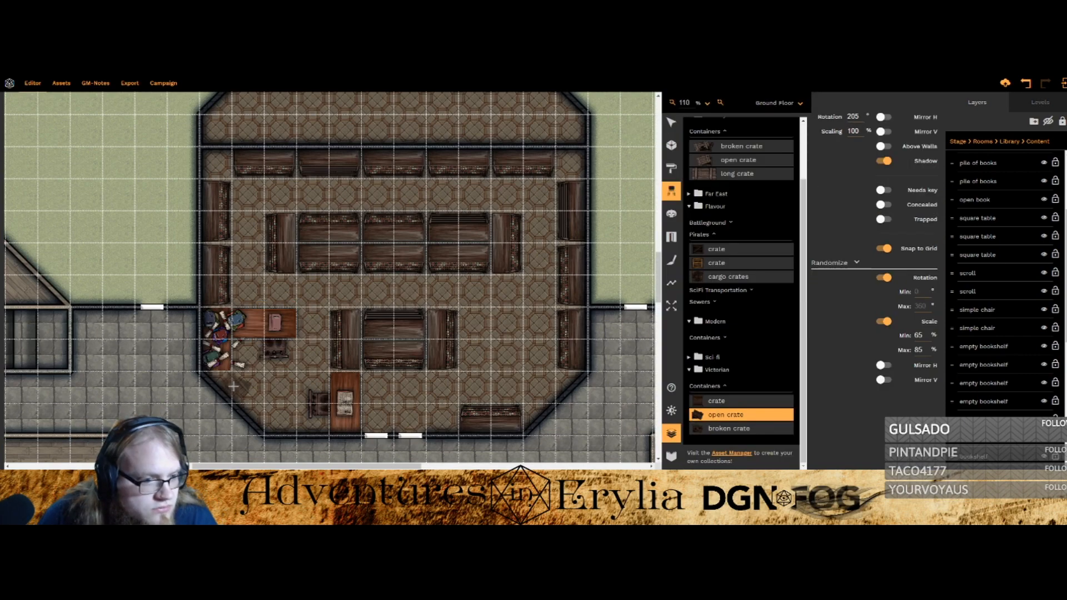
Step: Turn off the randomized rotation and scale, and place two more open crates along the southwest wall at 100 percent scaling
{"action": "left_click", "coordinate": [885, 322]}
{"action": "left_click", "coordinate": [884, 277]}
{"action": "type", "text": "100"}
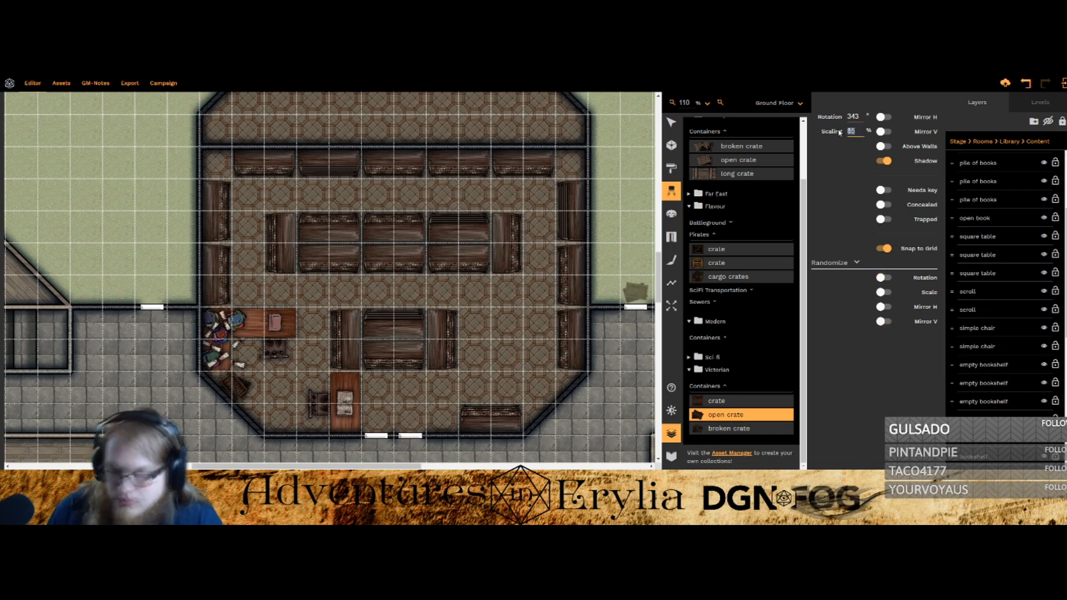
{"action": "left_click", "coordinate": [283, 416]}
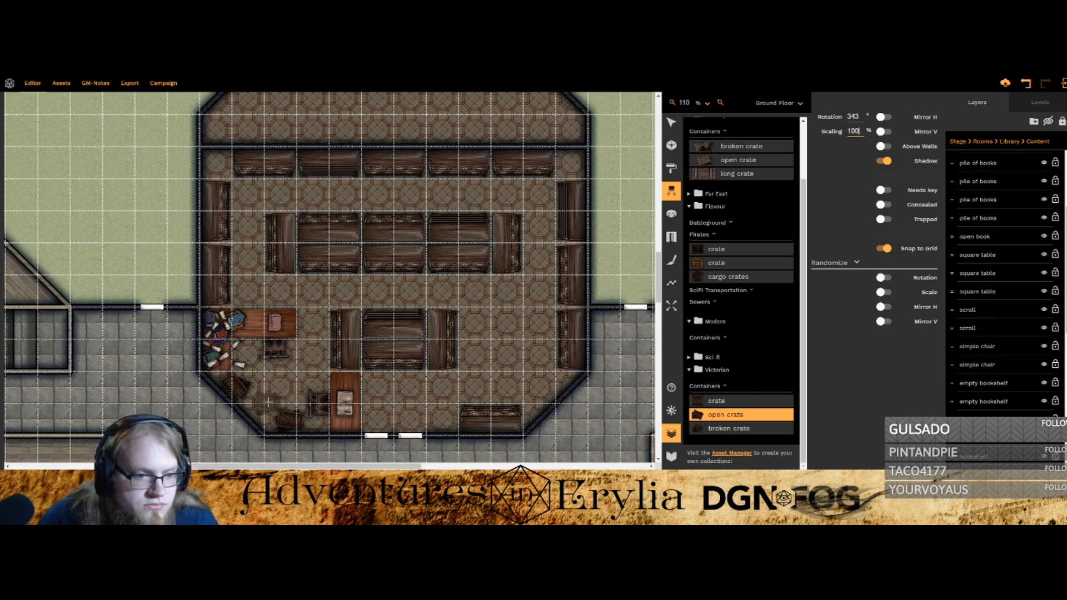
{"action": "left_click", "coordinate": [261, 405]}
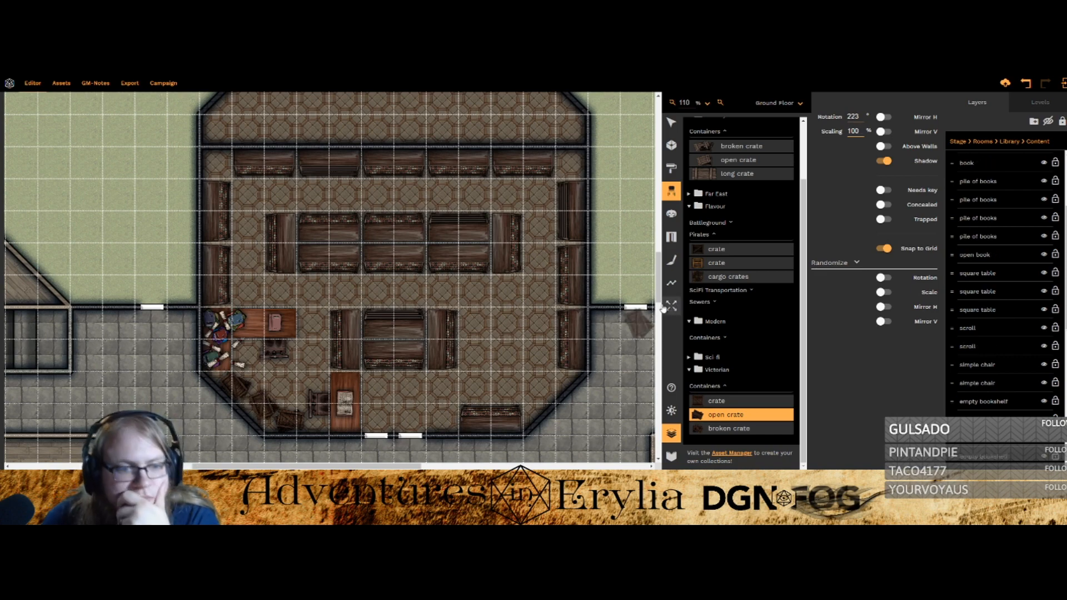
Step: Search the props for "web" and place white spider webs in the library's northeast and northwest corners
{"action": "scroll", "coordinate": [729, 205], "scroll_direction": "up", "scroll_amount": 3}
{"action": "left_click_drag", "start_coordinate": [713, 151], "coordinate": [656, 154]}
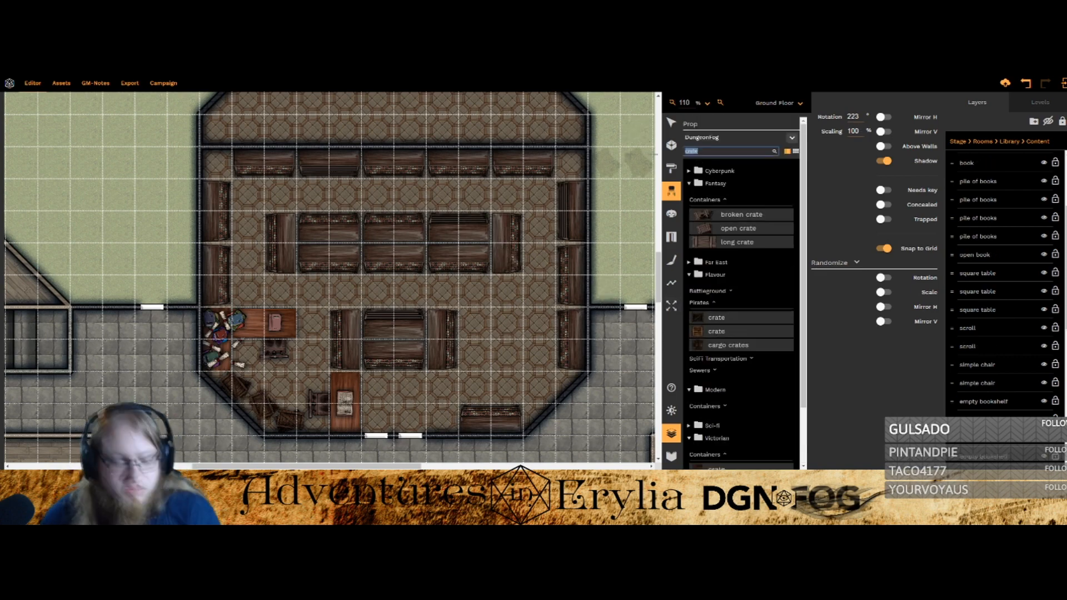
{"action": "type", "text": "web"}
{"action": "left_click", "coordinate": [719, 215]}
{"action": "left_click", "coordinate": [576, 162]}
{"action": "left_click", "coordinate": [215, 167]}
Step: Add regular spiderwebs to the library's north corners at 100 percent scaling
{"action": "left_click", "coordinate": [726, 202]}
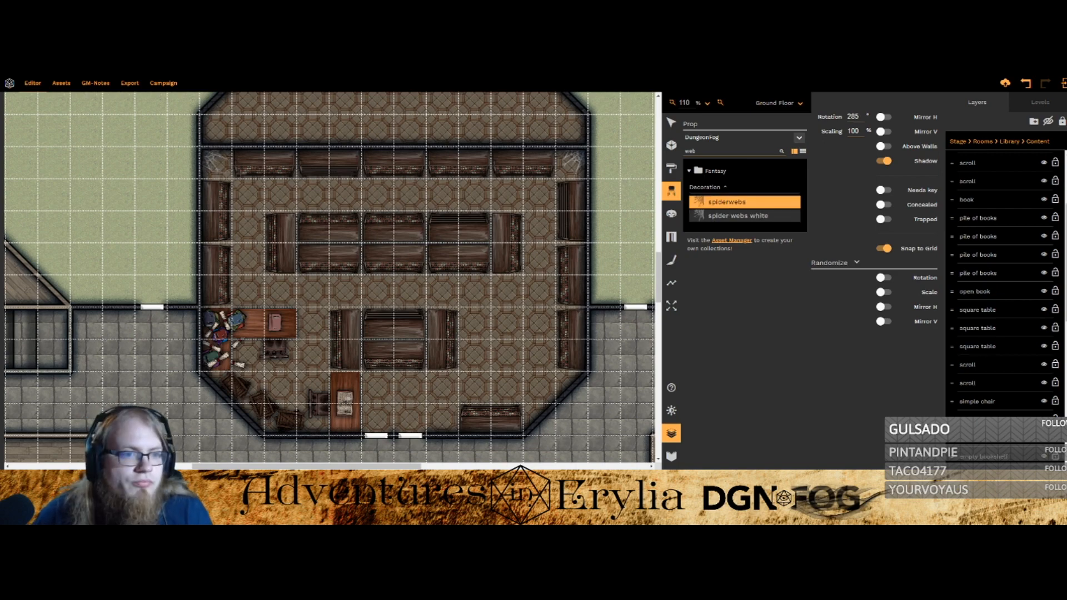
{"action": "left_click", "coordinate": [569, 167]}
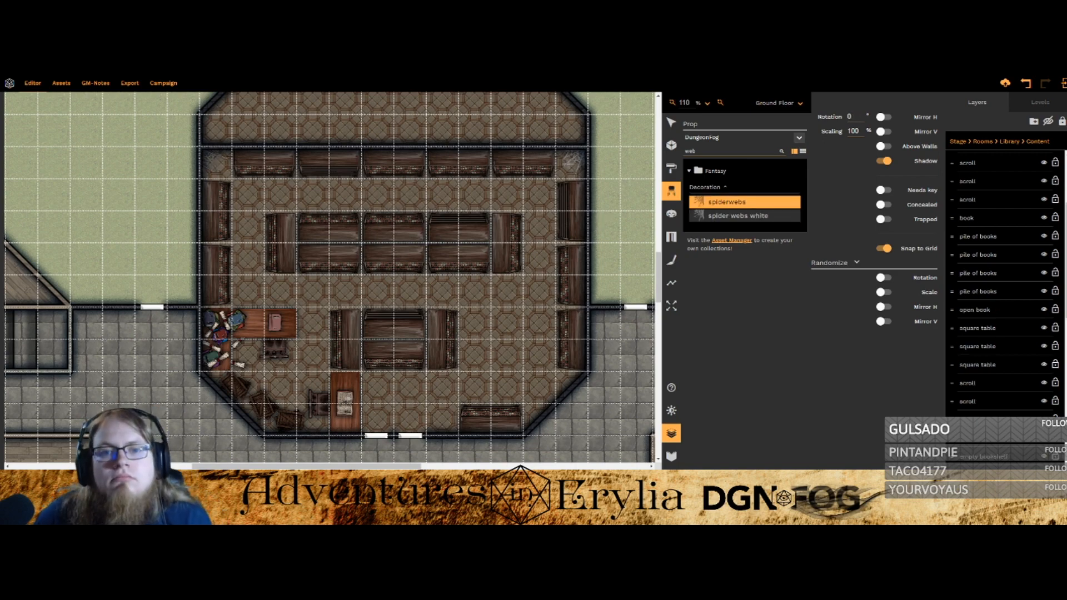
{"action": "scroll", "coordinate": [531, 273], "scroll_direction": "down", "scroll_amount": 1}
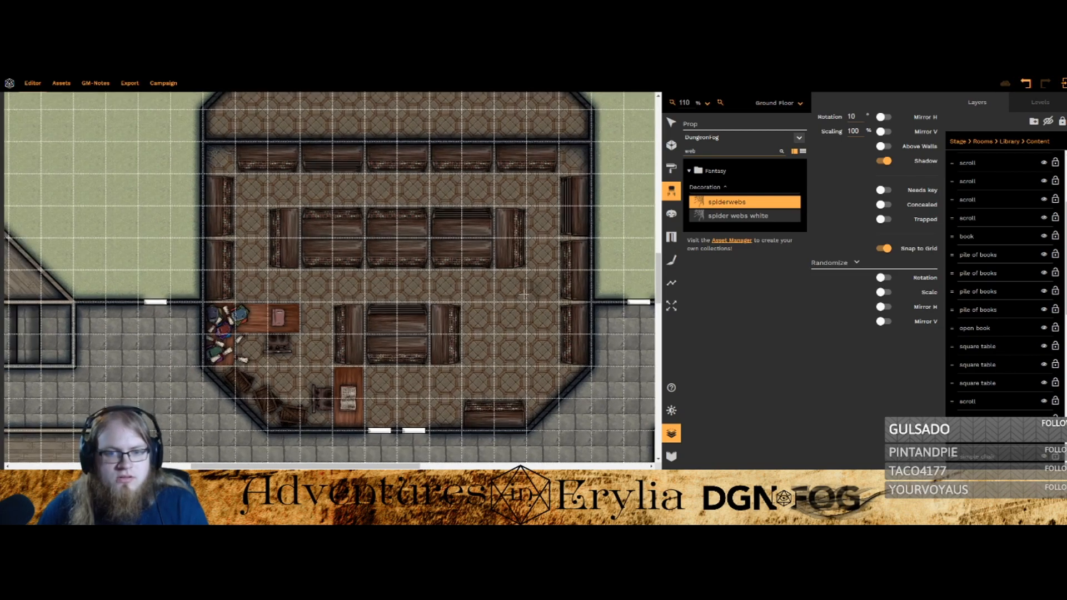
Step: Leave prop placement, hide the layers, and deselect the book by selecting the Ground Floor stage
{"action": "scroll", "coordinate": [530, 274], "scroll_direction": "down", "scroll_amount": 1}
{"action": "key", "text": "l"}
{"action": "key", "text": "Escape"}
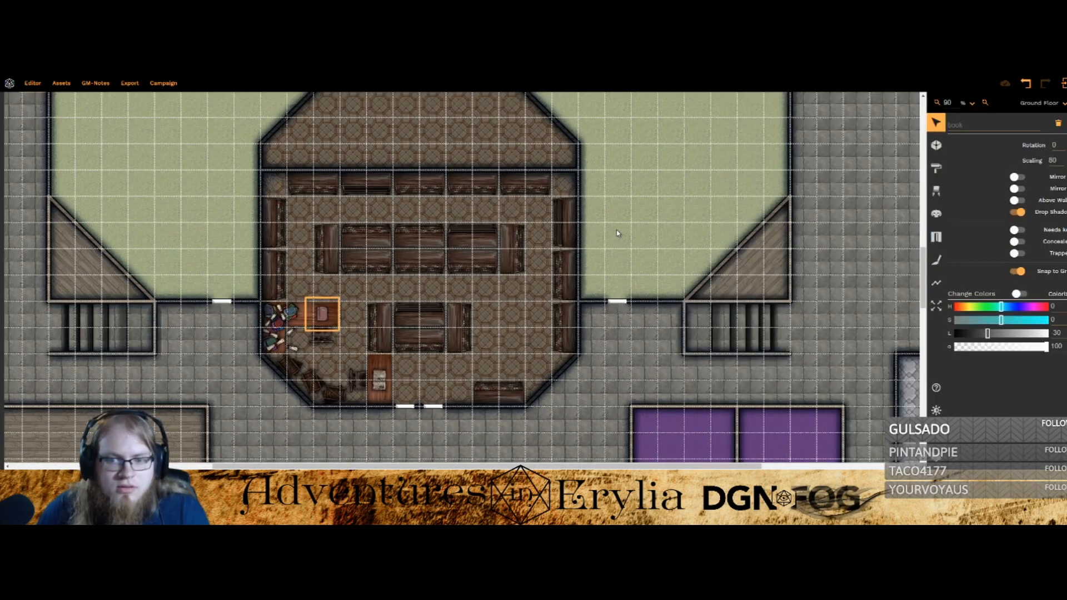
{"action": "scroll", "coordinate": [624, 235], "scroll_direction": "down", "scroll_amount": 1}
{"action": "left_click", "coordinate": [647, 237]}
{"action": "scroll", "coordinate": [633, 264], "scroll_direction": "up", "scroll_amount": 1}
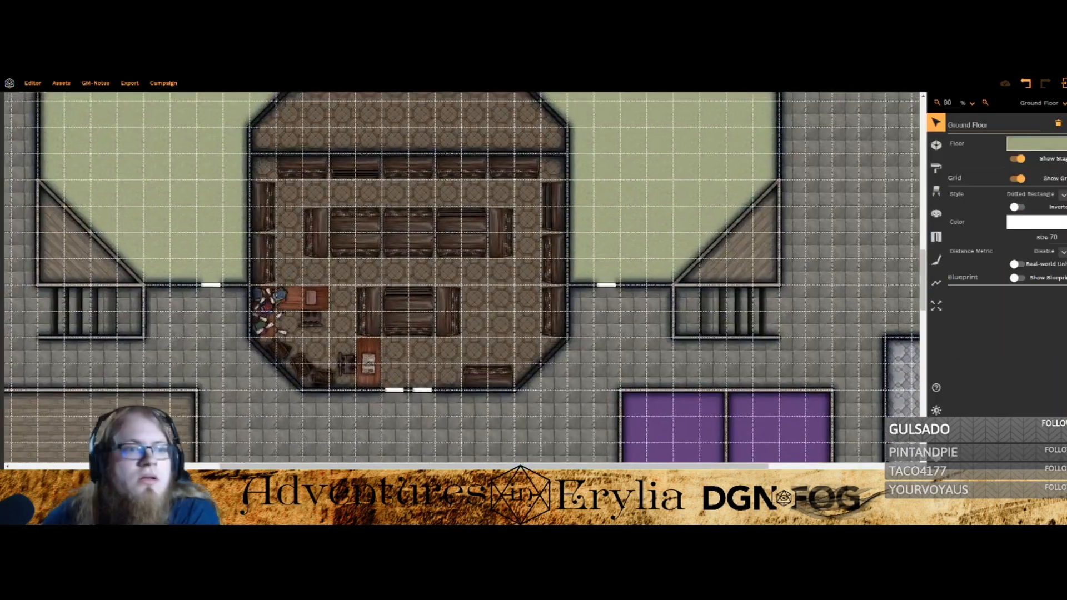